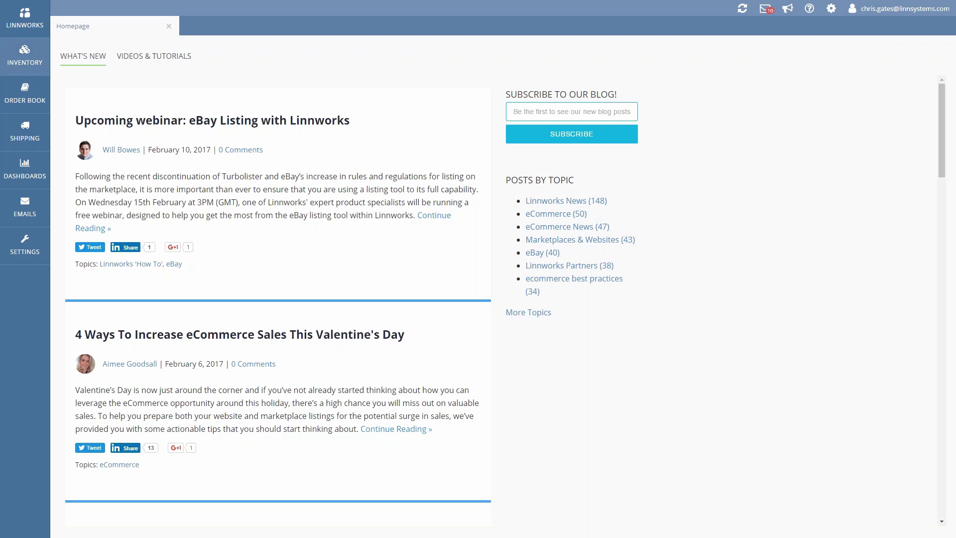
Step: Open My Inventory and select the Morphy Richards Toaster - Titanium among the items not listed on eBay
{"action": "left_click", "coordinate": [28, 57]}
{"action": "left_click", "coordinate": [76, 48]}
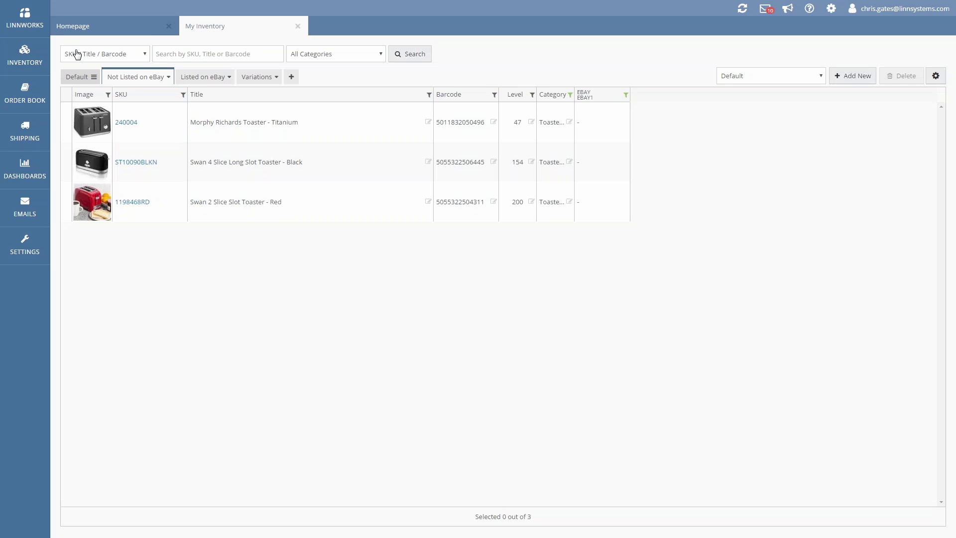
{"action": "left_click", "coordinate": [270, 135]}
{"action": "left_click", "coordinate": [269, 164]}
{"action": "left_click", "coordinate": [258, 214]}
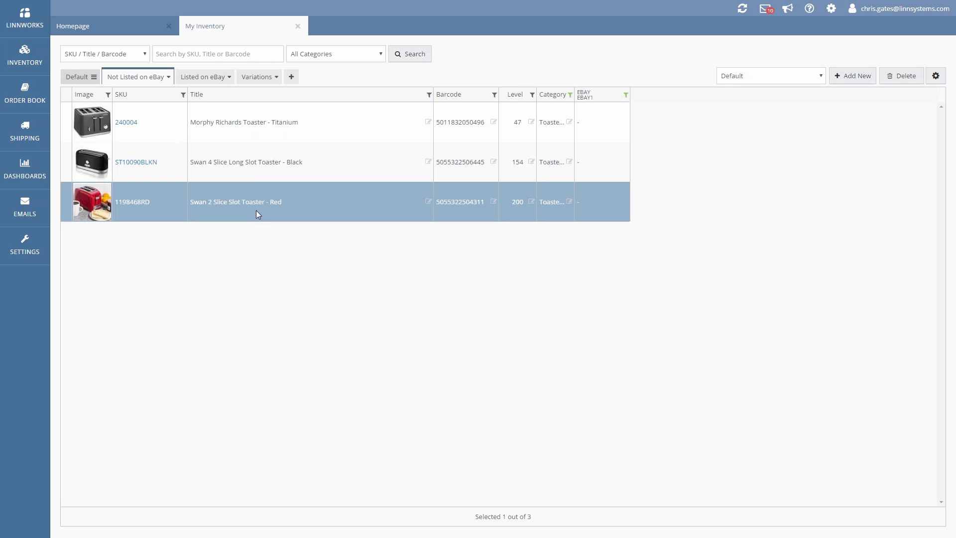
{"action": "left_click", "coordinate": [260, 130]}
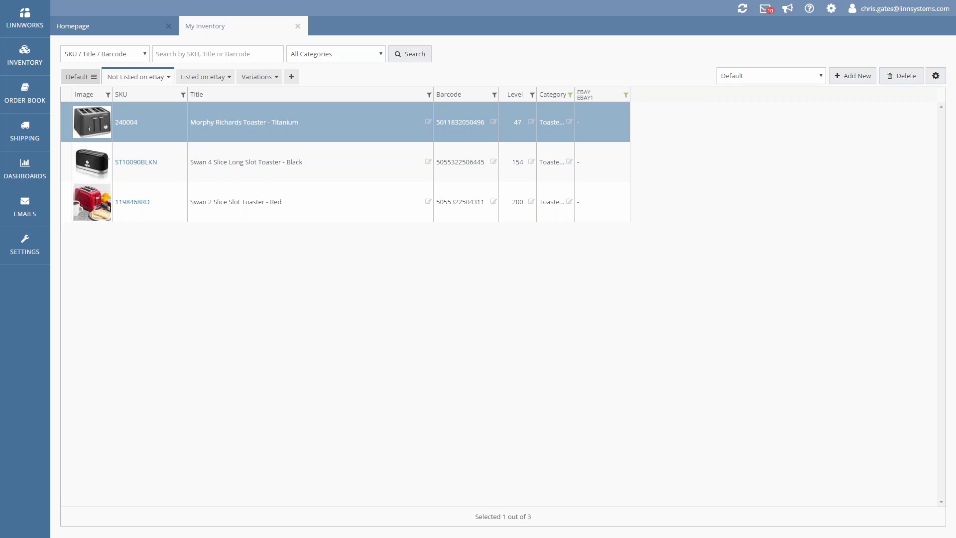
Step: Open the eBay configurators to review the existing set-ups
{"action": "left_click", "coordinate": [29, 255]}
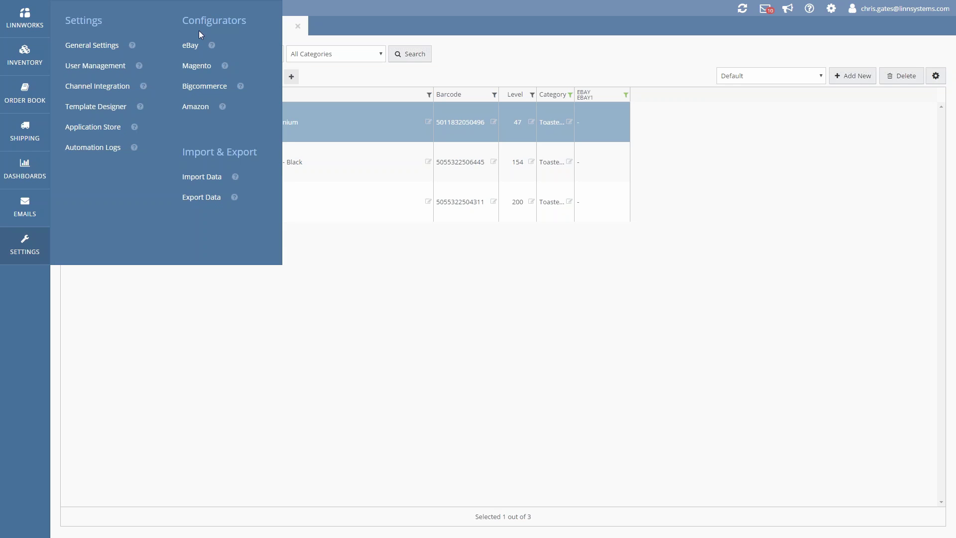
{"action": "left_click", "coordinate": [189, 47]}
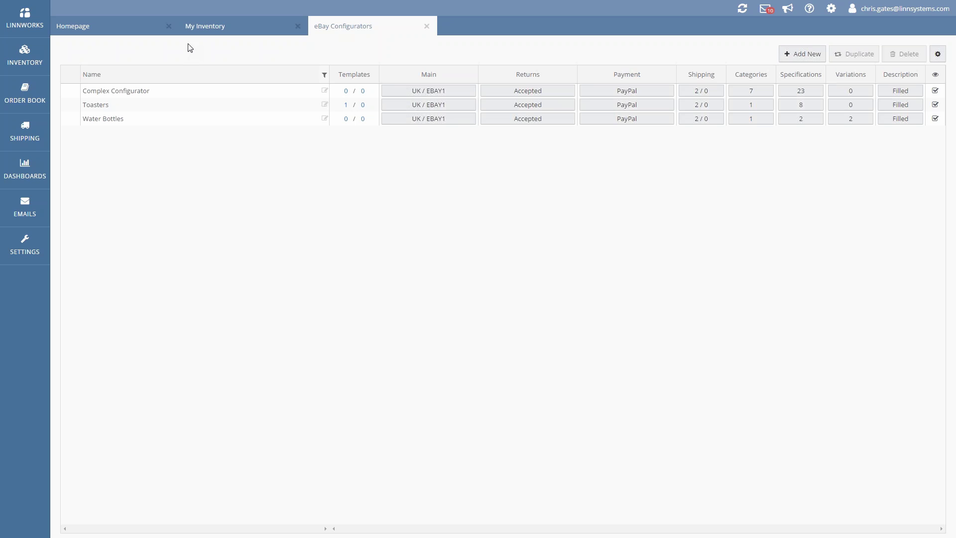
Step: Return to My Inventory, check the items listed on eBay and switch back to those not listed
{"action": "left_click", "coordinate": [216, 31]}
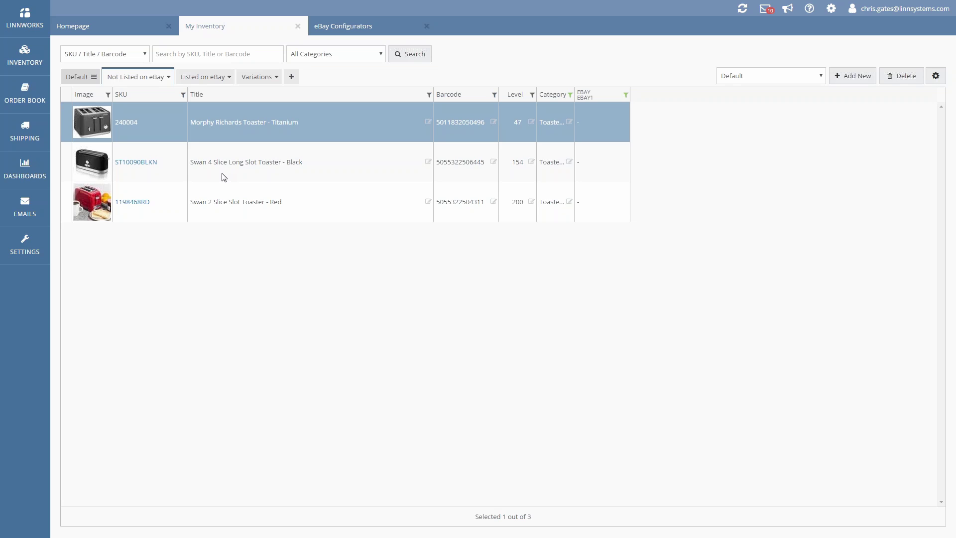
{"action": "left_click", "coordinate": [205, 78]}
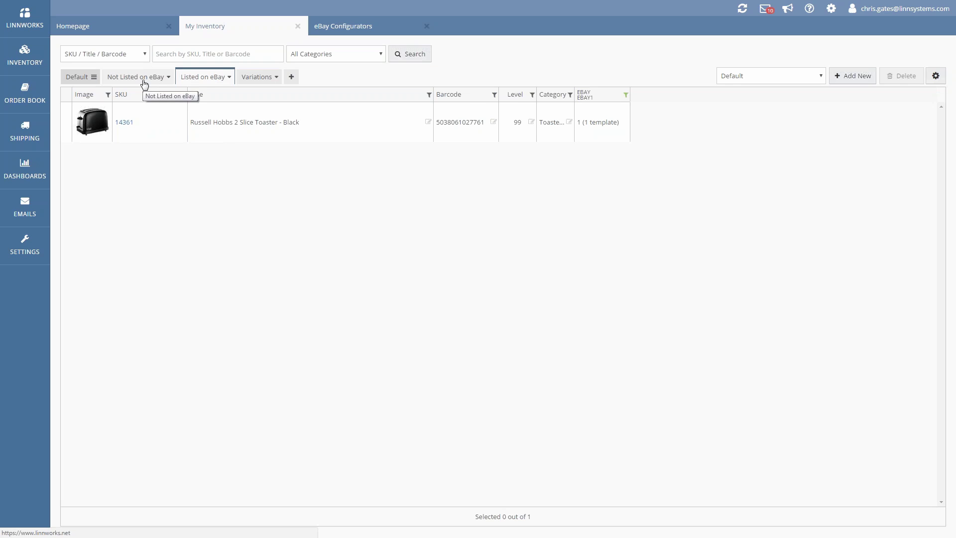
{"action": "left_click", "coordinate": [144, 83]}
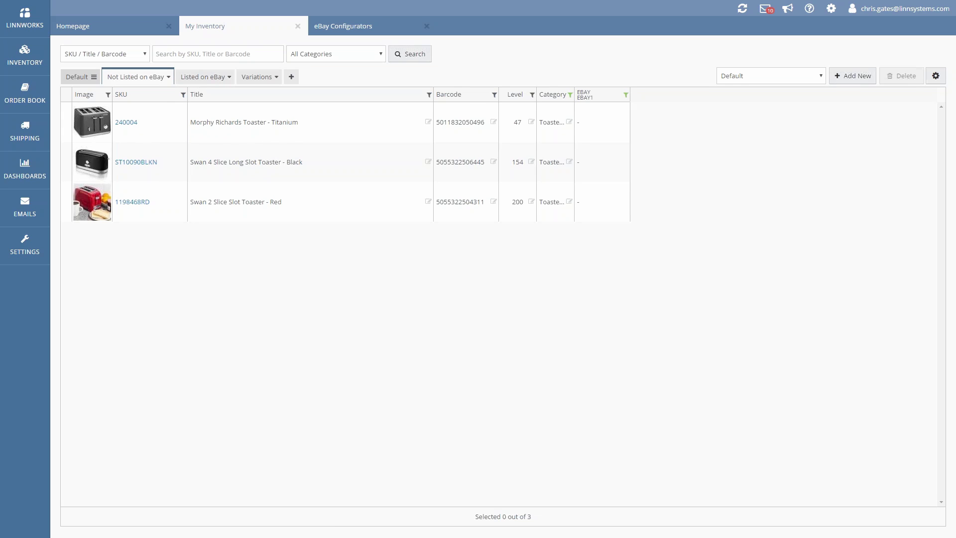
Step: Create eBay listings for the Morphy Richards Titanium and Swan 4 Slice Long Slot toasters using the Buy it now (UK): Toasters configurator
{"action": "left_click", "coordinate": [277, 133]}
{"action": "left_click", "coordinate": [271, 165], "text": "ctrl"}
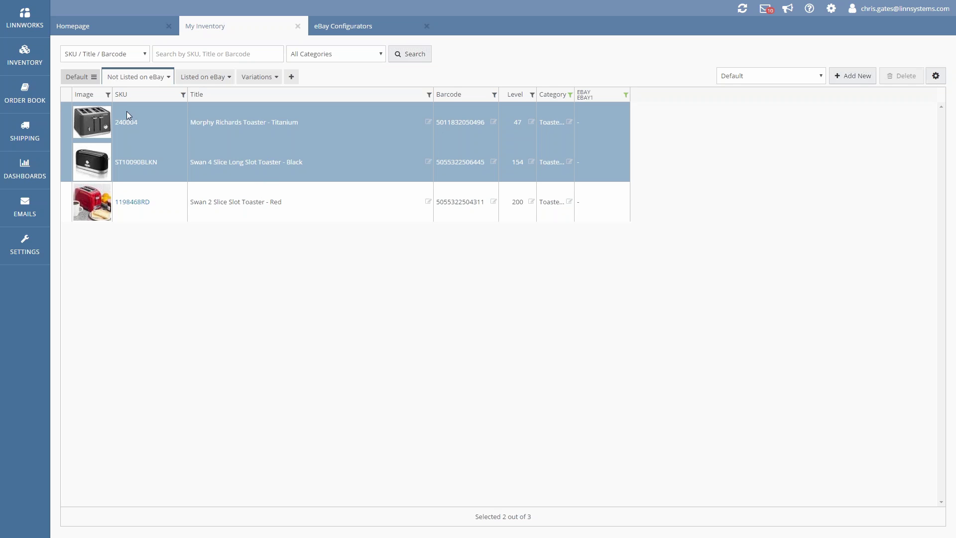
{"action": "right_click", "coordinate": [600, 124]}
{"action": "mouse_move", "coordinate": [635, 160]}
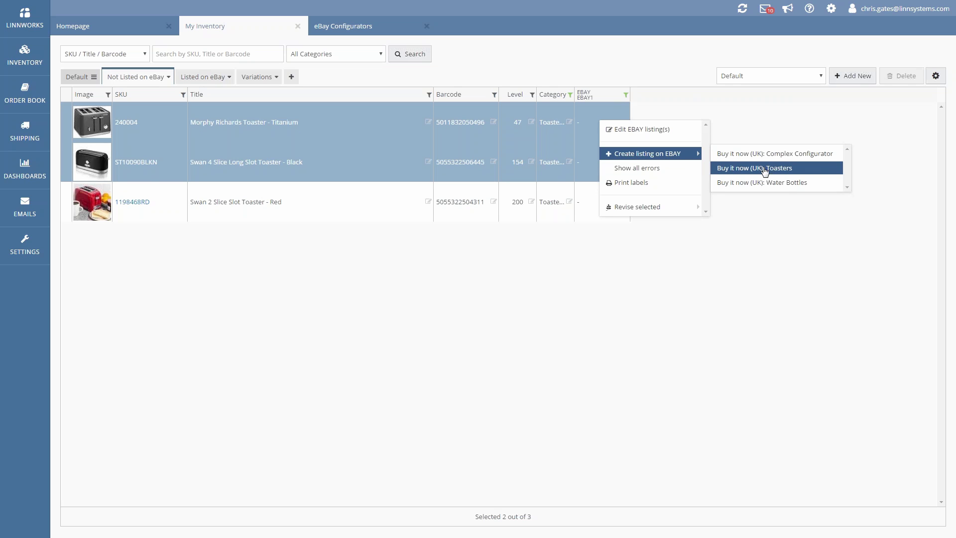
{"action": "left_click", "coordinate": [781, 171]}
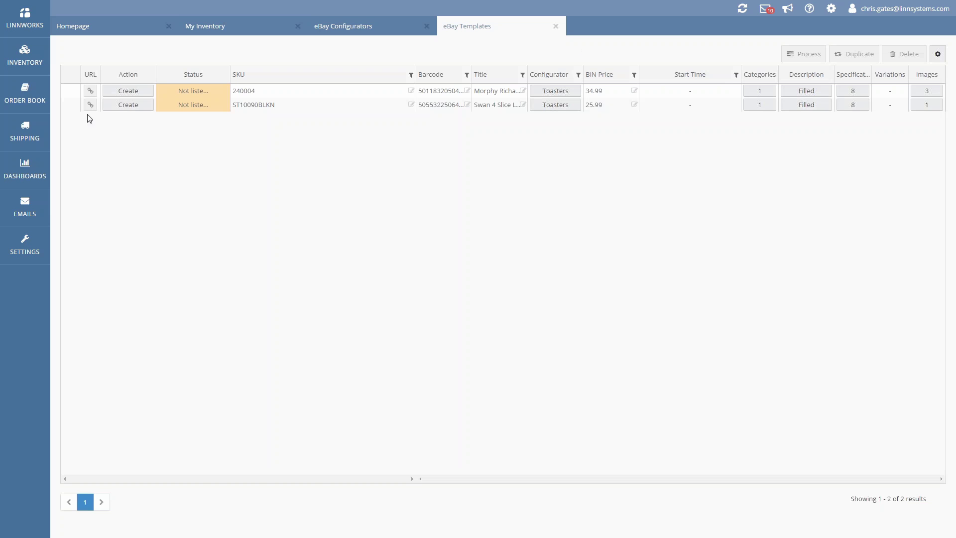
{"action": "left_click", "coordinate": [128, 90]}
{"action": "left_click", "coordinate": [128, 105]}
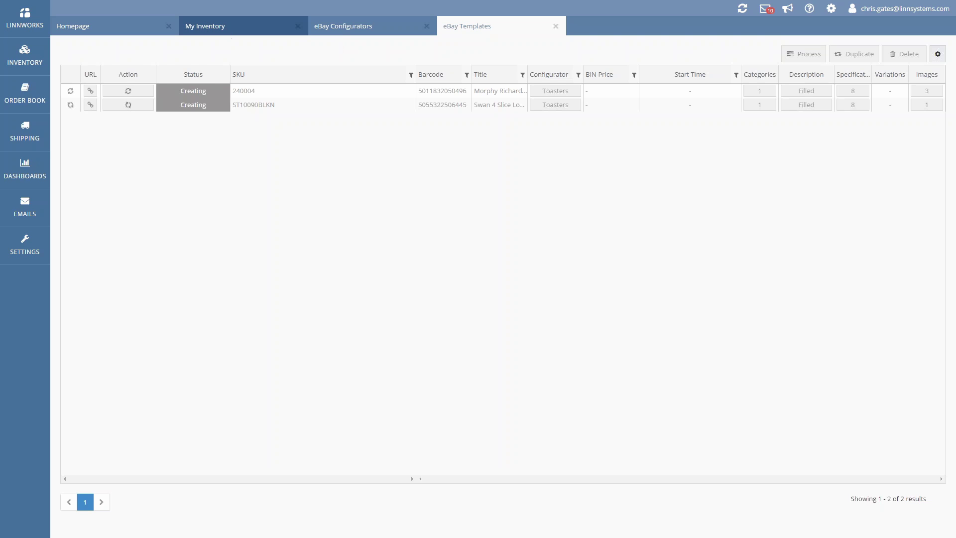
Step: Return to My Inventory and open the product details of SKU 240004
{"action": "left_click", "coordinate": [227, 31]}
{"action": "left_click", "coordinate": [272, 197]}
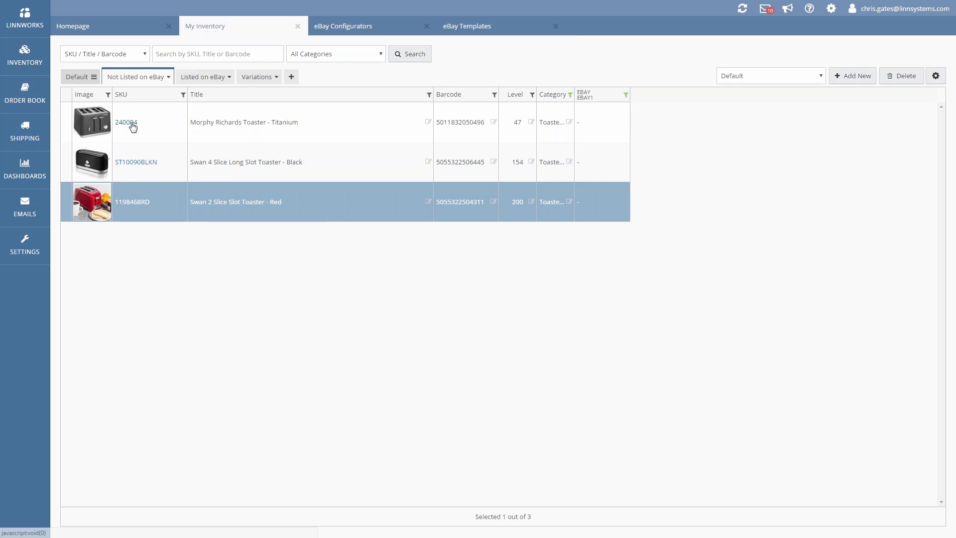
{"action": "left_click", "coordinate": [213, 131]}
{"action": "double_click", "coordinate": [115, 129]}
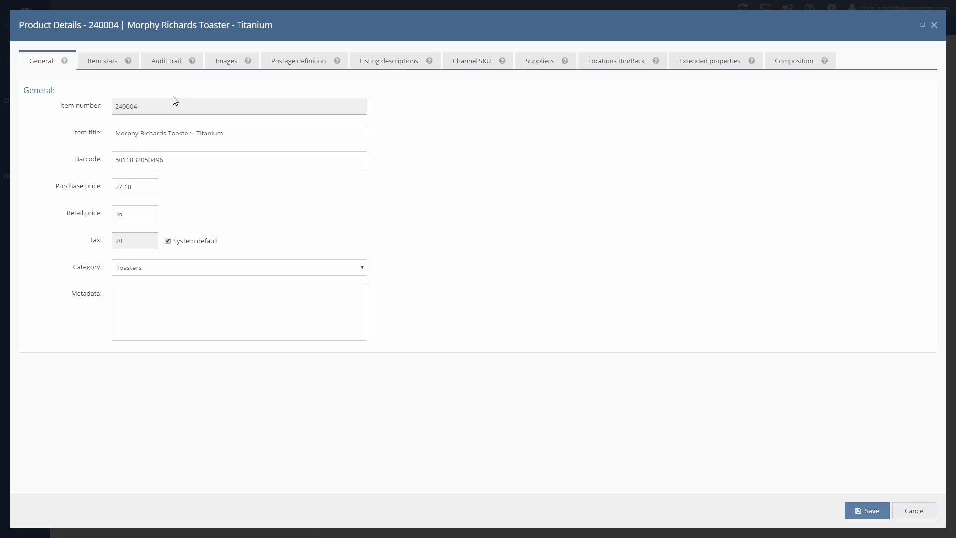
Step: Review the item's number, its images and the EBAY1_UK price in its listing descriptions
{"action": "left_click_drag", "start_coordinate": [160, 106], "coordinate": [114, 105]}
{"action": "left_click", "coordinate": [224, 64]}
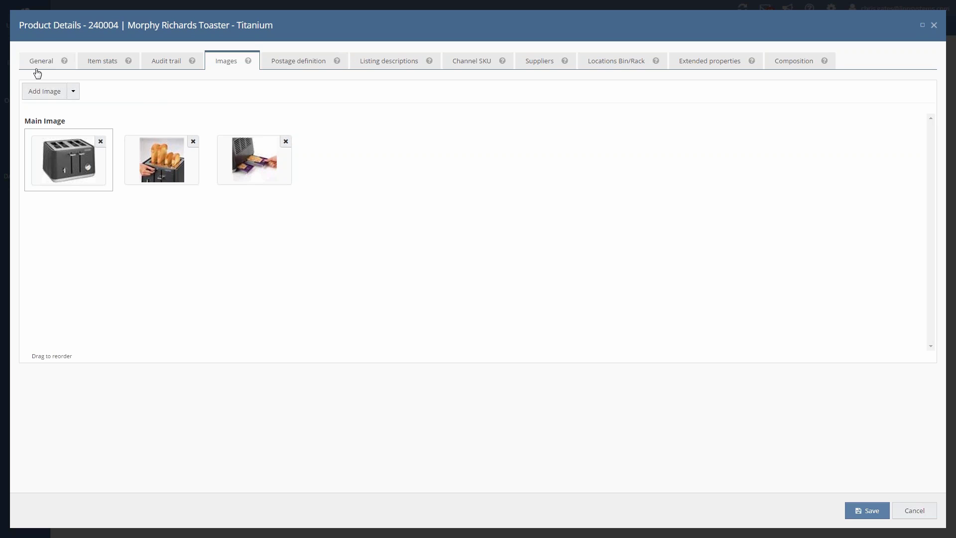
{"action": "left_click", "coordinate": [387, 63]}
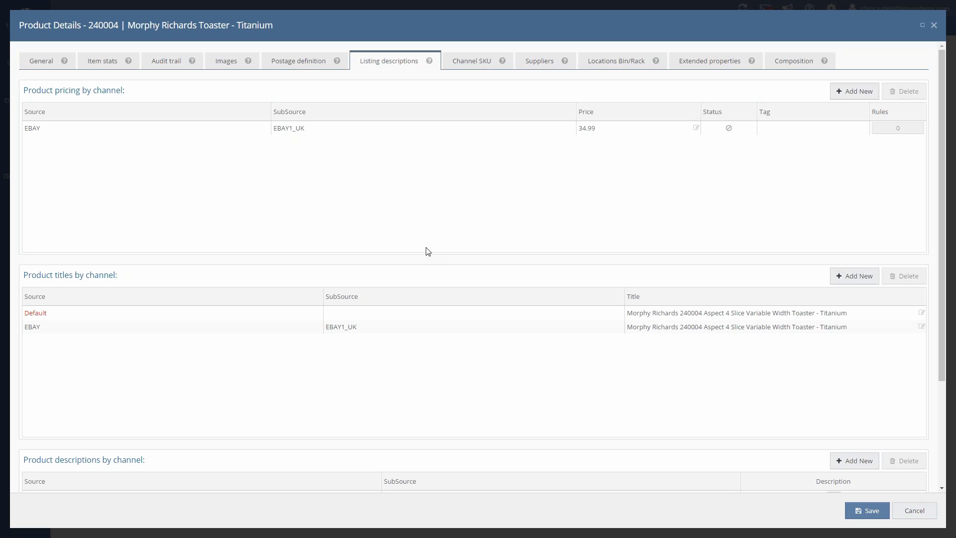
{"action": "left_click", "coordinate": [360, 128]}
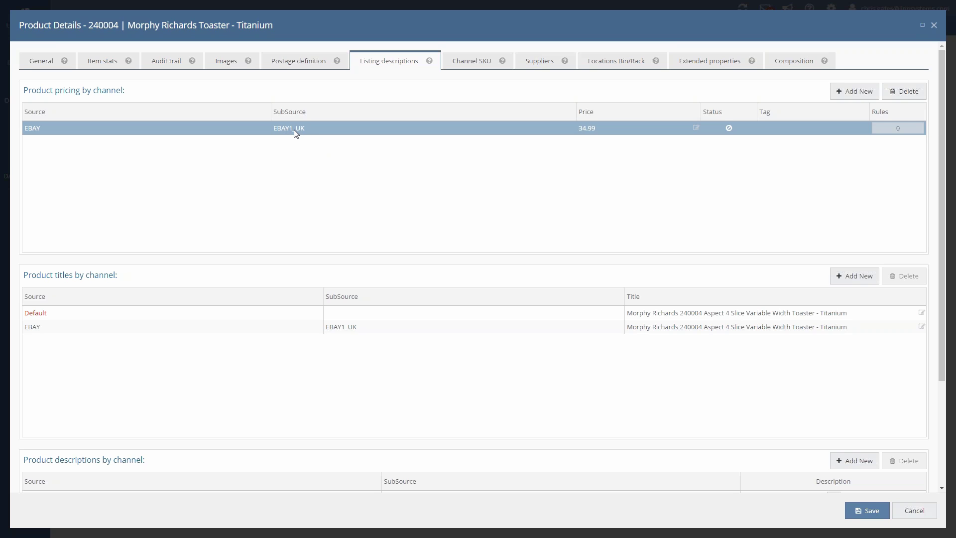
{"action": "left_click", "coordinate": [848, 92]}
{"action": "left_click", "coordinate": [787, 138]}
{"action": "type", "text": "EBAY"}
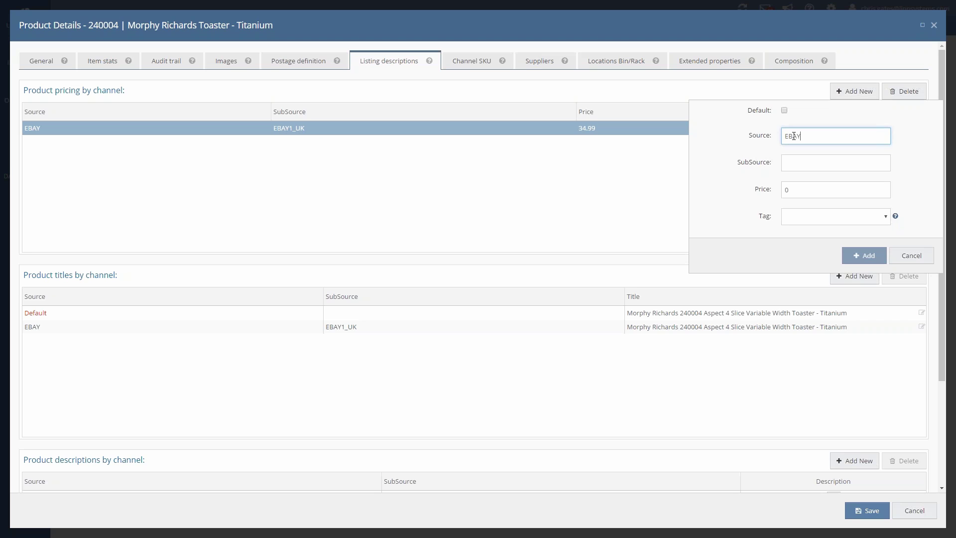
{"action": "key", "text": "Tab"}
{"action": "type", "text": "EBA"}
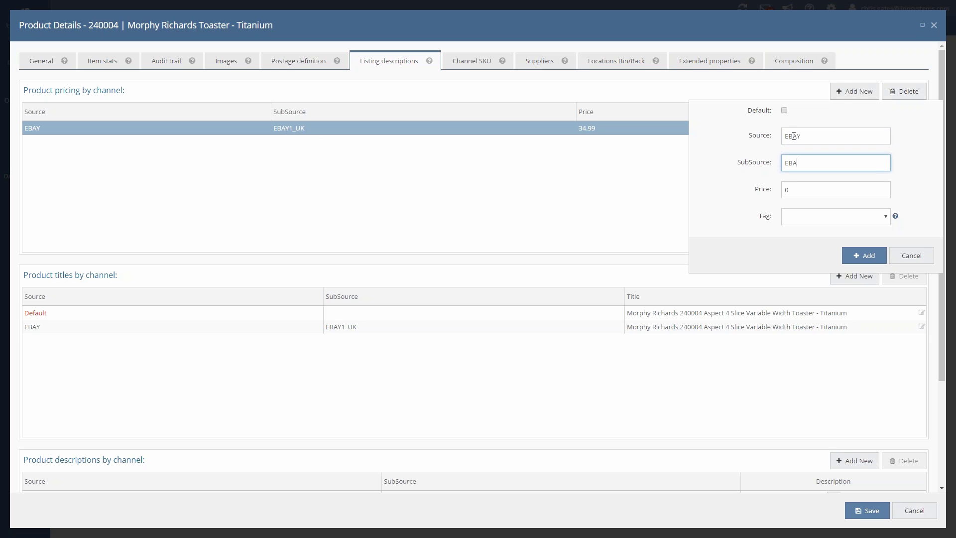
{"action": "type", "text": "2_U"}
{"action": "type", "text": "K"}
{"action": "type", "text": "Y"}
{"action": "key", "text": "Tab"}
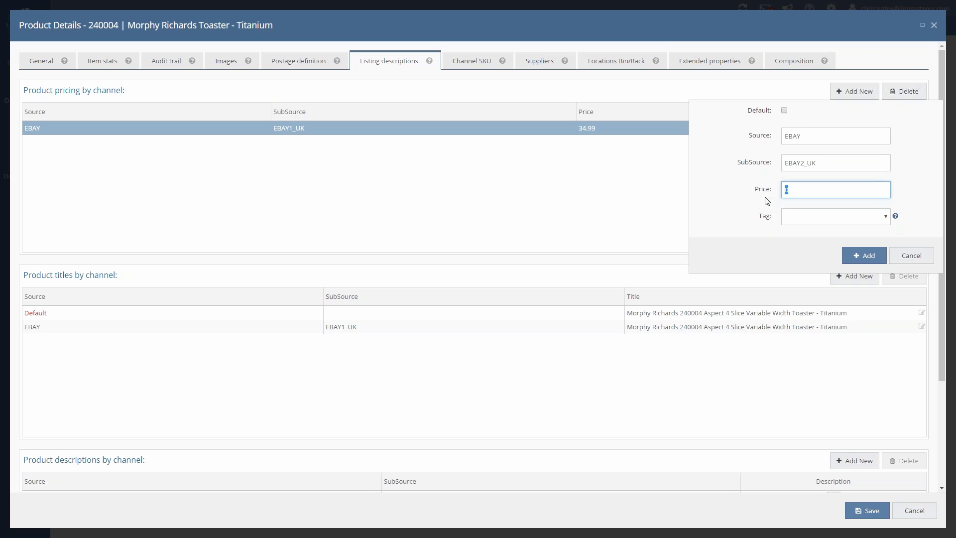
{"action": "left_click", "coordinate": [915, 260]}
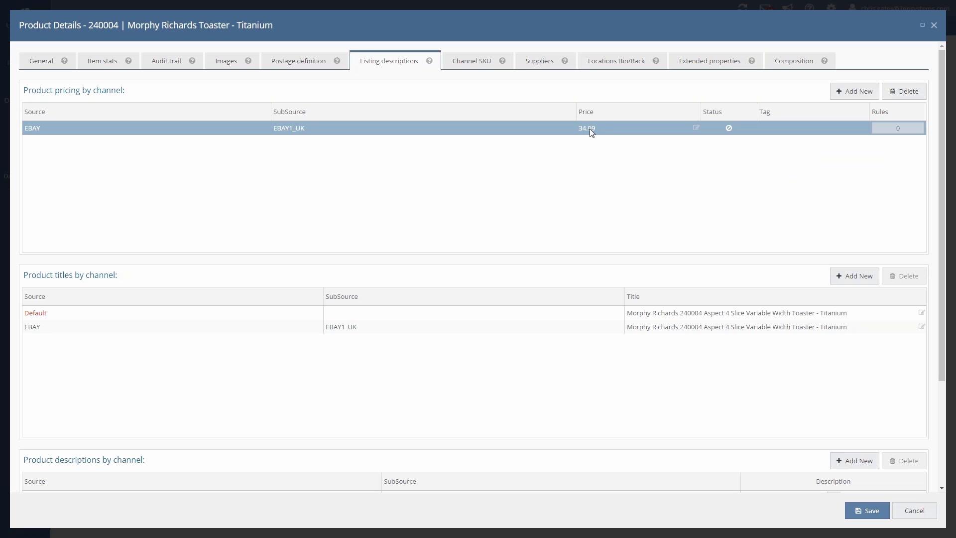
Step: Examine the product titles by channel, comparing the default title with the EBAY1_UK one
{"action": "scroll", "coordinate": [452, 142], "scroll_direction": "down", "scroll_amount": 2}
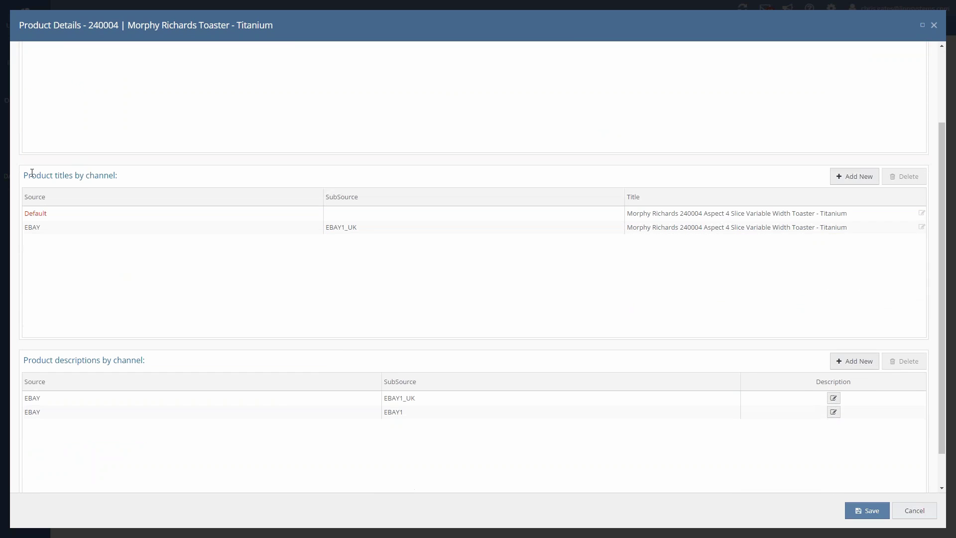
{"action": "left_click", "coordinate": [170, 228]}
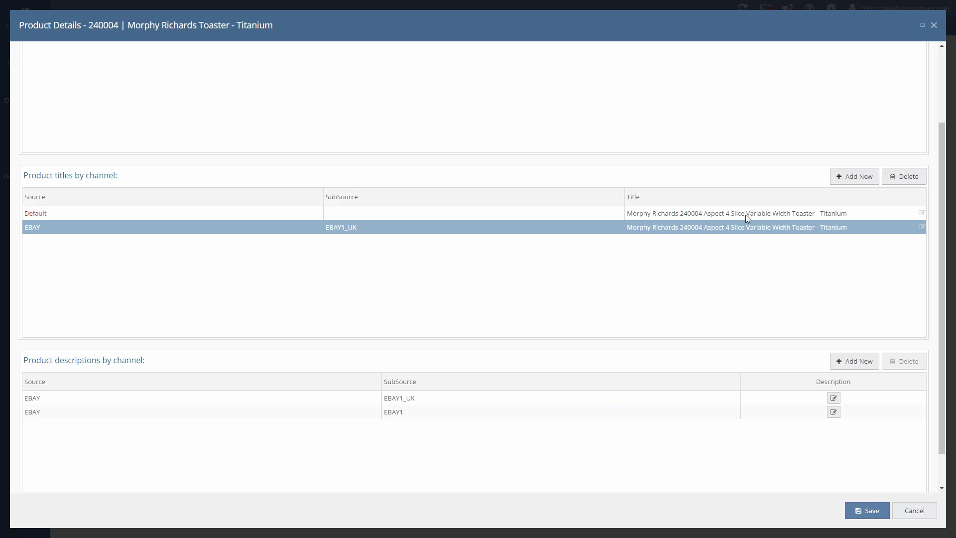
{"action": "left_click", "coordinate": [120, 213]}
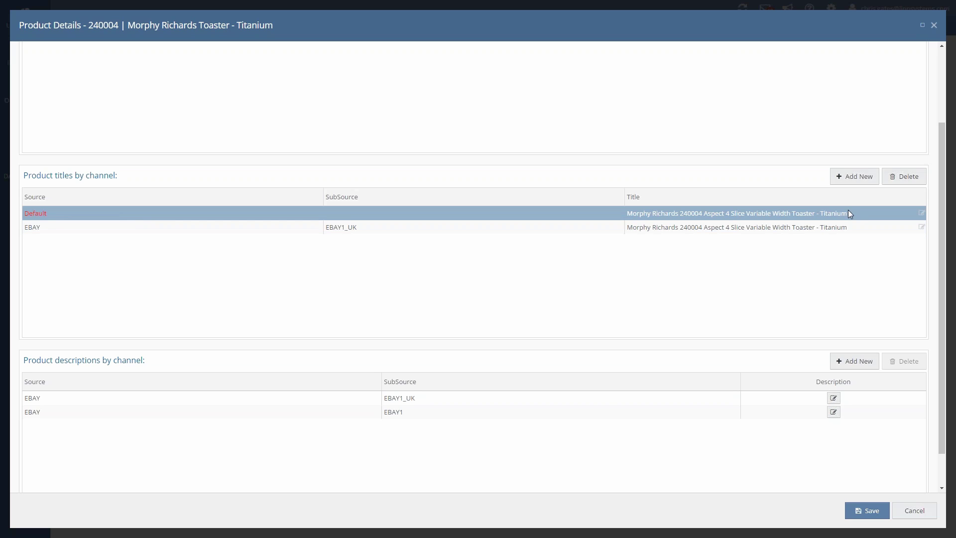
{"action": "left_click", "coordinate": [562, 231]}
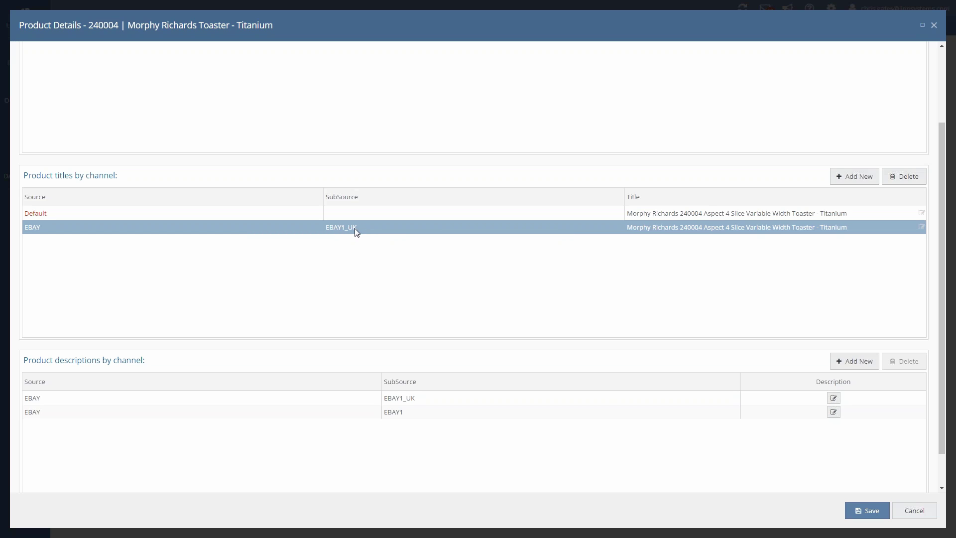
{"action": "scroll", "coordinate": [383, 219], "scroll_direction": "up", "scroll_amount": 1}
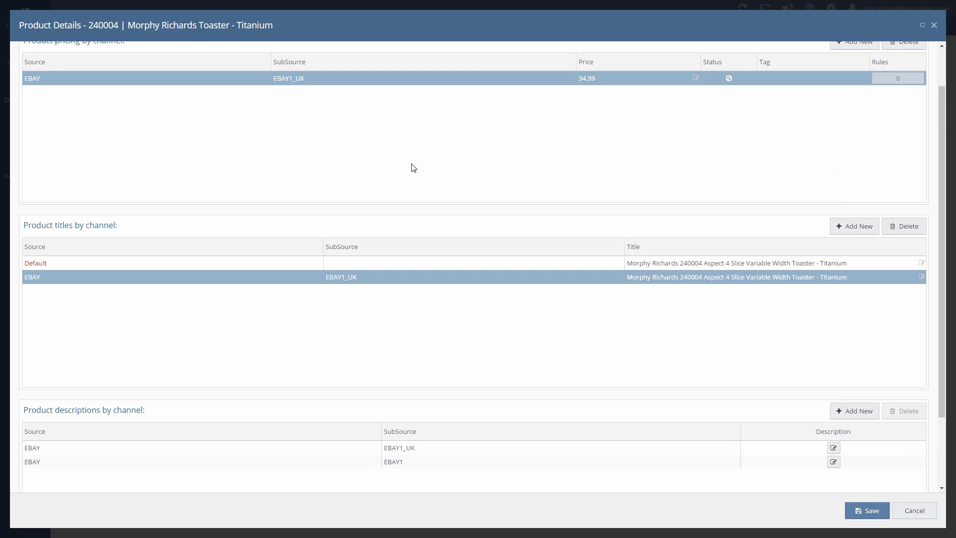
{"action": "scroll", "coordinate": [445, 283], "scroll_direction": "down", "scroll_amount": 2}
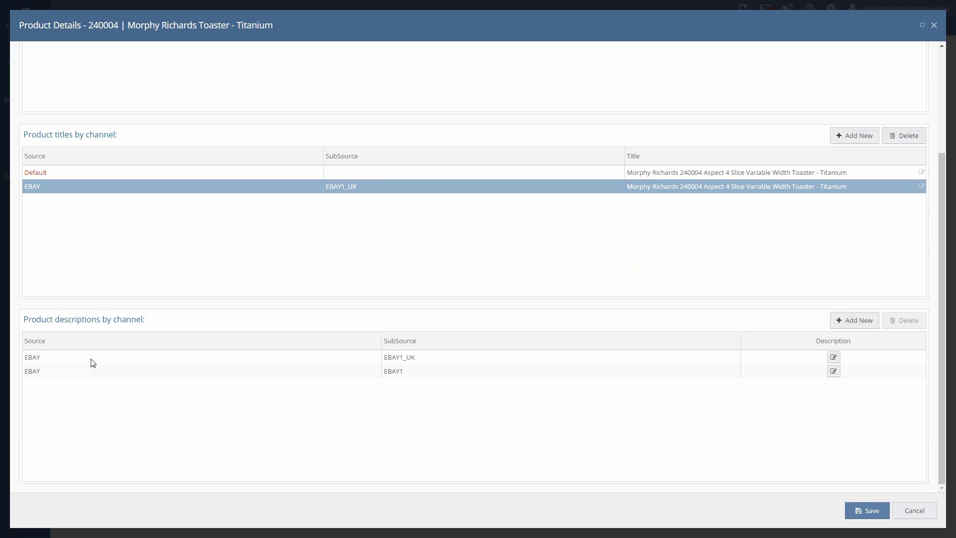
Step: View the EBAY1_UK product description in the visual editor and as HTML source, and leave without saving
{"action": "left_click", "coordinate": [171, 361]}
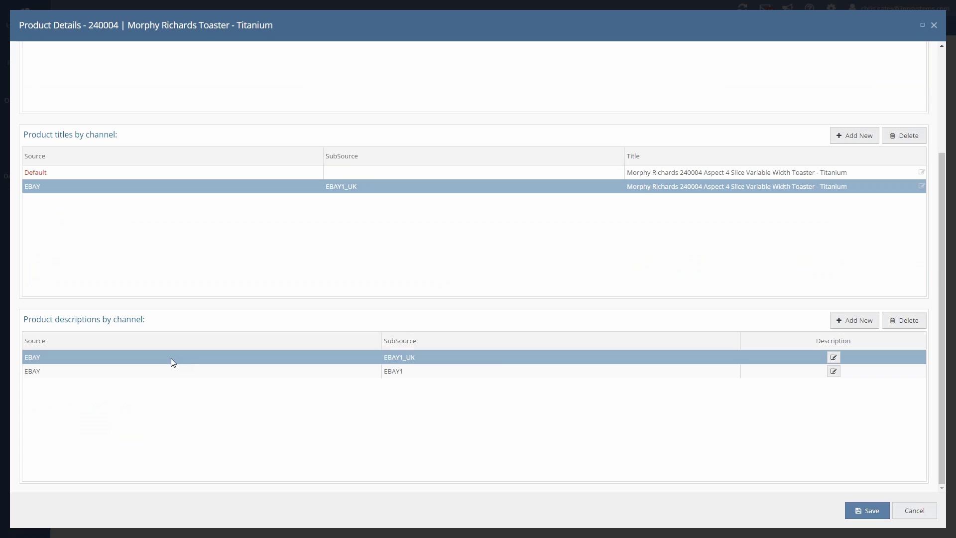
{"action": "left_click", "coordinate": [839, 356]}
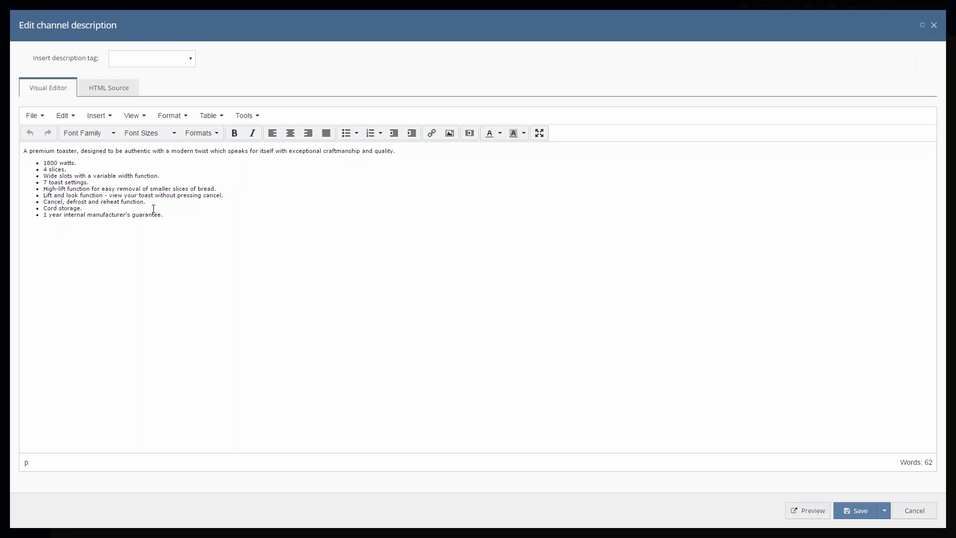
{"action": "left_click", "coordinate": [127, 90]}
{"action": "left_click", "coordinate": [54, 252]}
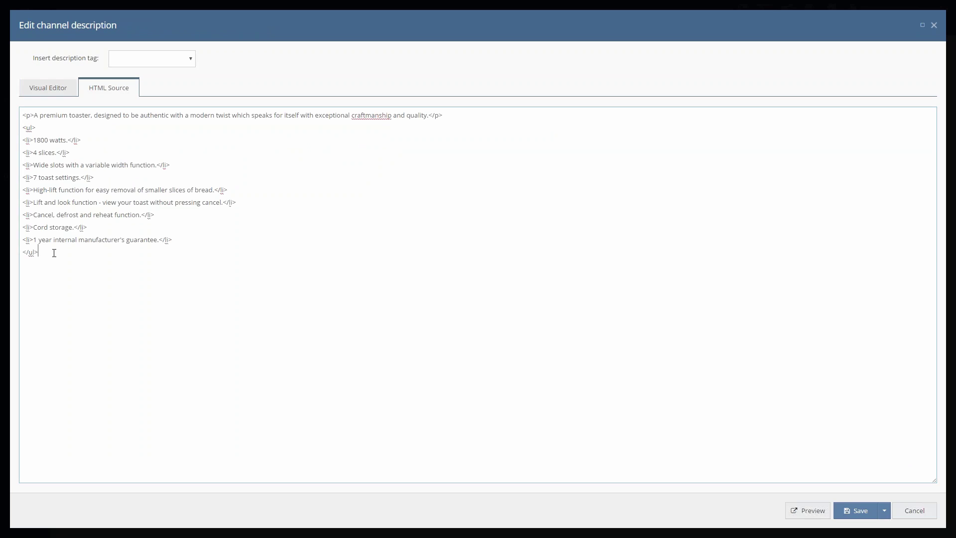
{"action": "key", "text": "ctrl+a"}
{"action": "left_click", "coordinate": [57, 263]}
{"action": "left_click", "coordinate": [911, 512]}
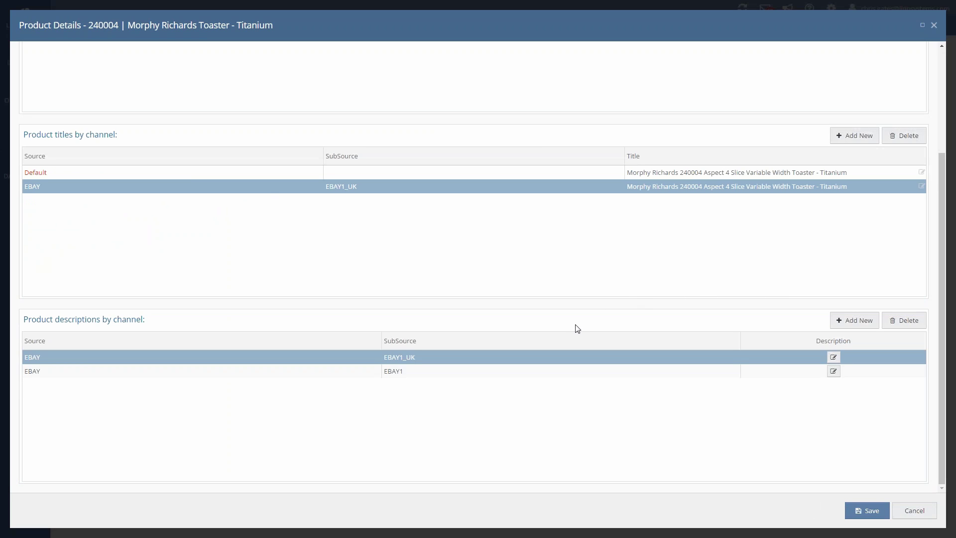
Step: Move the third product image to second place, directly after the main image
{"action": "scroll", "coordinate": [284, 219], "scroll_direction": "up", "scroll_amount": 3}
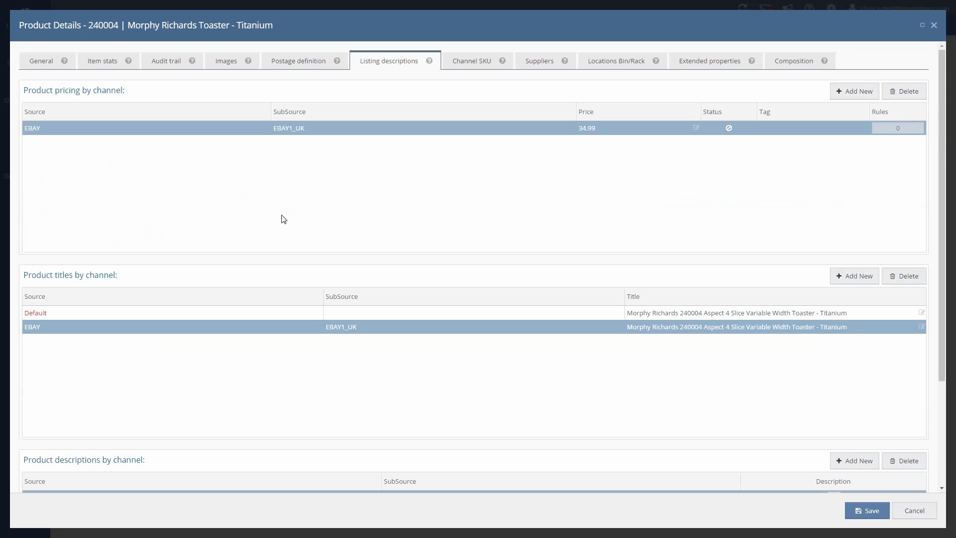
{"action": "left_click", "coordinate": [222, 66]}
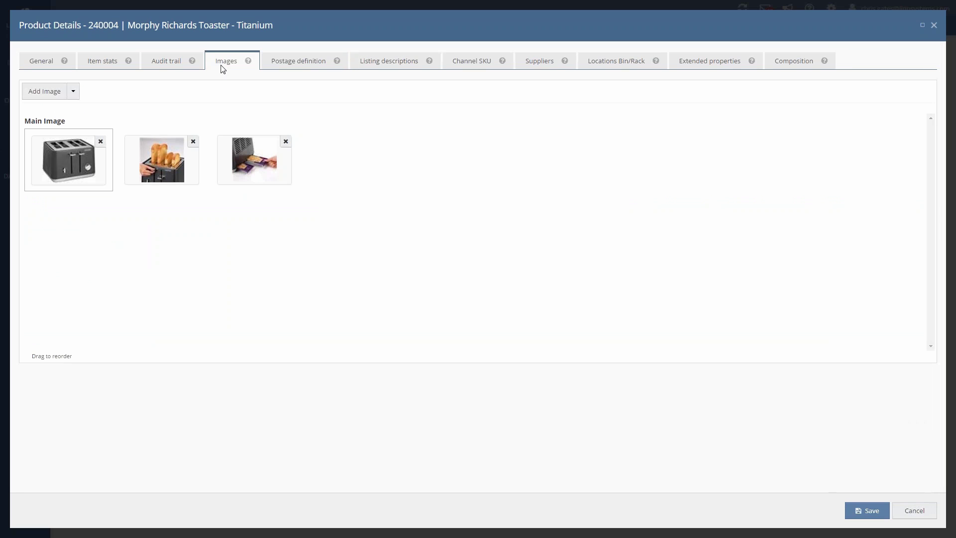
{"action": "left_click_drag", "start_coordinate": [245, 159], "coordinate": [159, 160]}
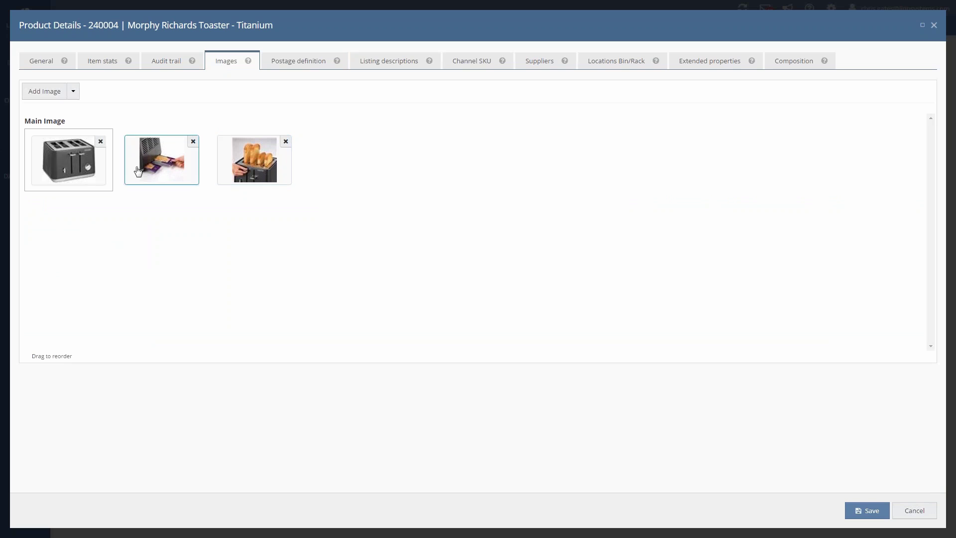
{"action": "left_click_drag", "start_coordinate": [241, 172], "coordinate": [224, 163]}
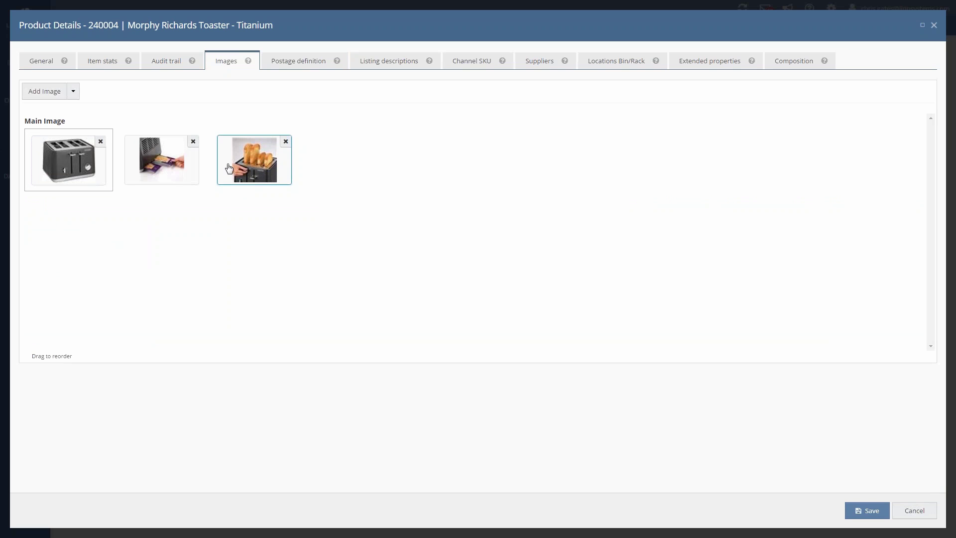
Step: Move the second product image to third place and look over the listing descriptions
{"action": "left_click_drag", "start_coordinate": [162, 160], "coordinate": [254, 170]}
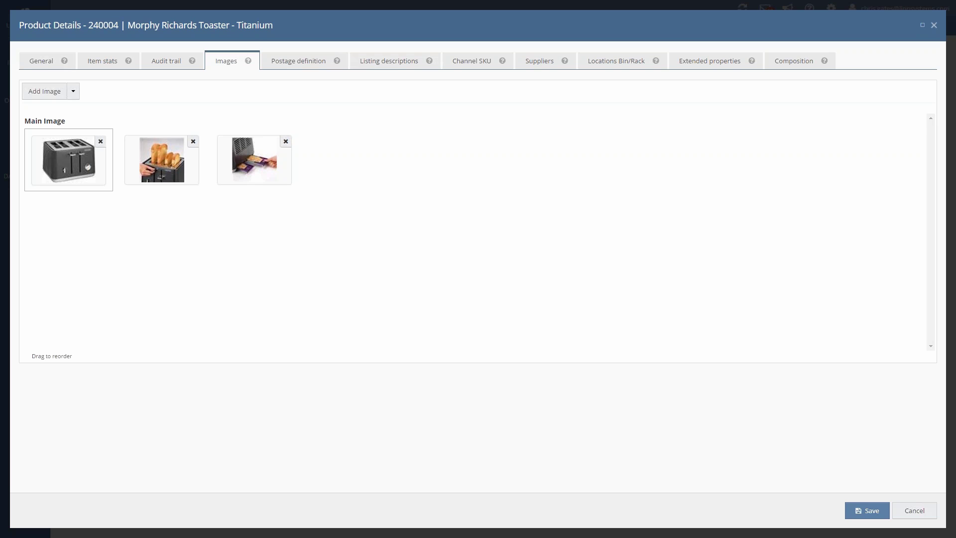
{"action": "left_click", "coordinate": [397, 66]}
{"action": "scroll", "coordinate": [386, 213], "scroll_direction": "down", "scroll_amount": 3}
{"action": "scroll", "coordinate": [459, 161], "scroll_direction": "up", "scroll_amount": 3}
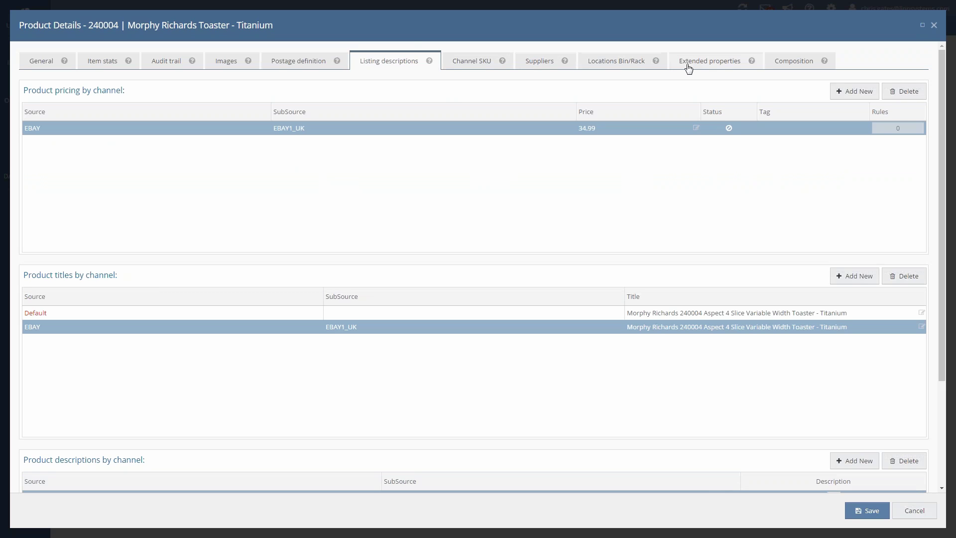
Step: Examine the Brand entry in the extended properties, including its name, value and type
{"action": "left_click", "coordinate": [714, 63]}
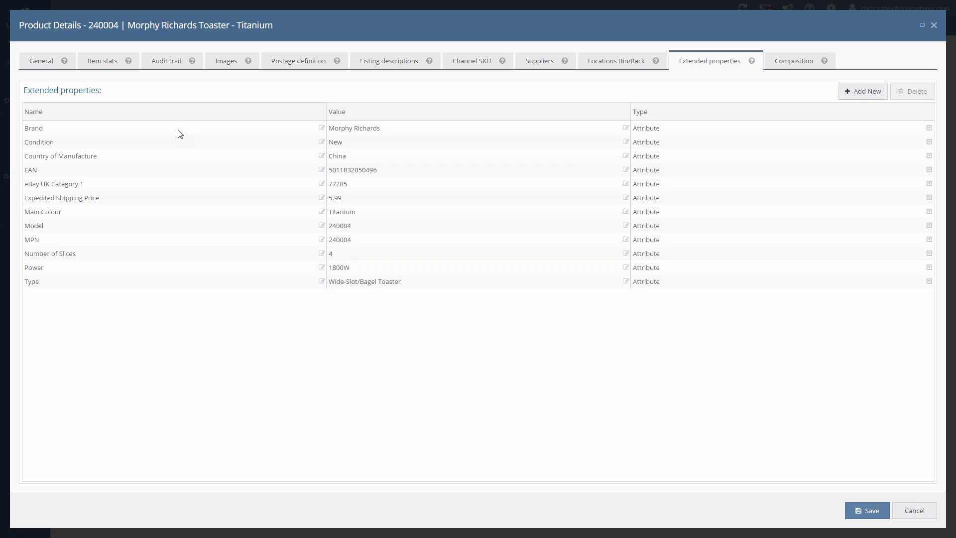
{"action": "double_click", "coordinate": [44, 128]}
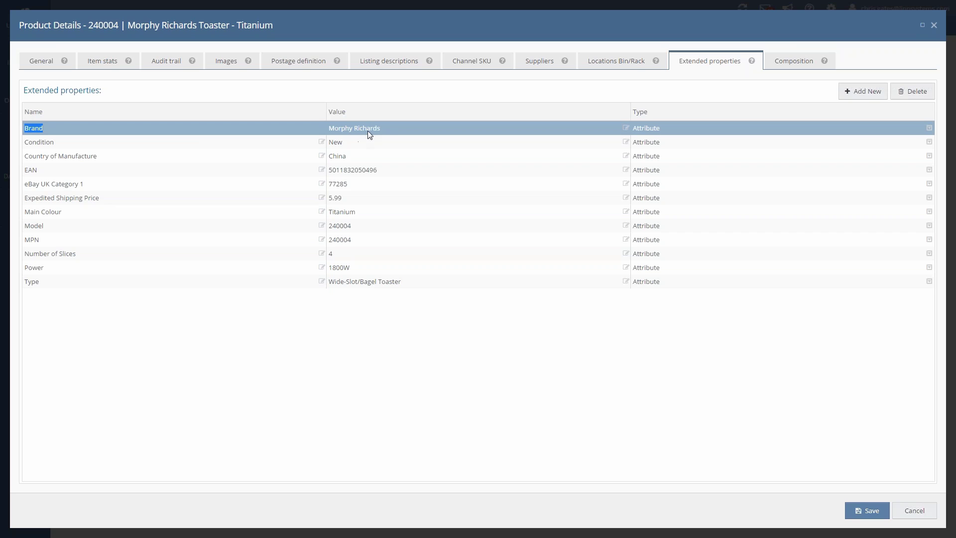
{"action": "double_click", "coordinate": [386, 127]}
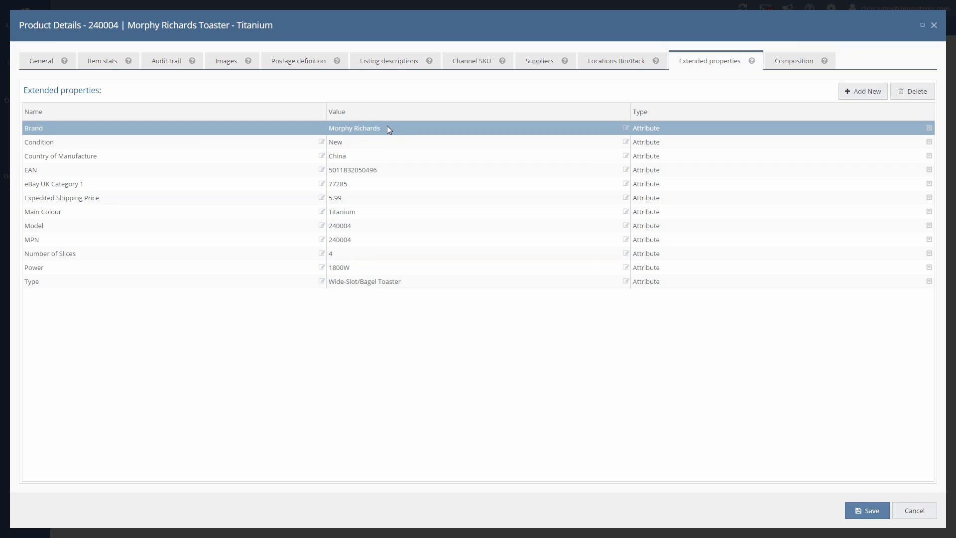
{"action": "double_click", "coordinate": [685, 130]}
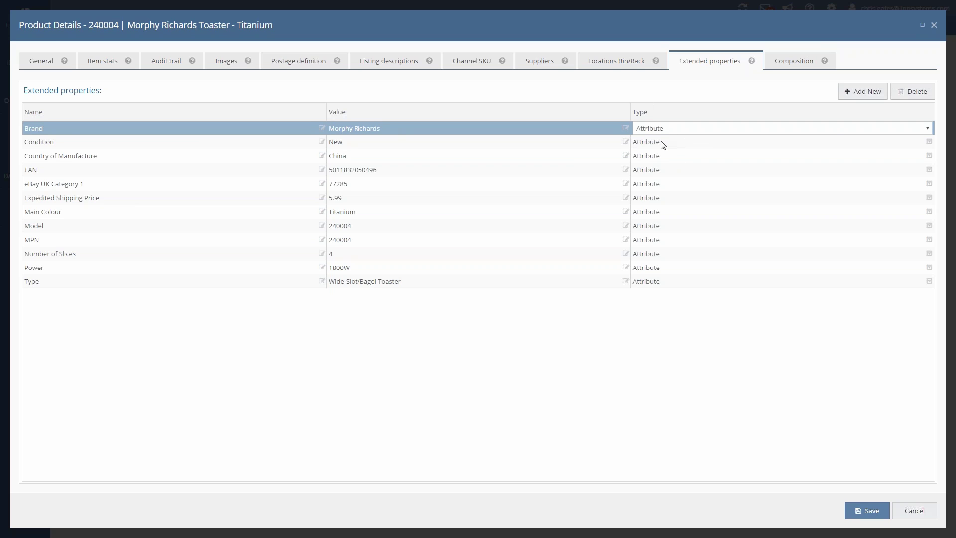
{"action": "left_click", "coordinate": [835, 131]}
{"action": "left_click", "coordinate": [807, 131]}
{"action": "left_click", "coordinate": [58, 126]}
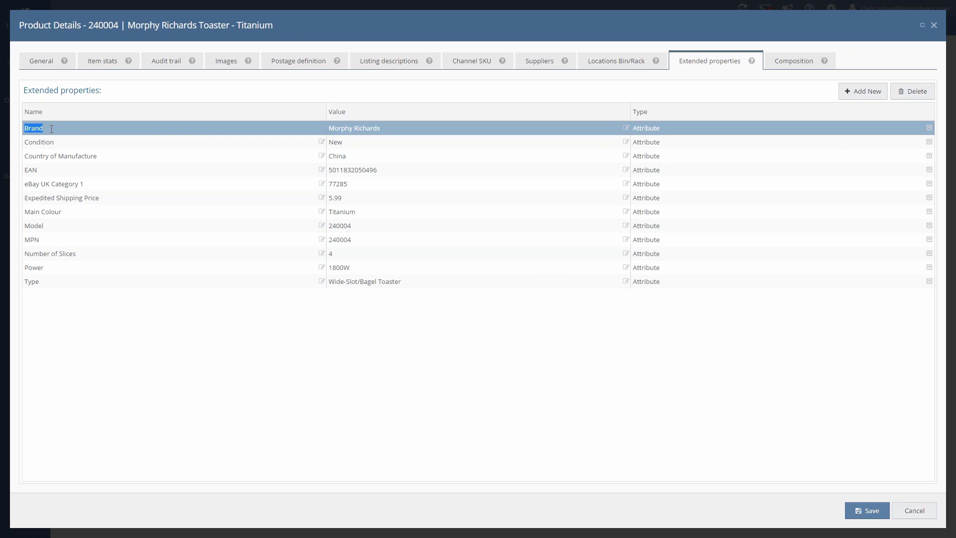
{"action": "left_click", "coordinate": [383, 125]}
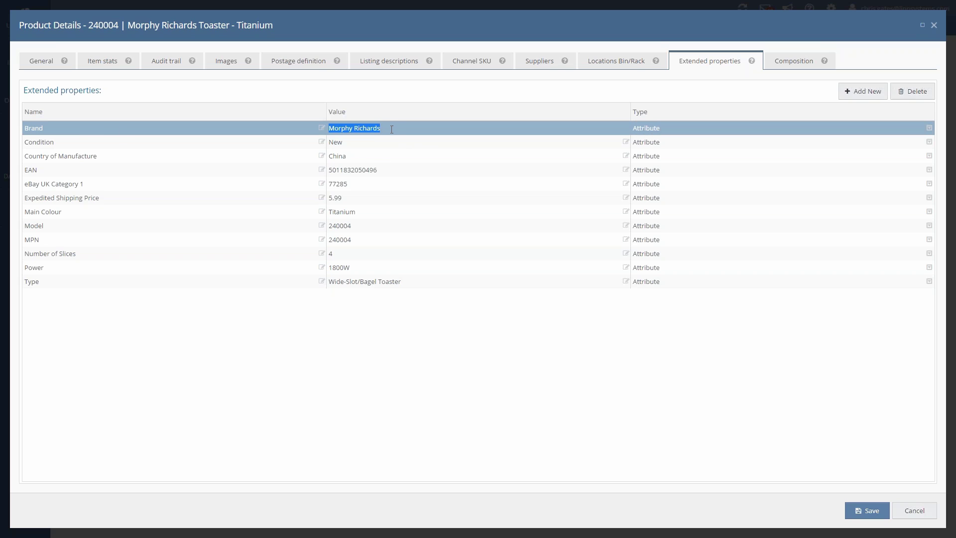
Step: Review the extended property values for Condition, Country of Manufacture, EAN, Main Colour, Model, Number of Slices, Power and Type
{"action": "left_click", "coordinate": [384, 145]}
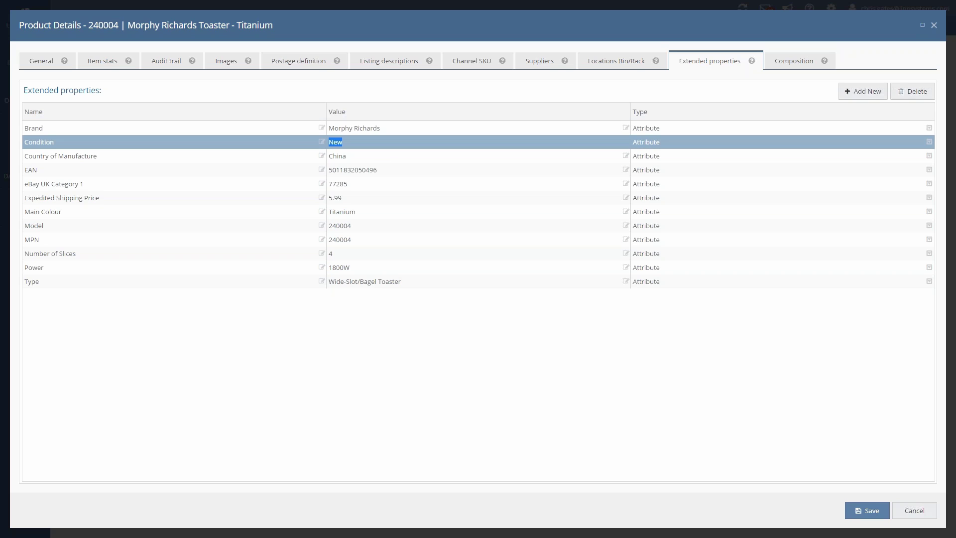
{"action": "left_click", "coordinate": [384, 157]}
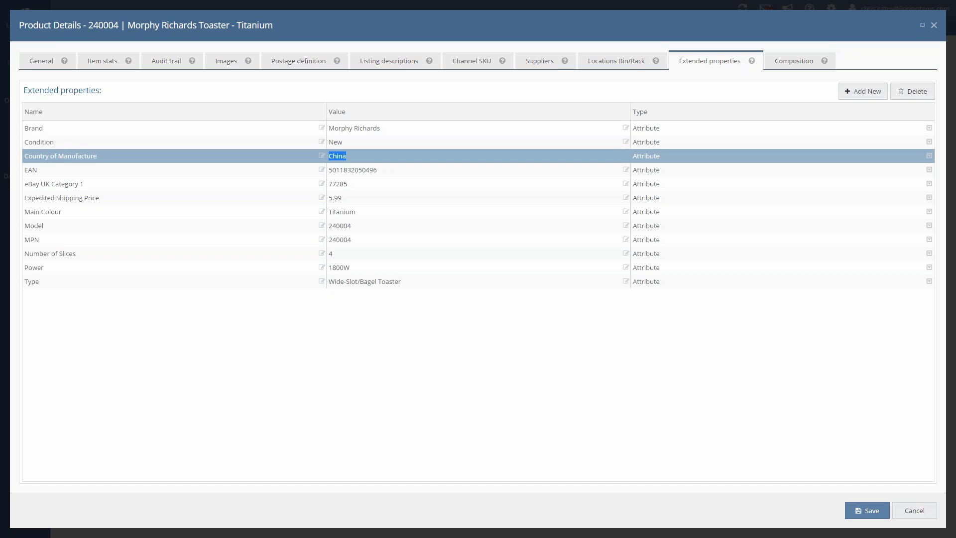
{"action": "left_click", "coordinate": [385, 171]}
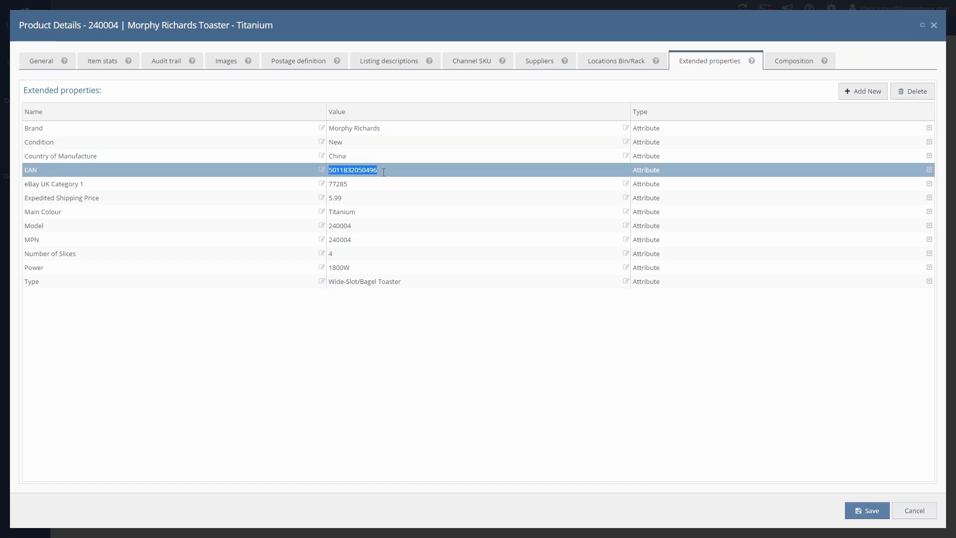
{"action": "left_click", "coordinate": [373, 214]}
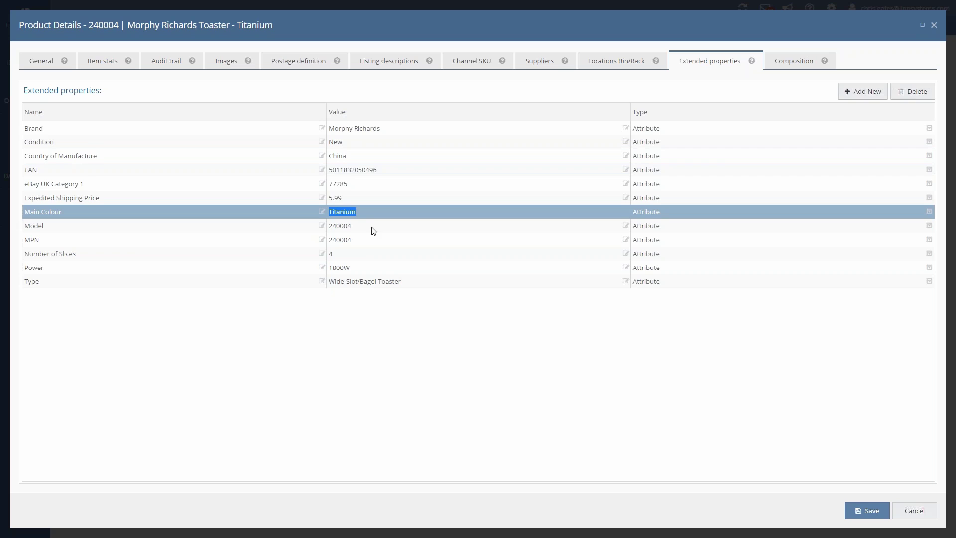
{"action": "left_click", "coordinate": [374, 230]}
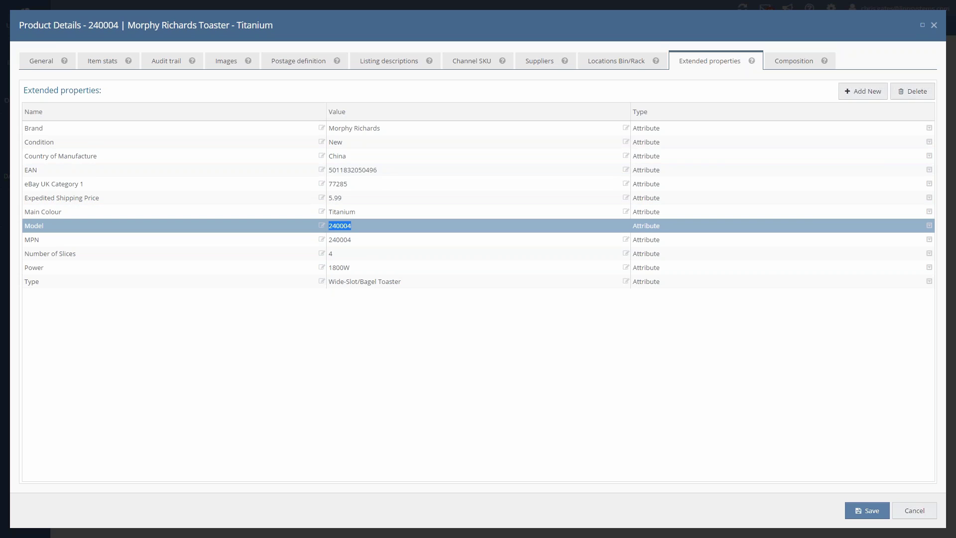
{"action": "left_click", "coordinate": [372, 257]}
{"action": "left_click", "coordinate": [372, 272]}
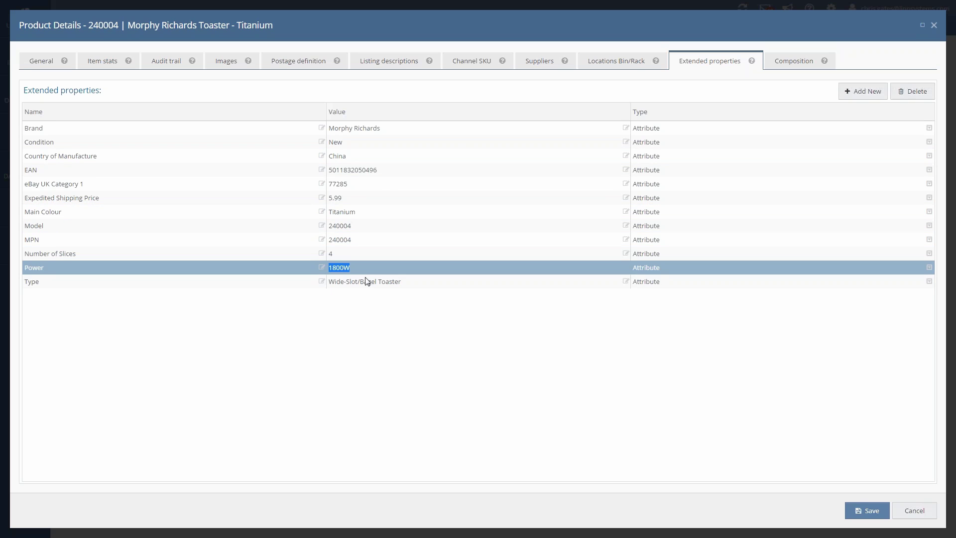
{"action": "left_click", "coordinate": [406, 290]}
{"action": "left_click", "coordinate": [404, 286]}
{"action": "left_click", "coordinate": [393, 282]}
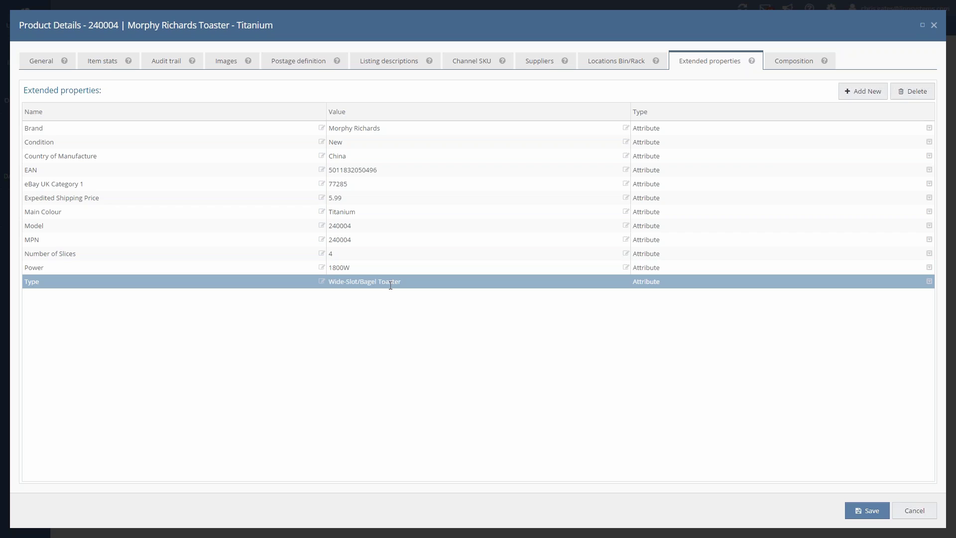
Step: Go through the extended property names from Brand down to Main Colour
{"action": "left_click", "coordinate": [229, 128]}
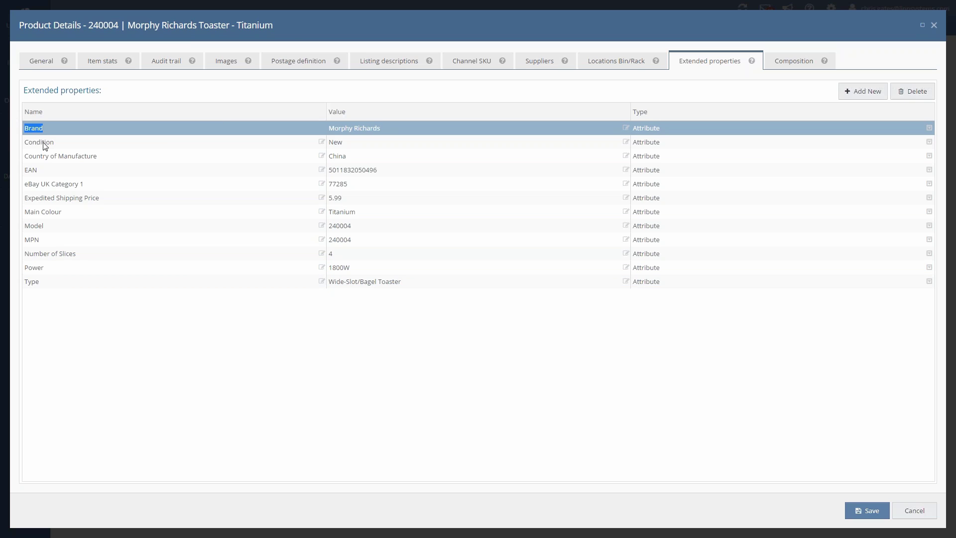
{"action": "key", "text": "Down"}
{"action": "key", "text": "Down"}
{"action": "key", "text": "Down"}
{"action": "key", "text": "Down"}
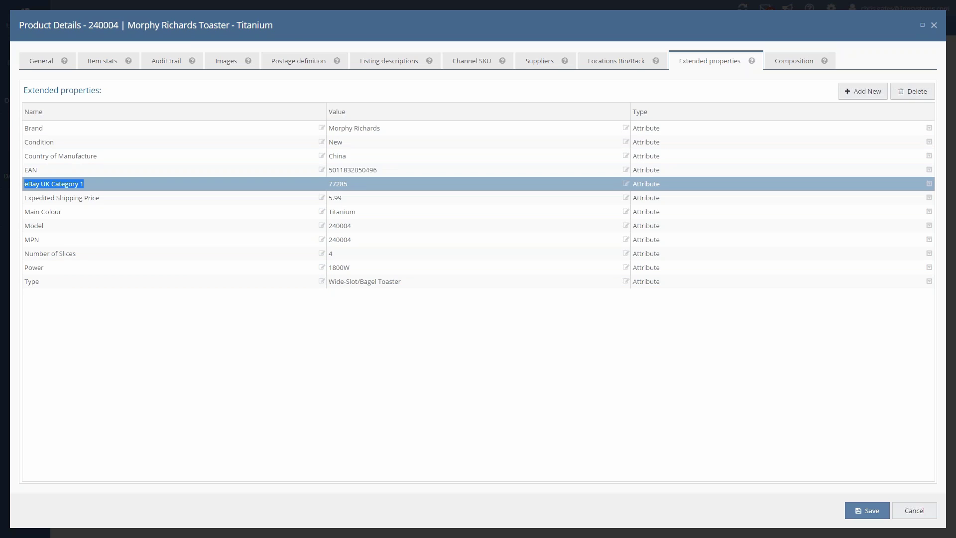
{"action": "key", "text": "Down"}
{"action": "key", "text": "Down"}
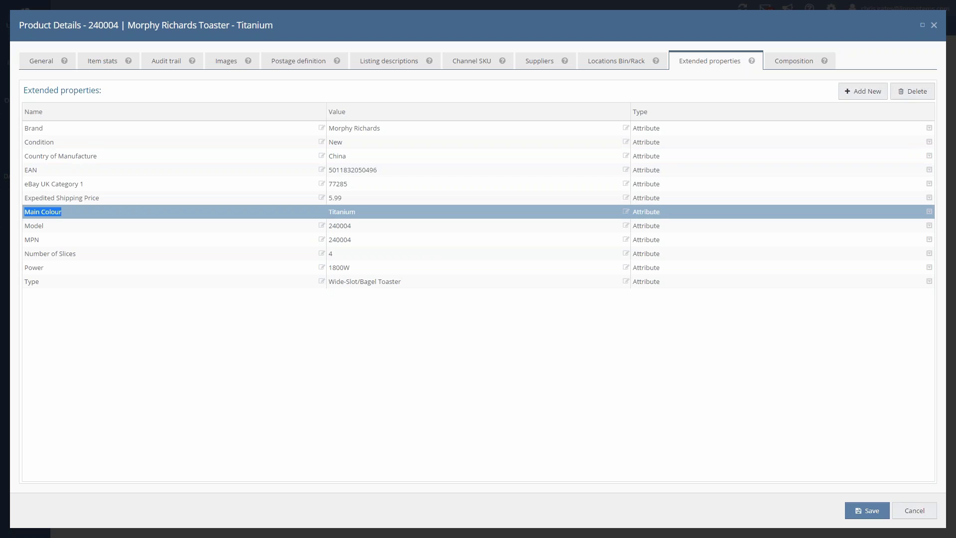
{"action": "left_click", "coordinate": [67, 214]}
Step: Check the eBay UK Category 1 and Expedited Shipping Price properties, and close the product details without saving
{"action": "left_click", "coordinate": [79, 184]}
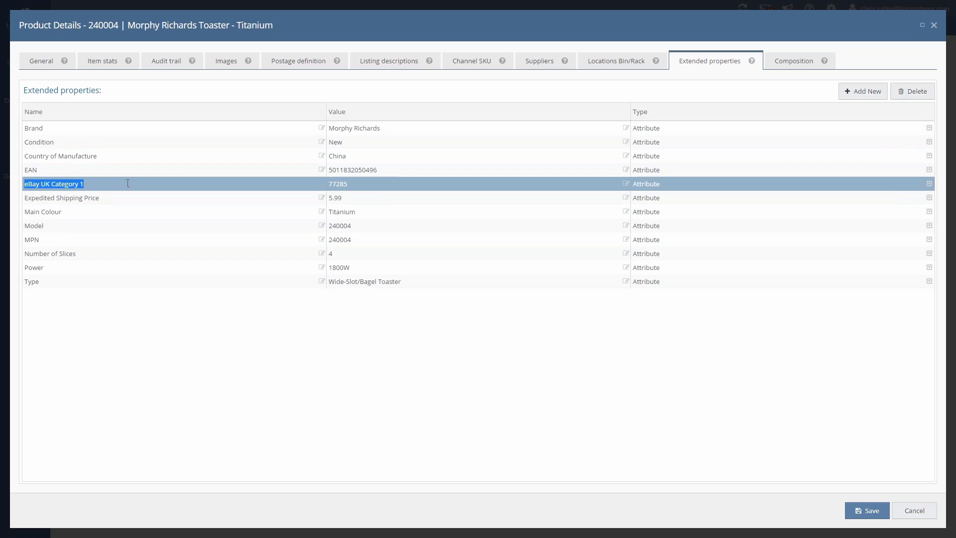
{"action": "left_click", "coordinate": [348, 185]}
{"action": "left_click", "coordinate": [349, 184]}
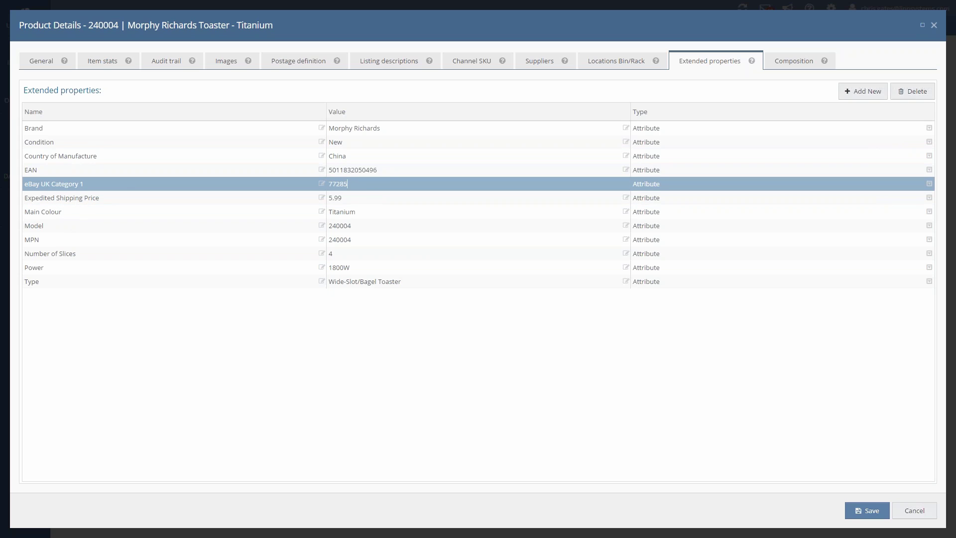
{"action": "left_click", "coordinate": [256, 197]}
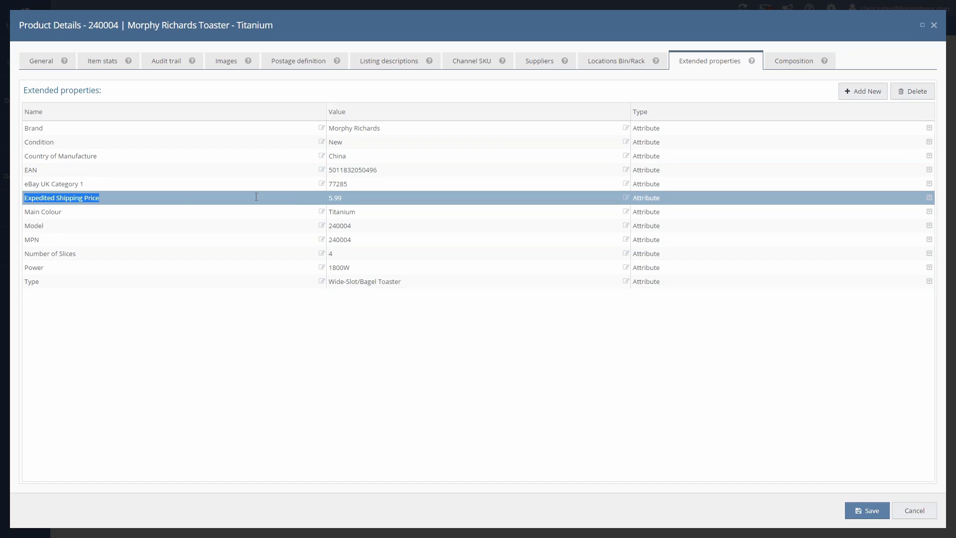
{"action": "left_click", "coordinate": [347, 200]}
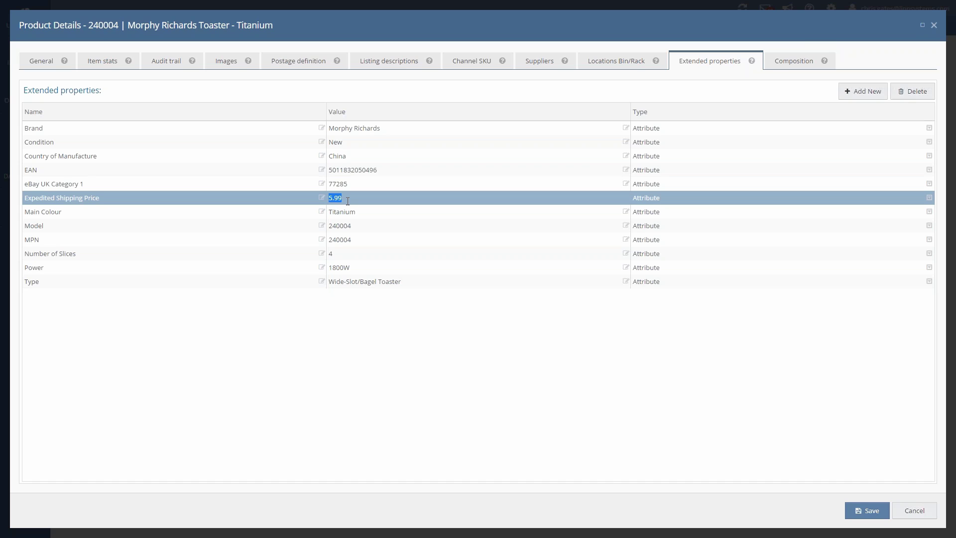
{"action": "left_click", "coordinate": [383, 184]}
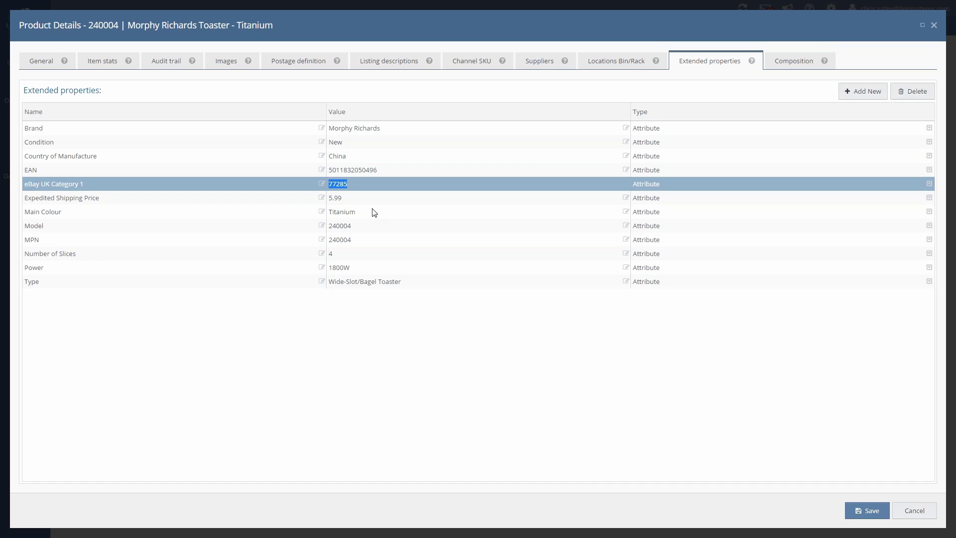
{"action": "left_click", "coordinate": [66, 129]}
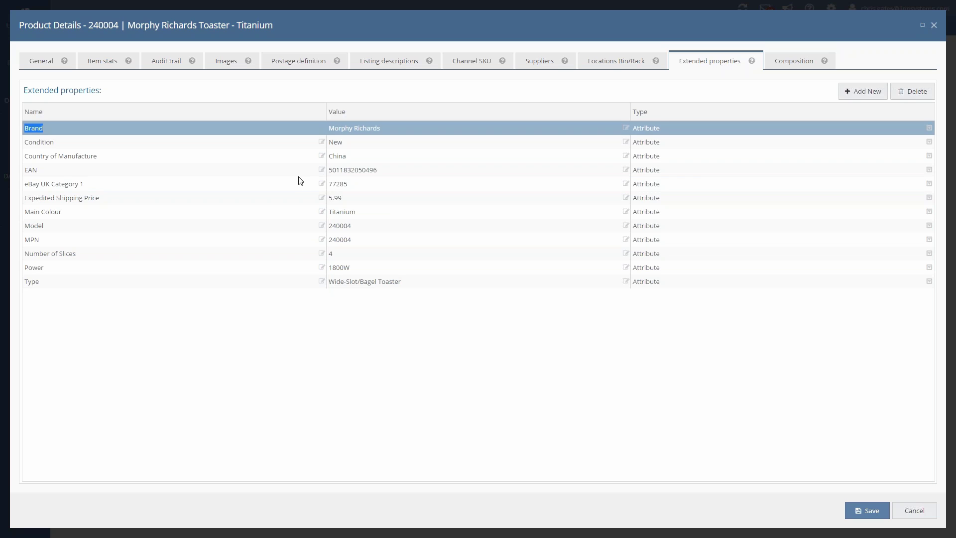
{"action": "left_click", "coordinate": [933, 25]}
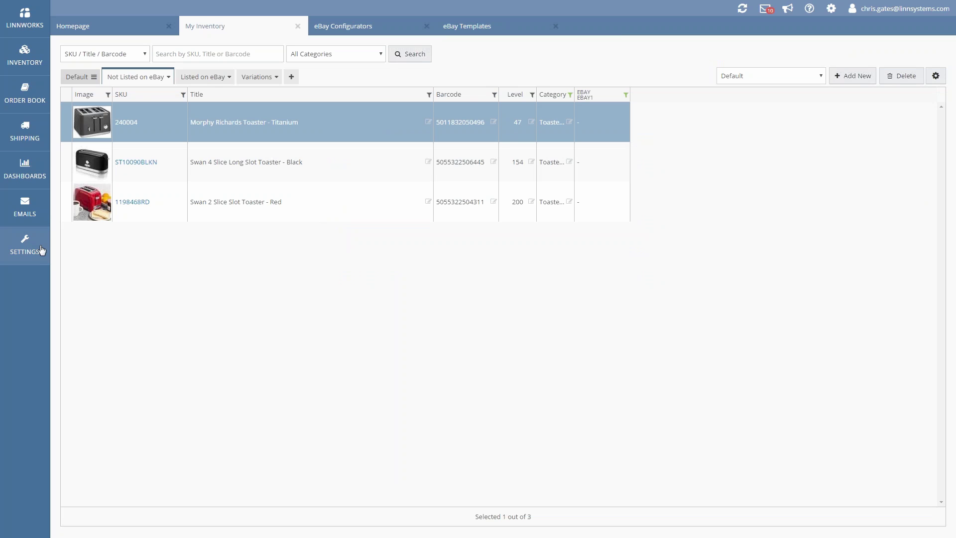
Step: Add a new eBay configurator named "Toasters Webinar"
{"action": "left_click", "coordinate": [356, 25]}
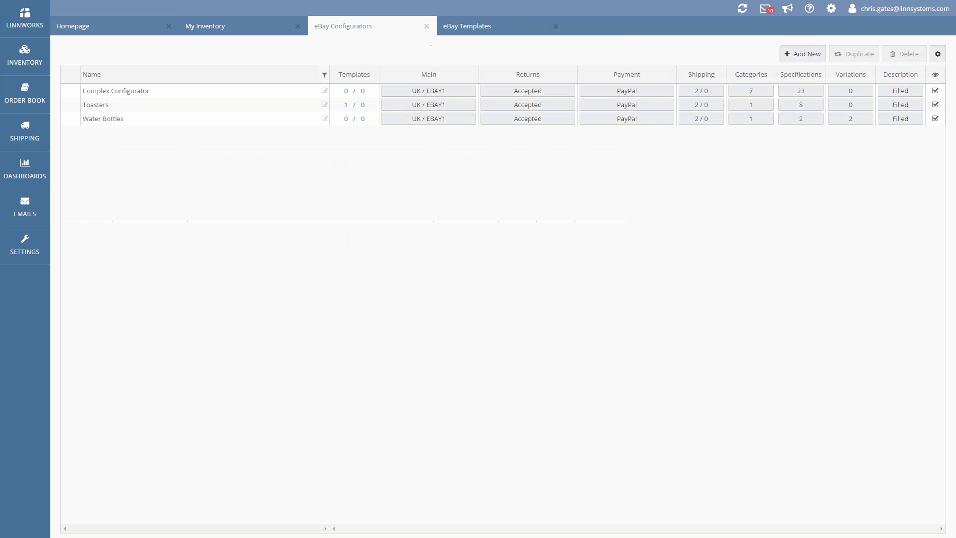
{"action": "left_click", "coordinate": [142, 107]}
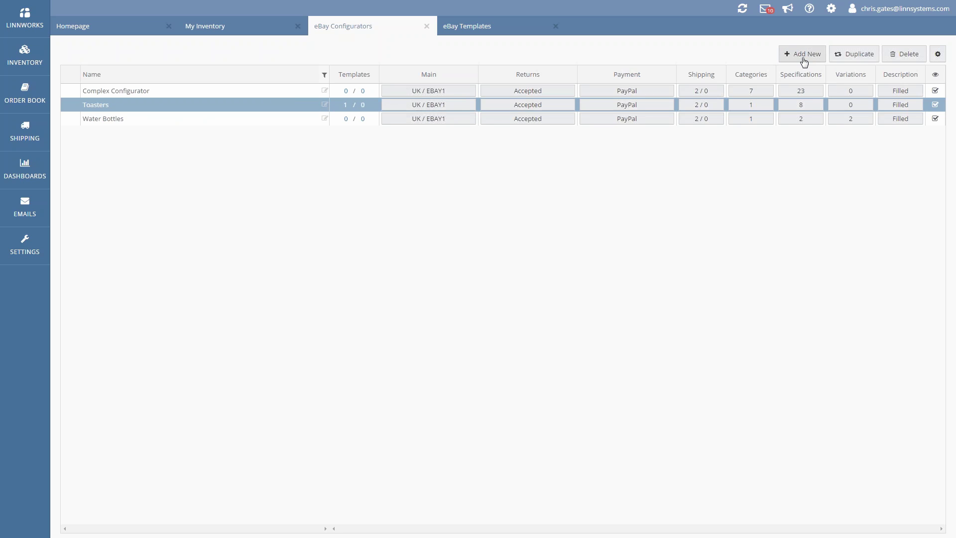
{"action": "left_click", "coordinate": [803, 55]}
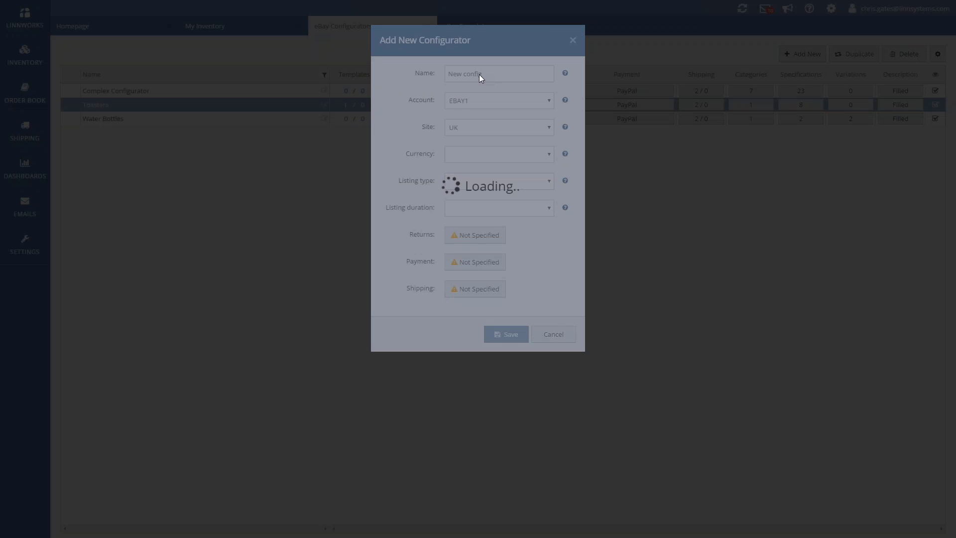
{"action": "left_click", "coordinate": [483, 73]}
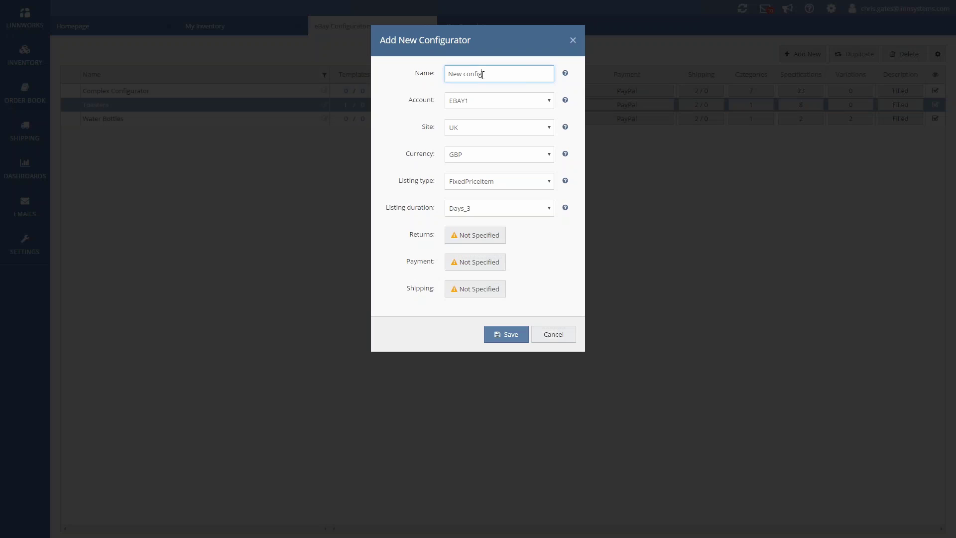
{"action": "key", "text": "ctrl+a"}
{"action": "type", "text": "Toasters Webinar"}
Step: Keep the configurator's account as EBAY1, site as UK and listing type as FixedPriceItem, and set the listing duration to GTC
{"action": "left_click", "coordinate": [547, 104]}
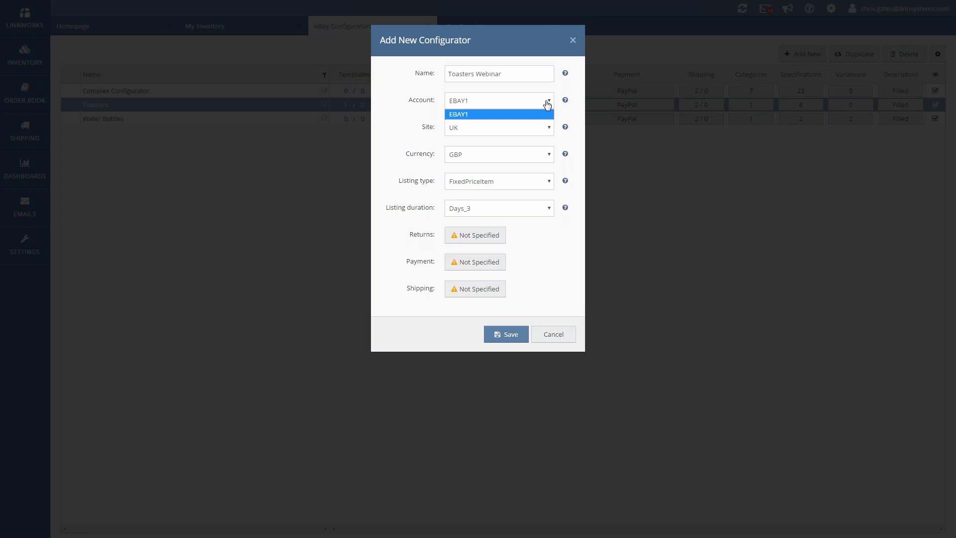
{"action": "left_click", "coordinate": [548, 105]}
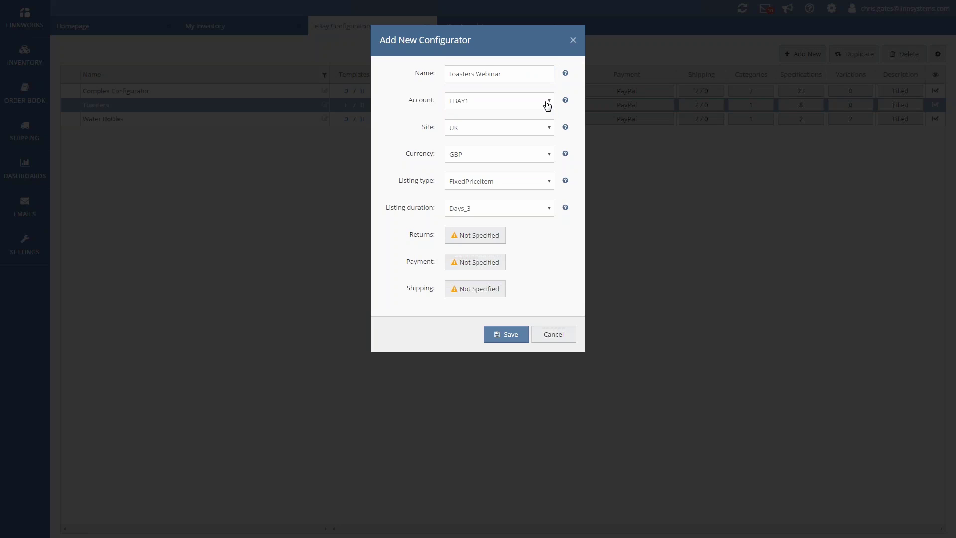
{"action": "left_click", "coordinate": [548, 129]}
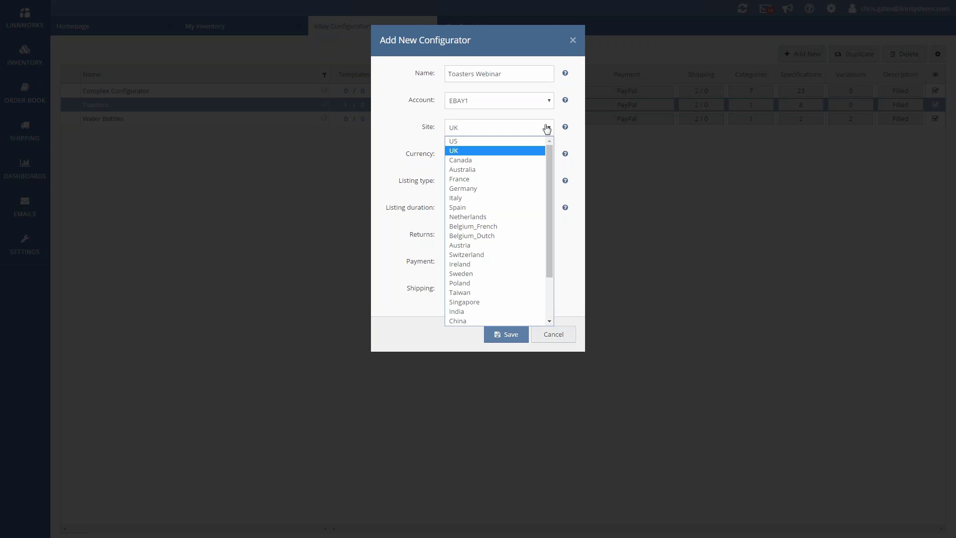
{"action": "left_click", "coordinate": [547, 128]}
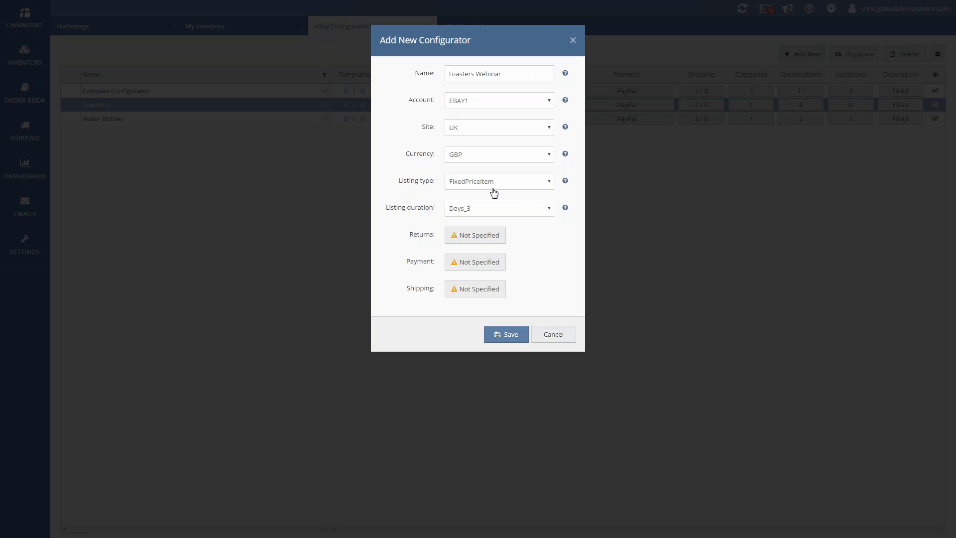
{"action": "left_click", "coordinate": [529, 189]}
{"action": "left_click", "coordinate": [530, 191]}
{"action": "left_click", "coordinate": [527, 210]}
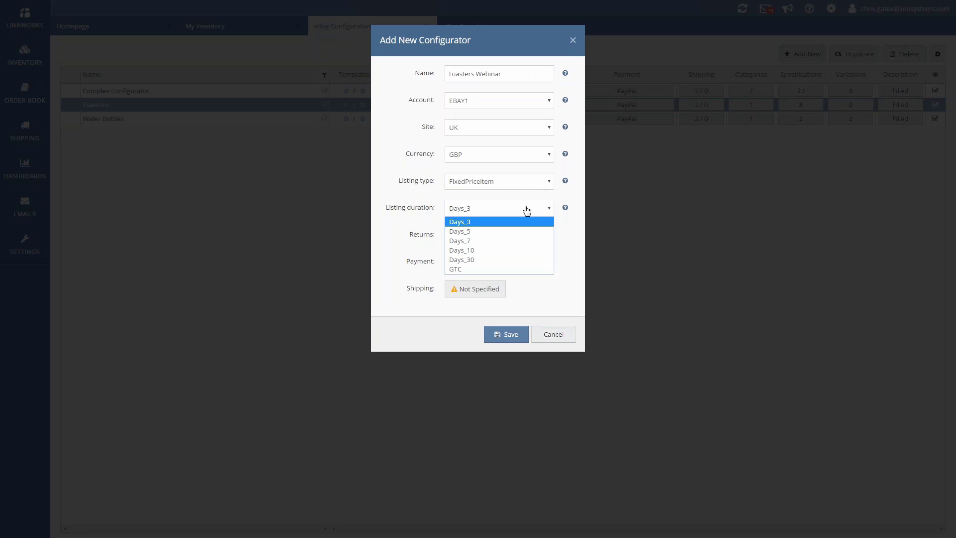
{"action": "left_click", "coordinate": [470, 272]}
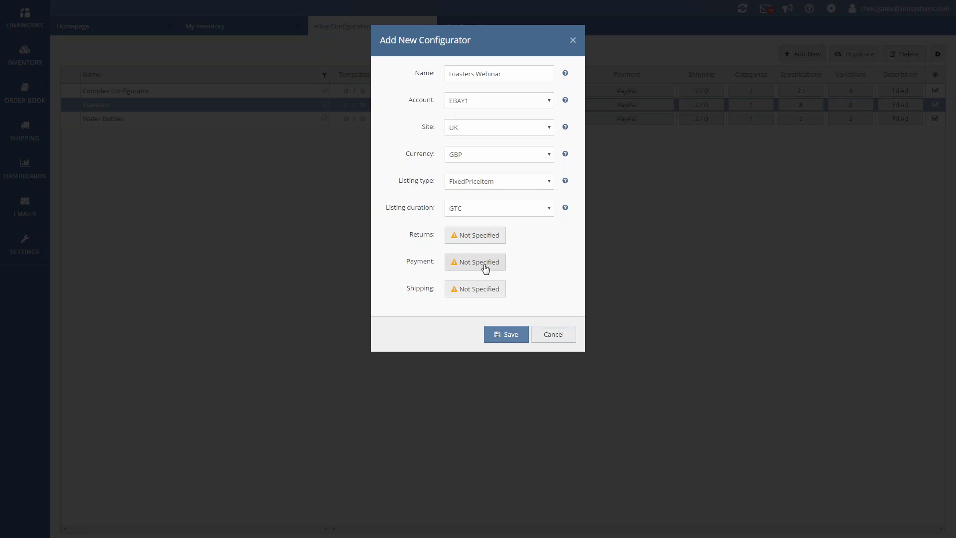
Step: Set the return policy to 30 days, paste in the detailed return policy explanation, and save it
{"action": "left_click", "coordinate": [475, 236]}
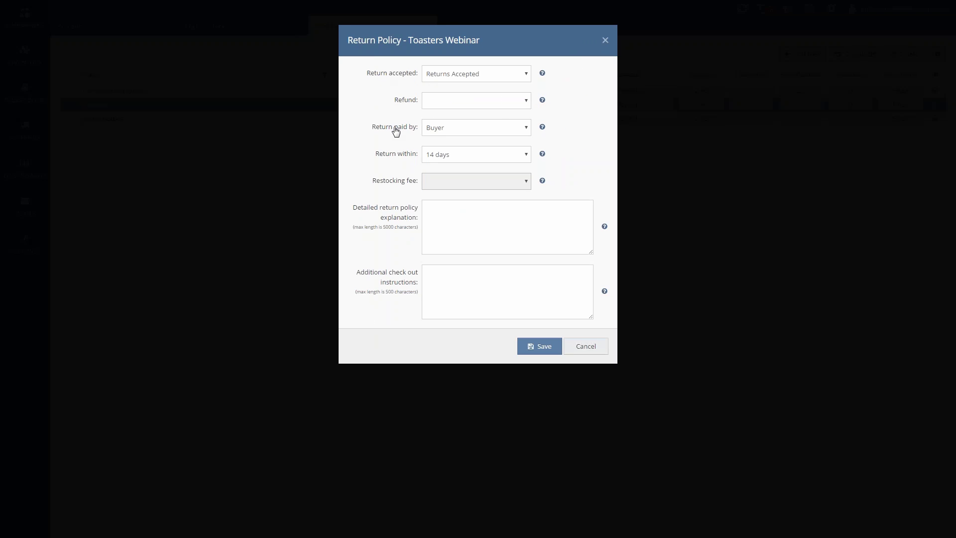
{"action": "left_click", "coordinate": [453, 158]}
{"action": "left_click", "coordinate": [453, 177]}
{"action": "left_click", "coordinate": [462, 218]}
{"action": "key", "text": "ctrl+v"}
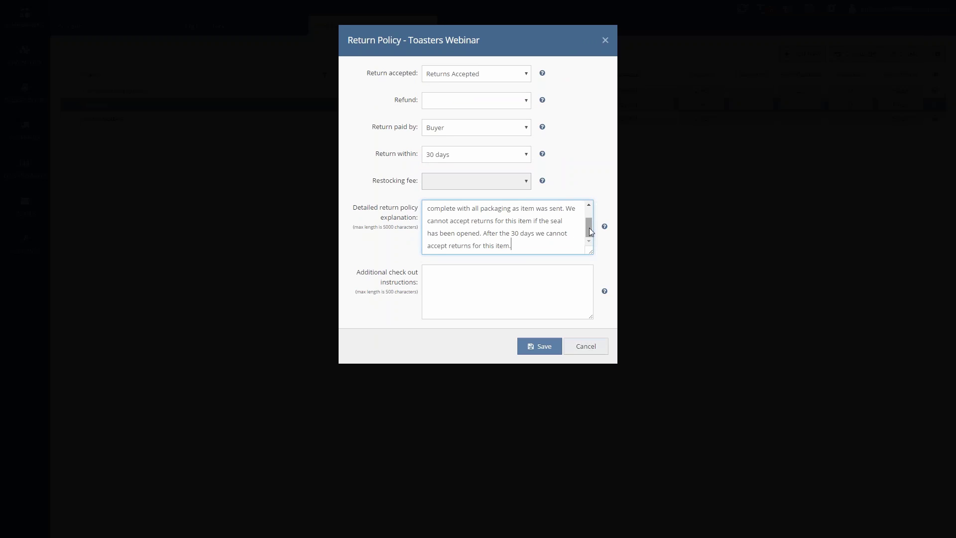
{"action": "left_click_drag", "start_coordinate": [590, 228], "coordinate": [588, 213]}
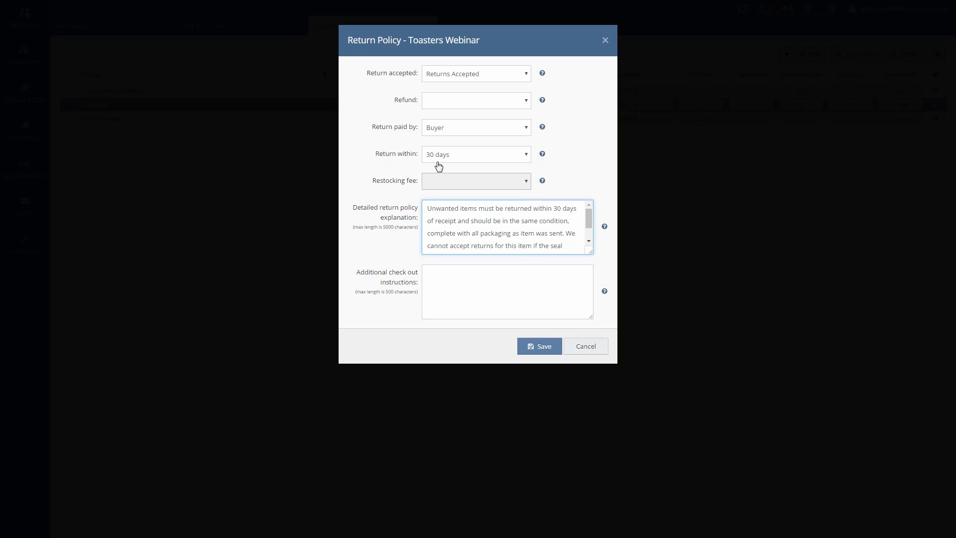
{"action": "left_click_drag", "start_coordinate": [413, 40], "coordinate": [448, 40]}
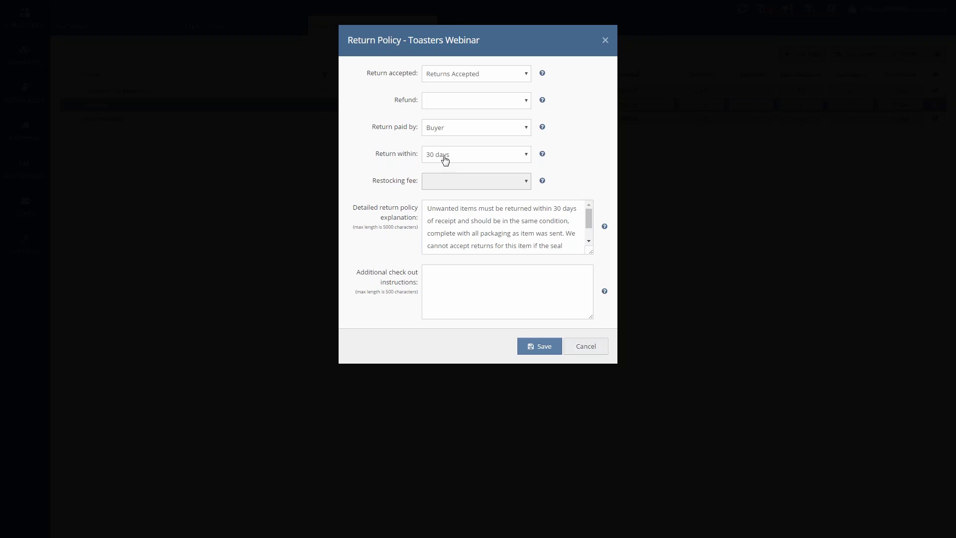
{"action": "left_click_drag", "start_coordinate": [436, 221], "coordinate": [488, 232]}
{"action": "left_click", "coordinate": [486, 233]}
{"action": "left_click", "coordinate": [542, 345]}
Step: Enable immediate payment and PayPal in the configurator's payment settings, enter the PayPal e-mail address, and save them
{"action": "left_click", "coordinate": [476, 262]}
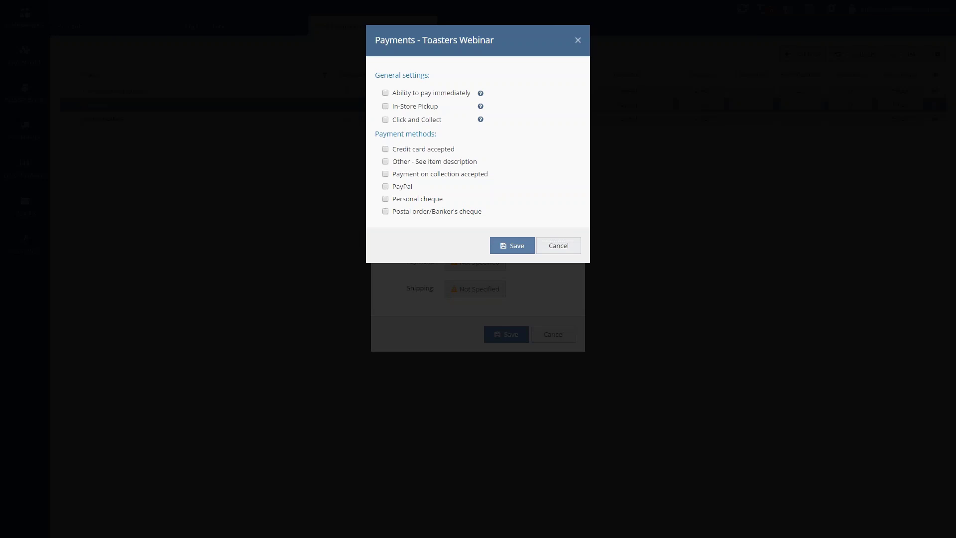
{"action": "left_click", "coordinate": [385, 92]}
{"action": "left_click", "coordinate": [392, 190]}
{"action": "left_click", "coordinate": [449, 202]}
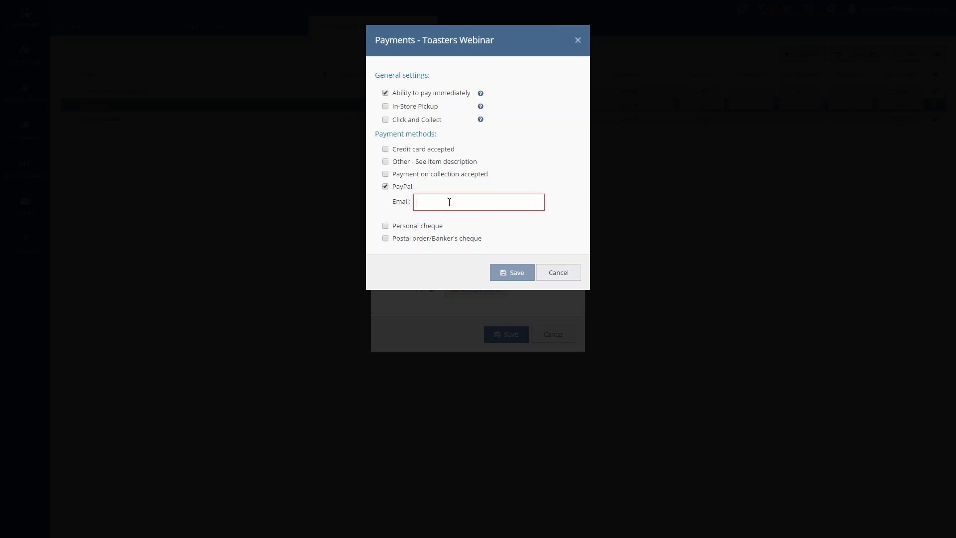
{"action": "type", "text": "pa"}
{"action": "key", "text": "Down"}
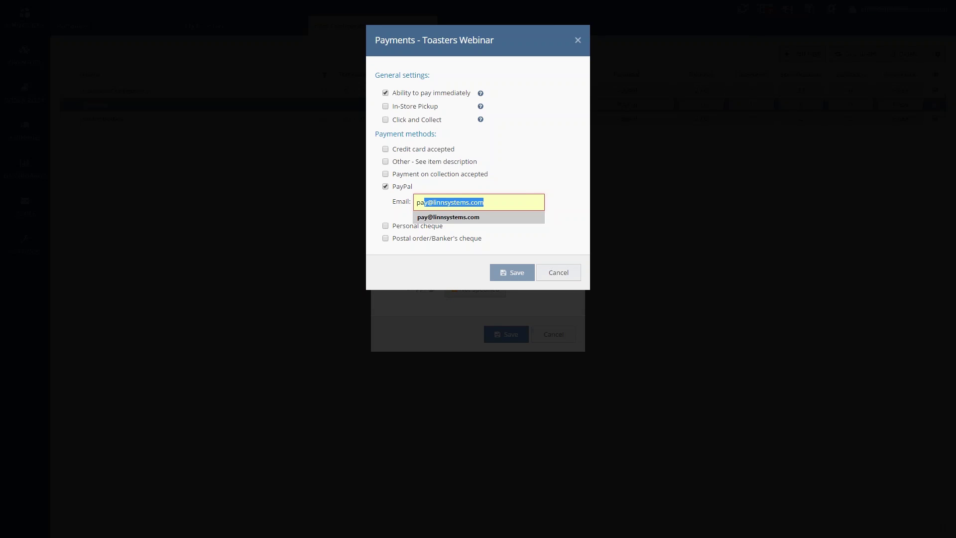
{"action": "key", "text": "Return"}
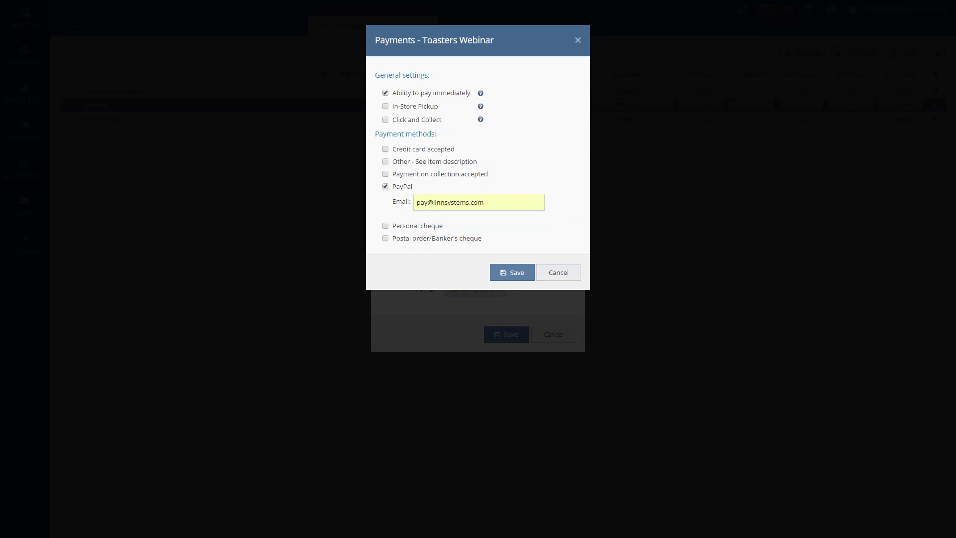
{"action": "left_click", "coordinate": [523, 274]}
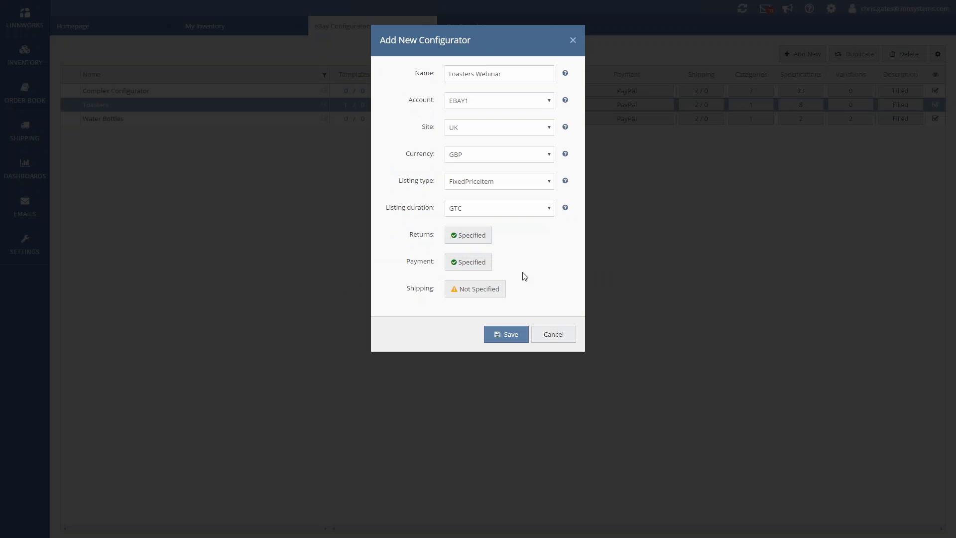
Step: Set the product location to United Kingdom in the configurator's shipping settings
{"action": "left_click", "coordinate": [487, 296]}
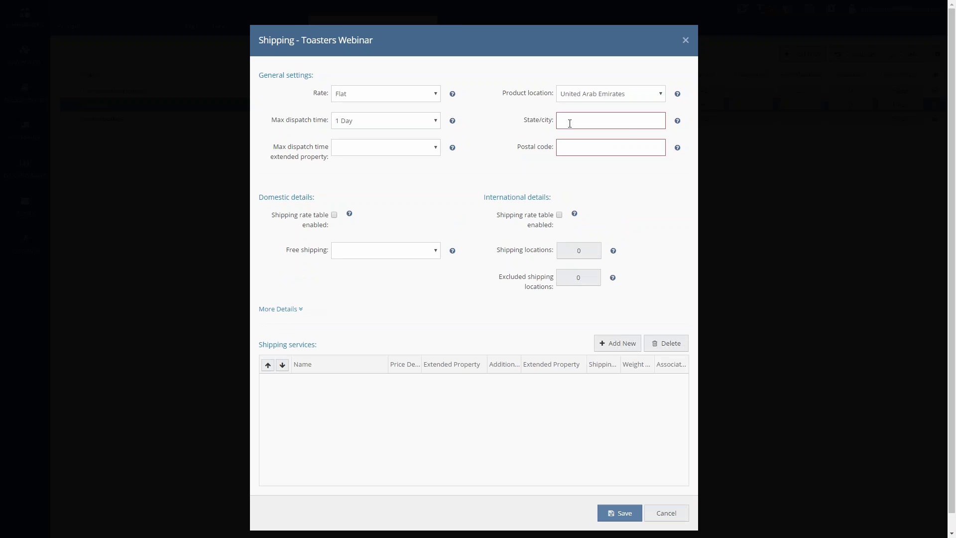
{"action": "left_click", "coordinate": [570, 123]}
{"action": "left_click", "coordinate": [641, 97]}
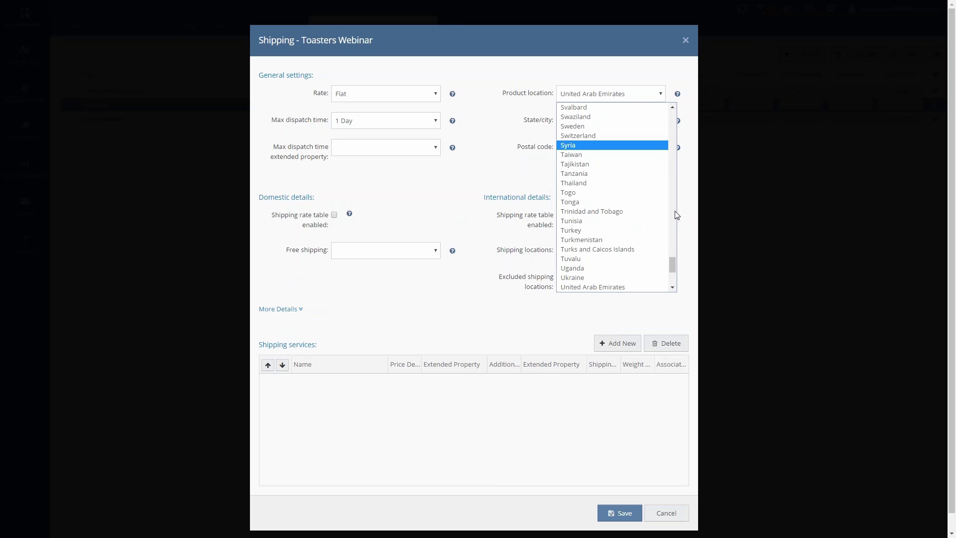
{"action": "left_click_drag", "start_coordinate": [669, 260], "coordinate": [660, 105]}
{"action": "left_click", "coordinate": [660, 104]}
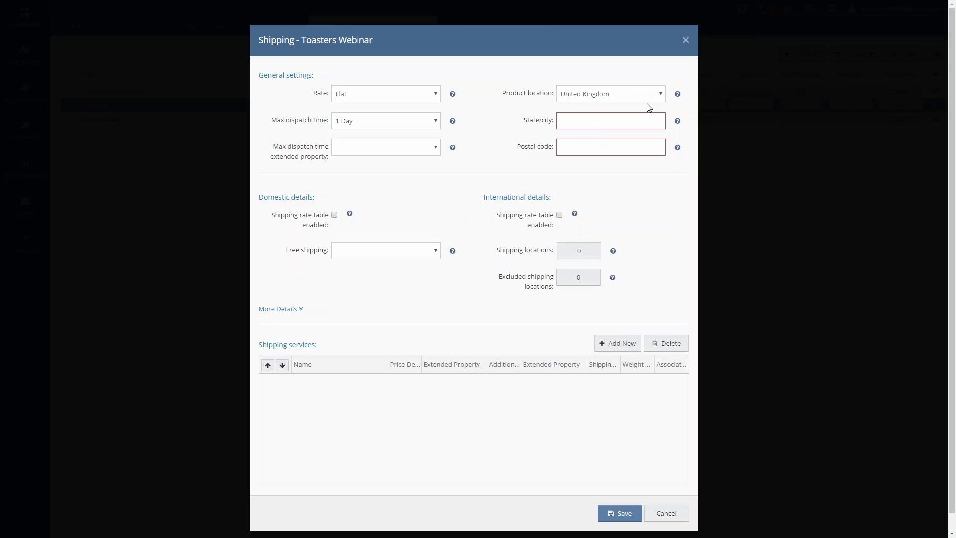
Step: Enter the city and postal code of the product location
{"action": "left_click", "coordinate": [613, 115]}
{"action": "type", "text": "Chichester"}
{"action": "key", "text": "Tab"}
{"action": "type", "text": "Po1"}
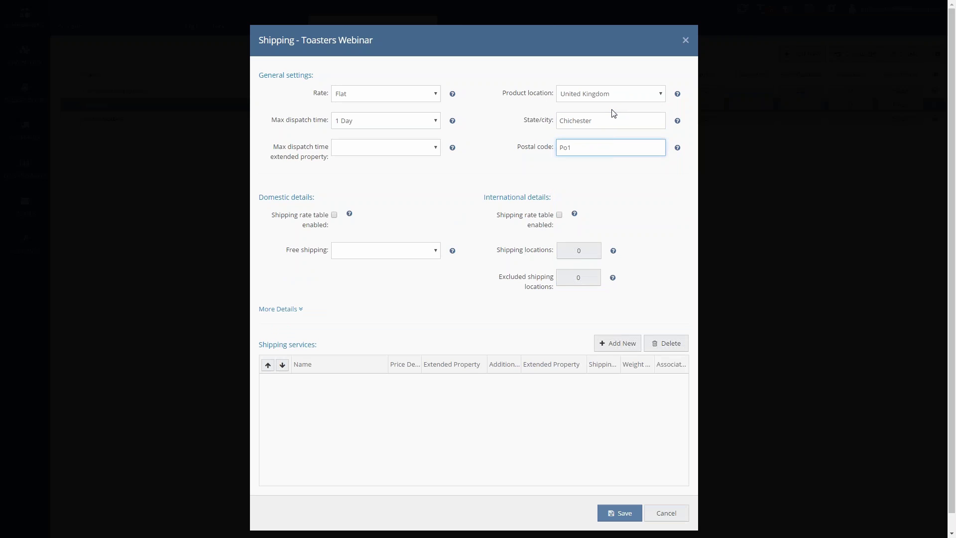
{"action": "type", "text": "9 8DJ"}
{"action": "key", "text": "BackSpace"}
{"action": "type", "text": "O"}
{"action": "left_click", "coordinate": [476, 155]}
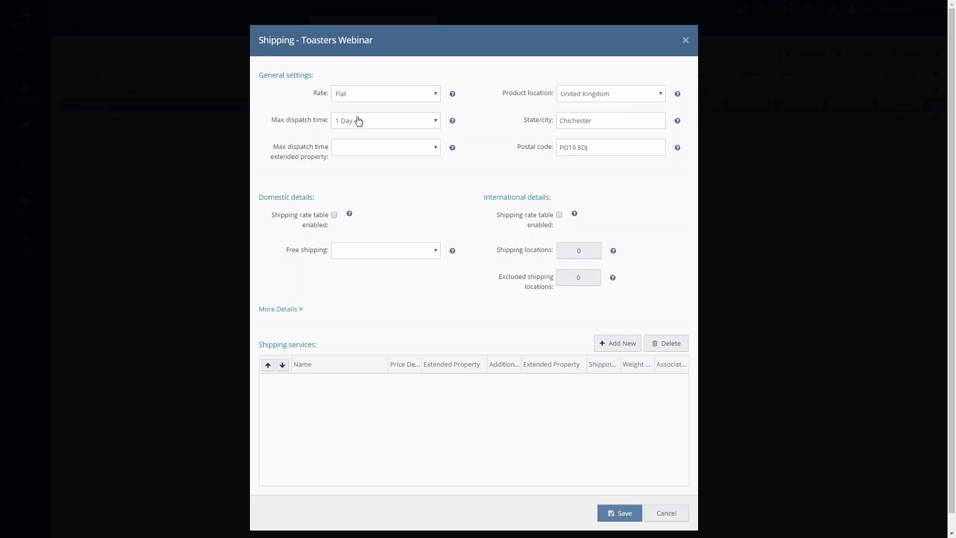
Step: Add a shipping service to the configurator and set it to Royal Mail 2nd Class
{"action": "scroll", "coordinate": [474, 244], "scroll_direction": "down", "scroll_amount": 1}
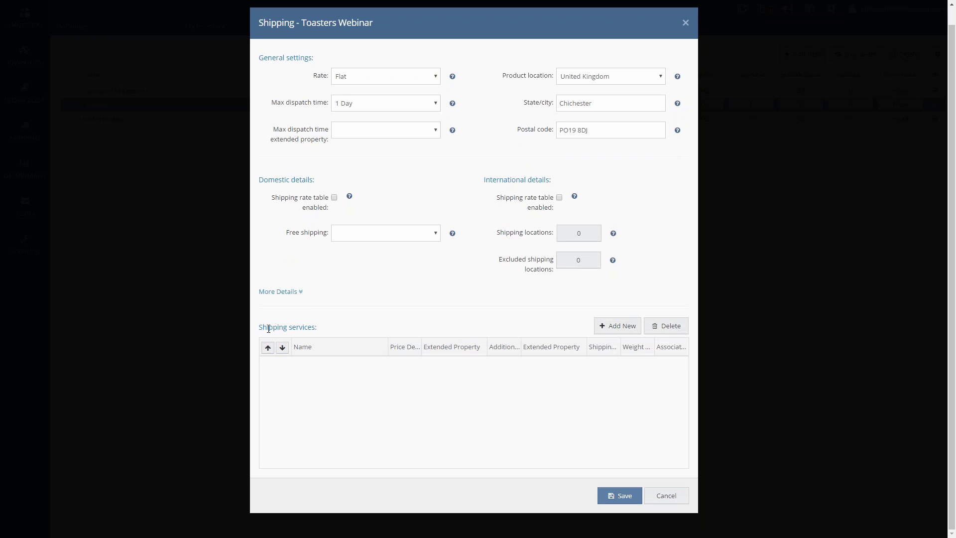
{"action": "left_click", "coordinate": [608, 328]}
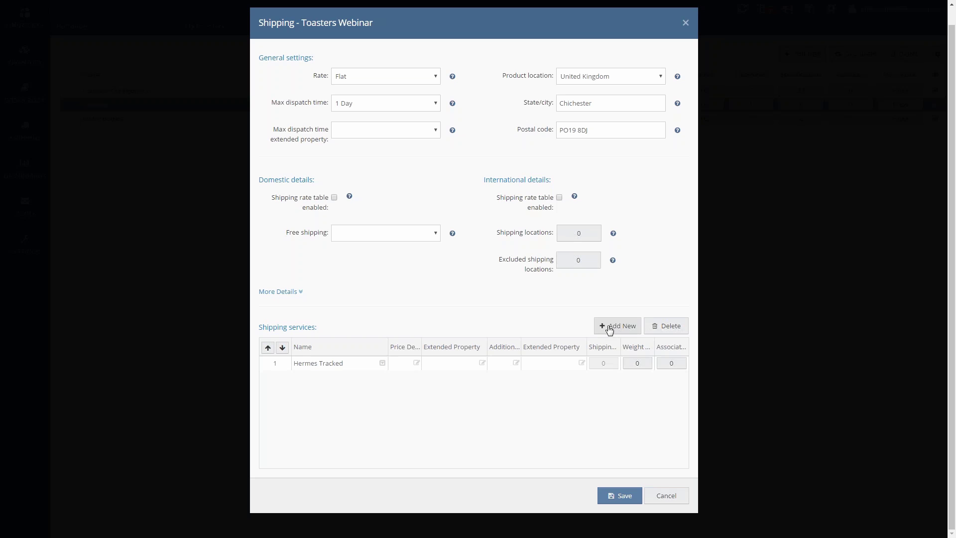
{"action": "left_click", "coordinate": [381, 364]}
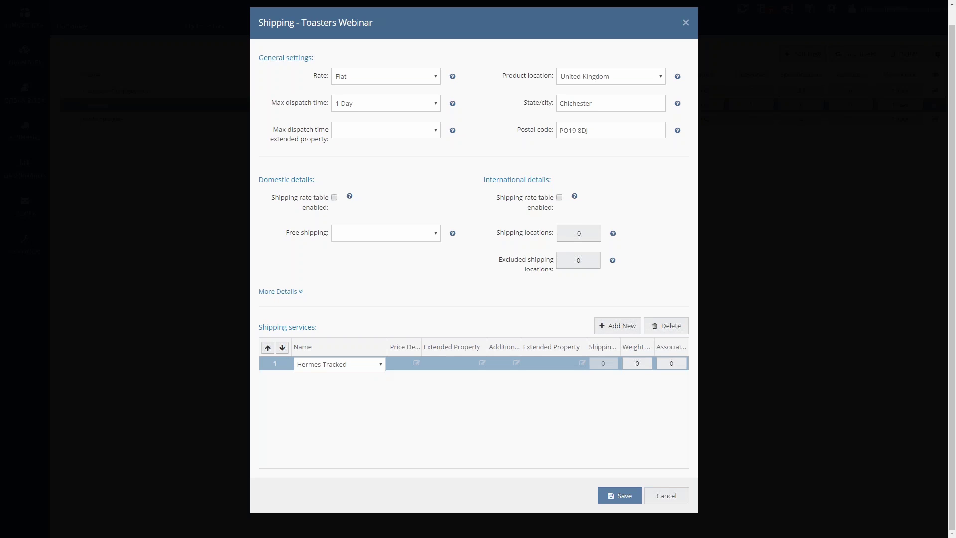
{"action": "left_click", "coordinate": [381, 364]}
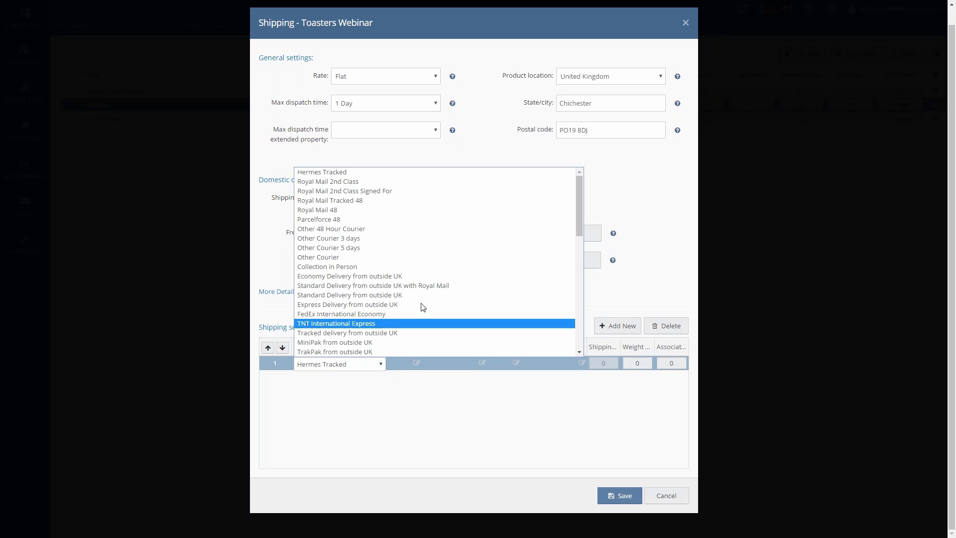
{"action": "mouse_move", "coordinate": [580, 205]}
{"action": "left_mouse_down"}
{"action": "mouse_move", "coordinate": [582, 258]}
{"action": "mouse_move", "coordinate": [578, 190]}
{"action": "left_mouse_up"}
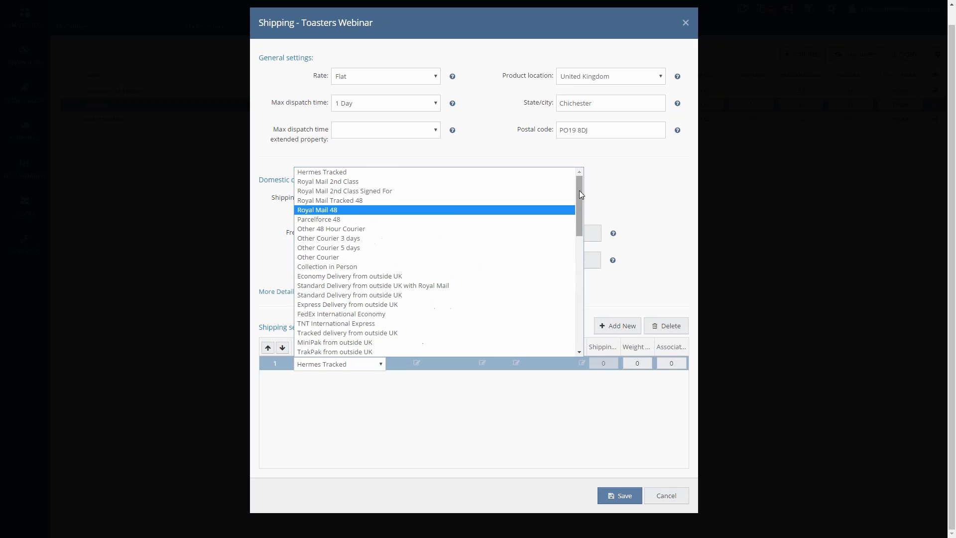
{"action": "left_click", "coordinate": [364, 182]}
Step: Add a second shipping service and set it to Expedited: Royal Mail Tracked 24
{"action": "left_click", "coordinate": [617, 326]}
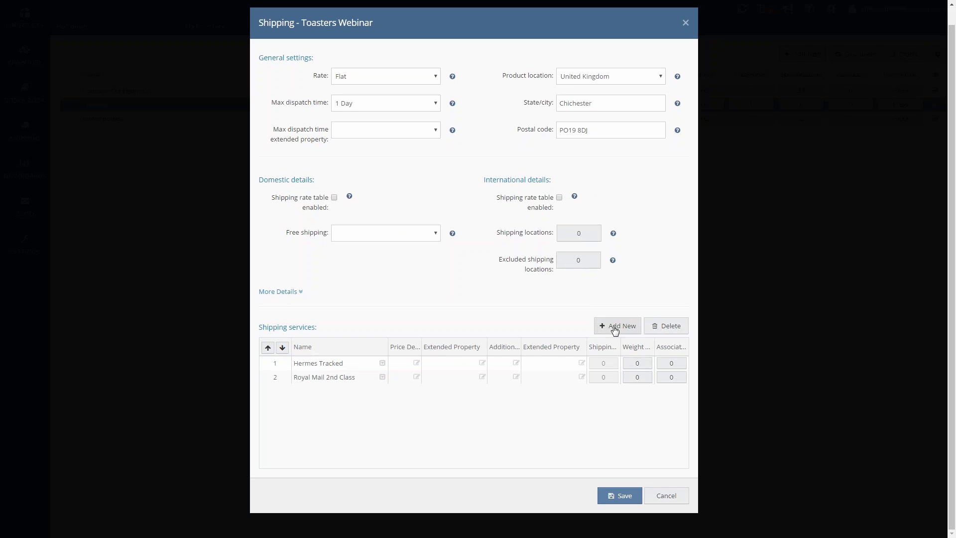
{"action": "left_click", "coordinate": [361, 363]}
{"action": "left_click", "coordinate": [375, 365]}
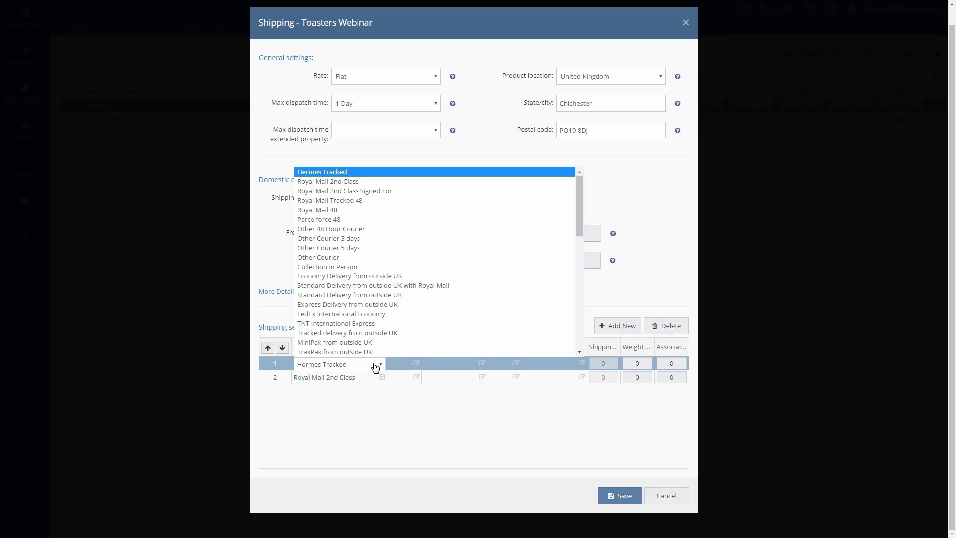
{"action": "left_click_drag", "start_coordinate": [581, 205], "coordinate": [573, 267]}
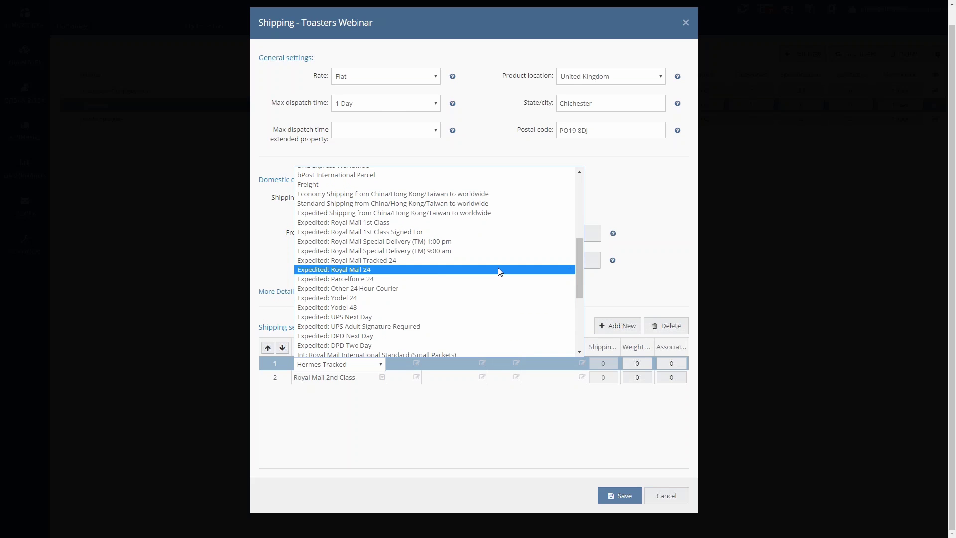
{"action": "left_click", "coordinate": [385, 262]}
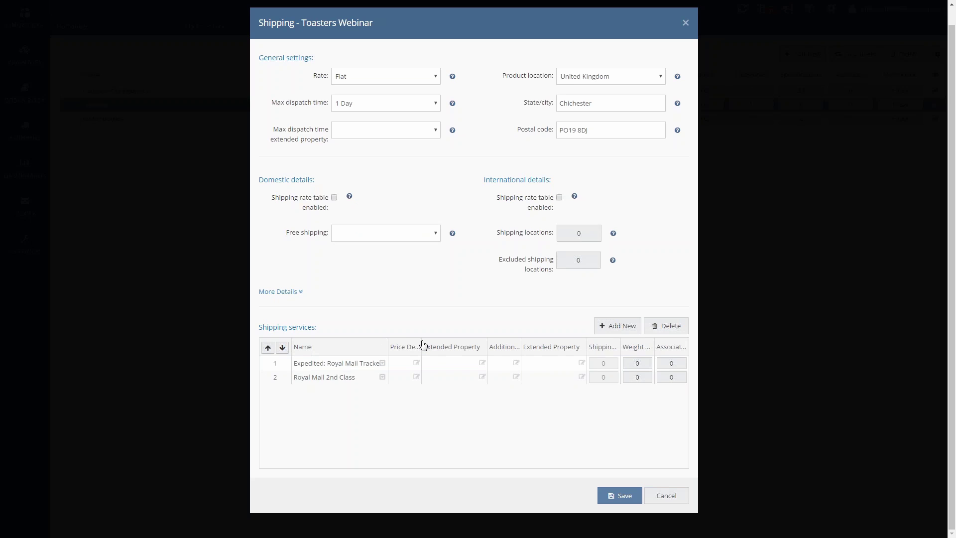
Step: Set the default price to 0 for Royal Mail 2nd Class and 2.99 for Expedited: Royal Mail Tracked 24
{"action": "left_click_drag", "start_coordinate": [422, 345], "coordinate": [460, 346]}
{"action": "left_click", "coordinate": [408, 378]}
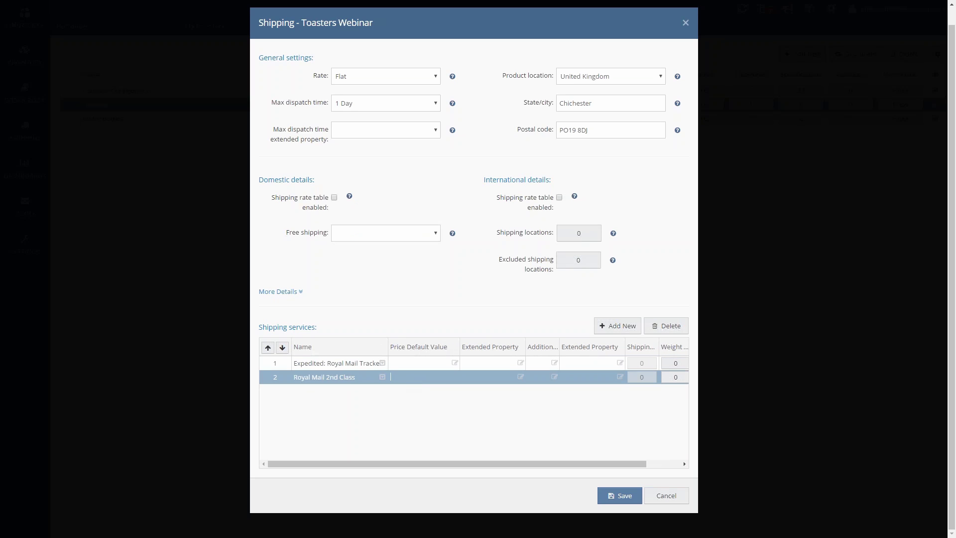
{"action": "type", "text": "0."}
{"action": "left_click", "coordinate": [413, 366]}
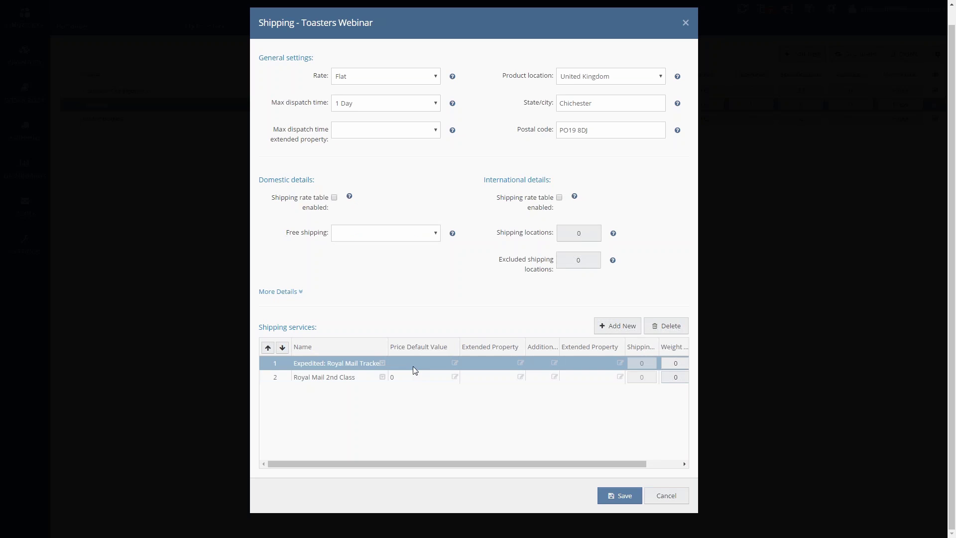
{"action": "type", "text": "2.99"}
Step: Set Royal Mail 2nd Class as the domestic free shipping service
{"action": "left_click", "coordinate": [408, 235]}
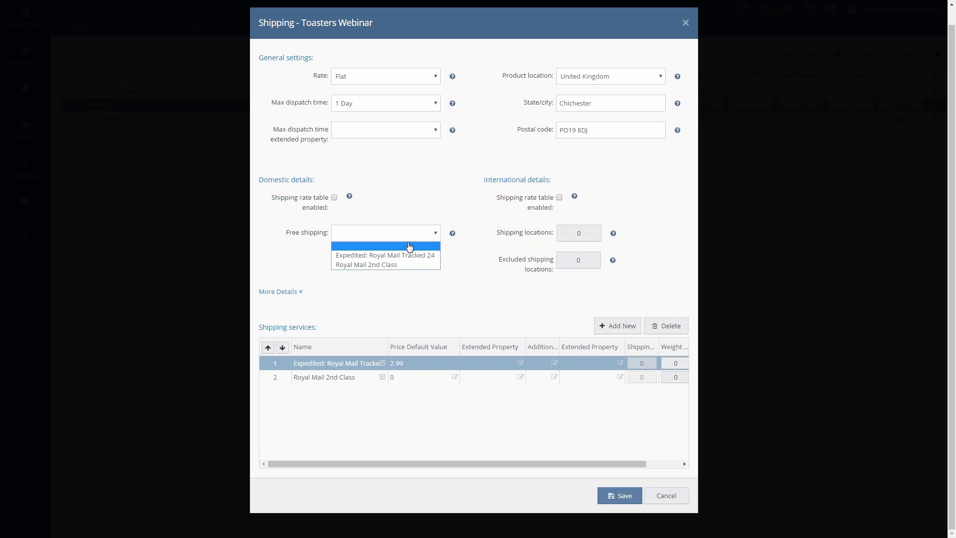
{"action": "left_click", "coordinate": [371, 265]}
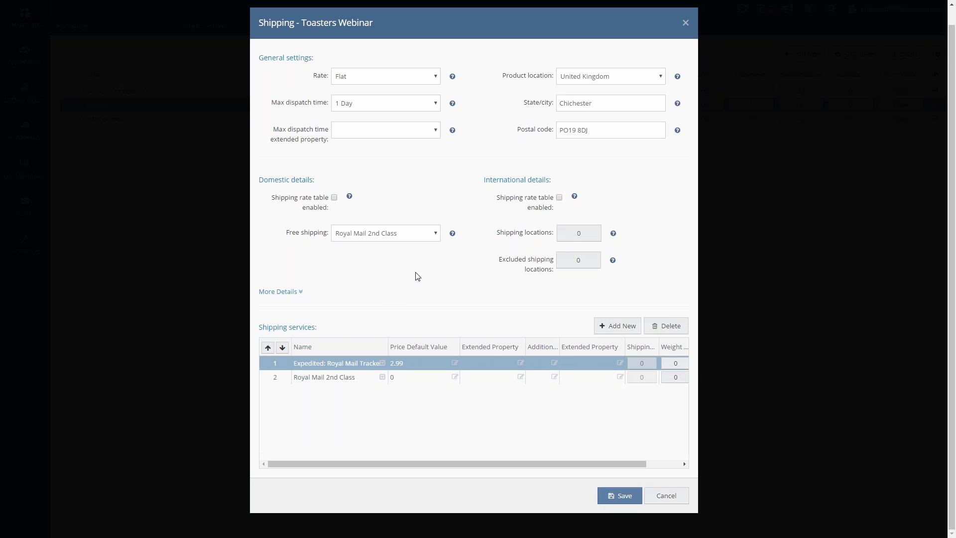
{"action": "double_click", "coordinate": [522, 179]}
{"action": "left_click", "coordinate": [522, 178]}
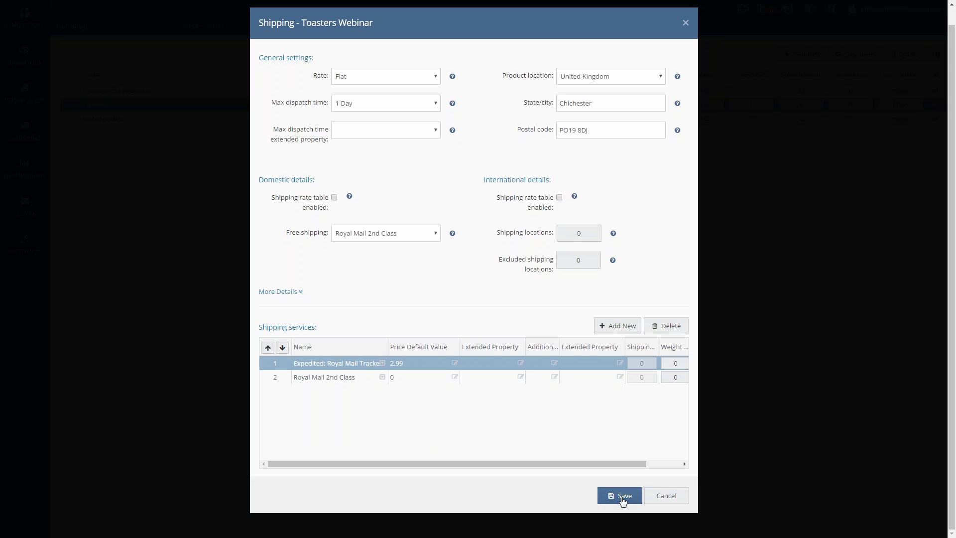
Step: Save the shipping settings and the new configurator
{"action": "left_click", "coordinate": [326, 379]}
{"action": "left_click", "coordinate": [332, 366]}
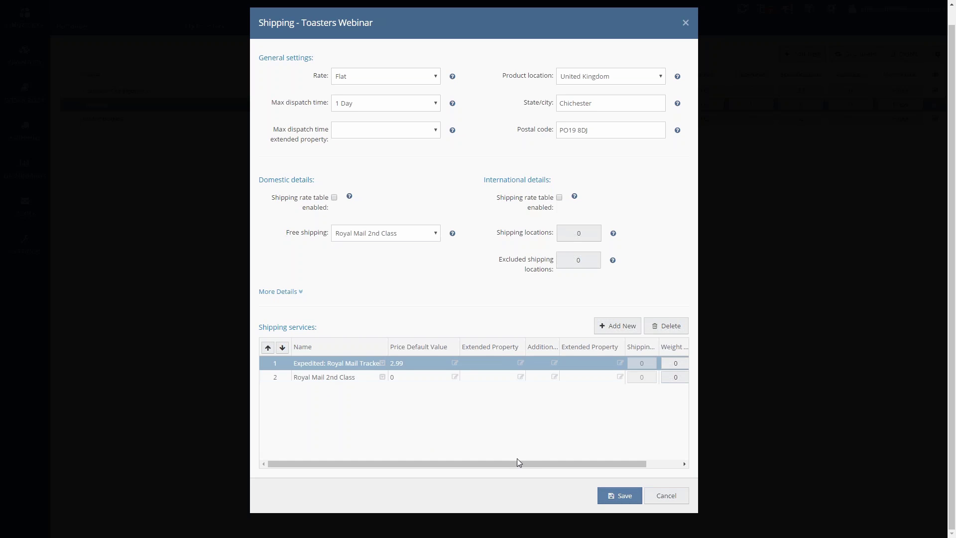
{"action": "left_click", "coordinate": [620, 496]}
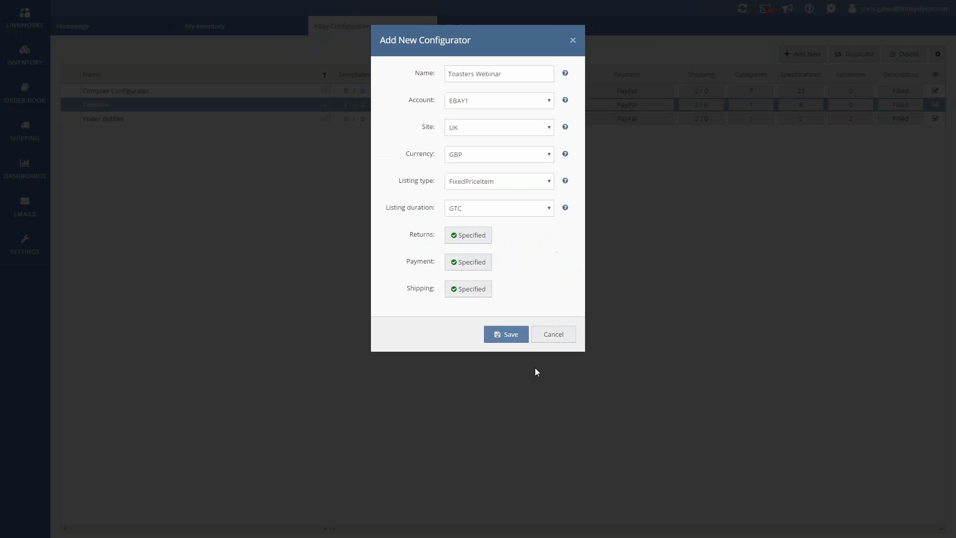
{"action": "left_click", "coordinate": [510, 339]}
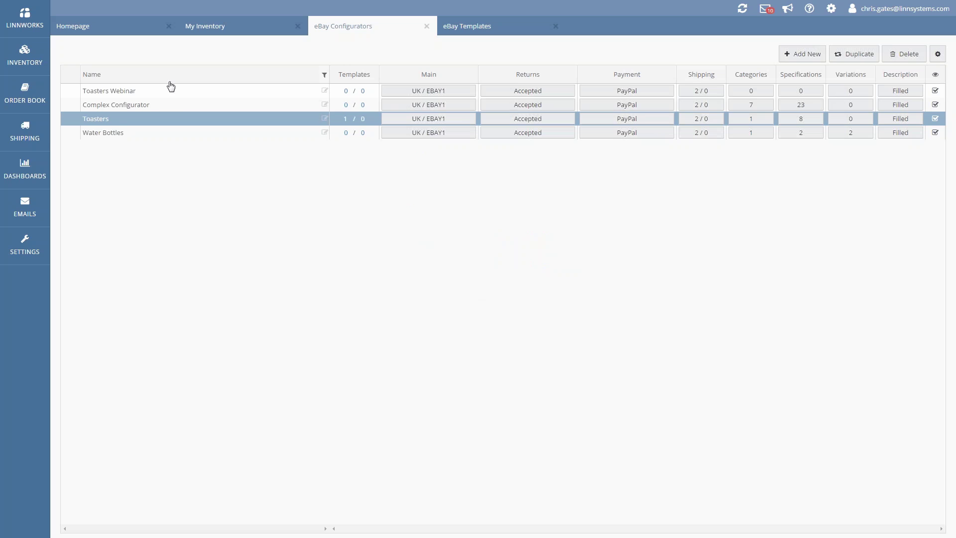
Step: Check the payment settings of the Toasters Webinar configurator and close them without changes
{"action": "left_click", "coordinate": [95, 92]}
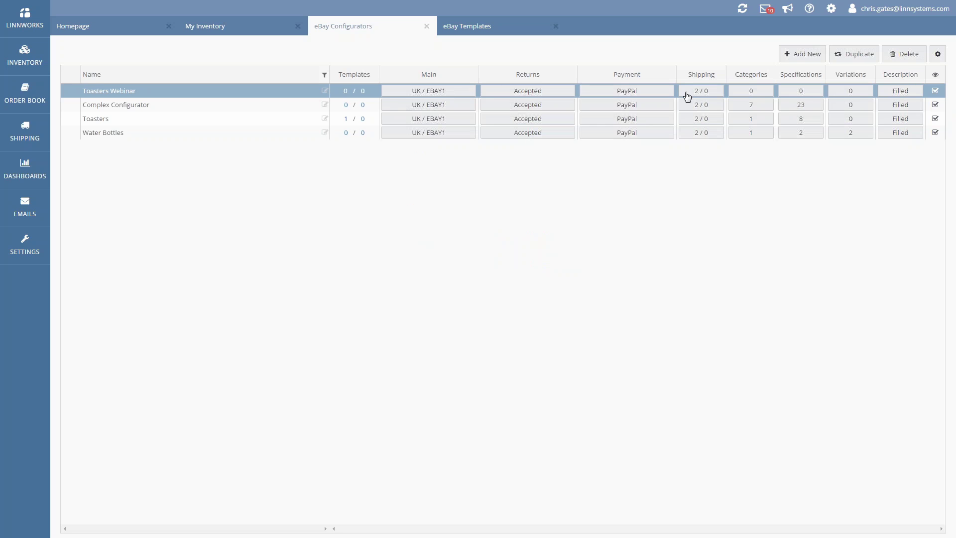
{"action": "left_click", "coordinate": [638, 96]}
{"action": "left_click", "coordinate": [576, 39]}
Step: Add the category Home, Furniture & DIY > Appliances > Small Kitchen Appliances > Toasters to the Toasters Webinar configurator's categories
{"action": "left_click", "coordinate": [763, 92]}
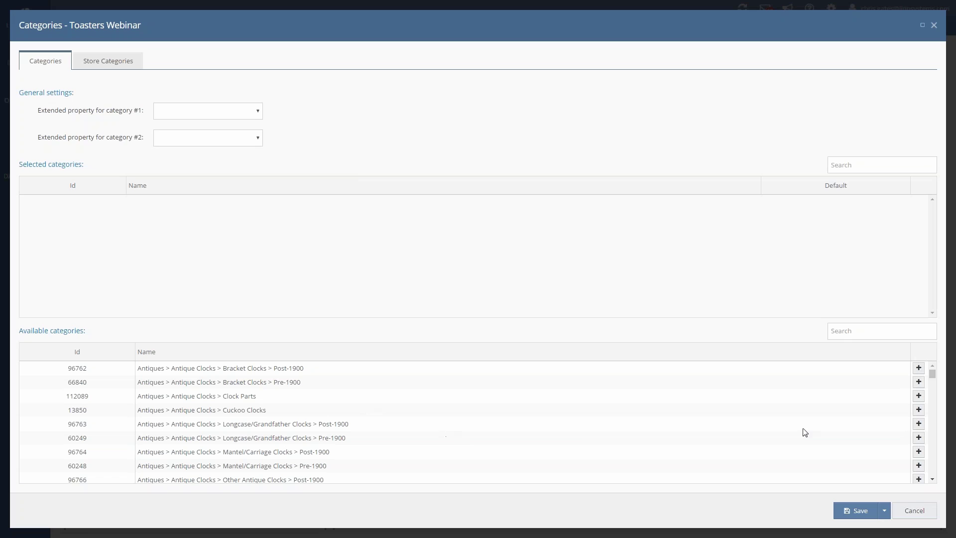
{"action": "mouse_move", "coordinate": [929, 371]}
{"action": "left_mouse_down"}
{"action": "mouse_move", "coordinate": [930, 418]}
{"action": "mouse_move", "coordinate": [930, 367]}
{"action": "left_mouse_up"}
{"action": "left_click", "coordinate": [865, 332]}
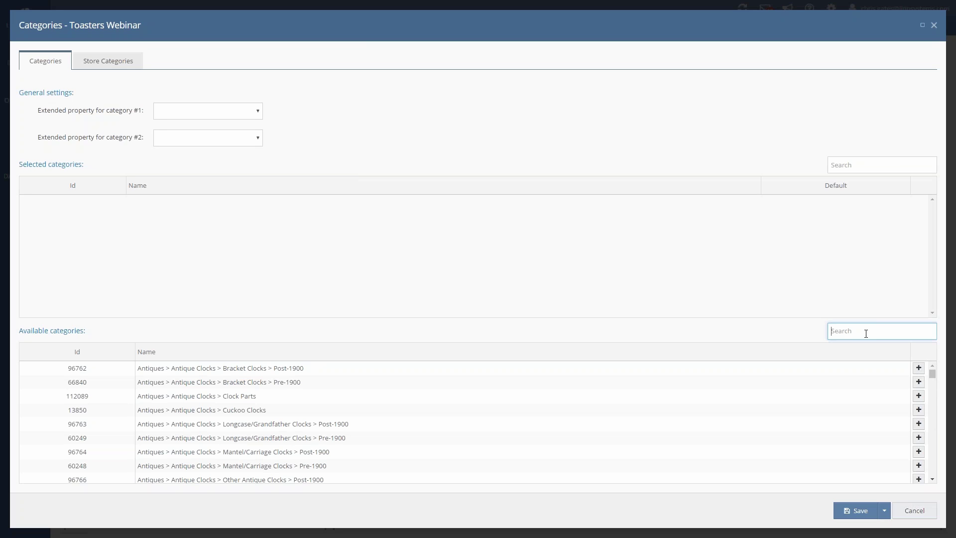
{"action": "type", "text": "toaster"}
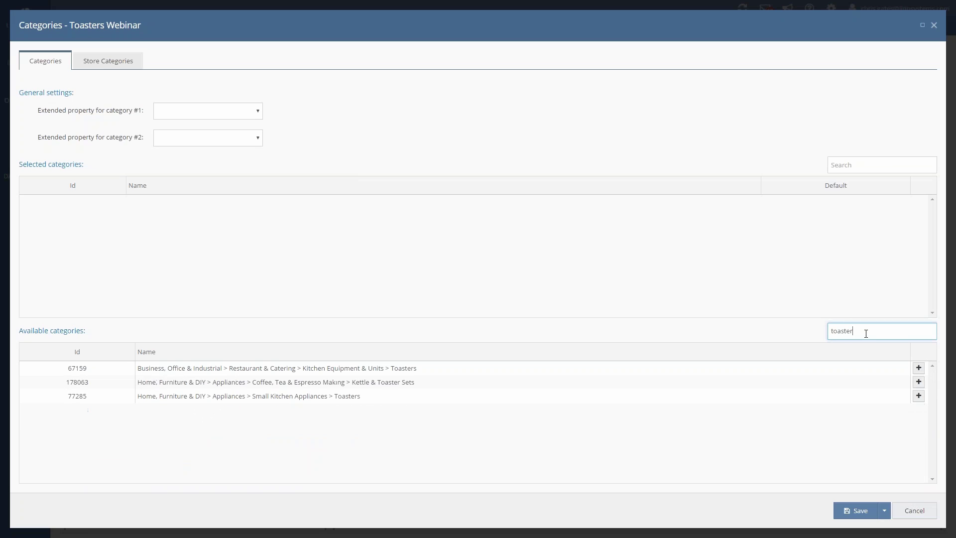
{"action": "left_click", "coordinate": [203, 385]}
{"action": "left_click", "coordinate": [217, 396]}
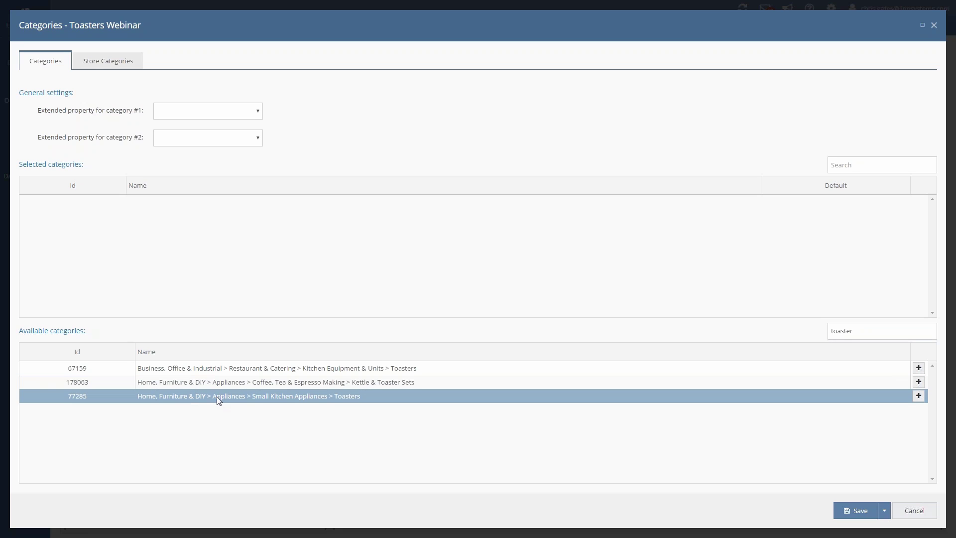
{"action": "left_click", "coordinate": [918, 396]}
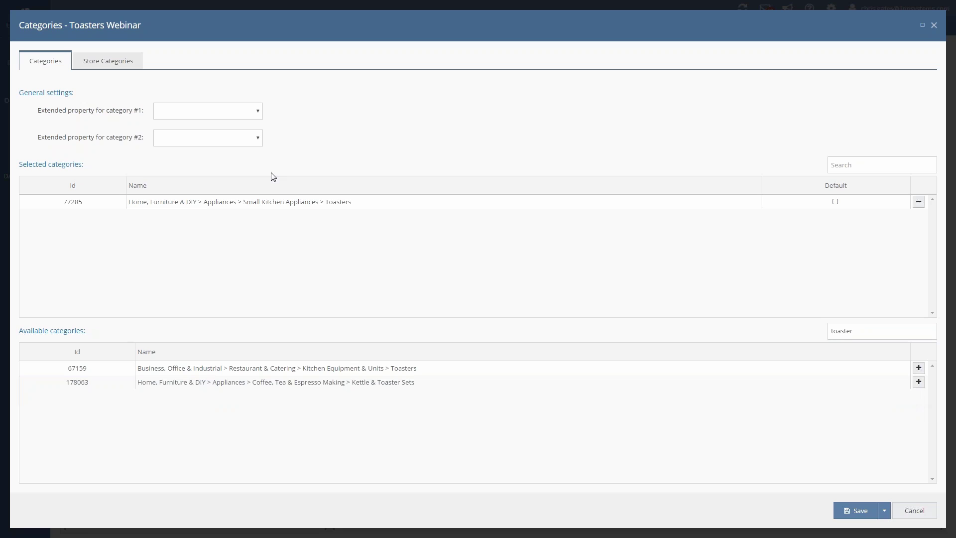
Step: Mark the selected Toasters category as the default and save the category settings
{"action": "left_click", "coordinate": [262, 201]}
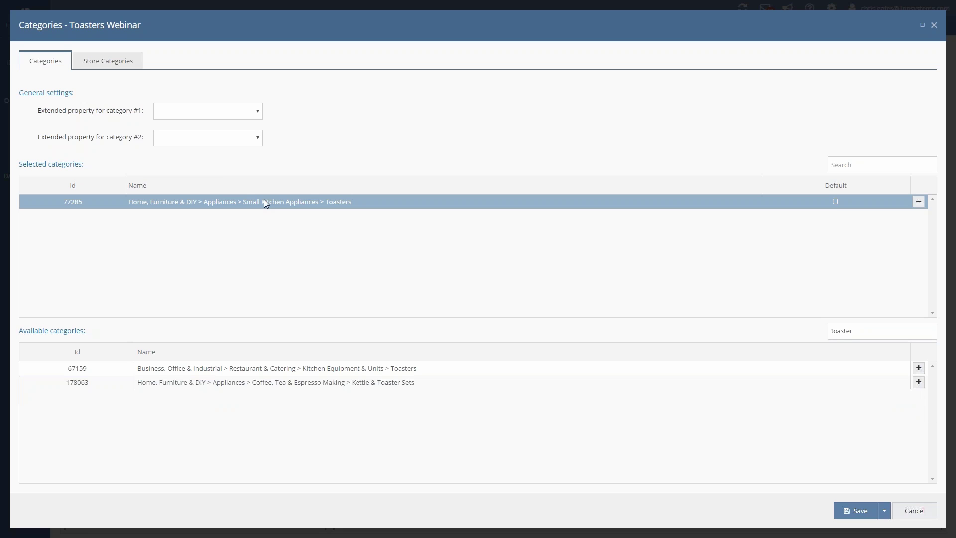
{"action": "left_click", "coordinate": [834, 201]}
{"action": "left_click", "coordinate": [855, 509]}
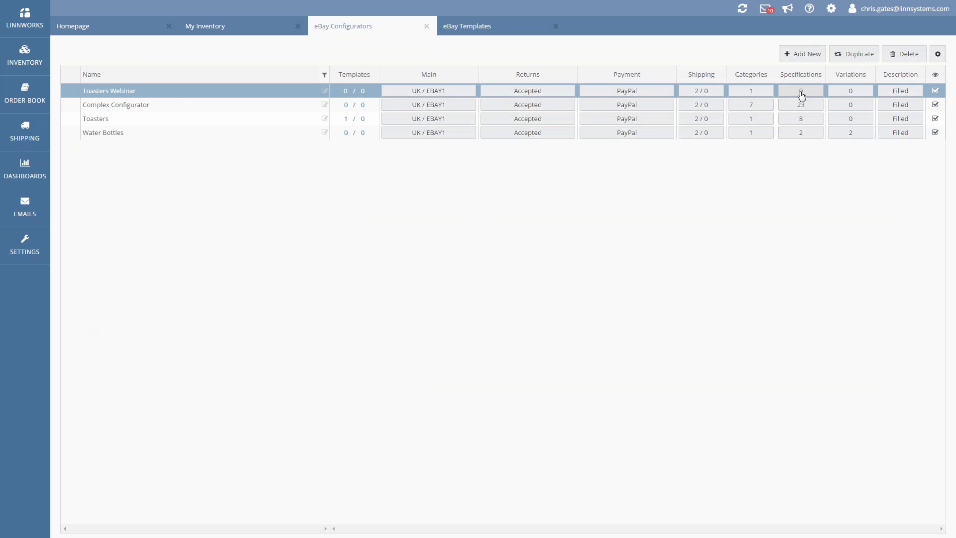
Step: Open the Toasters Webinar specifications and review the listed specification names from MPN to Power
{"action": "left_click", "coordinate": [801, 91]}
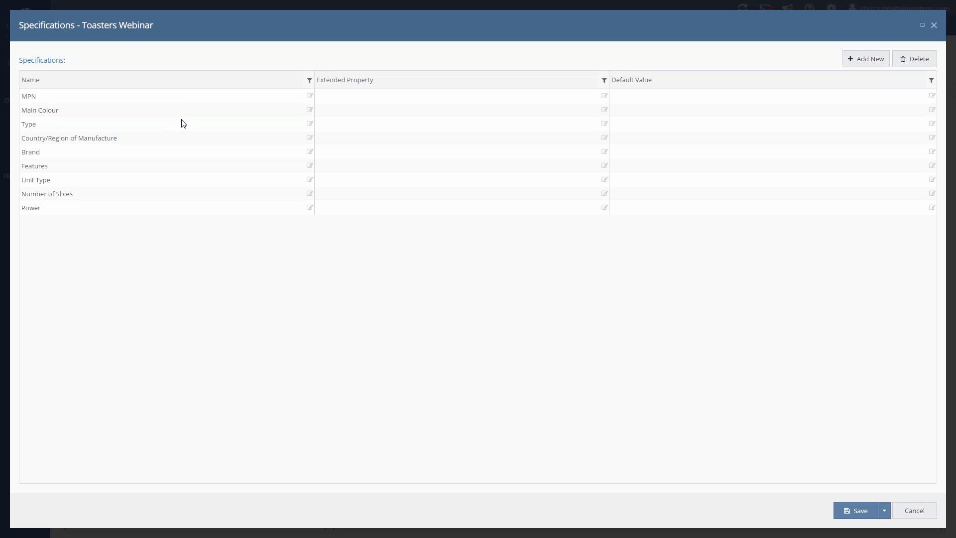
{"action": "left_click", "coordinate": [84, 99]}
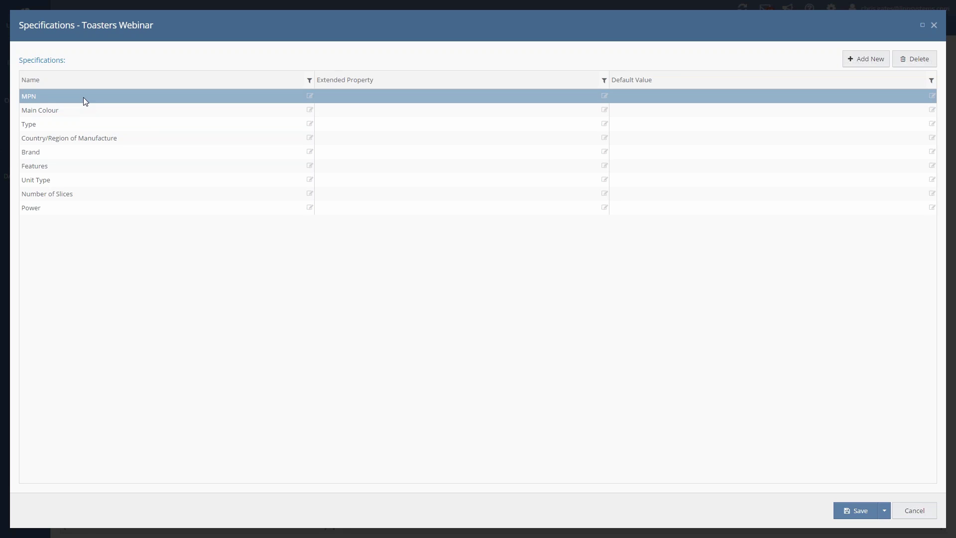
{"action": "key", "text": "Down"}
{"action": "key", "text": "Down"}
{"action": "key", "text": "Down"}
{"action": "key", "text": "Down"}
{"action": "key", "text": "Down"}
{"action": "key", "text": "Down"}
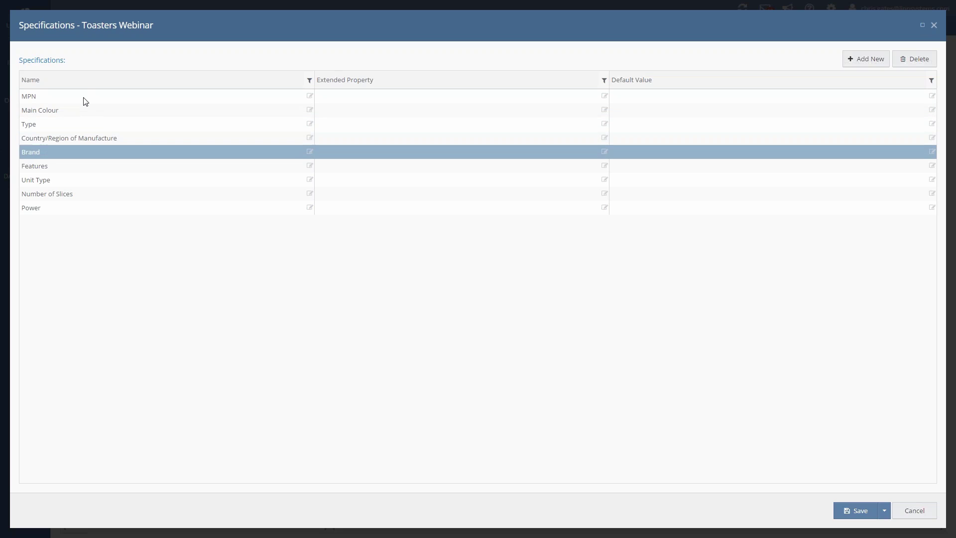
{"action": "key", "text": "Down"}
{"action": "key", "text": "Down"}
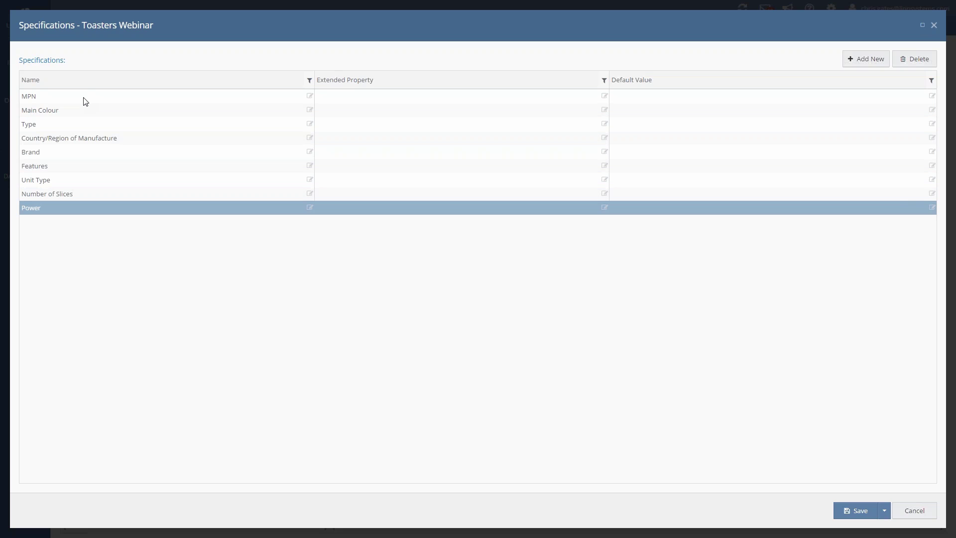
{"action": "key", "text": "Up"}
{"action": "key", "text": "Up"}
{"action": "key", "text": "Up"}
{"action": "key", "text": "Up"}
{"action": "key", "text": "Up"}
{"action": "key", "text": "Up"}
{"action": "key", "text": "Up"}
{"action": "key", "text": "Up"}
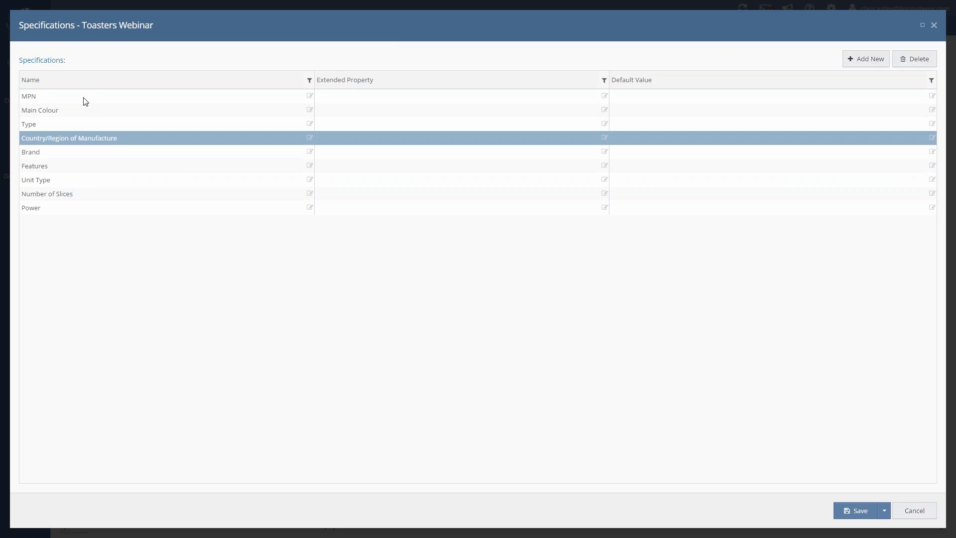
{"action": "key", "text": "Down"}
{"action": "key", "text": "Down"}
{"action": "key", "text": "Down"}
{"action": "key", "text": "Down"}
{"action": "key", "text": "Down"}
{"action": "key", "text": "Down"}
{"action": "key", "text": "Down"}
{"action": "key", "text": "Down"}
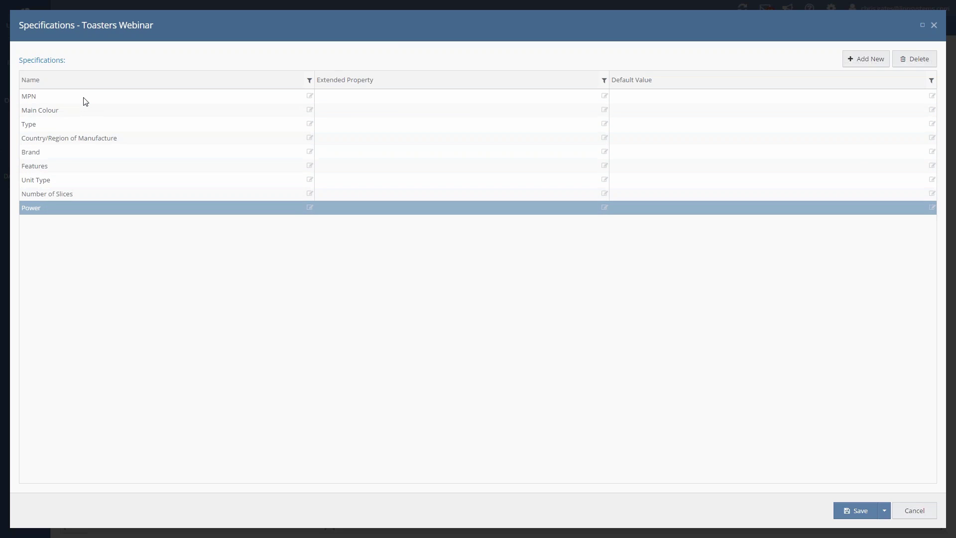
{"action": "key", "text": "Up"}
{"action": "key", "text": "Up"}
{"action": "key", "text": "Up"}
{"action": "key", "text": "Up"}
{"action": "key", "text": "Up"}
{"action": "key", "text": "Up"}
{"action": "key", "text": "Up"}
{"action": "key", "text": "Up"}
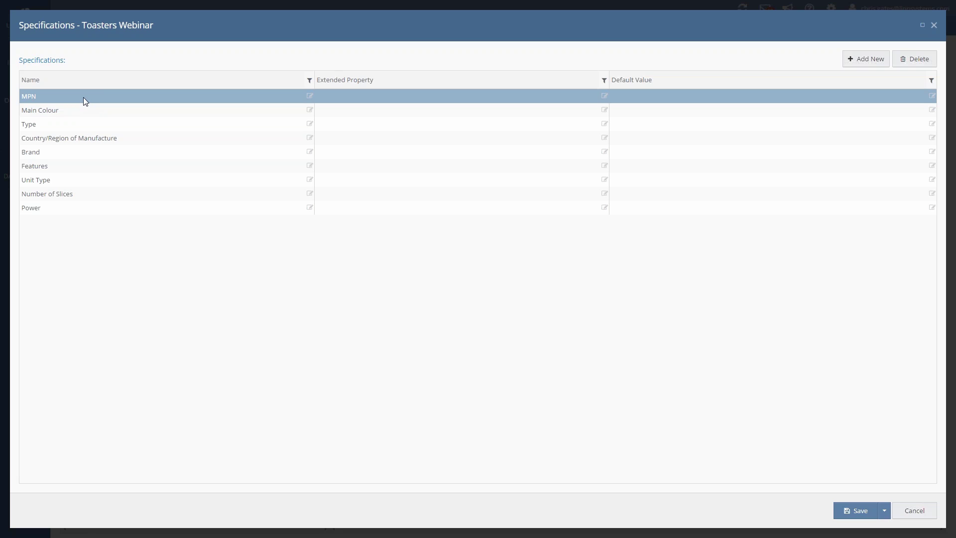
Step: Map the Main Colour specification to the Main Colour extended property
{"action": "left_click", "coordinate": [79, 111]}
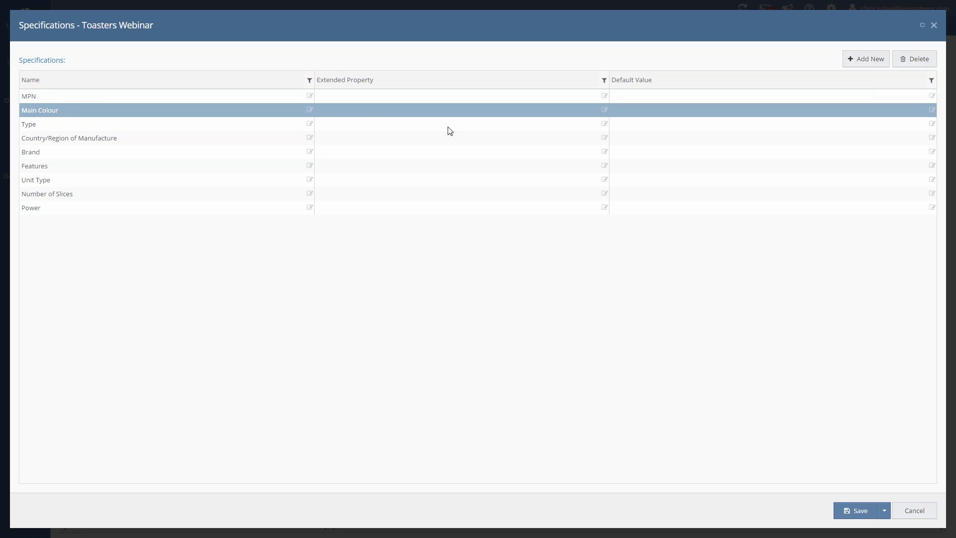
{"action": "left_click", "coordinate": [602, 109]}
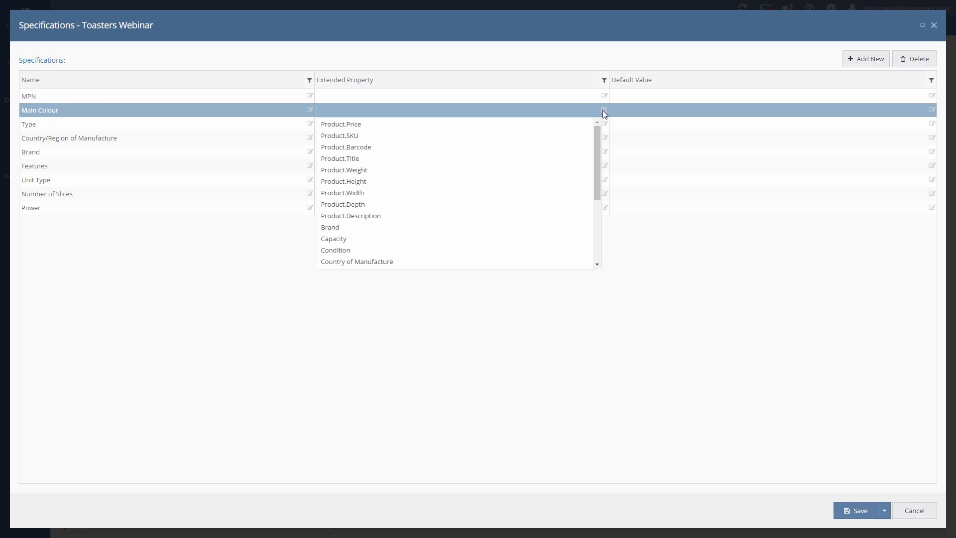
{"action": "left_click_drag", "start_coordinate": [599, 131], "coordinate": [593, 222]}
{"action": "left_click_drag", "start_coordinate": [599, 189], "coordinate": [591, 206]}
{"action": "left_click", "coordinate": [587, 202]}
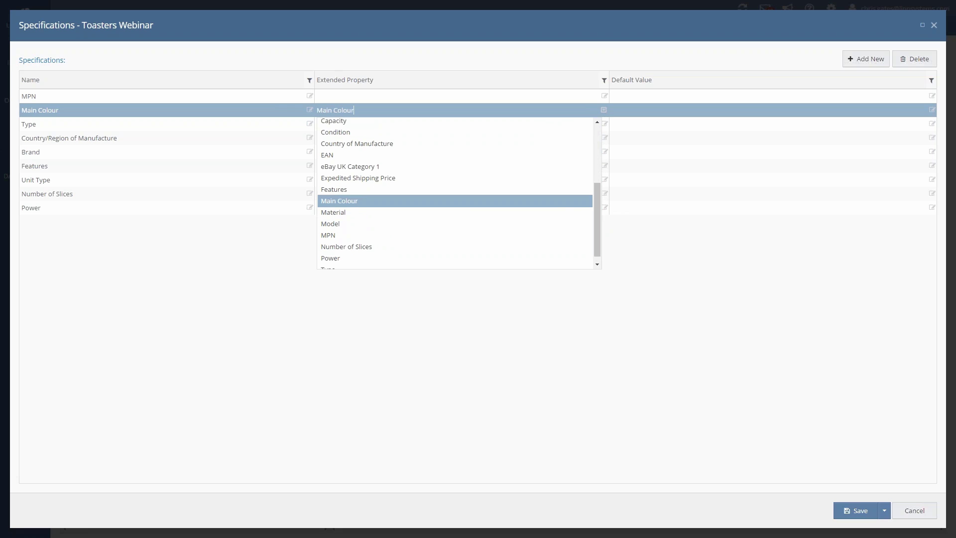
{"action": "left_click", "coordinate": [356, 202]}
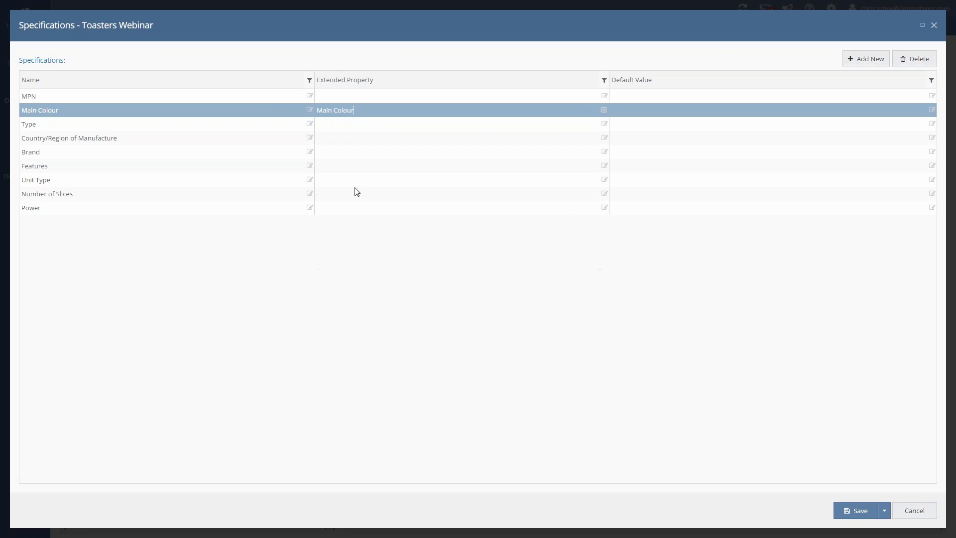
Step: Map the Type specification to the Type extended property
{"action": "left_click", "coordinate": [349, 127]}
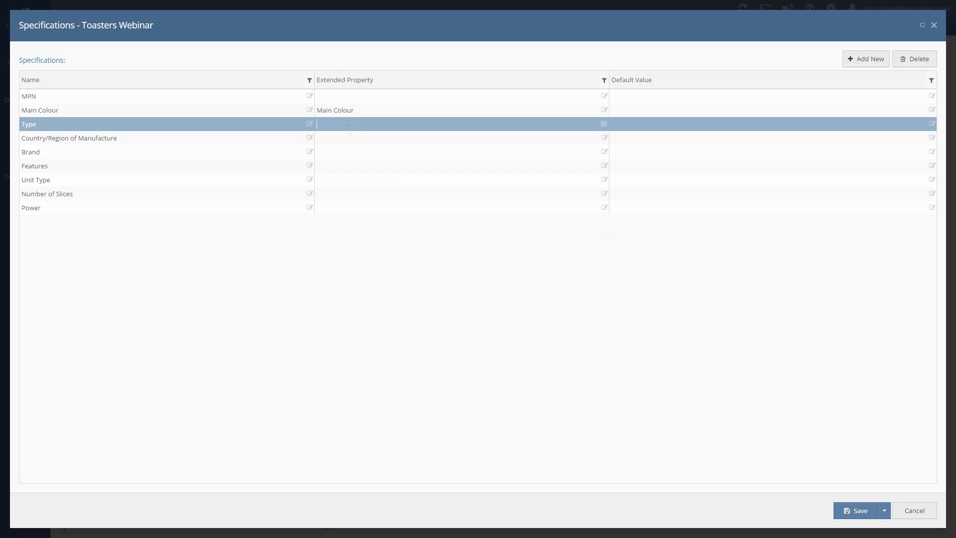
{"action": "left_click", "coordinate": [603, 125]}
{"action": "left_click", "coordinate": [593, 160]}
{"action": "left_click_drag", "start_coordinate": [596, 161], "coordinate": [590, 200]}
{"action": "scroll", "coordinate": [357, 243], "scroll_direction": "down", "scroll_amount": 1}
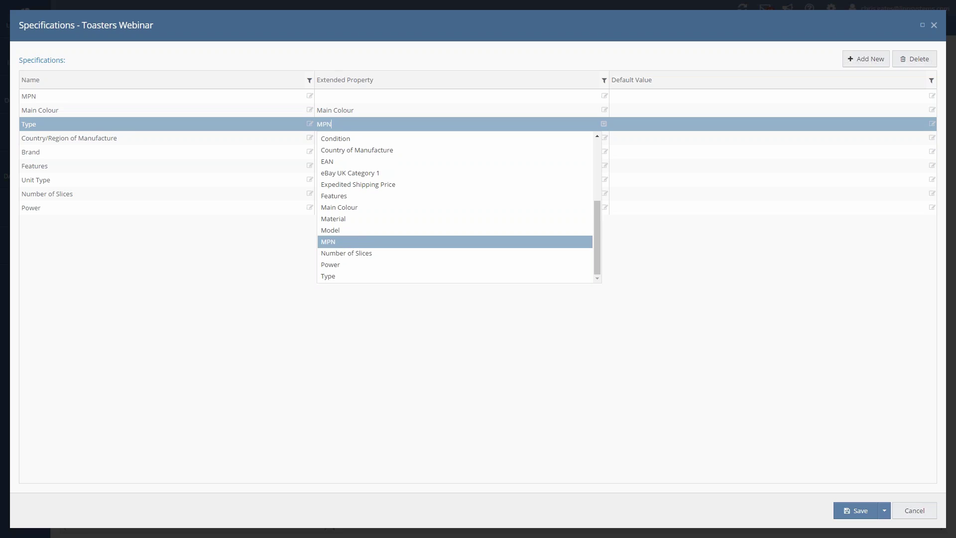
{"action": "left_click", "coordinate": [348, 276]}
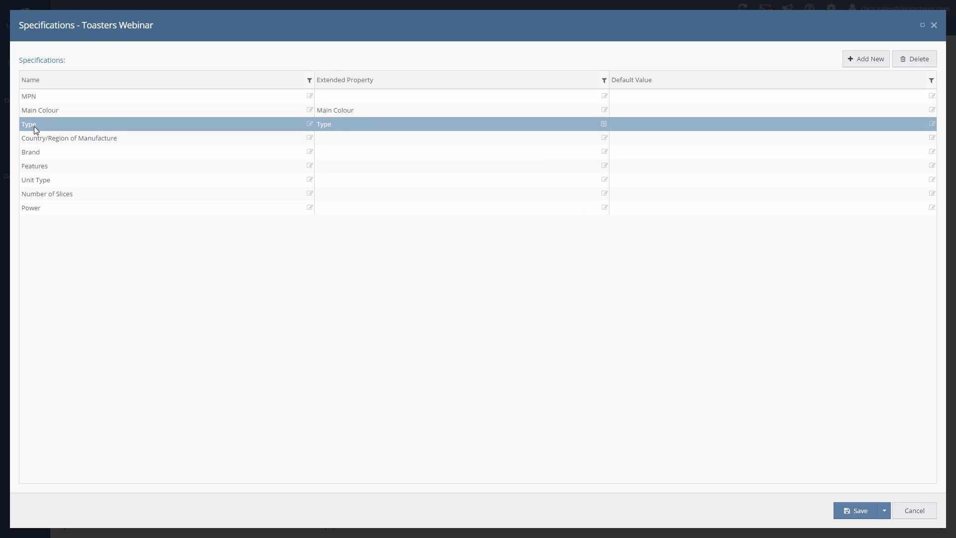
Step: Map the Country/Region of Manufacture specification to the Country of Manufacture extended property
{"action": "left_click", "coordinate": [83, 141]}
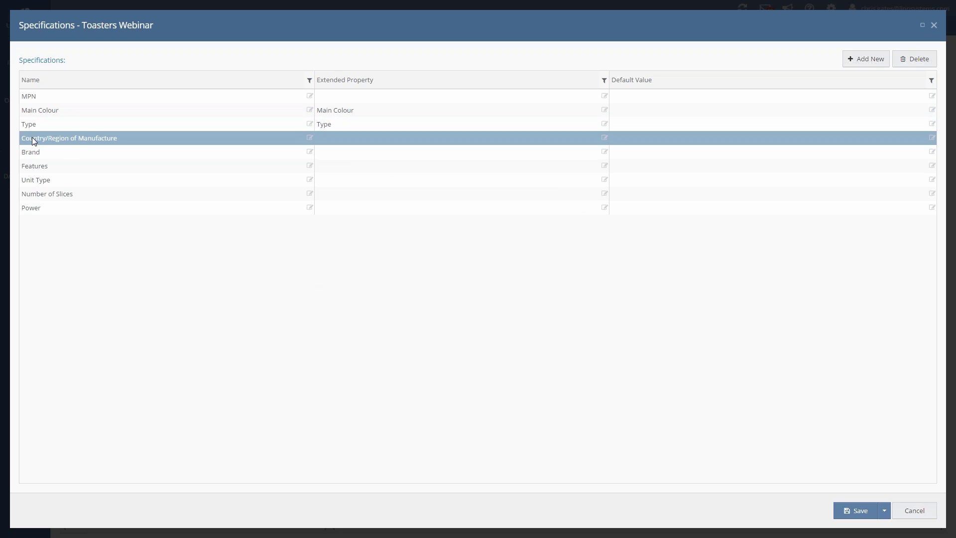
{"action": "left_click", "coordinate": [603, 138]}
{"action": "left_click_drag", "start_coordinate": [595, 158], "coordinate": [593, 192]}
{"action": "left_click", "coordinate": [388, 219]}
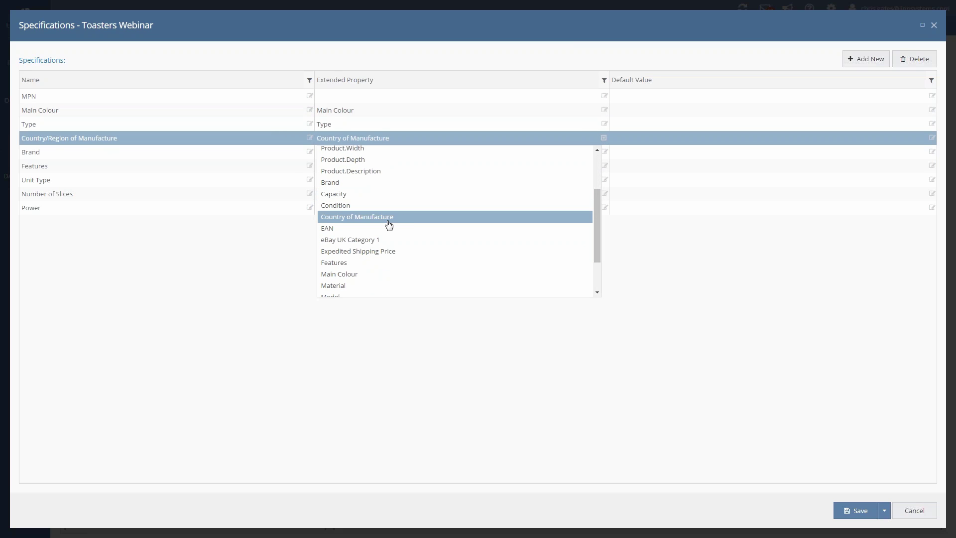
{"action": "left_click", "coordinate": [367, 217]}
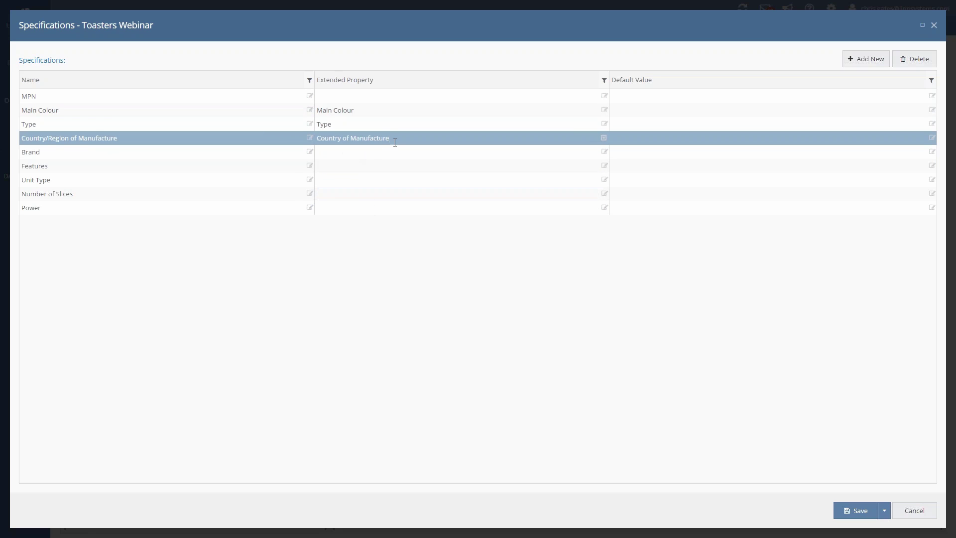
{"action": "left_click_drag", "start_coordinate": [394, 142], "coordinate": [322, 140]}
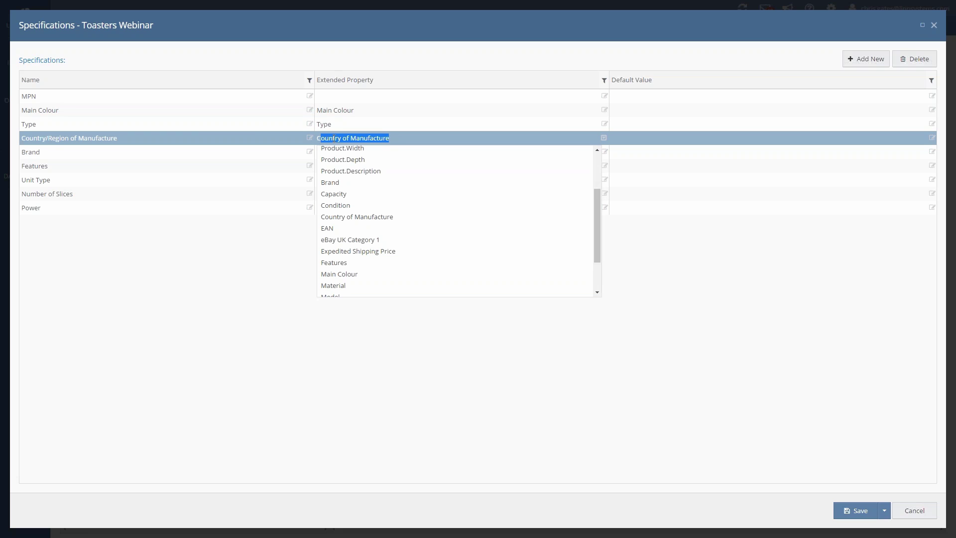
{"action": "left_click", "coordinate": [332, 139]}
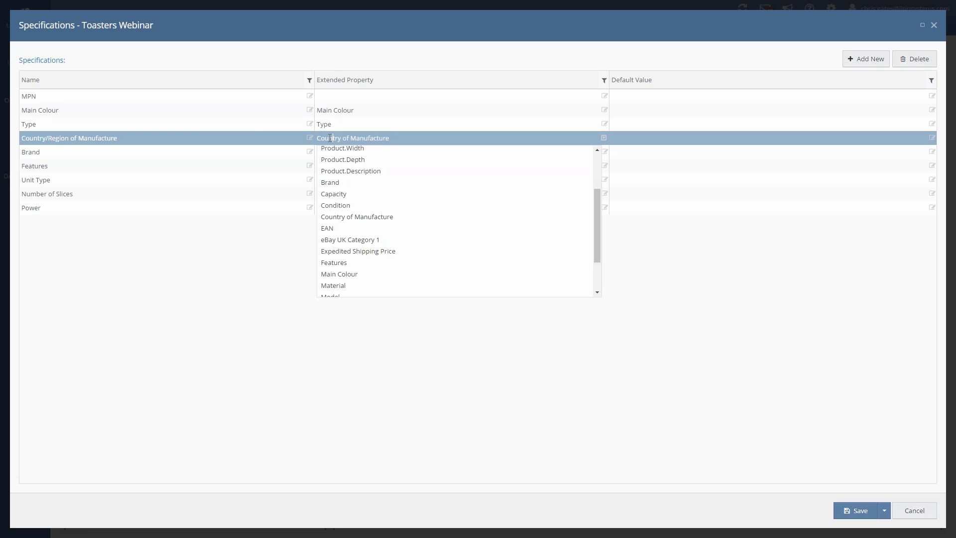
{"action": "left_click", "coordinate": [121, 138]}
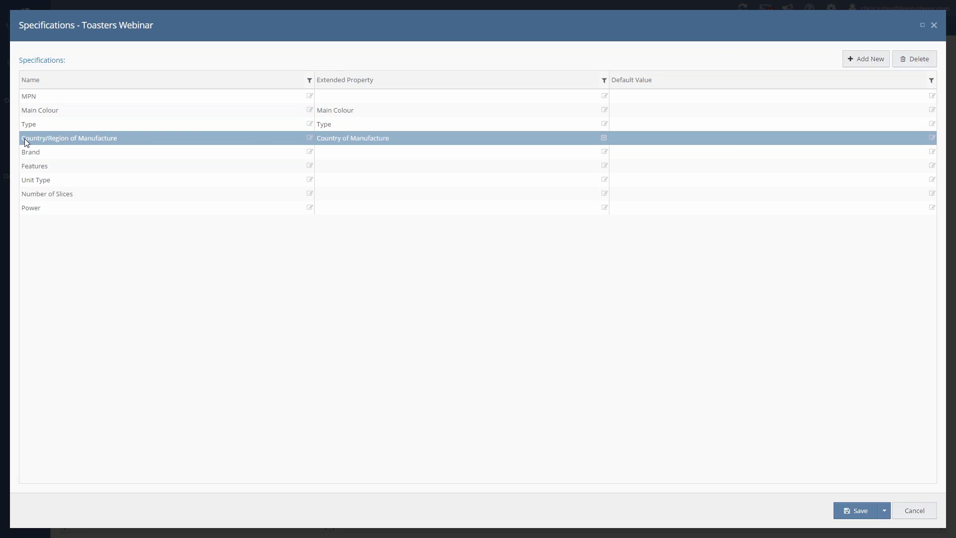
Step: Map the Brand specification to the Brand extended property and the Features specification to the Features extended property
{"action": "left_click", "coordinate": [380, 154]}
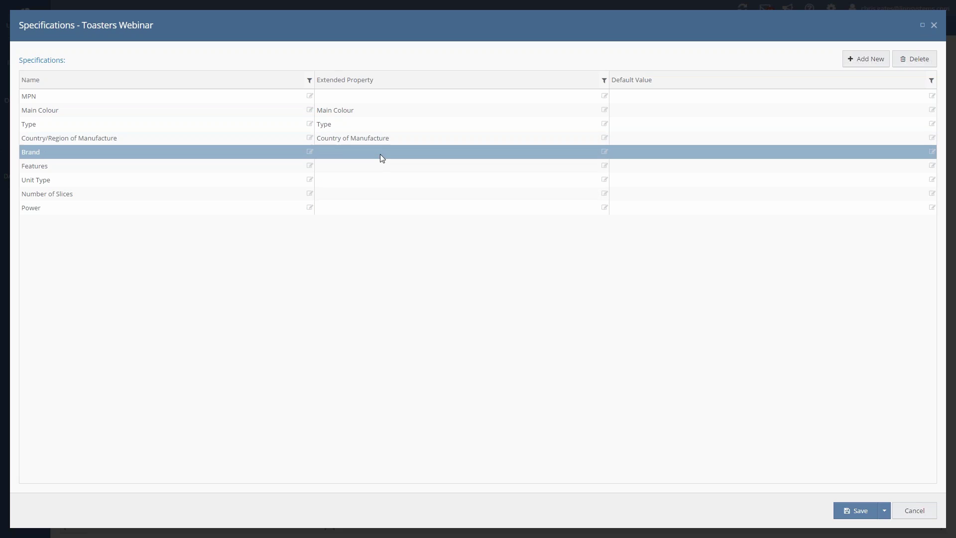
{"action": "left_click", "coordinate": [603, 151]}
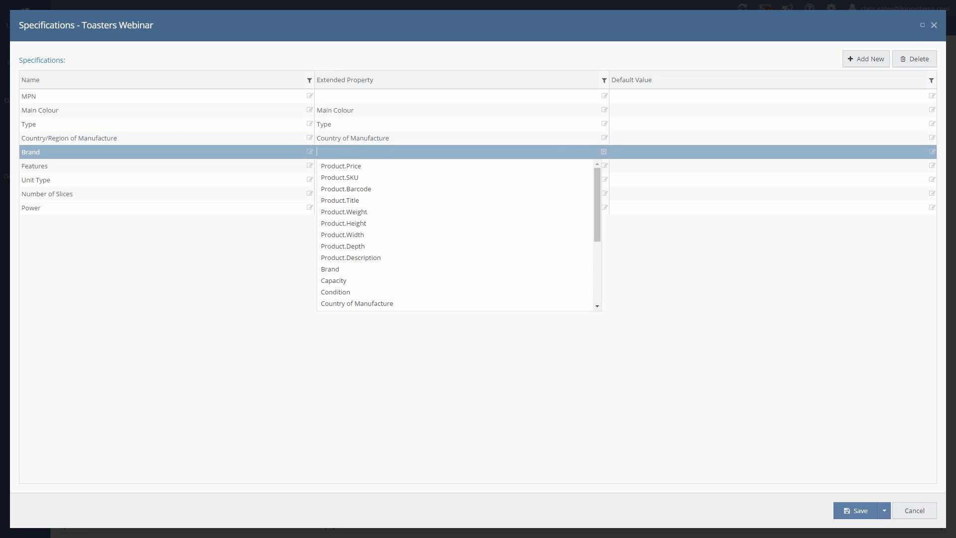
{"action": "left_click", "coordinate": [363, 271]}
{"action": "left_click", "coordinate": [349, 169]}
{"action": "type", "text": "f"}
{"action": "left_click", "coordinate": [348, 193]}
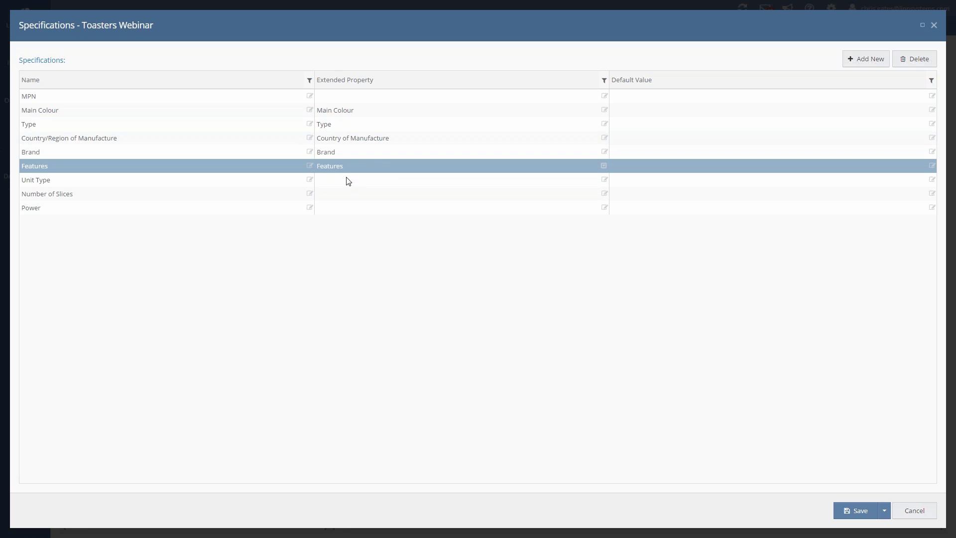
Step: Try kg as the default value for the Unit Type specification after checking its extended property options, and clear it
{"action": "left_click", "coordinate": [347, 178]}
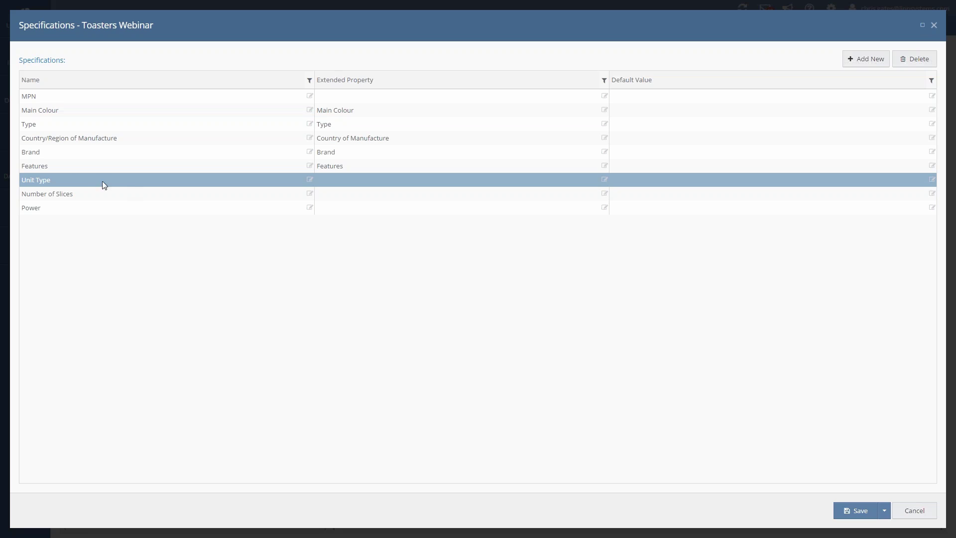
{"action": "left_click", "coordinate": [601, 180]}
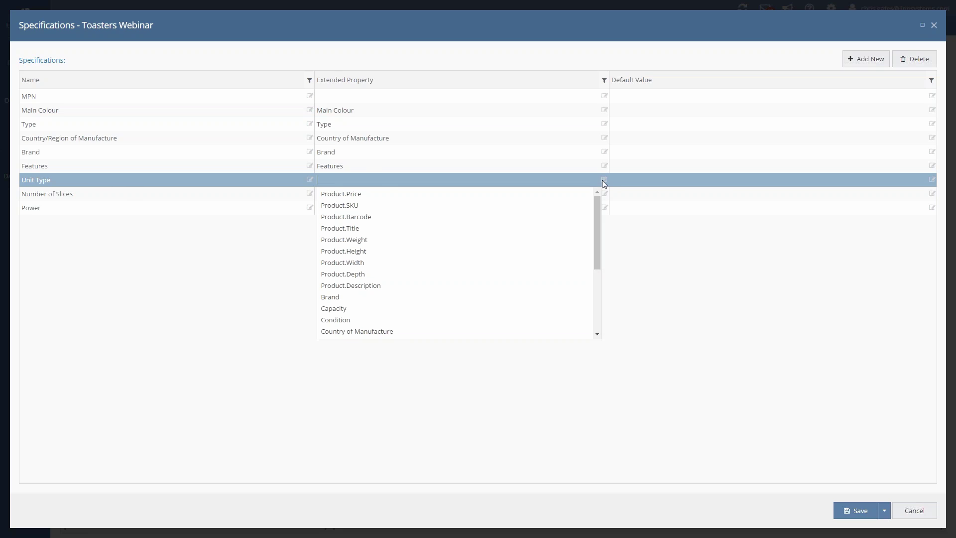
{"action": "mouse_move", "coordinate": [595, 202]}
{"action": "left_mouse_down"}
{"action": "mouse_move", "coordinate": [595, 279]}
{"action": "mouse_move", "coordinate": [594, 186]}
{"action": "left_mouse_up"}
{"action": "left_click", "coordinate": [264, 180]}
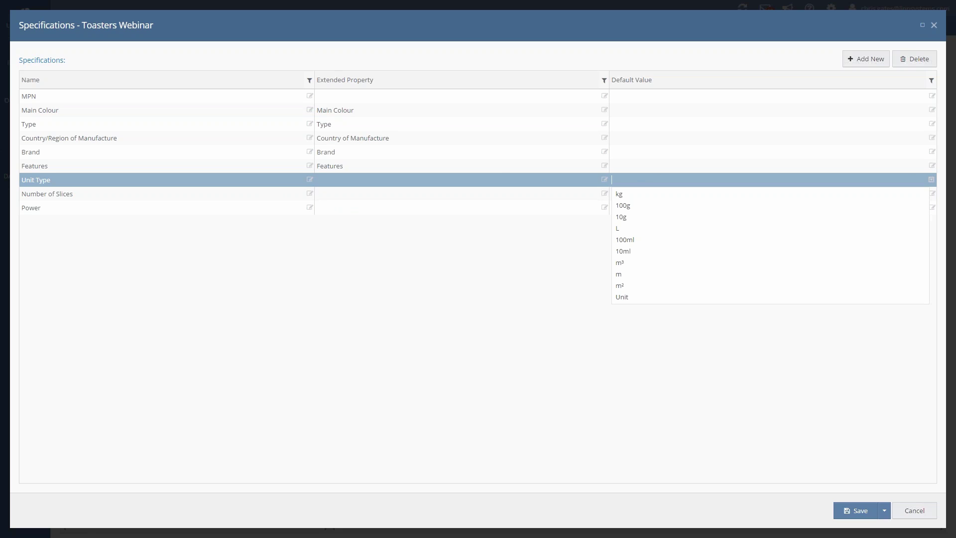
{"action": "type", "text": "m"}
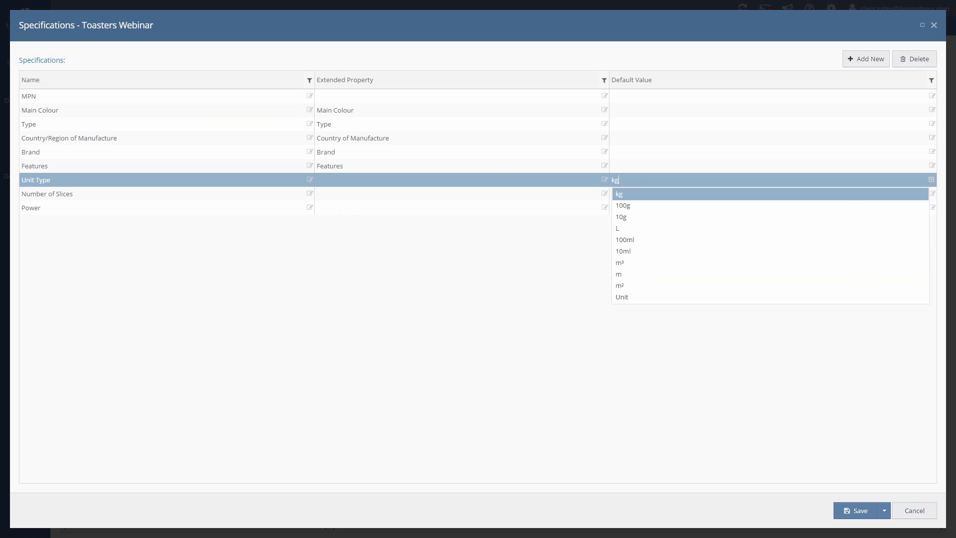
{"action": "left_click", "coordinate": [519, 237]}
{"action": "left_click", "coordinate": [655, 182]}
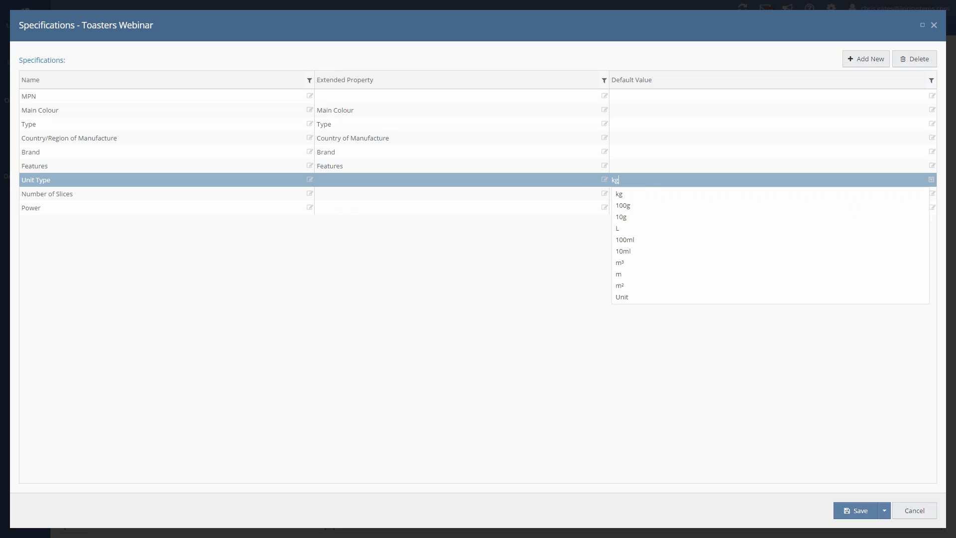
{"action": "key", "text": "BackSpace"}
{"action": "key", "text": "BackSpace"}
Step: Try Gold as the default value for the Main Colour specification, and clear it again
{"action": "left_click", "coordinate": [192, 102]}
{"action": "left_click", "coordinate": [412, 113]}
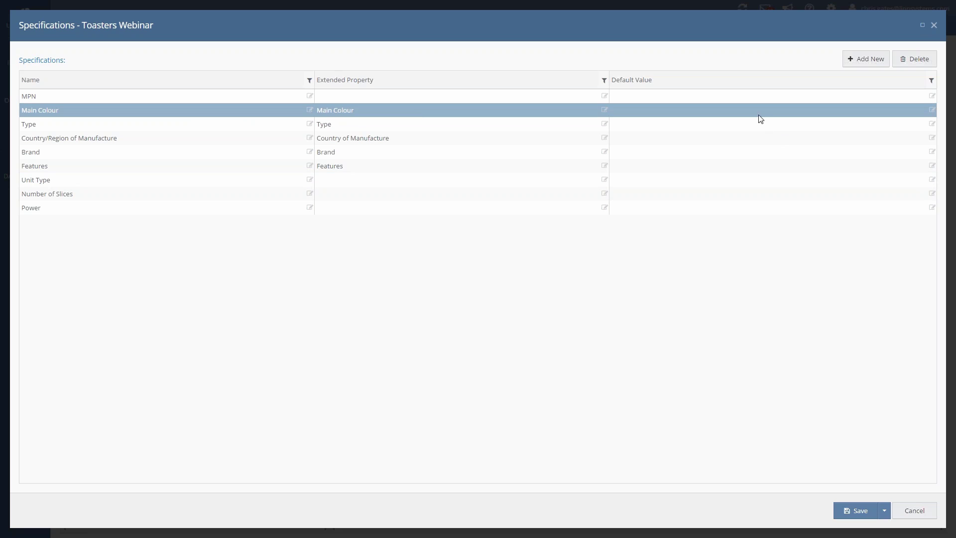
{"action": "key", "text": "Down"}
{"action": "left_click_drag", "start_coordinate": [926, 138], "coordinate": [917, 111]}
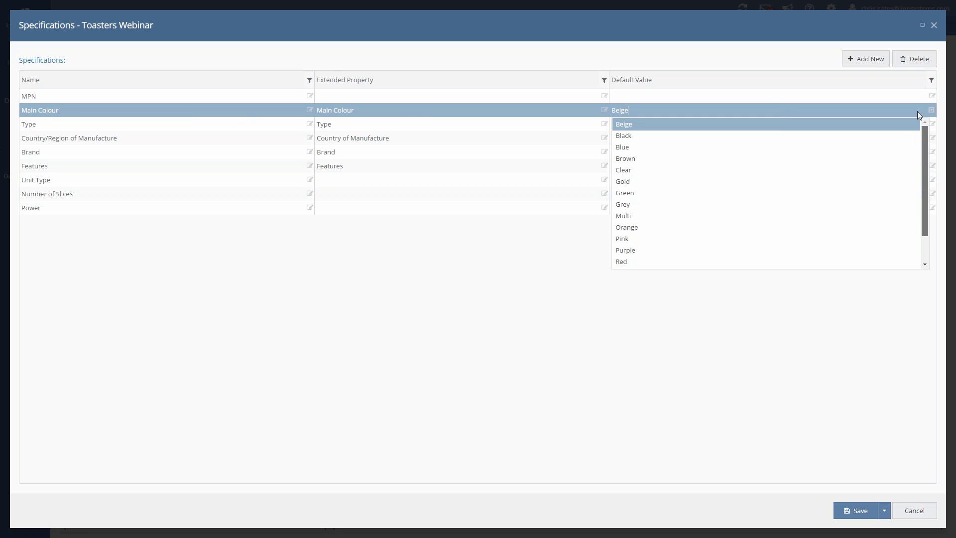
{"action": "left_click_drag", "start_coordinate": [631, 110], "coordinate": [605, 112]}
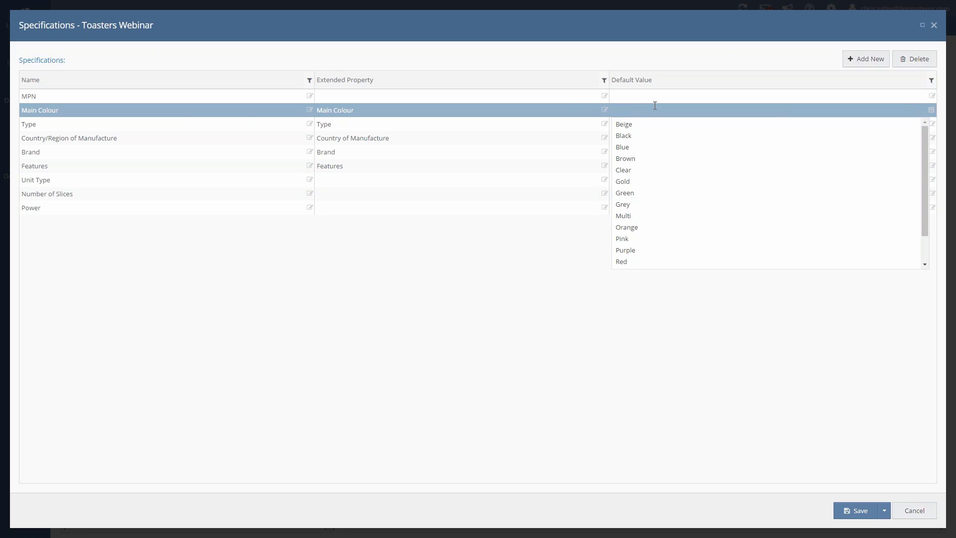
{"action": "left_click", "coordinate": [643, 187]}
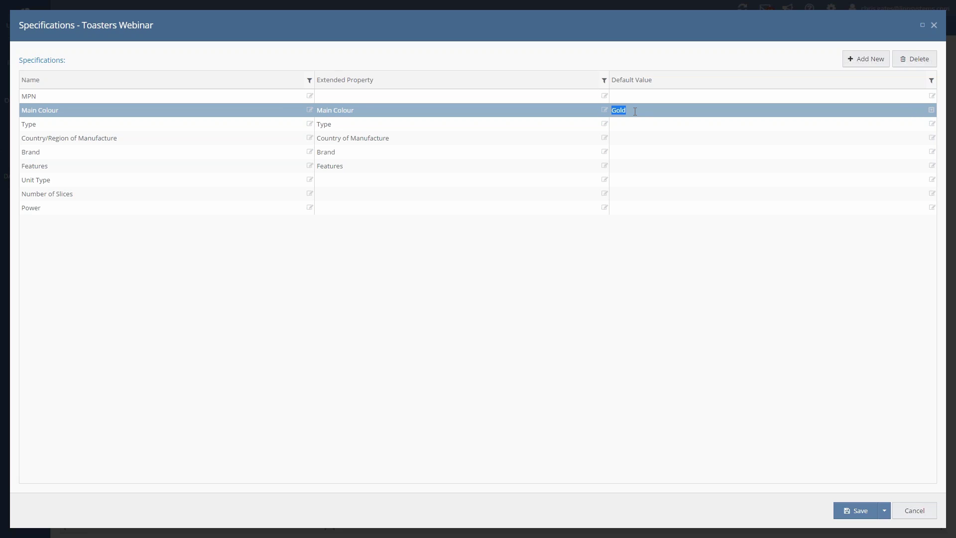
{"action": "key", "text": "BackSpace"}
Step: Delete the Unit Type specification from the Toasters Webinar specifications
{"action": "left_click", "coordinate": [381, 193]}
{"action": "left_click", "coordinate": [378, 180]}
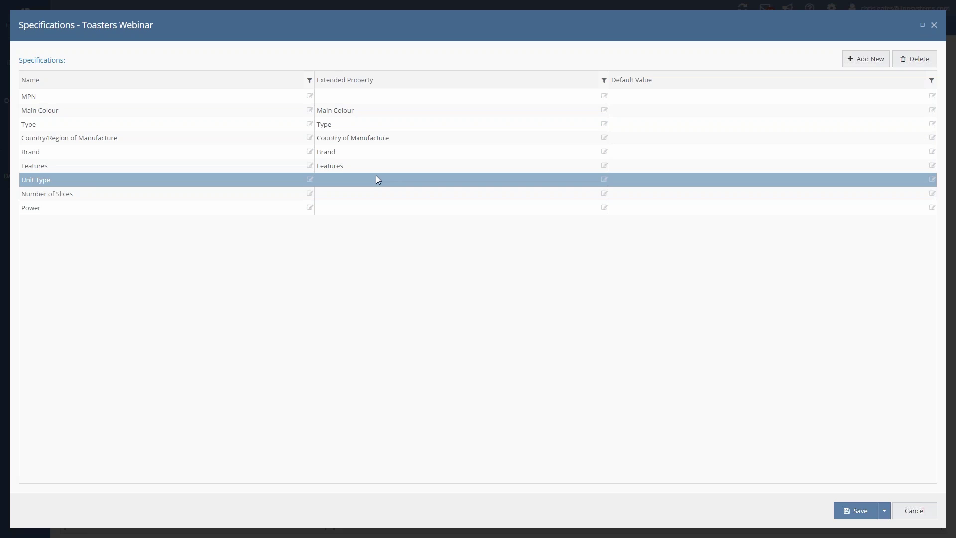
{"action": "left_click", "coordinate": [905, 59]}
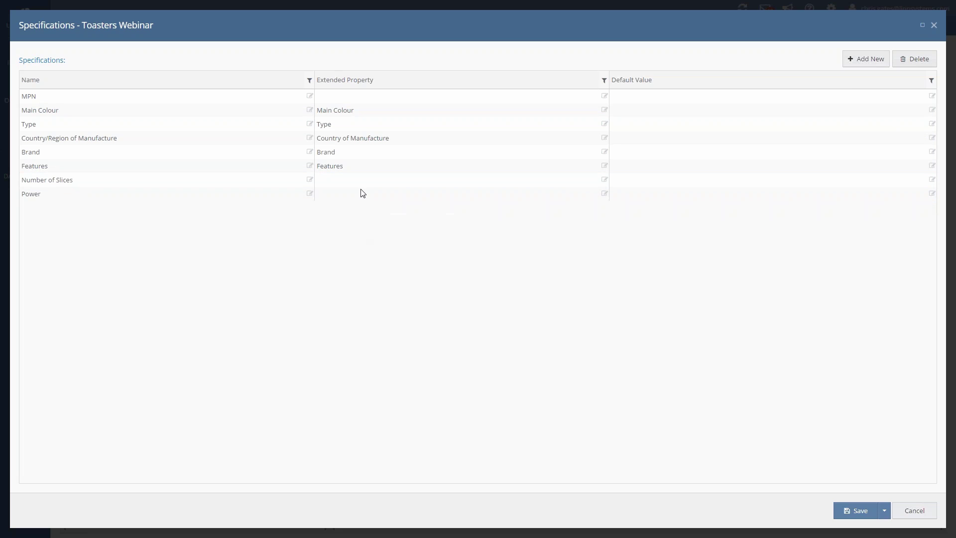
Step: Map the Number of Slices specification to the Number of Slices extended property
{"action": "left_click", "coordinate": [521, 184]}
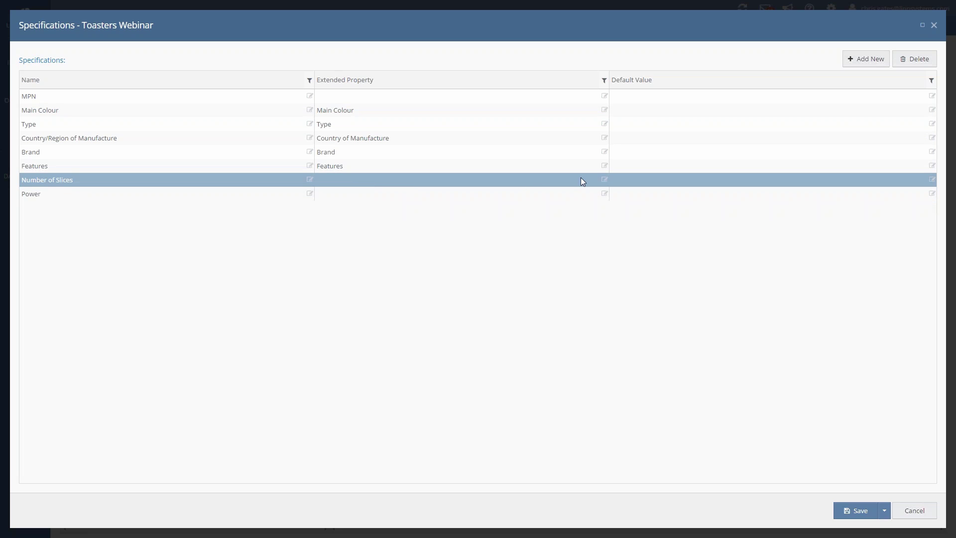
{"action": "left_click", "coordinate": [603, 179]}
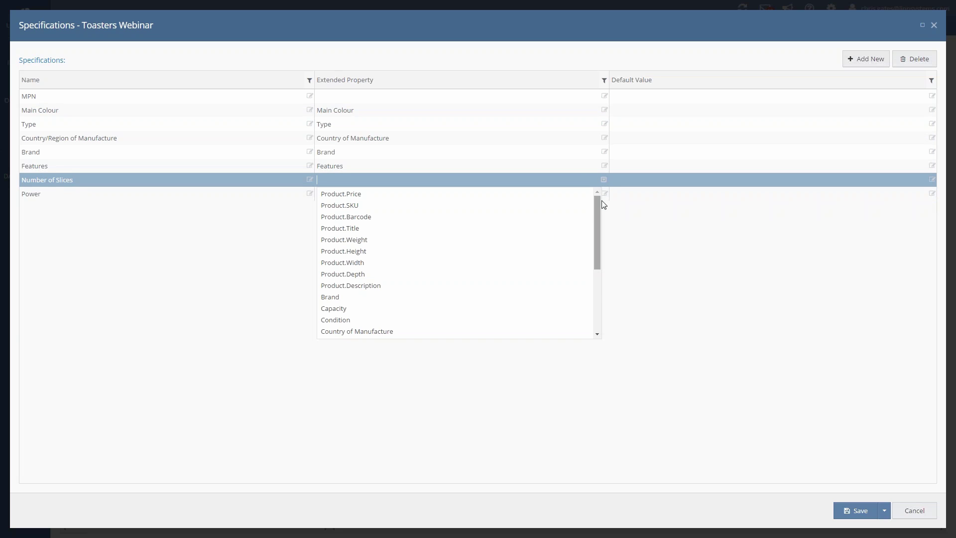
{"action": "left_click_drag", "start_coordinate": [597, 213], "coordinate": [596, 288]}
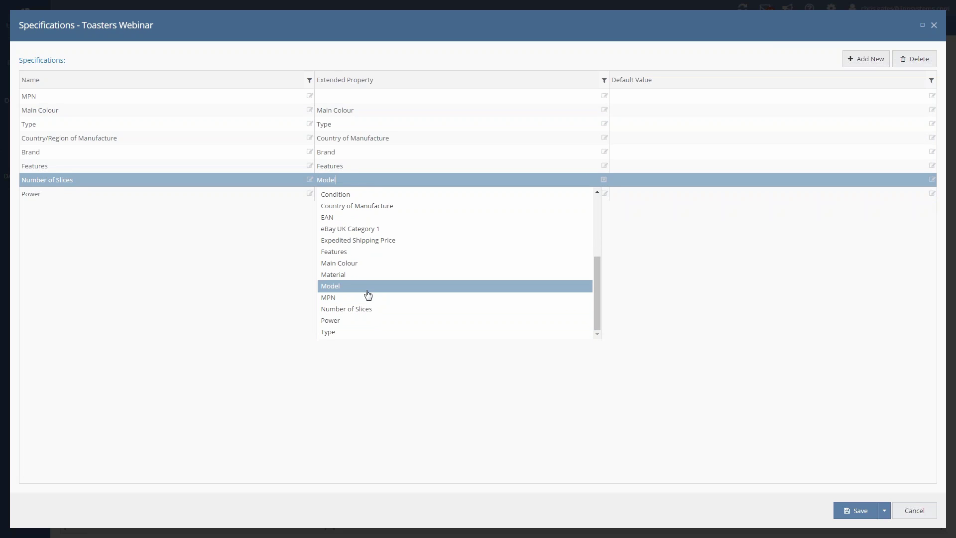
{"action": "left_click", "coordinate": [377, 309]}
Step: Map the Power specification to the Power extended property
{"action": "left_click", "coordinate": [379, 198]}
{"action": "left_click", "coordinate": [603, 193]}
{"action": "left_click_drag", "start_coordinate": [596, 219], "coordinate": [593, 263]}
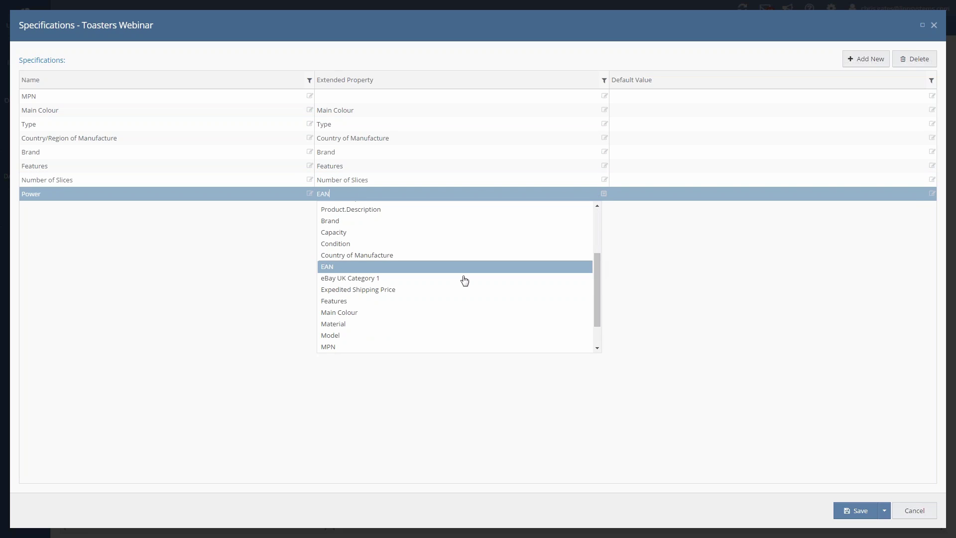
{"action": "scroll", "coordinate": [382, 306], "scroll_direction": "down", "scroll_amount": 1}
{"action": "left_click", "coordinate": [364, 335]}
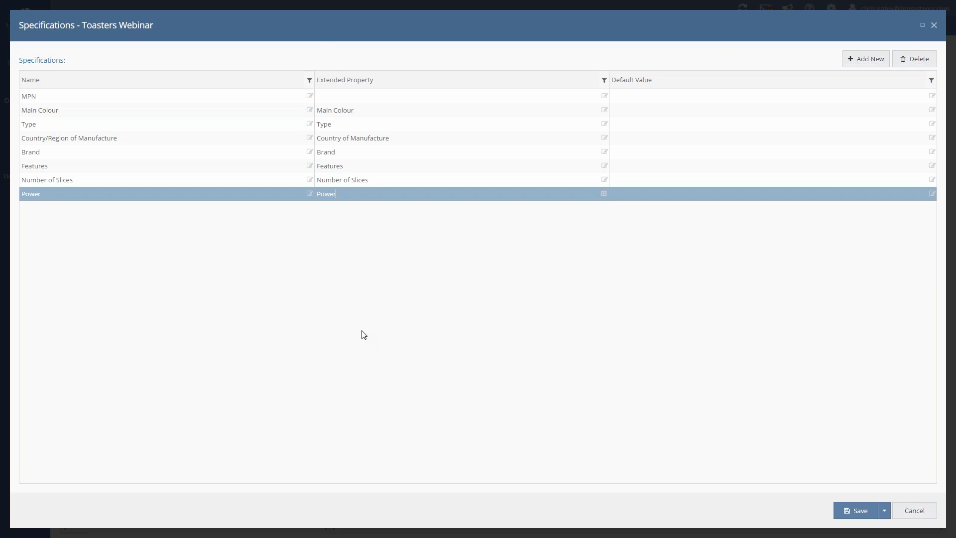
Step: Map the MPN specification to the MPN extended property and save the specifications
{"action": "left_click", "coordinate": [342, 97]}
{"action": "left_click", "coordinate": [603, 95]}
{"action": "left_click_drag", "start_coordinate": [600, 115], "coordinate": [594, 172]}
{"action": "scroll", "coordinate": [393, 233], "scroll_direction": "down", "scroll_amount": 1}
{"action": "left_click", "coordinate": [359, 216]}
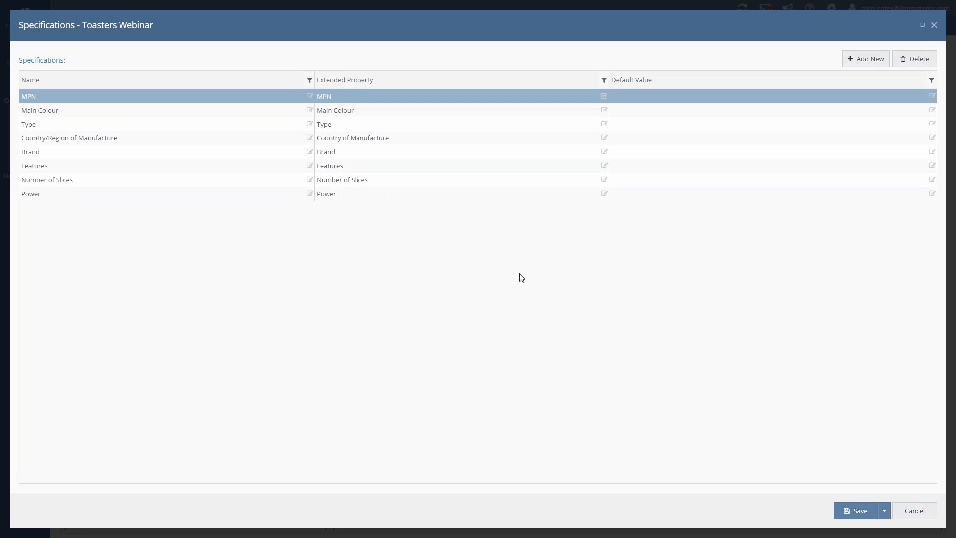
{"action": "left_click", "coordinate": [846, 512]}
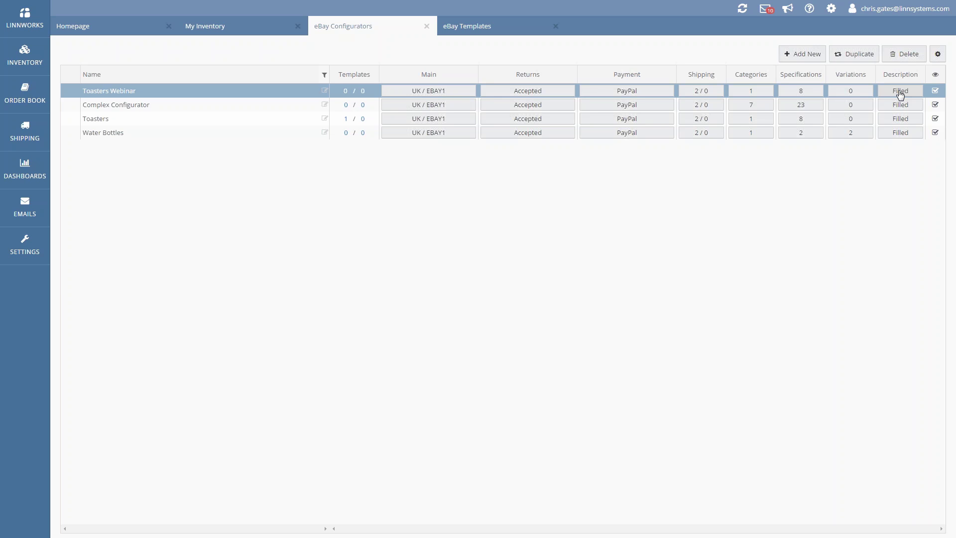
Step: Open the Toasters Webinar description as HTML source and select the [{PRODUCT_DESCRIPTION}] tag
{"action": "left_click", "coordinate": [900, 91]}
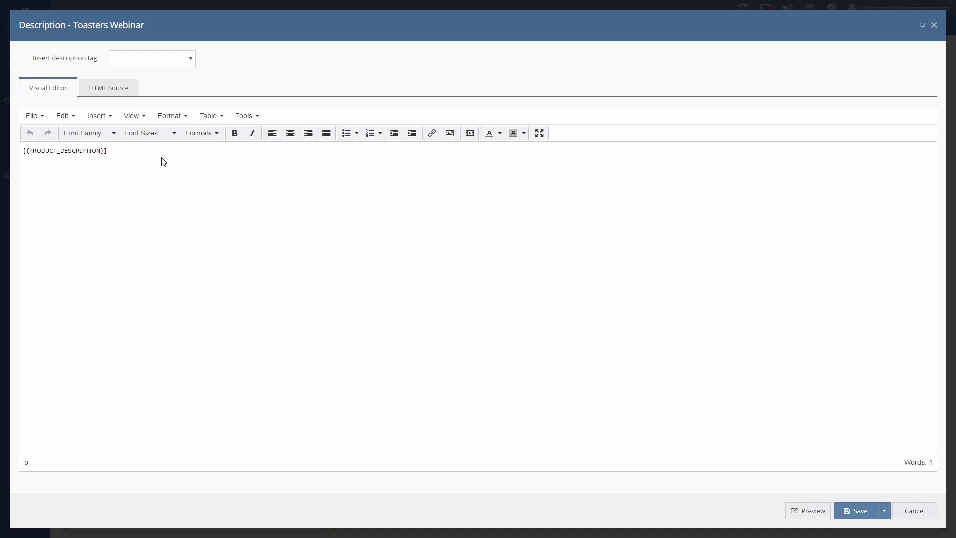
{"action": "left_click", "coordinate": [98, 89]}
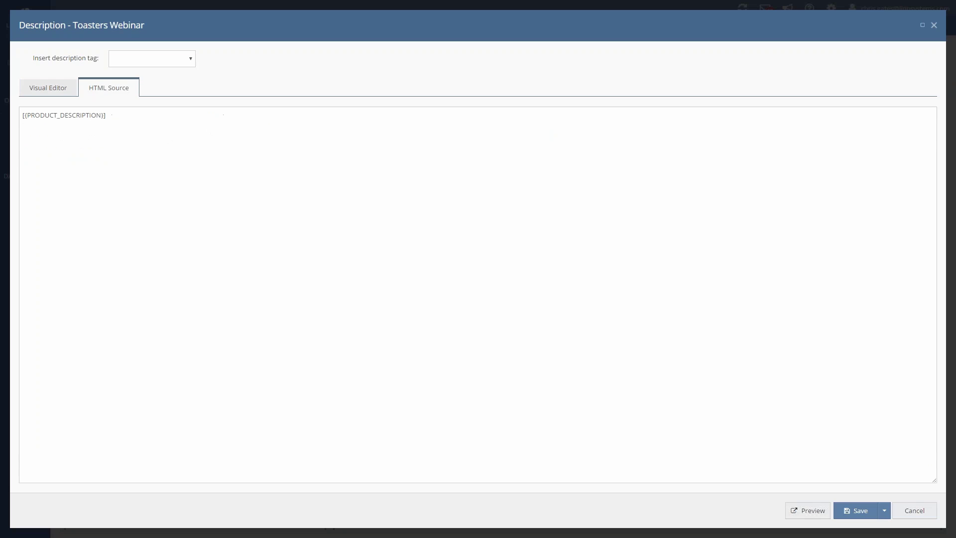
{"action": "left_click", "coordinate": [48, 91]}
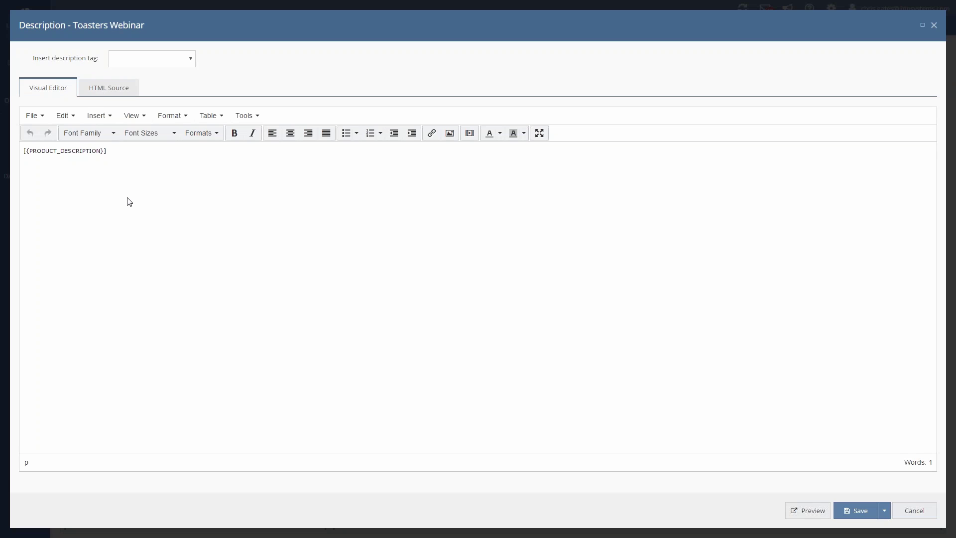
{"action": "left_click", "coordinate": [108, 89]}
{"action": "left_click", "coordinate": [121, 116]}
{"action": "left_click_drag", "start_coordinate": [120, 117], "coordinate": [10, 116]}
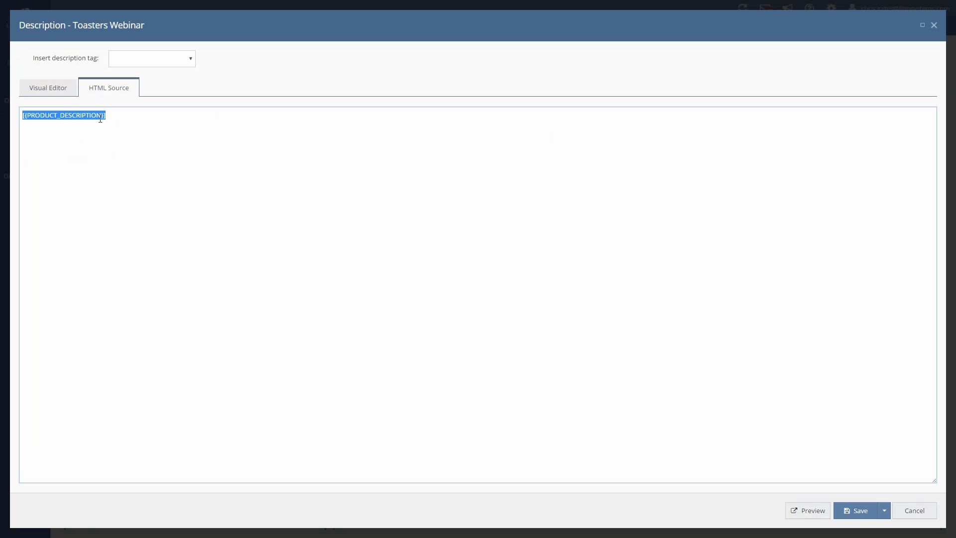
Step: Try inserting the SKU and Barcode tags into the description source, and look through the extended property tags
{"action": "left_click", "coordinate": [171, 58]}
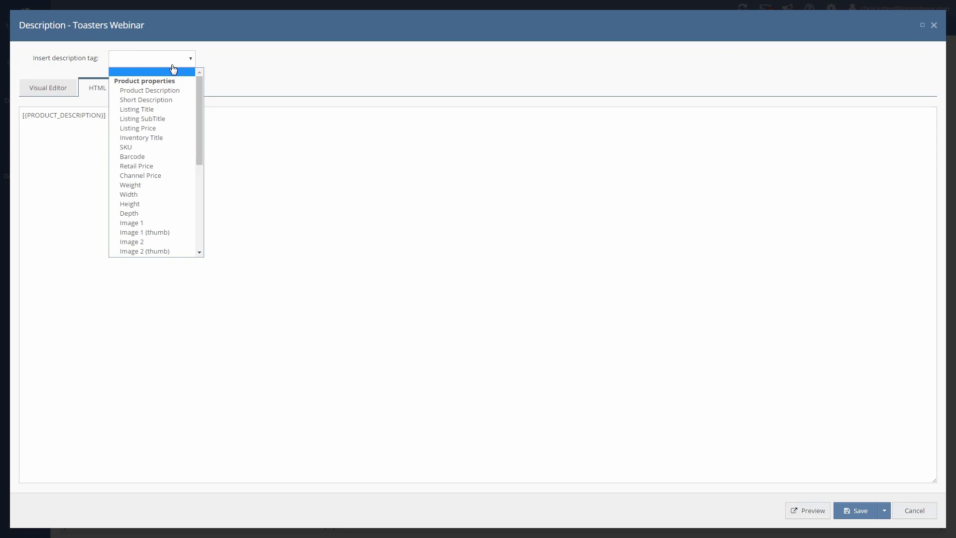
{"action": "left_click", "coordinate": [171, 148]}
{"action": "left_click", "coordinate": [166, 59]}
{"action": "left_click", "coordinate": [145, 156]}
{"action": "left_click", "coordinate": [165, 56]}
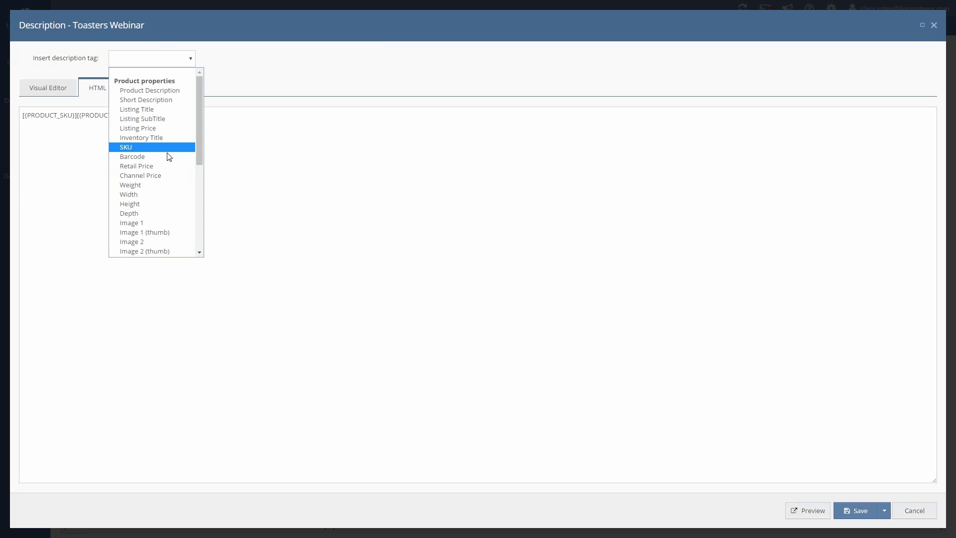
{"action": "left_click_drag", "start_coordinate": [199, 136], "coordinate": [201, 157]}
{"action": "scroll", "coordinate": [155, 218], "scroll_direction": "down", "scroll_amount": 5}
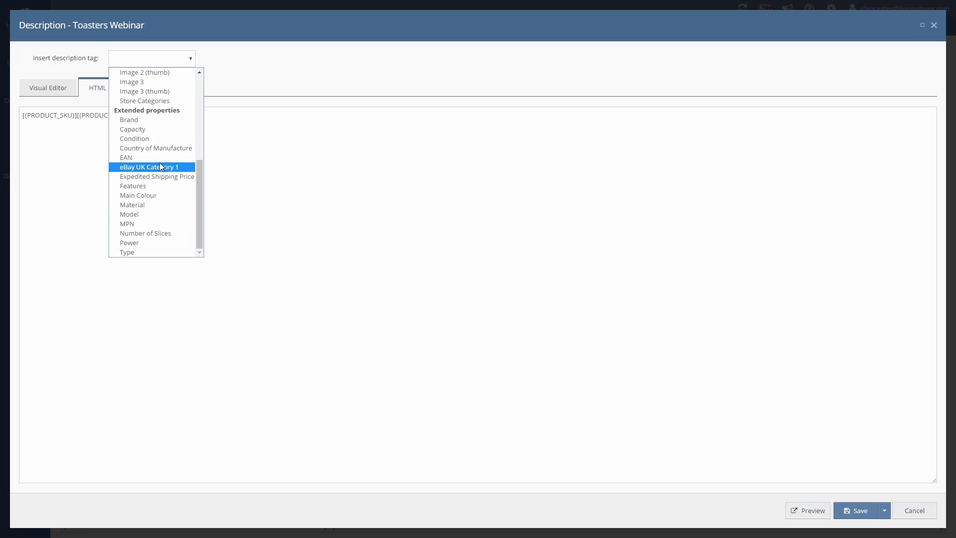
Step: Replace the entire description source with the prepared HTML listing template copied from another window
{"action": "left_click", "coordinate": [335, 209]}
{"action": "key", "text": "ctrl+a"}
{"action": "key", "text": "BackSpace"}
{"action": "key", "text": "alt+Tab"}
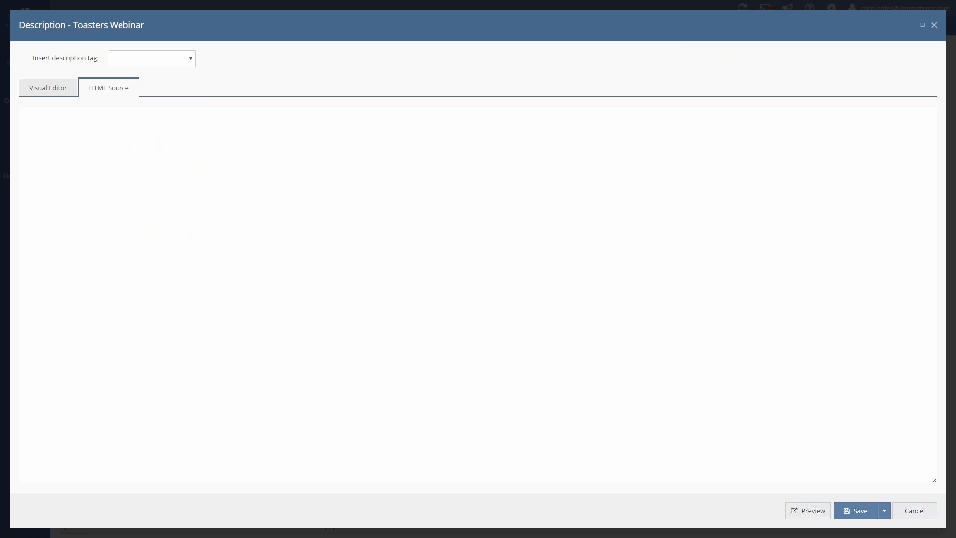
{"action": "left_click", "coordinate": [72, 151]}
{"action": "key", "text": "ctrl+v"}
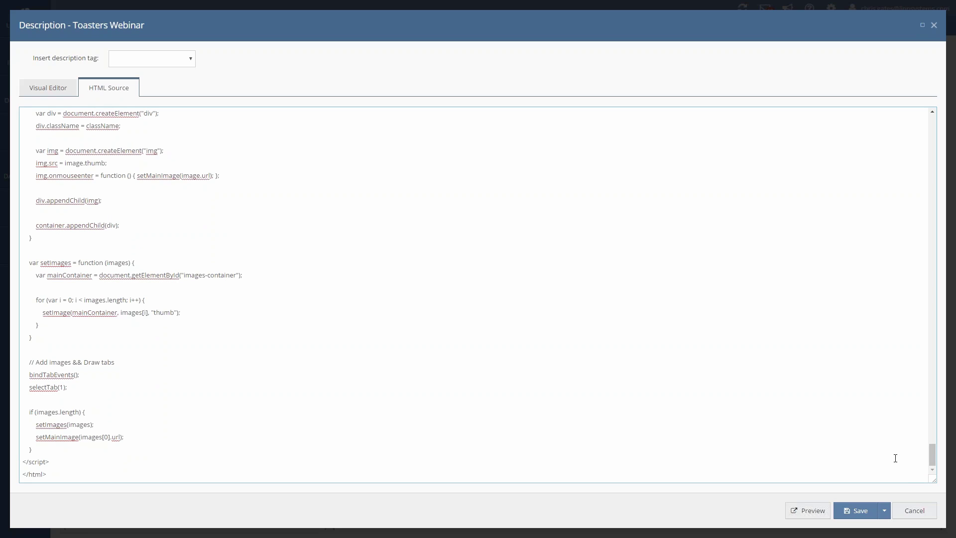
Step: Check the listing title and product image tags in the pasted HTML template, and save the description
{"action": "left_click_drag", "start_coordinate": [930, 456], "coordinate": [918, 358]}
{"action": "right_click", "coordinate": [918, 357]}
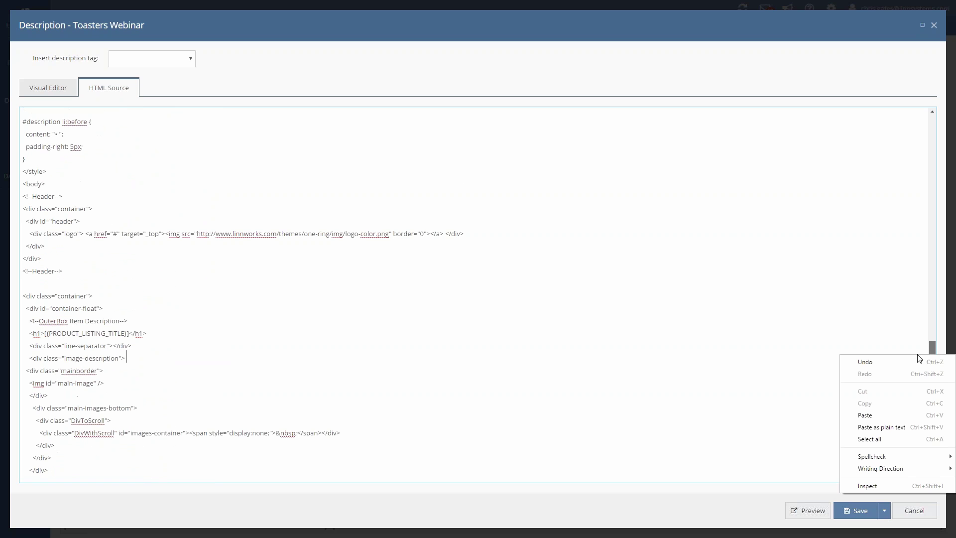
{"action": "left_click", "coordinate": [909, 341]}
{"action": "scroll", "coordinate": [931, 351], "scroll_direction": "up", "scroll_amount": 1}
{"action": "left_click_drag", "start_coordinate": [933, 356], "coordinate": [935, 393]}
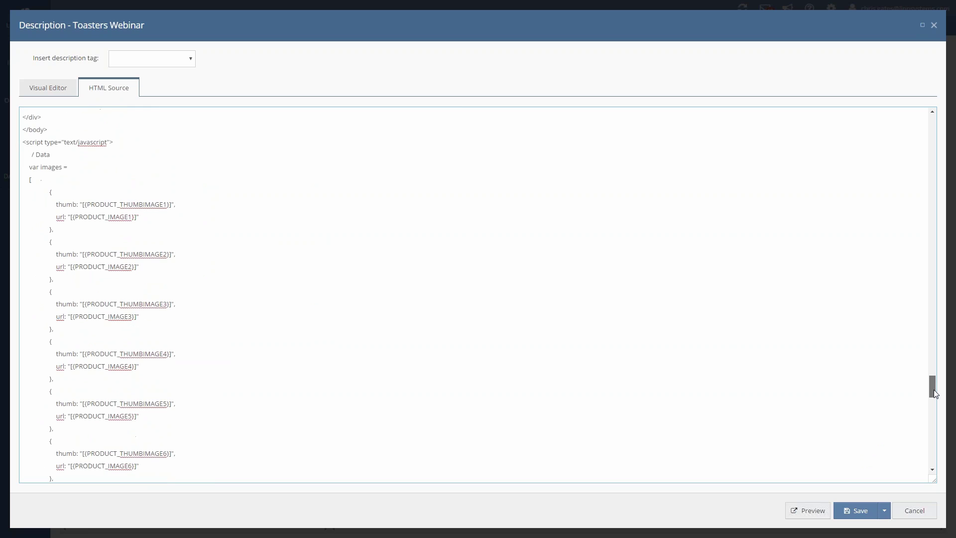
{"action": "left_click_drag", "start_coordinate": [71, 266], "coordinate": [138, 265]}
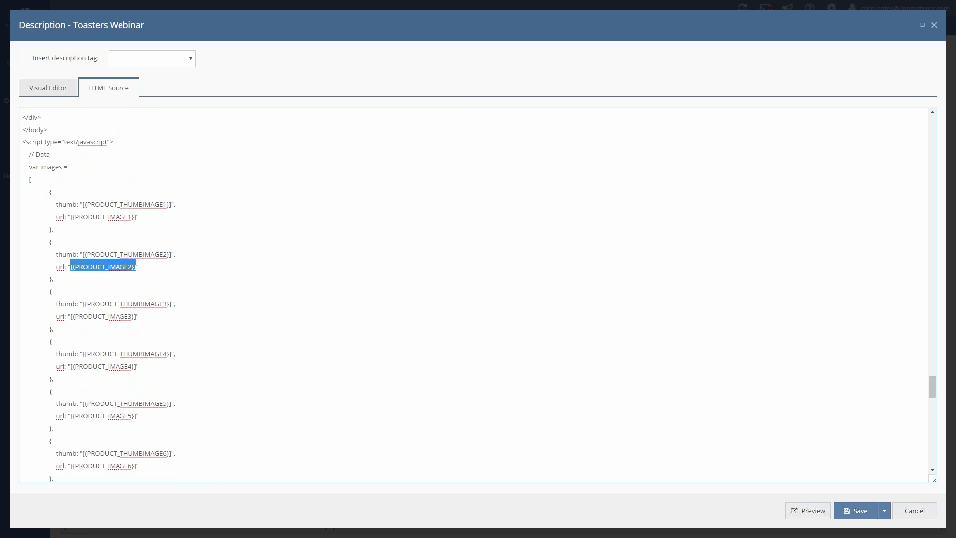
{"action": "scroll", "coordinate": [177, 265], "scroll_direction": "up", "scroll_amount": 15}
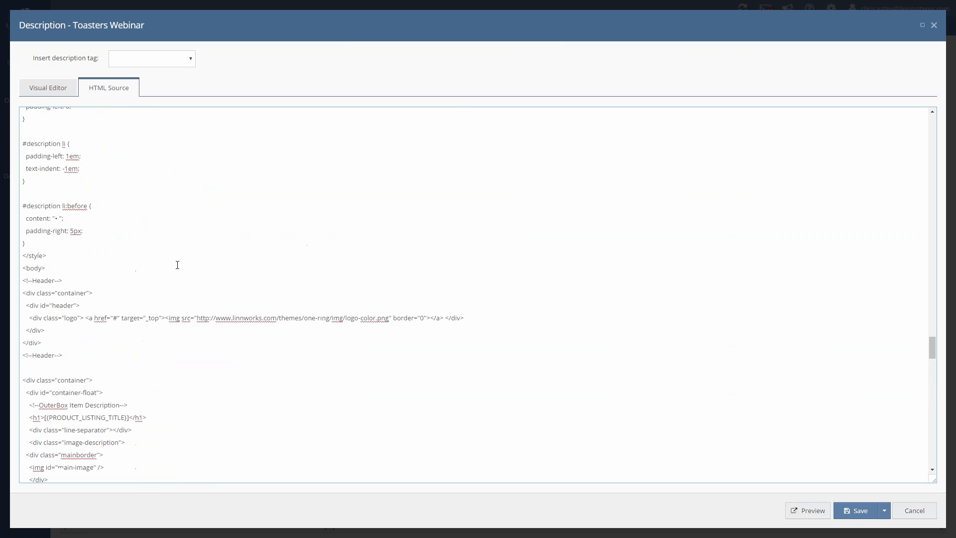
{"action": "left_click", "coordinate": [852, 513]}
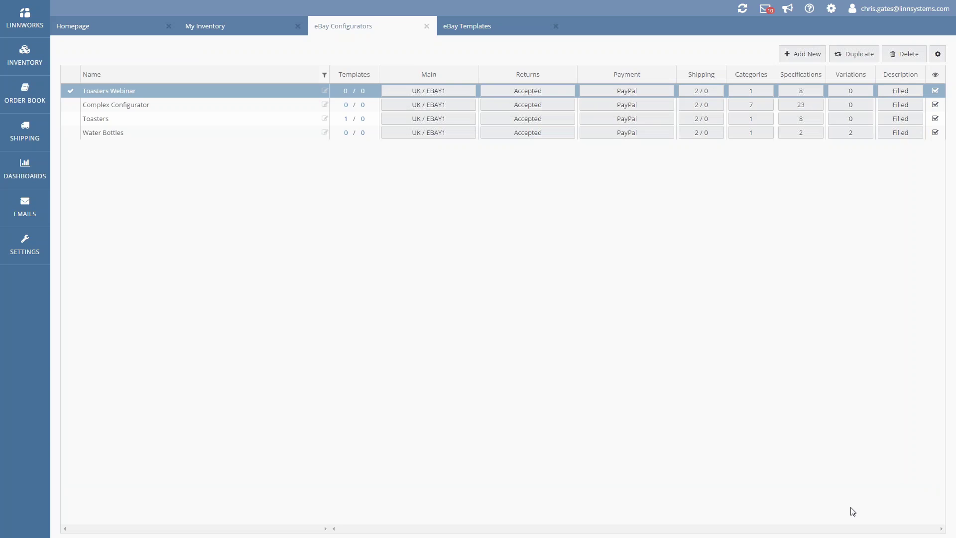
Step: Open the eBay listing options for the Morphy Richards Toaster - Titanium in the Not Listed on eBay inventory view
{"action": "left_click", "coordinate": [230, 35]}
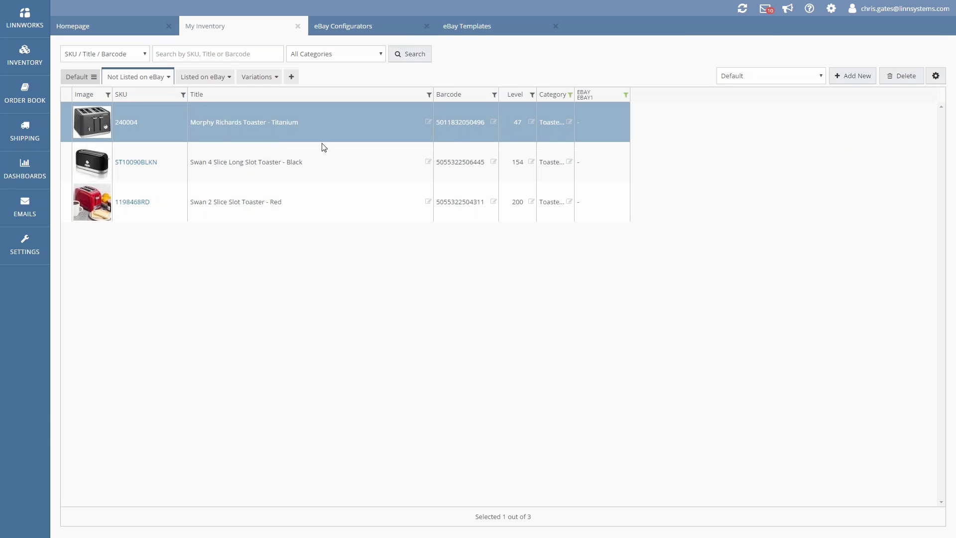
{"action": "right_click", "coordinate": [593, 131]}
{"action": "mouse_move", "coordinate": [636, 162]}
Step: Refresh the unlisted inventory items and show the products listed on eBay
{"action": "left_click", "coordinate": [410, 54]}
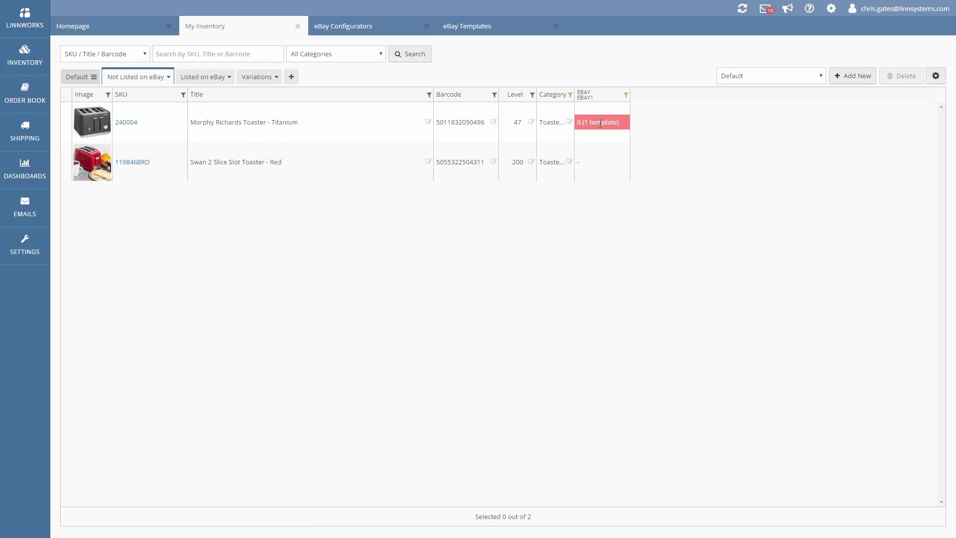
{"action": "left_click", "coordinate": [203, 77]}
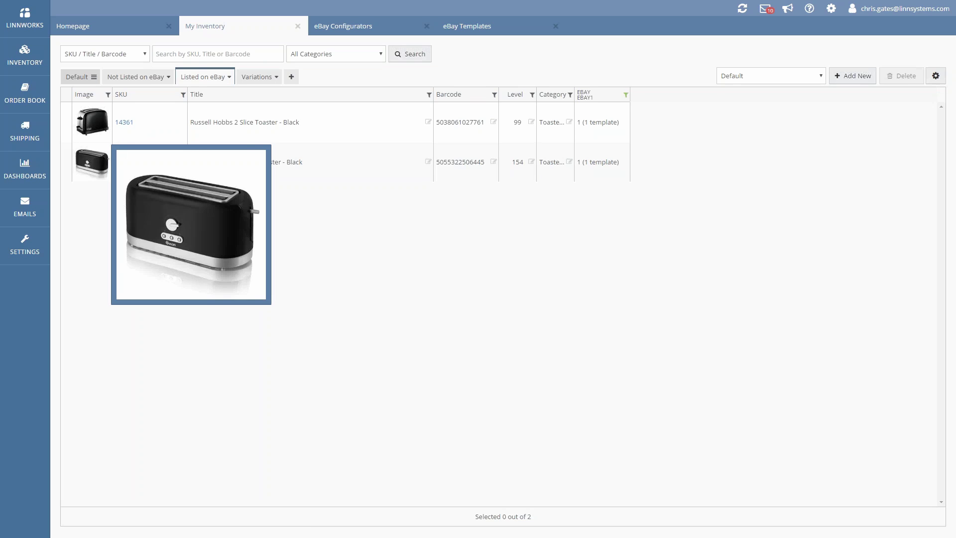
Step: Open the eBay template of the Swan 4 Slice Long Slot Toaster - Black and view its live listing
{"action": "right_click", "coordinate": [610, 162]}
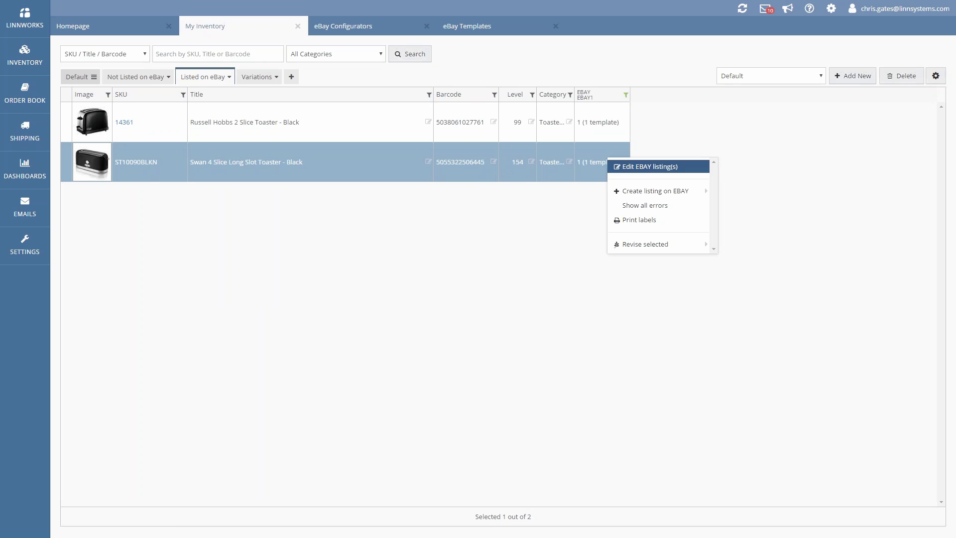
{"action": "left_click", "coordinate": [646, 168]}
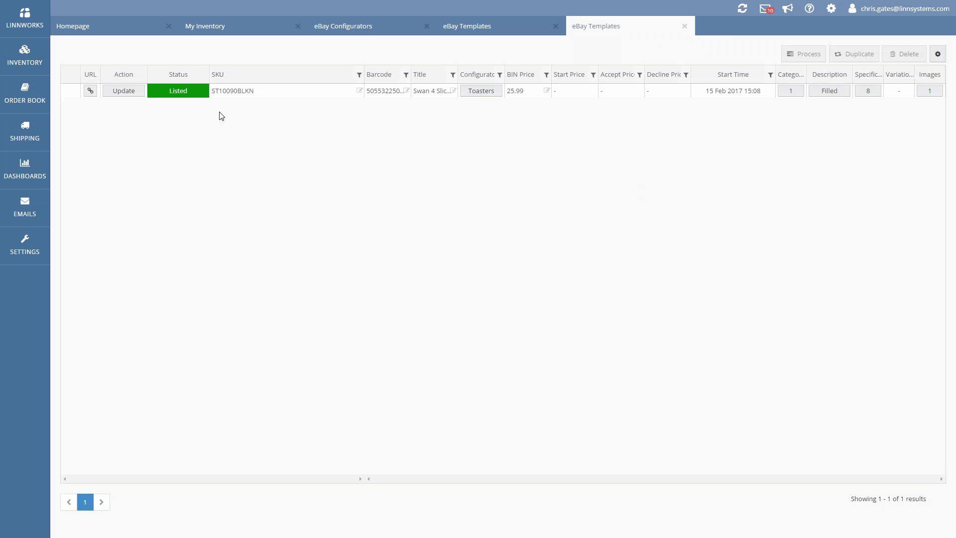
{"action": "left_click", "coordinate": [90, 94]}
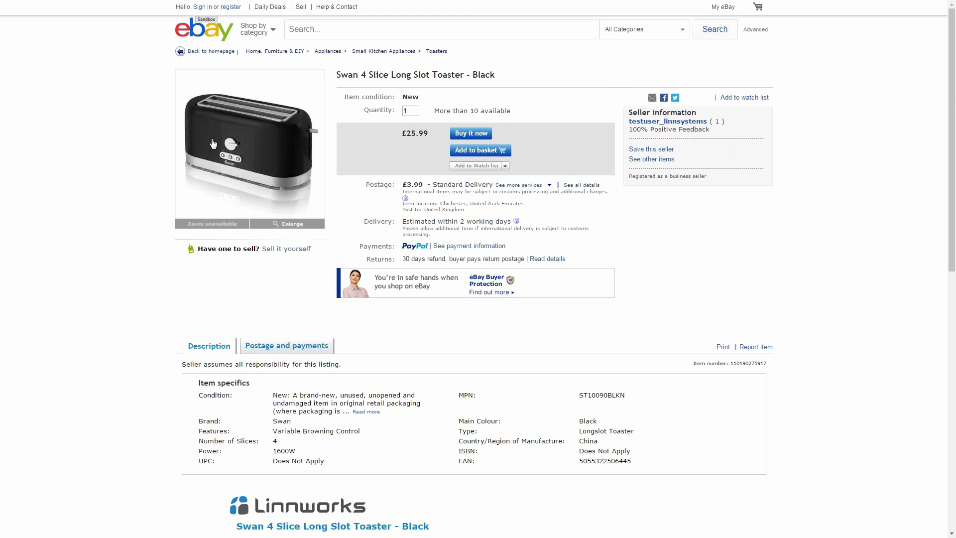
Step: Examine the item specifics section on the Swan toaster's eBay listing page
{"action": "scroll", "coordinate": [127, 175], "scroll_direction": "down", "scroll_amount": 4}
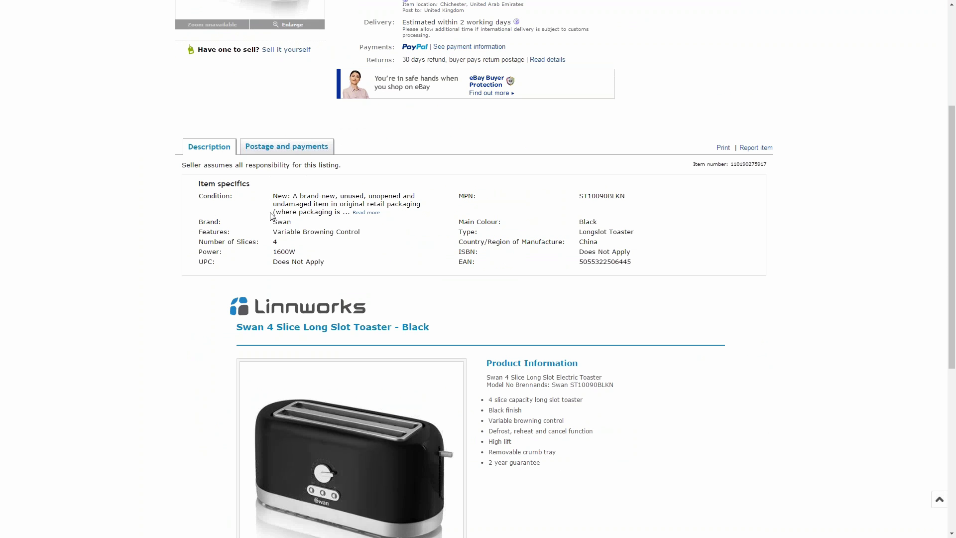
{"action": "left_click_drag", "start_coordinate": [200, 184], "coordinate": [231, 239]}
{"action": "left_click", "coordinate": [242, 211]}
{"action": "left_click", "coordinate": [231, 239]}
{"action": "scroll", "coordinate": [209, 242], "scroll_direction": "down", "scroll_amount": 2}
{"action": "scroll", "coordinate": [153, 285], "scroll_direction": "up", "scroll_amount": 1}
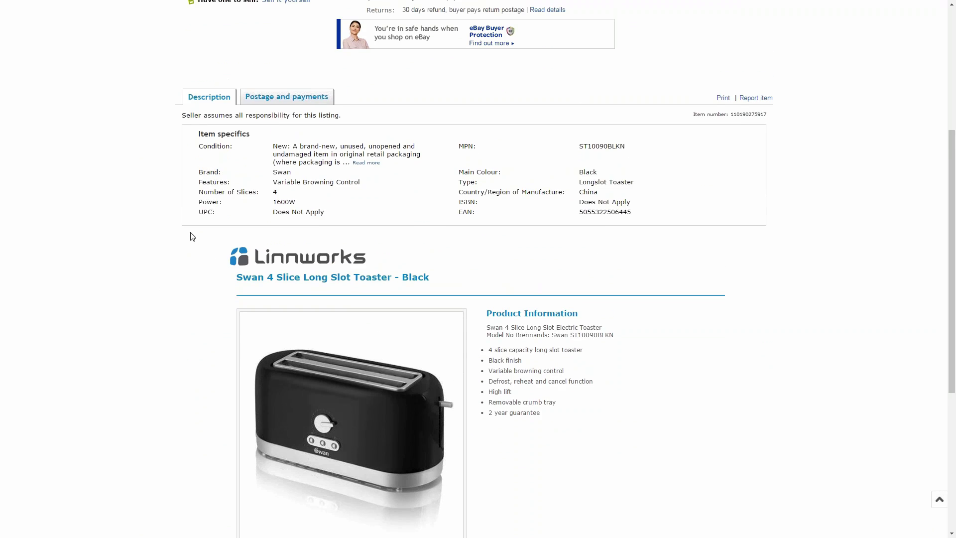
Step: Review the branded description layout below the item specifics and compare it with the listing's header details
{"action": "scroll", "coordinate": [192, 236], "scroll_direction": "down", "scroll_amount": 2}
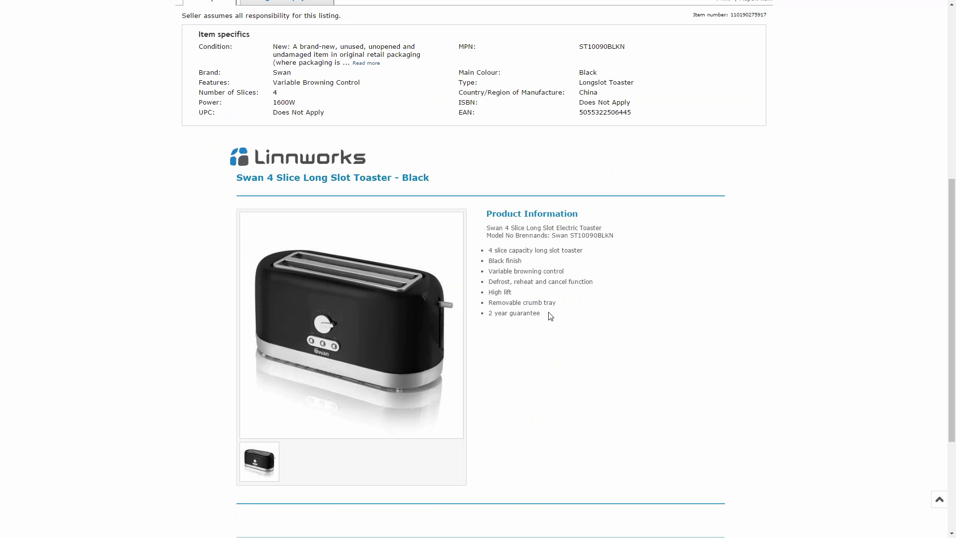
{"action": "left_click_drag", "start_coordinate": [167, 138], "coordinate": [667, 402]}
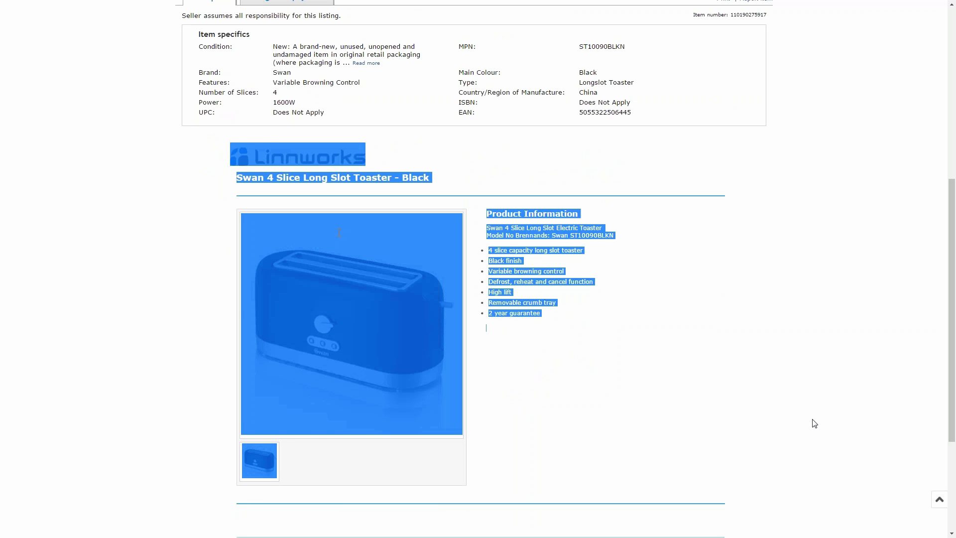
{"action": "left_click", "coordinate": [939, 499]}
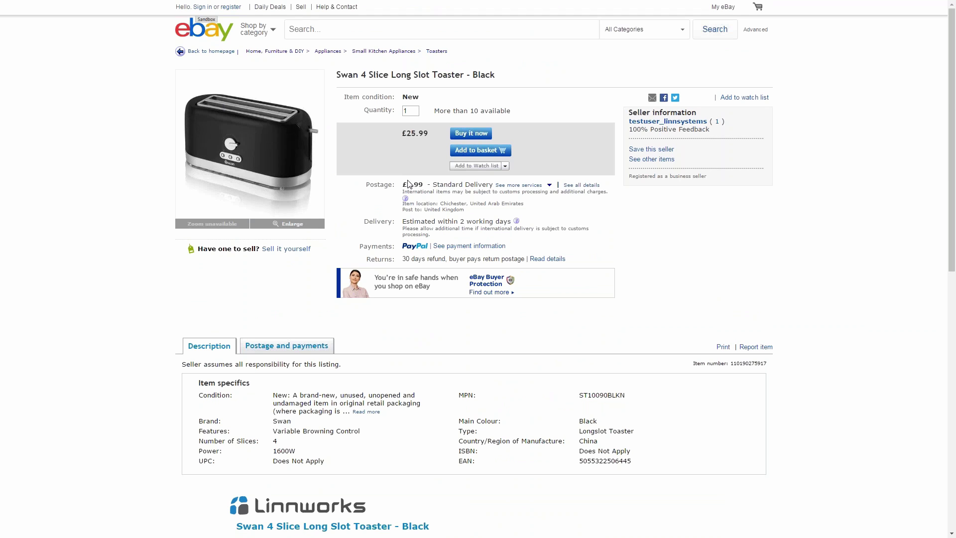
{"action": "scroll", "coordinate": [207, 215], "scroll_direction": "down", "scroll_amount": 9}
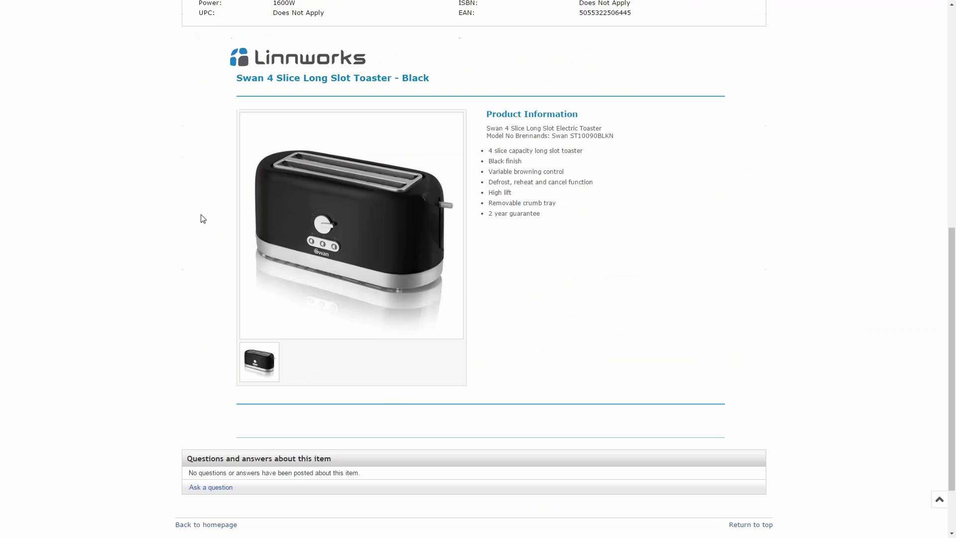
{"action": "scroll", "coordinate": [203, 219], "scroll_direction": "up", "scroll_amount": 1}
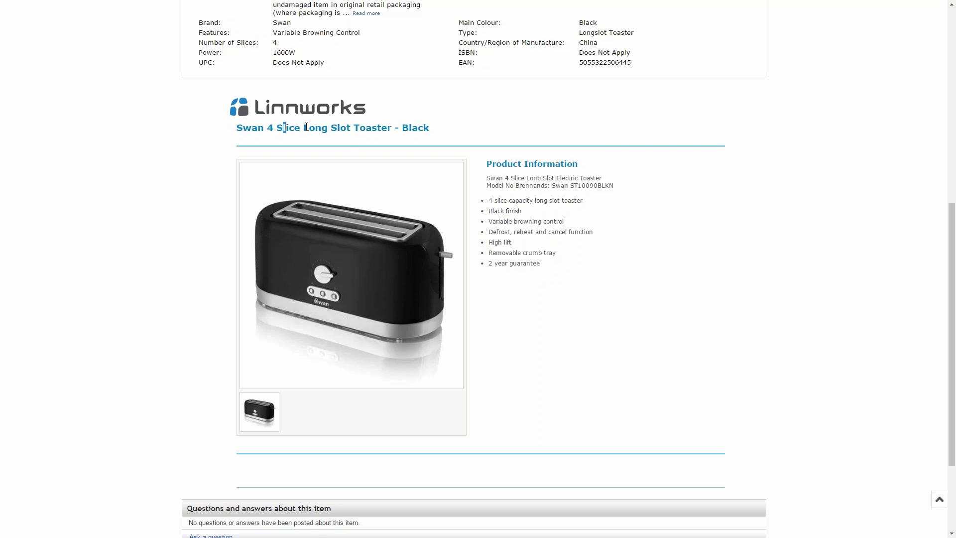
Step: Check the Product Information text and feature list in the listing's description
{"action": "left_click_drag", "start_coordinate": [351, 150], "coordinate": [539, 162]}
{"action": "left_click", "coordinate": [580, 329]}
{"action": "left_click_drag", "start_coordinate": [565, 265], "coordinate": [493, 171]}
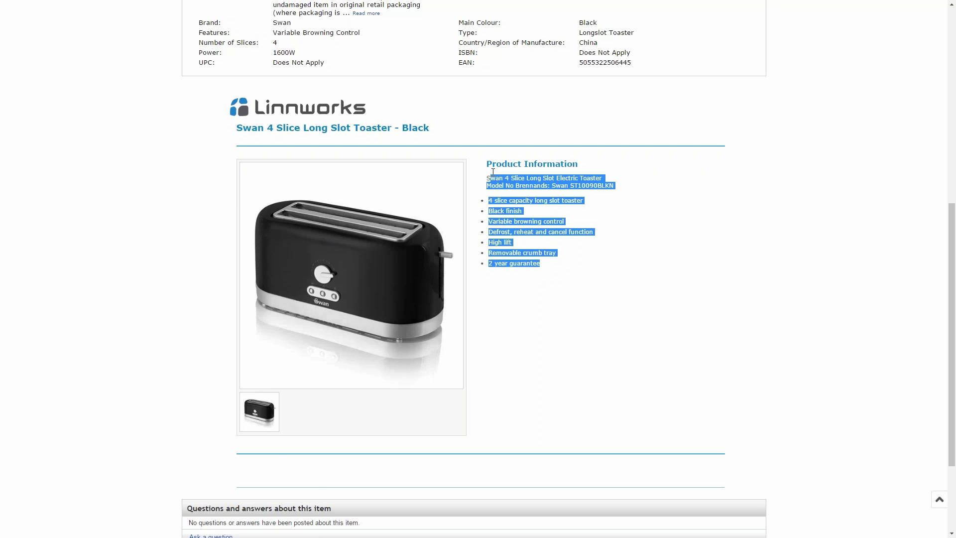
{"action": "left_click", "coordinate": [560, 255]}
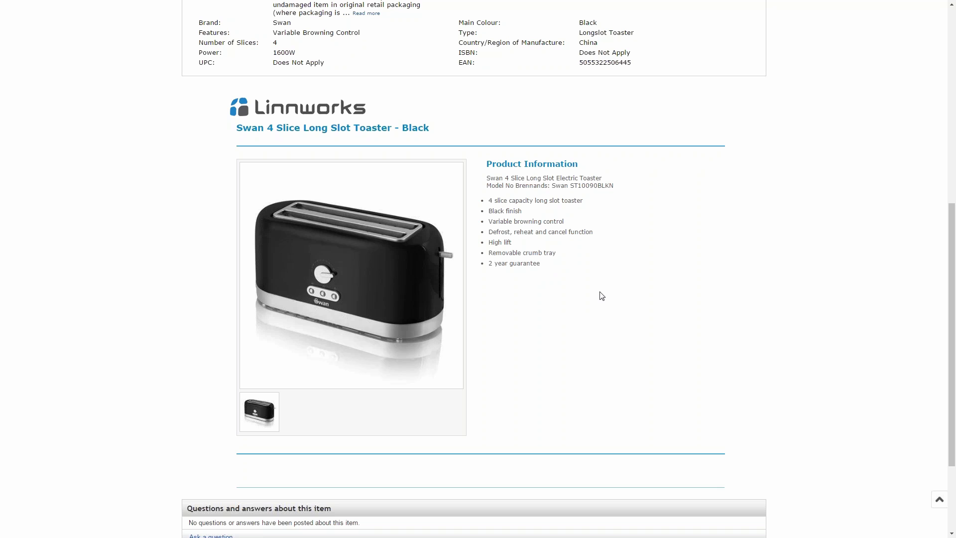
Step: Switch back to Linnworks and review the Main Colour and Type values in the Swan 4 Slice toaster template's specifications
{"action": "key", "text": "F11"}
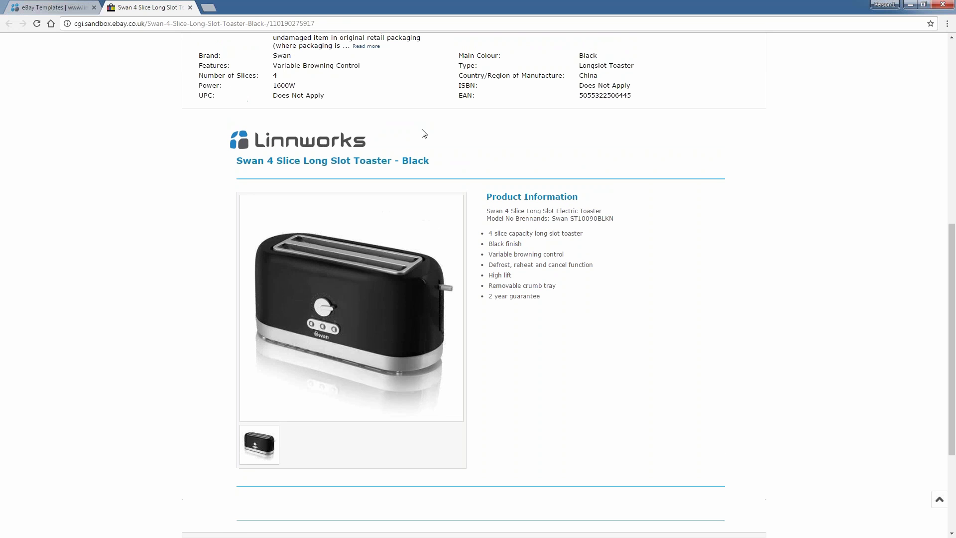
{"action": "left_click", "coordinate": [54, 7]}
{"action": "key", "text": "F11"}
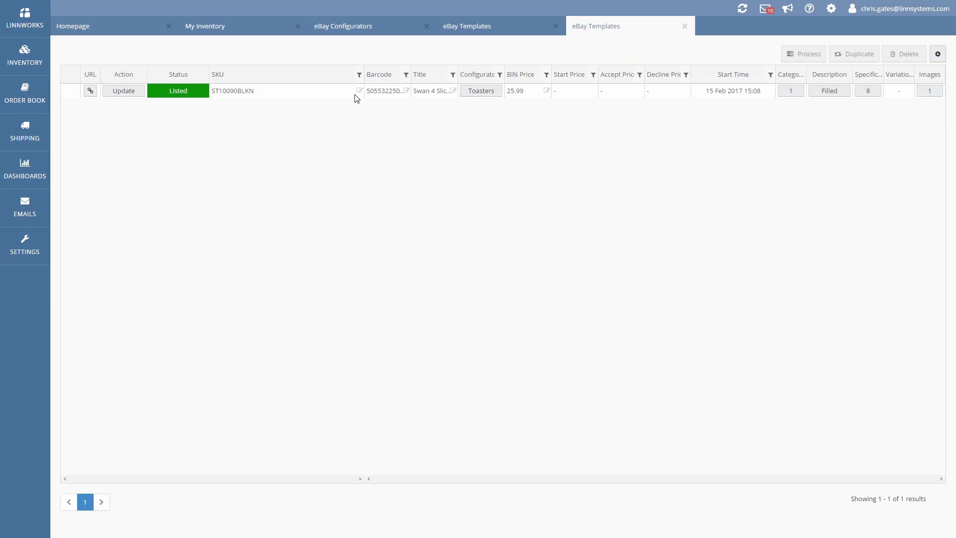
{"action": "left_click", "coordinate": [236, 92]}
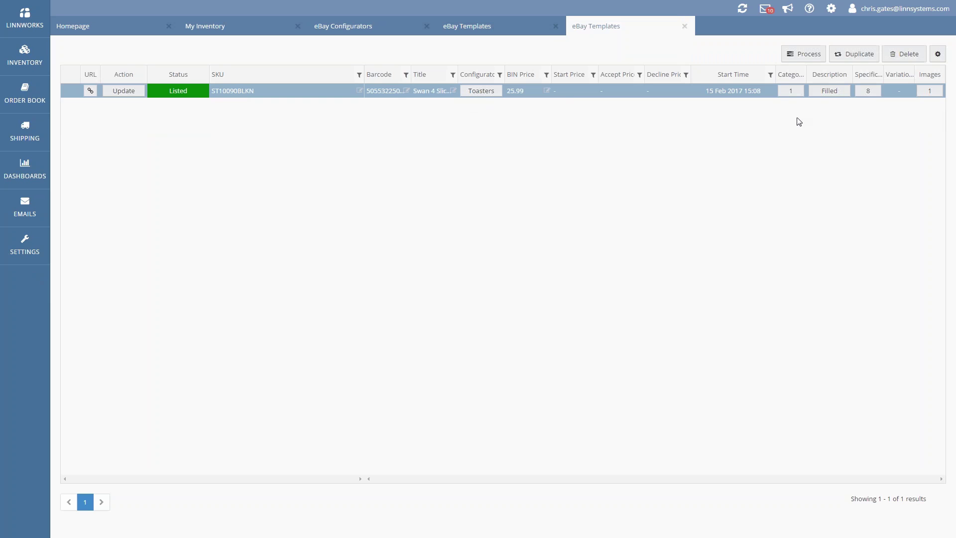
{"action": "left_click", "coordinate": [869, 91]}
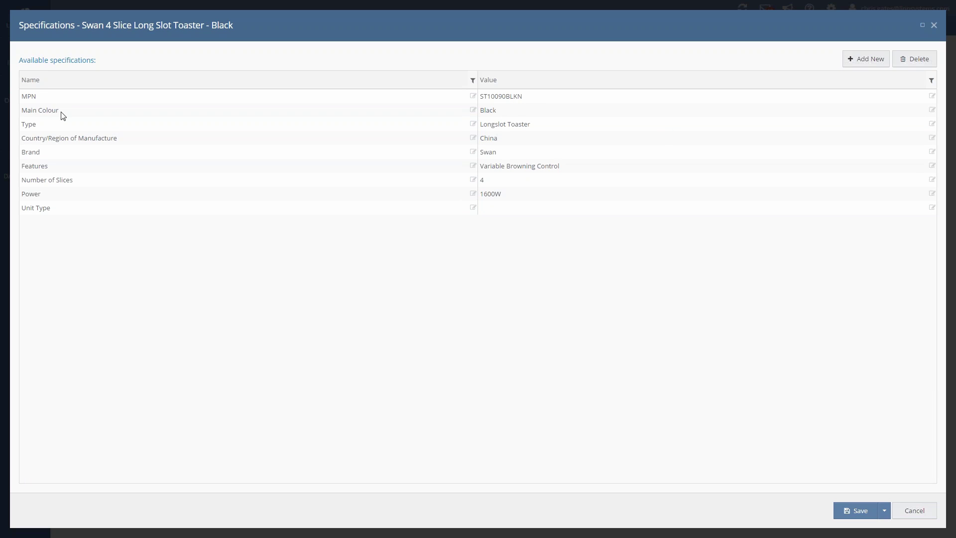
{"action": "left_click", "coordinate": [38, 111]}
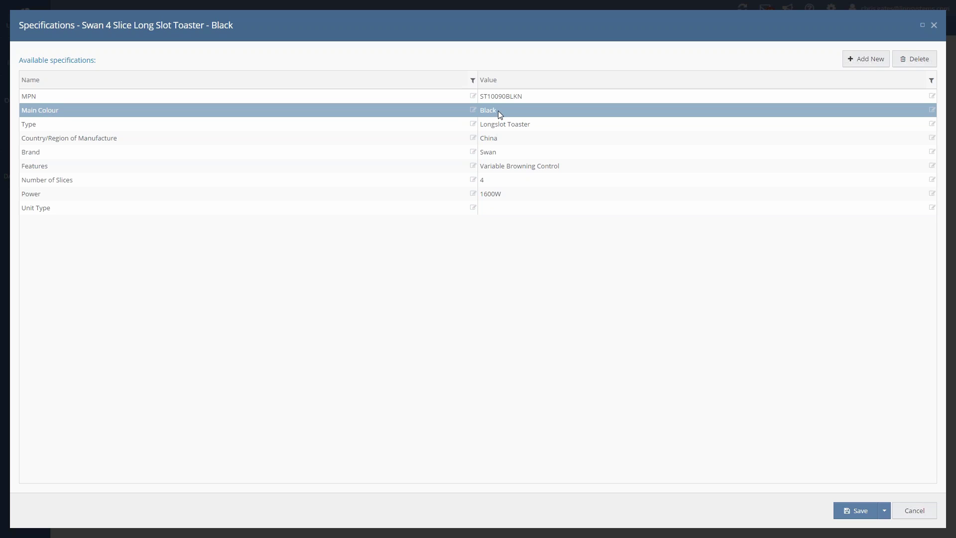
{"action": "left_click", "coordinate": [500, 126]}
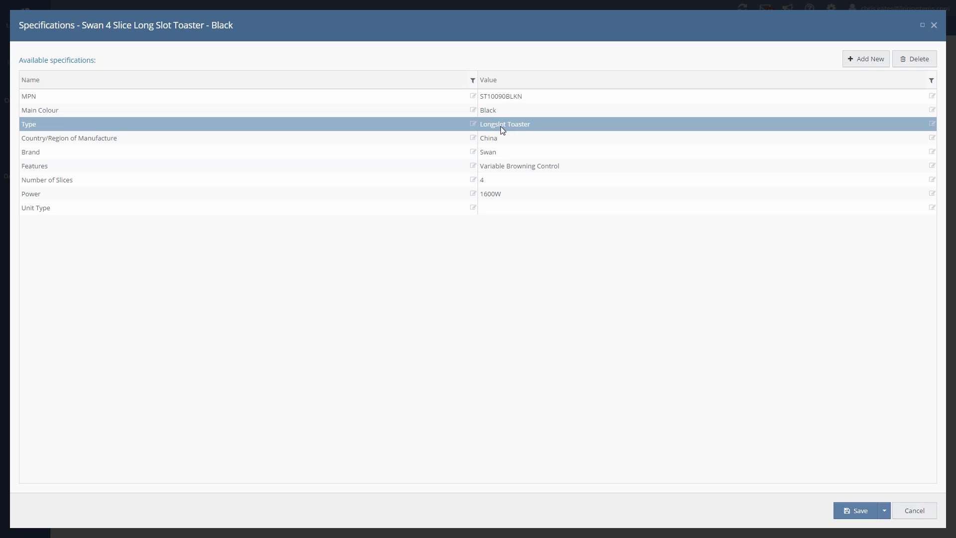
{"action": "left_click", "coordinate": [934, 24]}
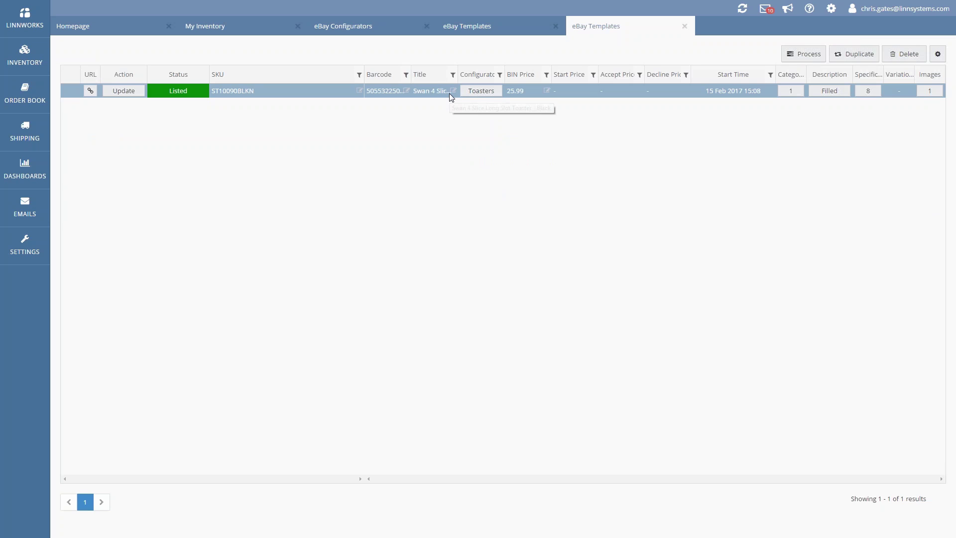
Step: Check the listing error of the unlisted Morphy Richards template and view the eBay configurators
{"action": "left_click", "coordinate": [488, 29]}
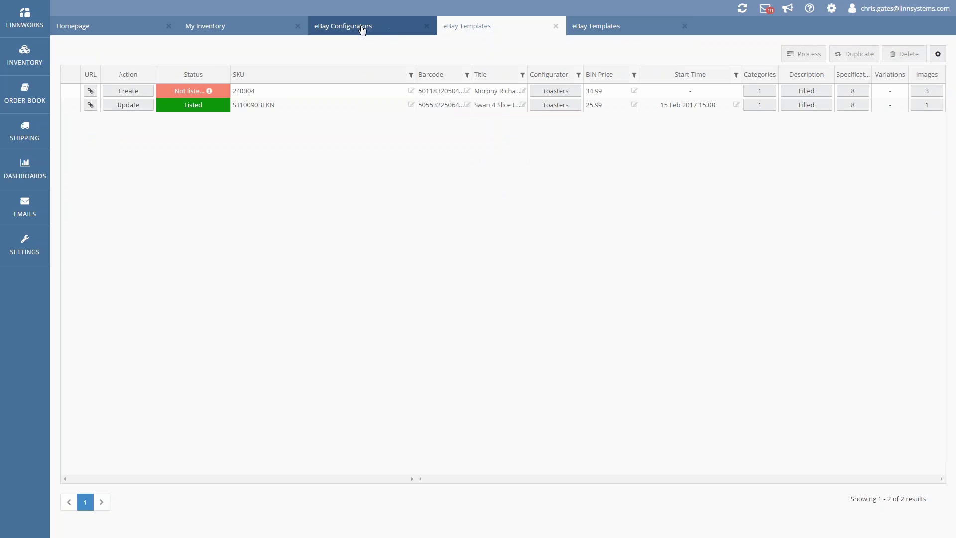
{"action": "left_click", "coordinate": [363, 28]}
{"action": "left_click", "coordinate": [494, 33]}
{"action": "mouse_move", "coordinate": [186, 92]}
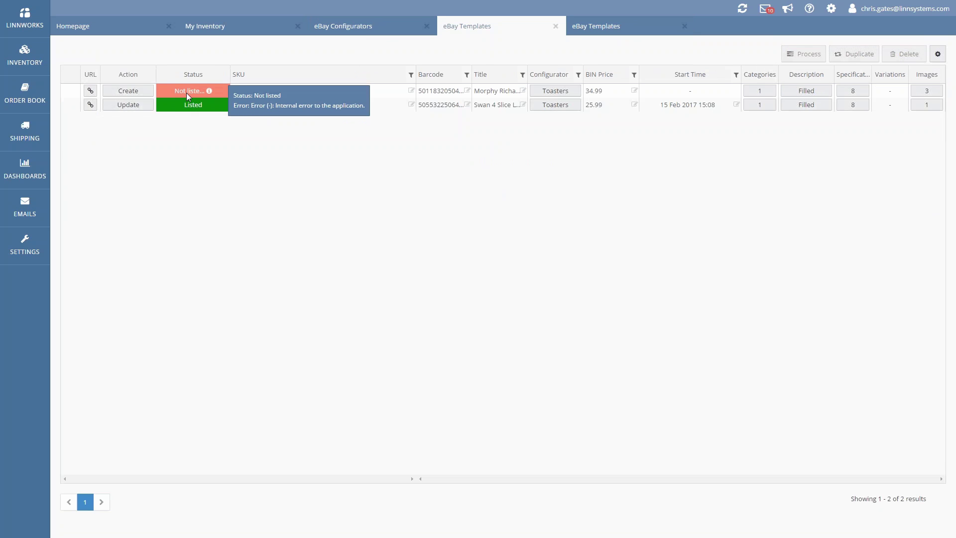
{"action": "left_click", "coordinate": [134, 91]}
{"action": "left_click", "coordinate": [363, 28]}
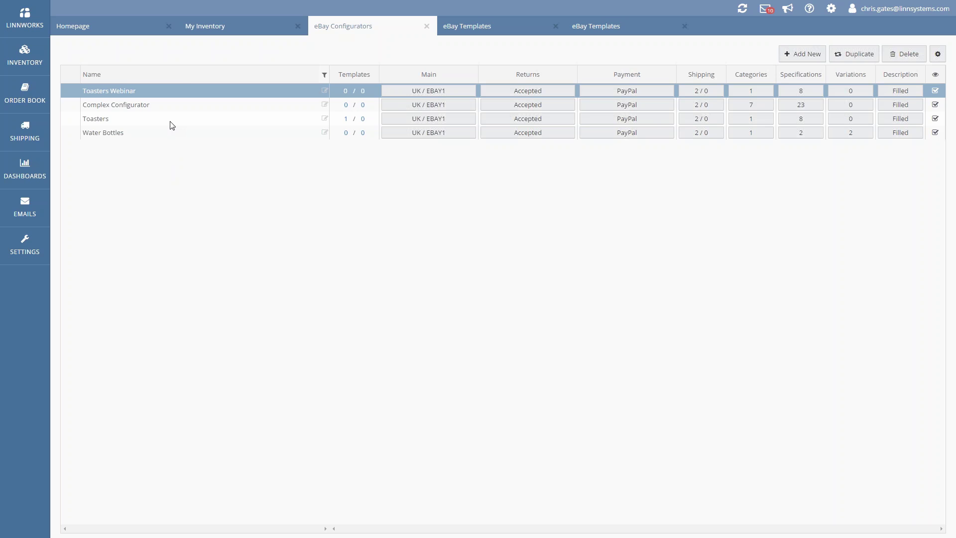
Step: Try to create eBay listings for both toasters in the Not Listed on eBay inventory view using the Toasters configurator
{"action": "left_click", "coordinate": [216, 30]}
{"action": "left_click", "coordinate": [132, 74]}
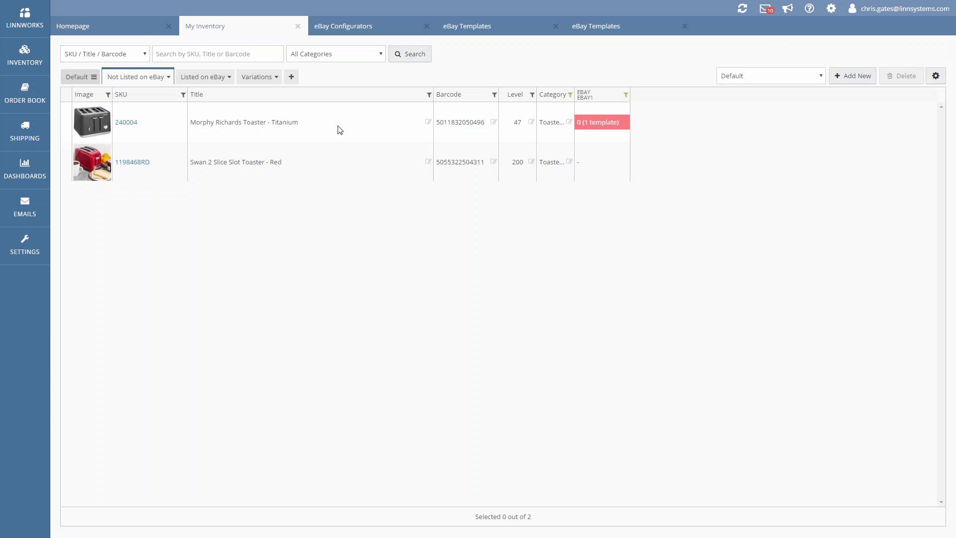
{"action": "left_click", "coordinate": [255, 130]}
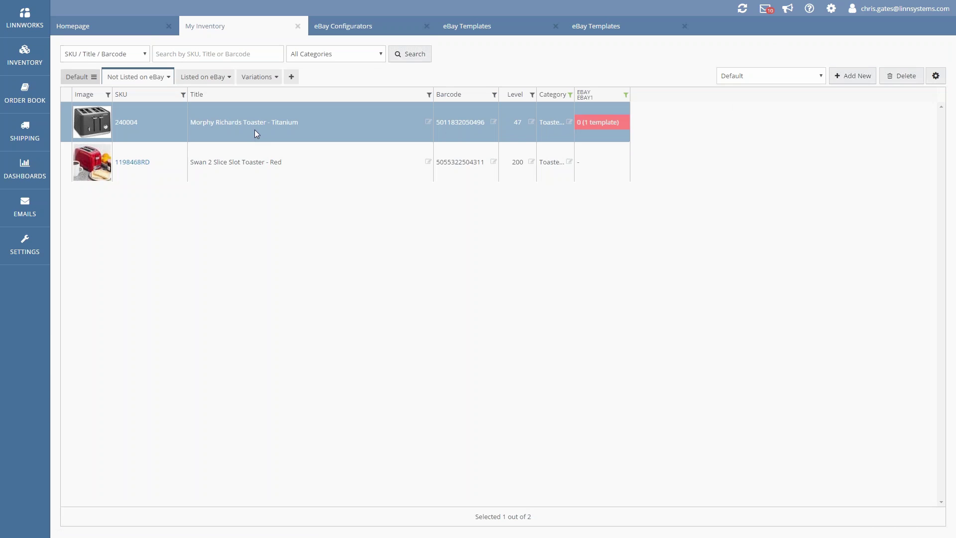
{"action": "left_click", "coordinate": [310, 162], "text": "shift"}
{"action": "right_click", "coordinate": [604, 163]}
{"action": "mouse_move", "coordinate": [640, 194]}
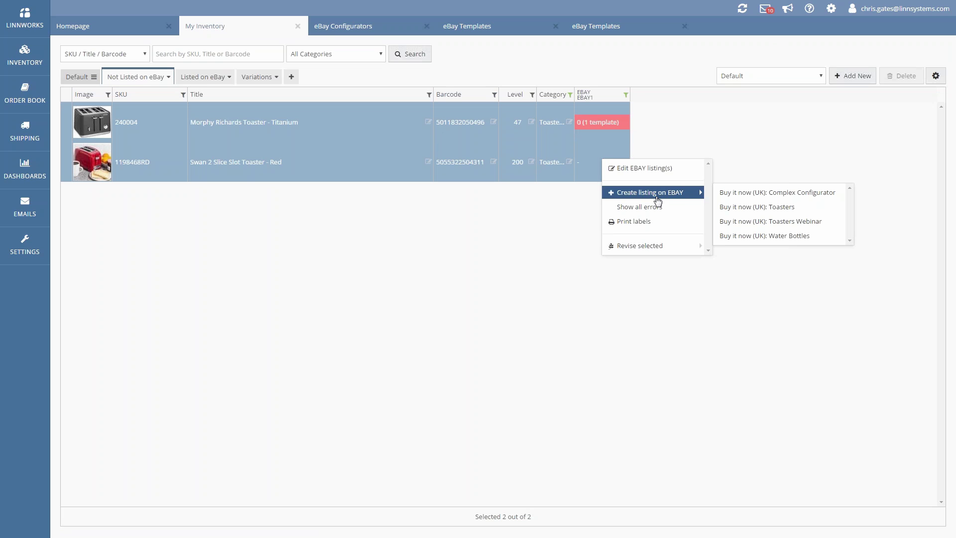
{"action": "left_click", "coordinate": [805, 209]}
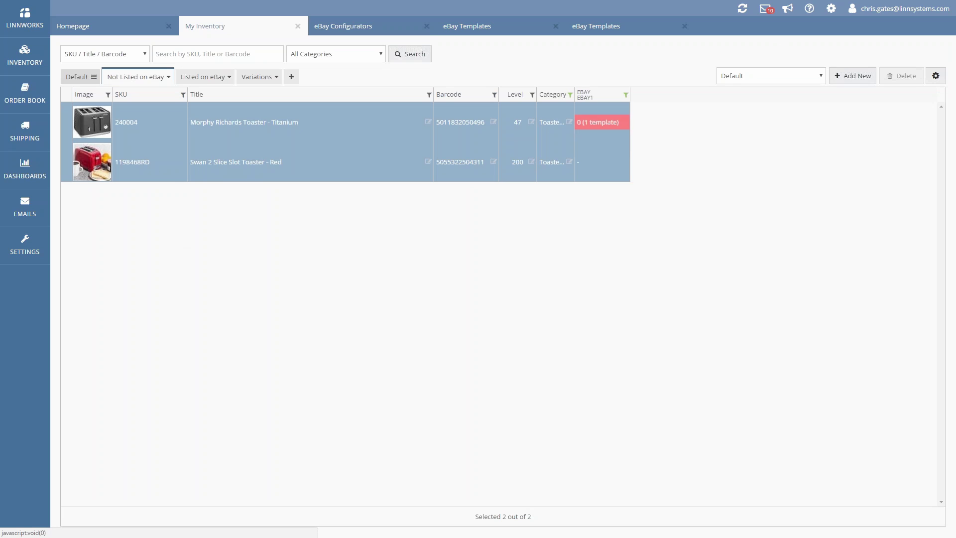
Step: Open the product details of the Swan 2 Slice Slot Toaster - Red and show its extended properties
{"action": "double_click", "coordinate": [142, 169]}
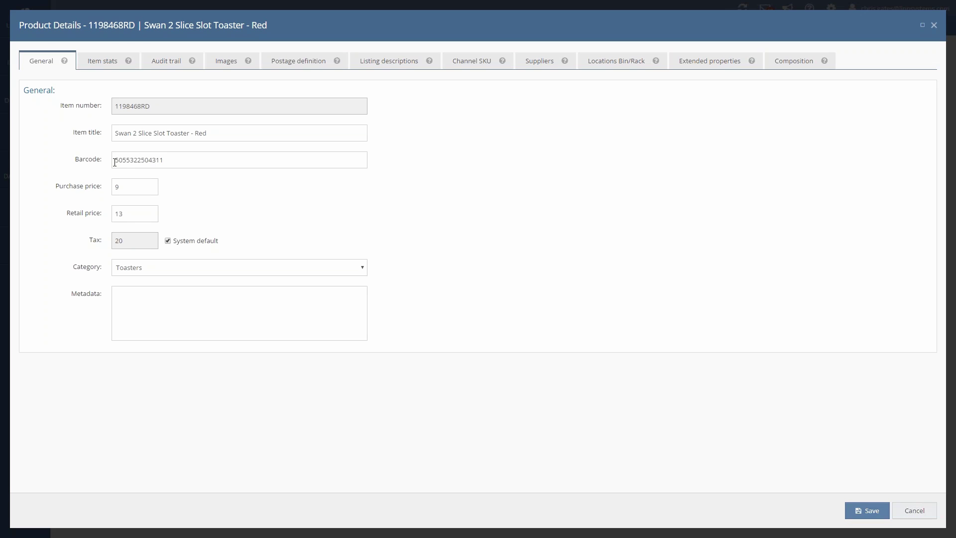
{"action": "left_click", "coordinate": [97, 61]}
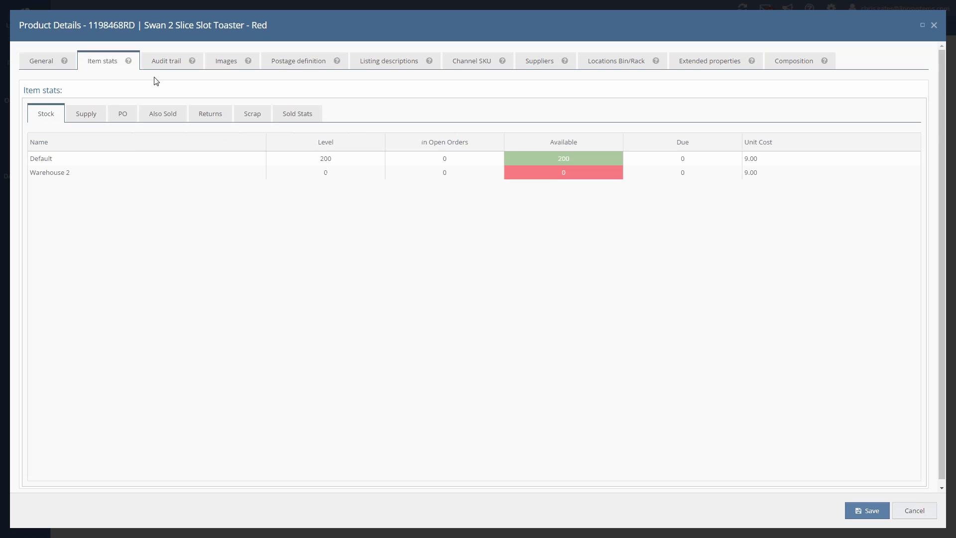
{"action": "left_click", "coordinate": [165, 61]}
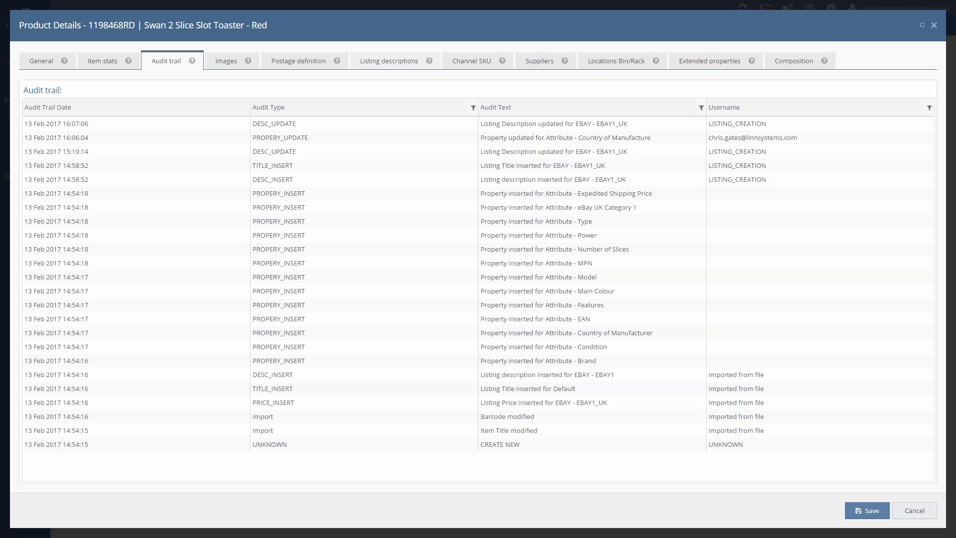
{"action": "left_click", "coordinate": [470, 64]}
{"action": "left_click", "coordinate": [544, 63]}
{"action": "left_click", "coordinate": [625, 61]}
{"action": "left_click", "coordinate": [709, 62]}
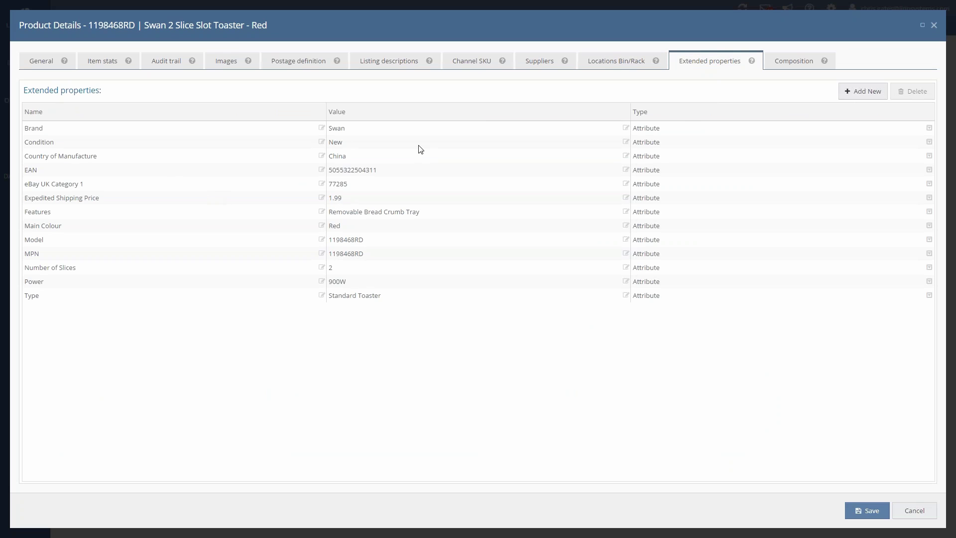
Step: Examine the extended property names, including Brand, Condition, Country of Manufacture, Features and Main Colour, and close the product details
{"action": "double_click", "coordinate": [59, 132]}
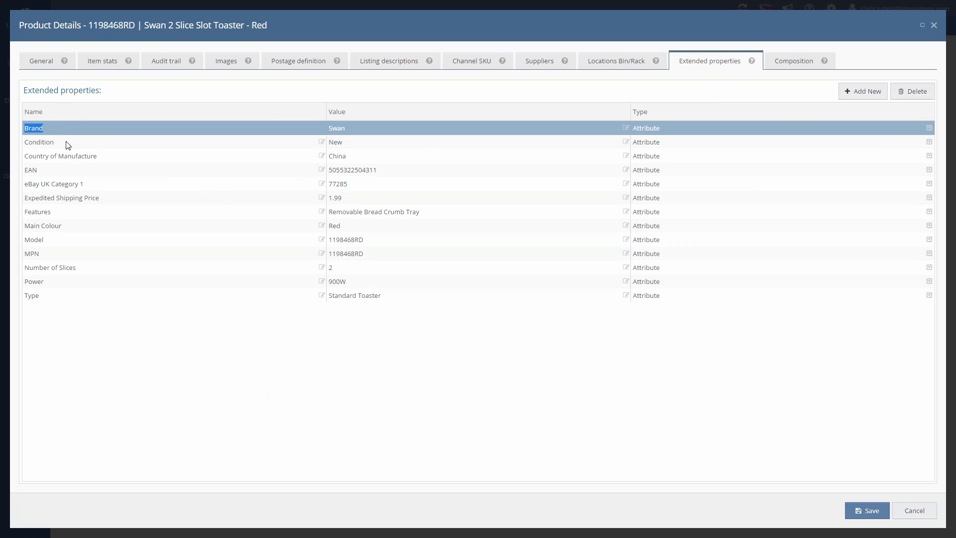
{"action": "double_click", "coordinate": [65, 145]}
{"action": "double_click", "coordinate": [73, 157]}
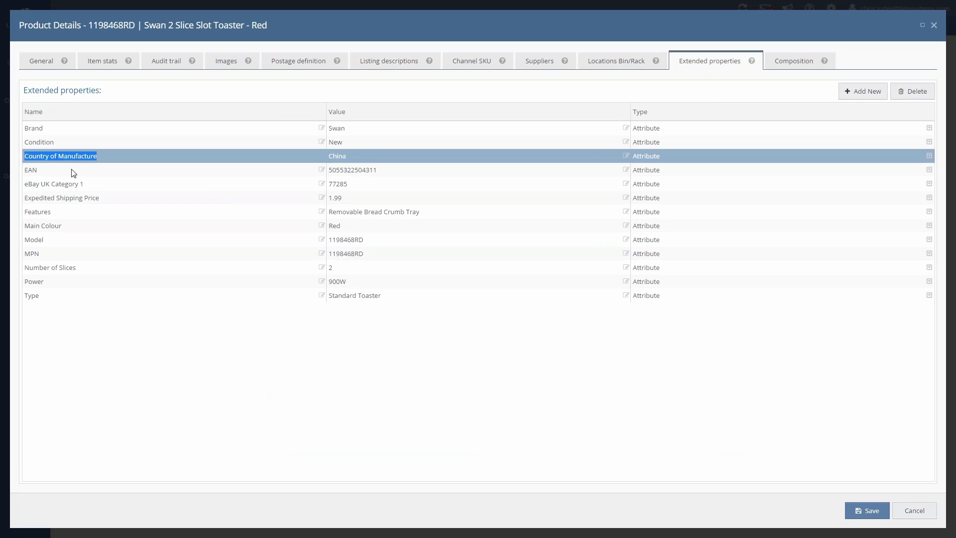
{"action": "double_click", "coordinate": [77, 211]}
{"action": "double_click", "coordinate": [78, 226]}
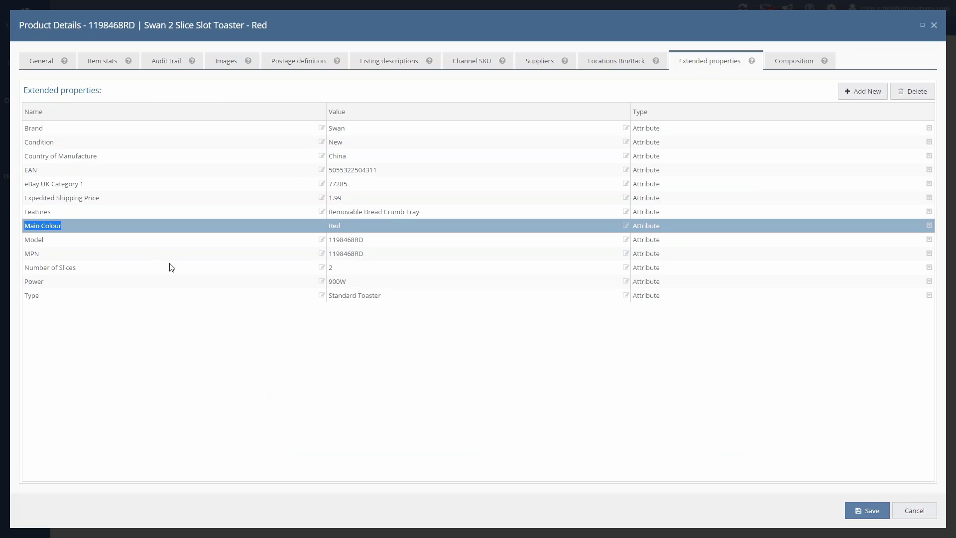
{"action": "left_click", "coordinate": [70, 229]}
{"action": "left_click_drag", "start_coordinate": [70, 228], "coordinate": [25, 227]}
{"action": "left_click", "coordinate": [354, 223]}
{"action": "left_click", "coordinate": [71, 226]}
{"action": "left_click", "coordinate": [932, 25]}
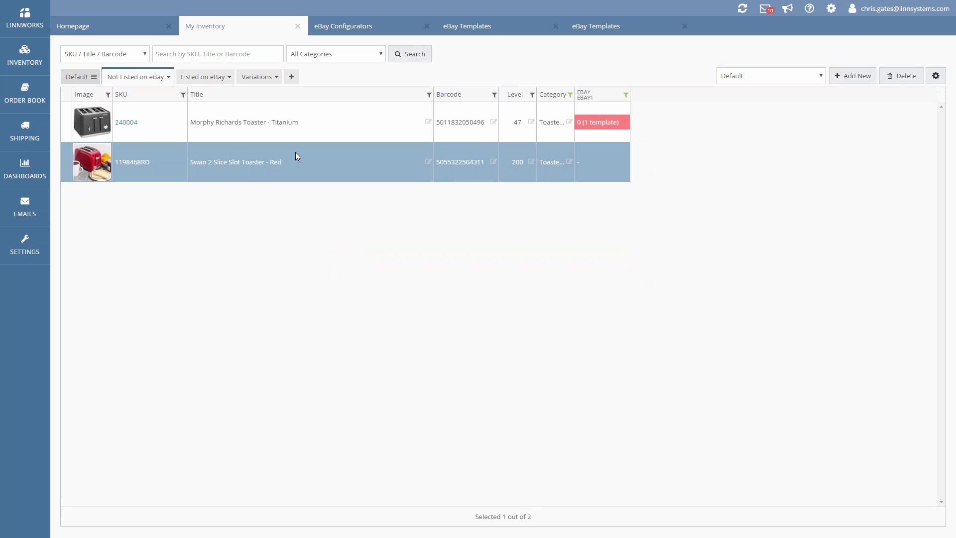
Step: Try to create an eBay listing for the Swan 2 Slice Slot Toaster - Red using the Toasters configurator
{"action": "right_click", "coordinate": [604, 167]}
{"action": "mouse_move", "coordinate": [667, 201]}
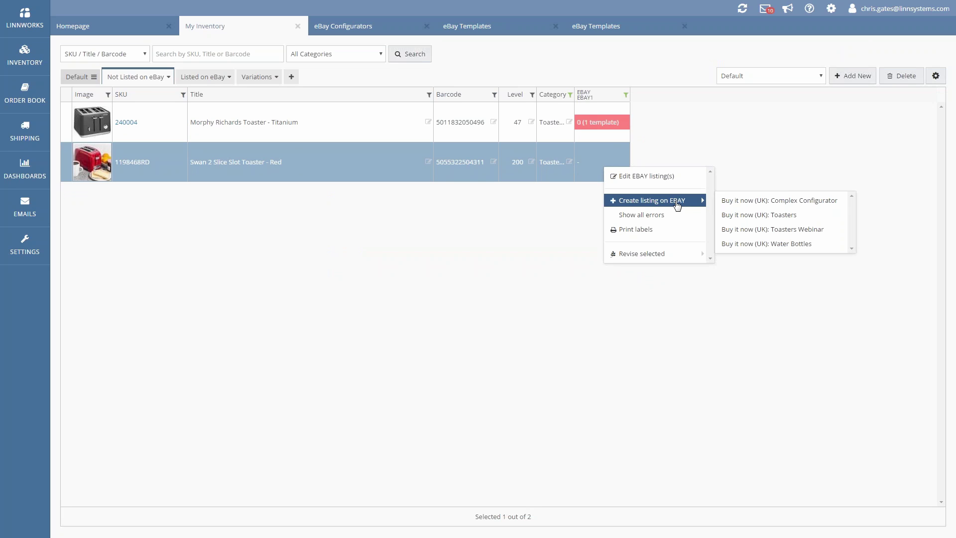
{"action": "left_click", "coordinate": [813, 219]}
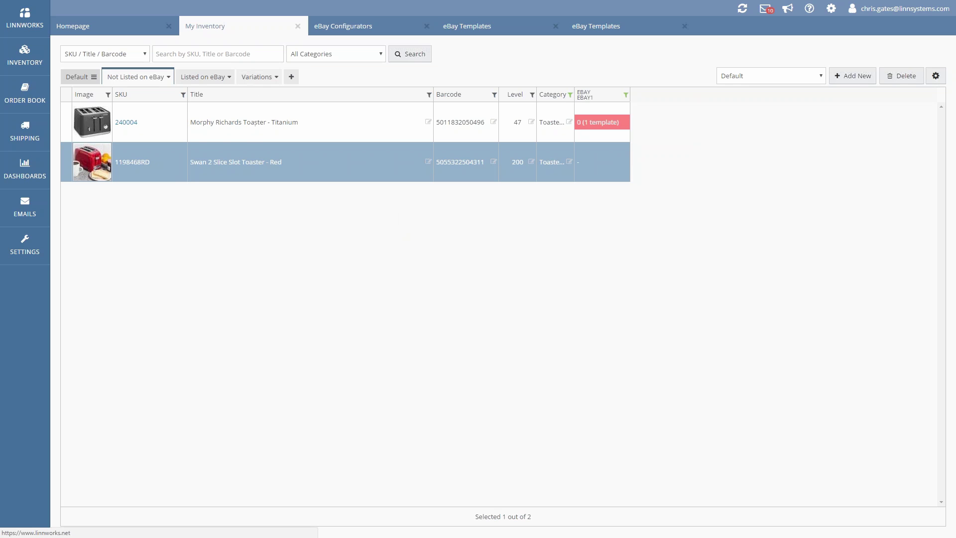
Step: Show the Variations inventory view, expand the Sistema Plastice Water Bottles group and look through its size and colour variations
{"action": "left_click", "coordinate": [255, 81]}
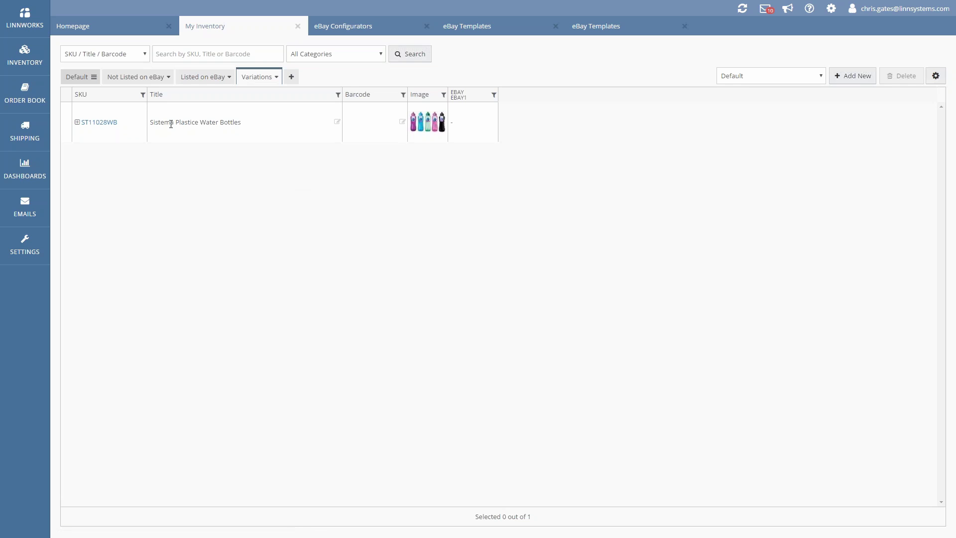
{"action": "left_click", "coordinate": [78, 123]}
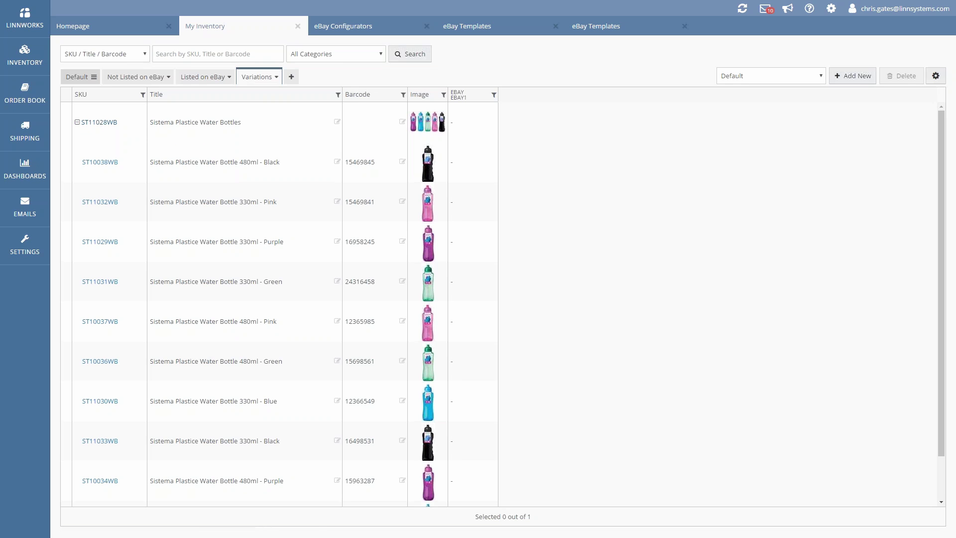
{"action": "scroll", "coordinate": [337, 180], "scroll_direction": "down", "scroll_amount": 1}
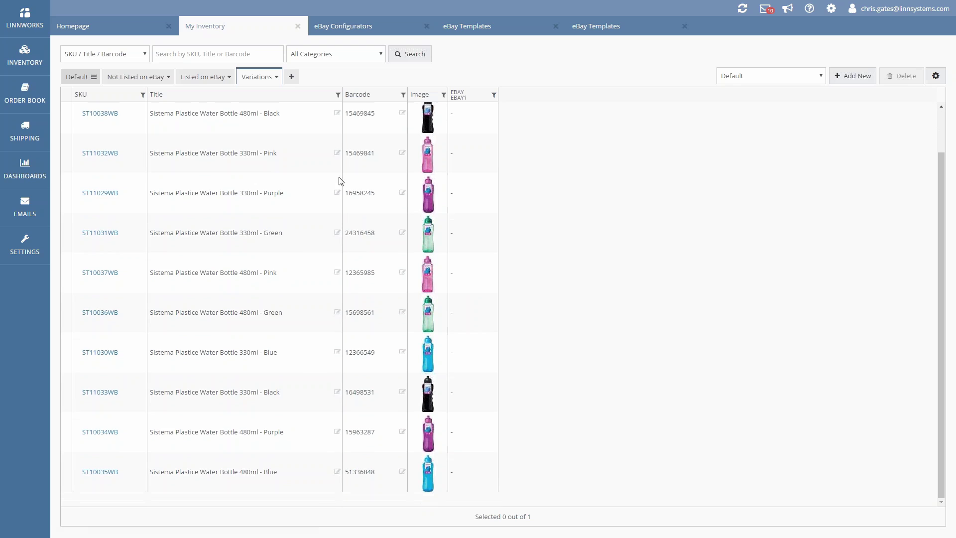
{"action": "mouse_move", "coordinate": [439, 194]}
{"action": "mouse_move", "coordinate": [430, 314]}
{"action": "left_click", "coordinate": [252, 193]}
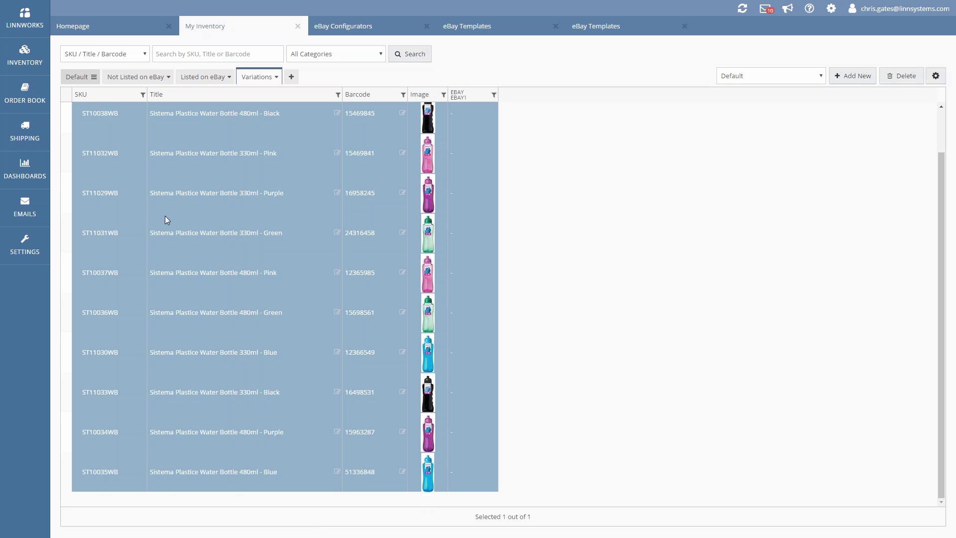
{"action": "scroll", "coordinate": [166, 216], "scroll_direction": "up", "scroll_amount": 1}
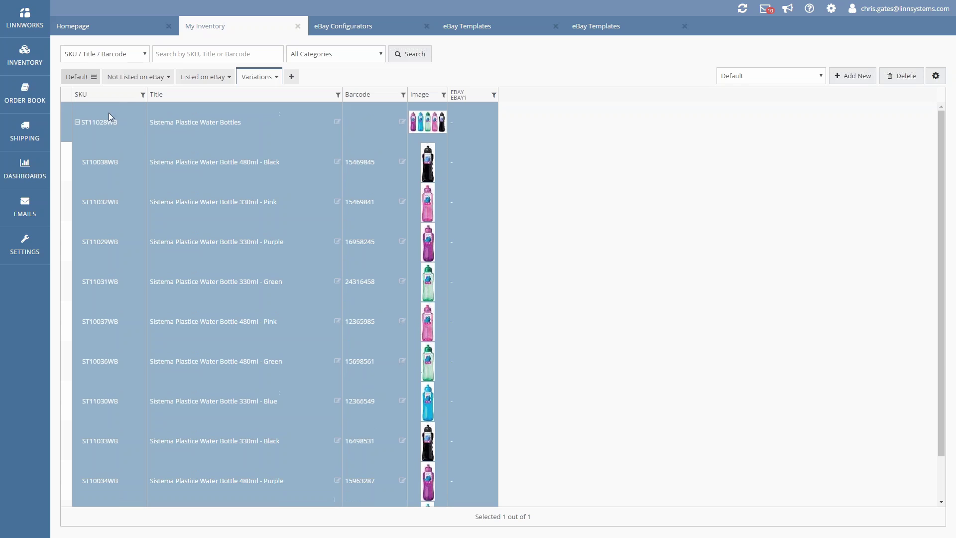
Step: Open the product details of the water bottles parent item ST11028WB and review its channel prices, titles and descriptions
{"action": "left_click", "coordinate": [110, 126]}
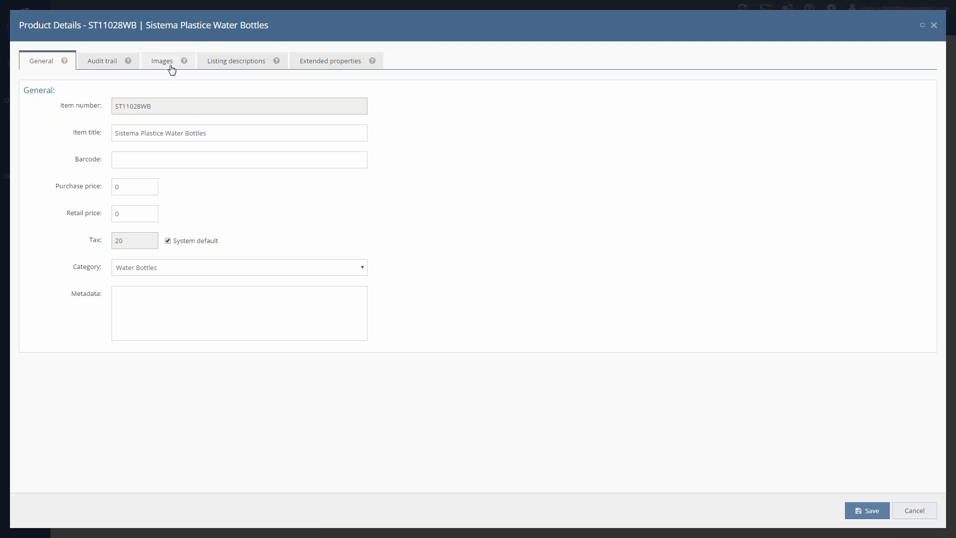
{"action": "left_click", "coordinate": [234, 63]}
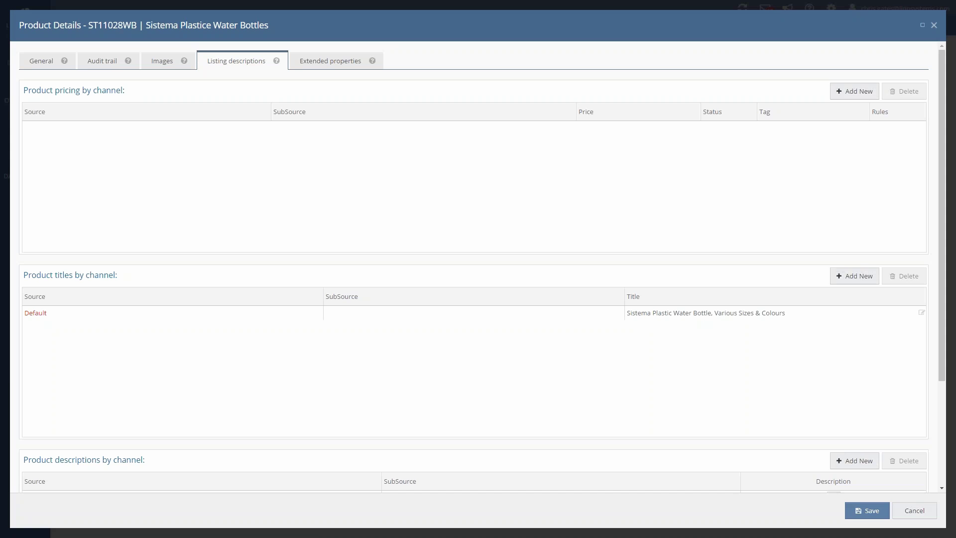
{"action": "scroll", "coordinate": [202, 209], "scroll_direction": "down", "scroll_amount": 2}
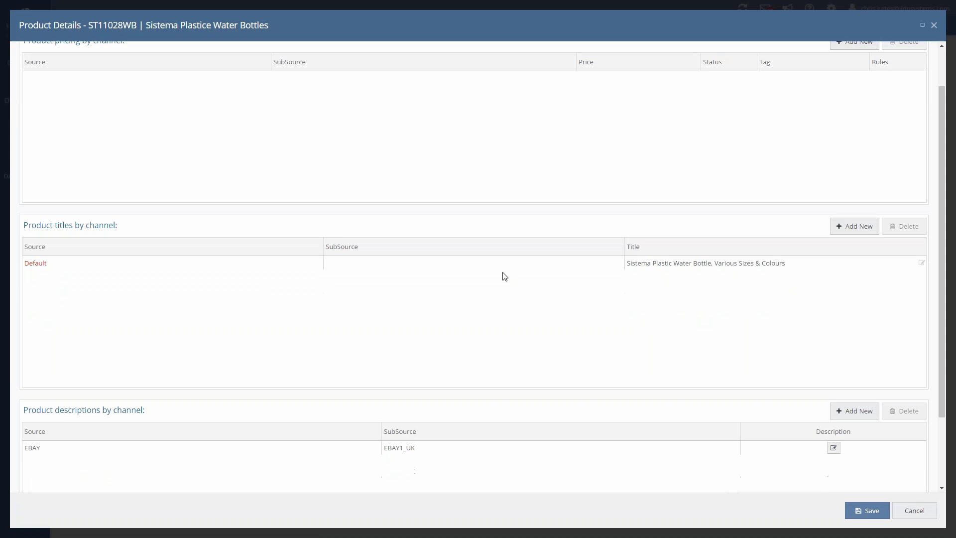
{"action": "left_click", "coordinate": [669, 265]}
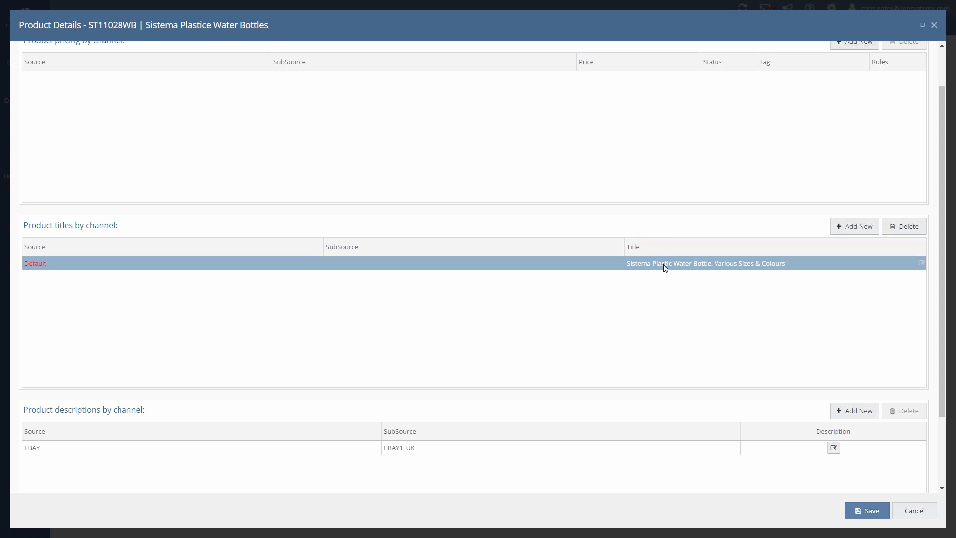
{"action": "scroll", "coordinate": [663, 264], "scroll_direction": "down", "scroll_amount": 2}
{"action": "left_click", "coordinate": [647, 358]}
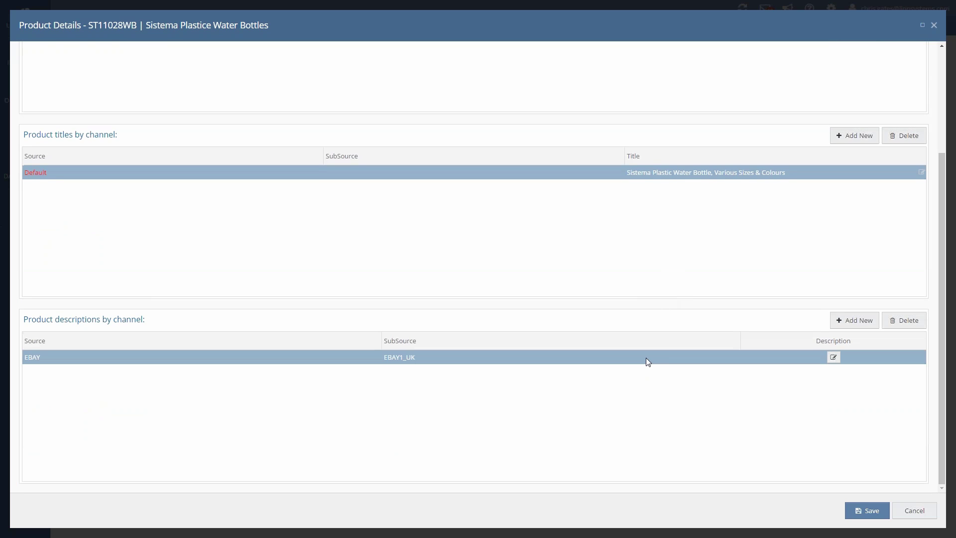
{"action": "scroll", "coordinate": [646, 358], "scroll_direction": "up", "scroll_amount": 3}
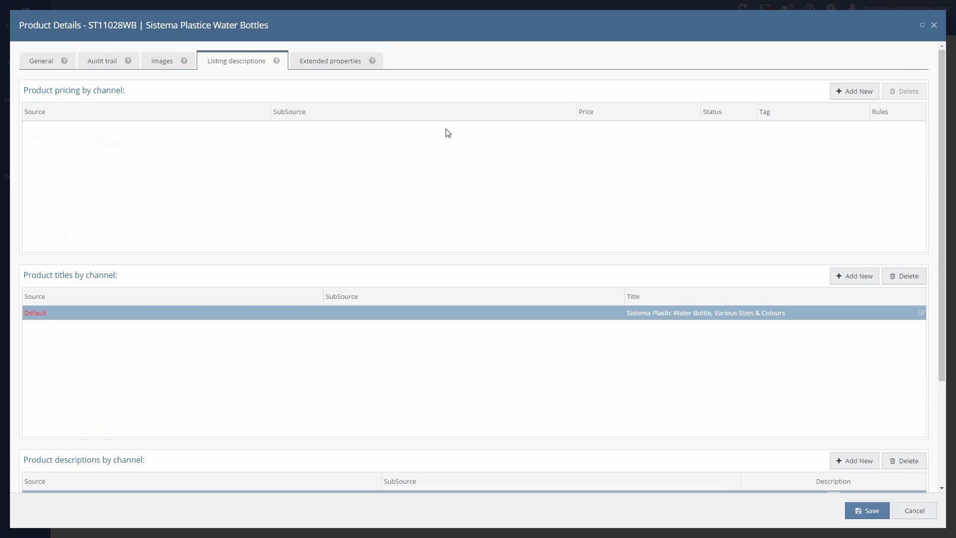
Step: Examine the parent item's extended properties, including Brand, Condition, Country of Manufacture and Material, and close the product details
{"action": "left_click", "coordinate": [313, 62]}
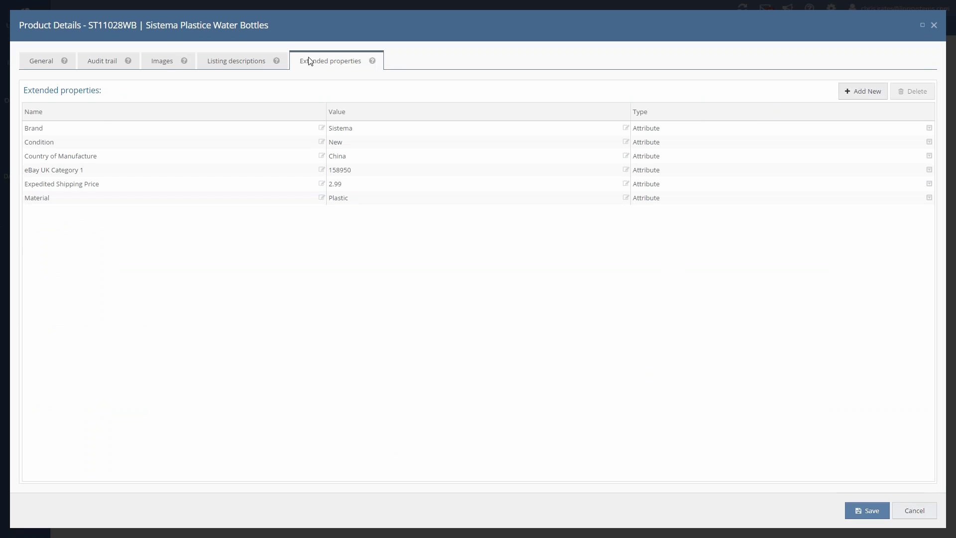
{"action": "left_click", "coordinate": [103, 129]}
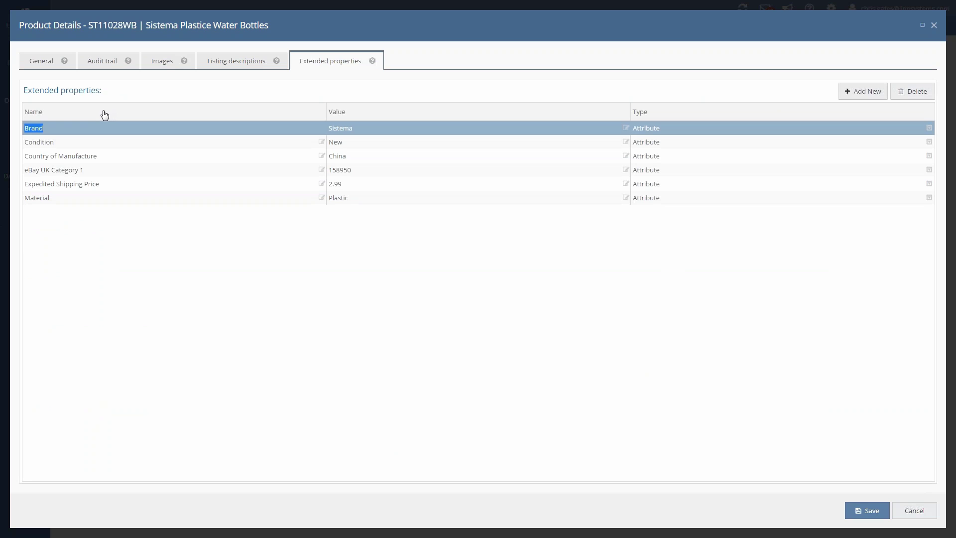
{"action": "key", "text": "Down"}
{"action": "key", "text": "Return"}
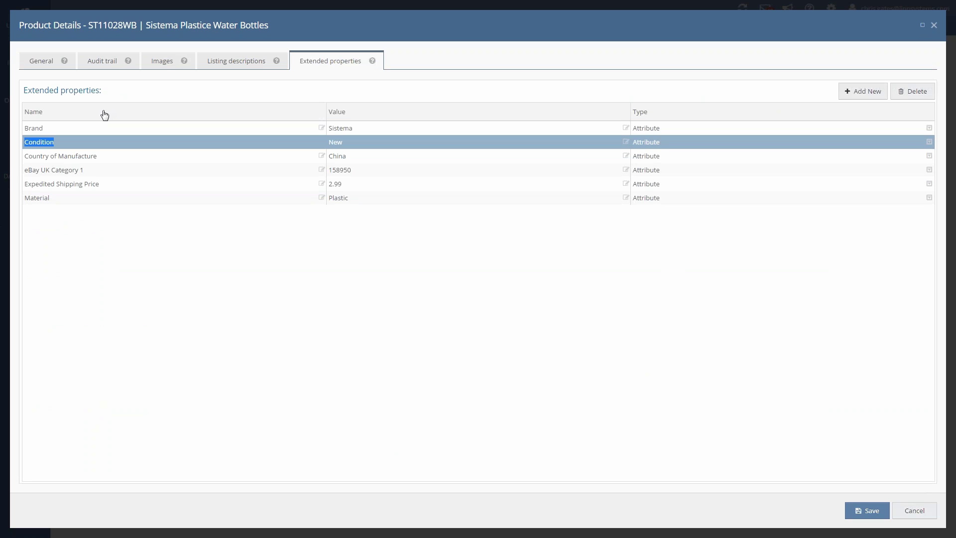
{"action": "left_click", "coordinate": [147, 158]}
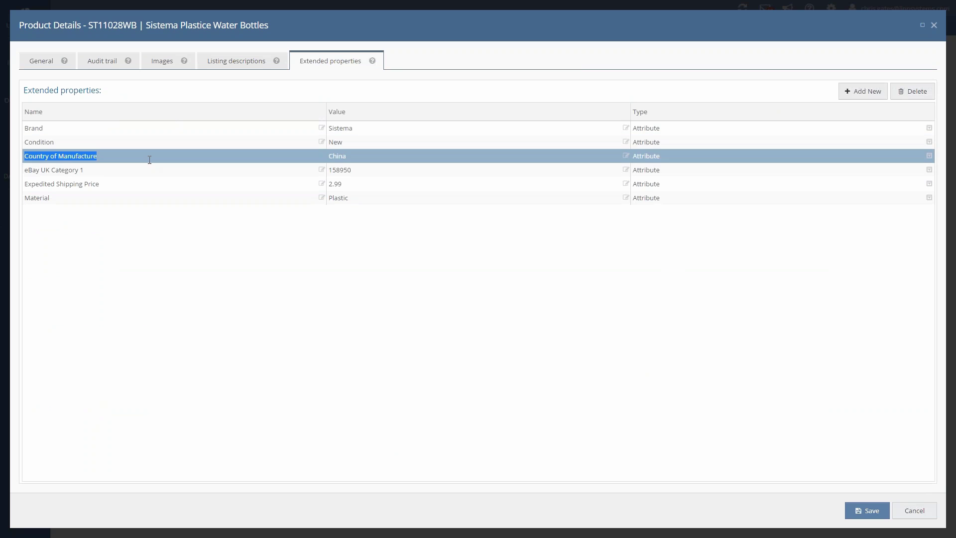
{"action": "left_click", "coordinate": [151, 175]}
{"action": "left_click", "coordinate": [145, 197]}
{"action": "left_click", "coordinate": [138, 210]}
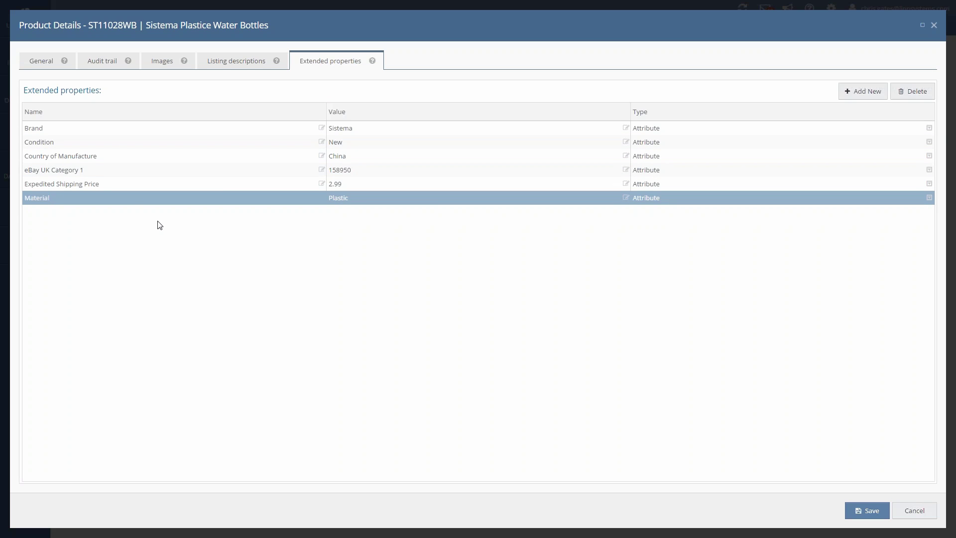
{"action": "left_click", "coordinate": [934, 26]}
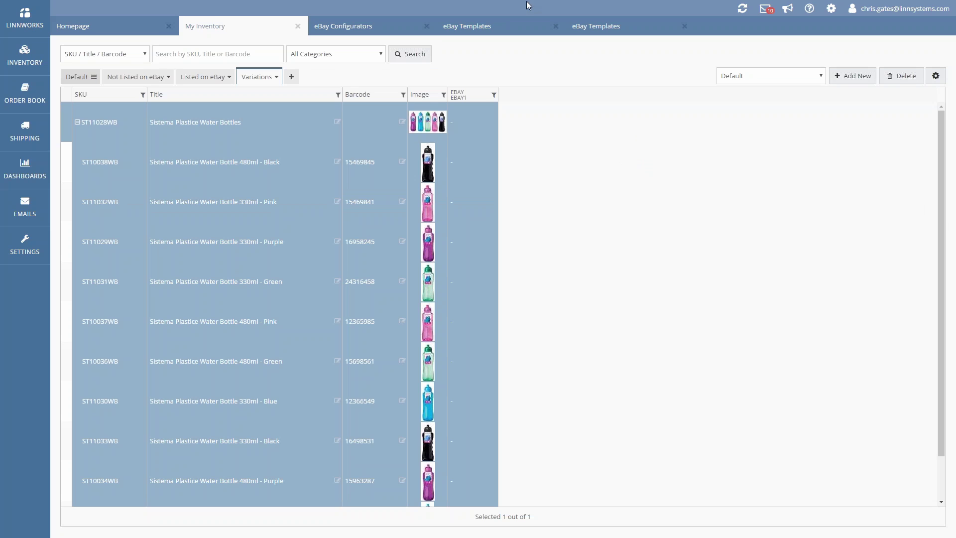
Step: Open the product details of the Sistema 480ml - Black variation and review its image and its listing prices, titles and descriptions
{"action": "left_click", "coordinate": [106, 168]}
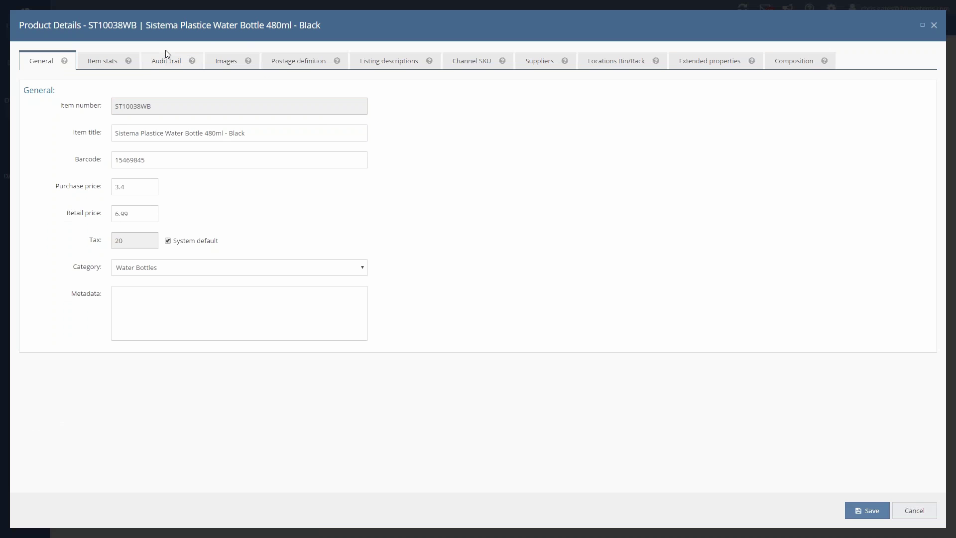
{"action": "left_click", "coordinate": [226, 63]}
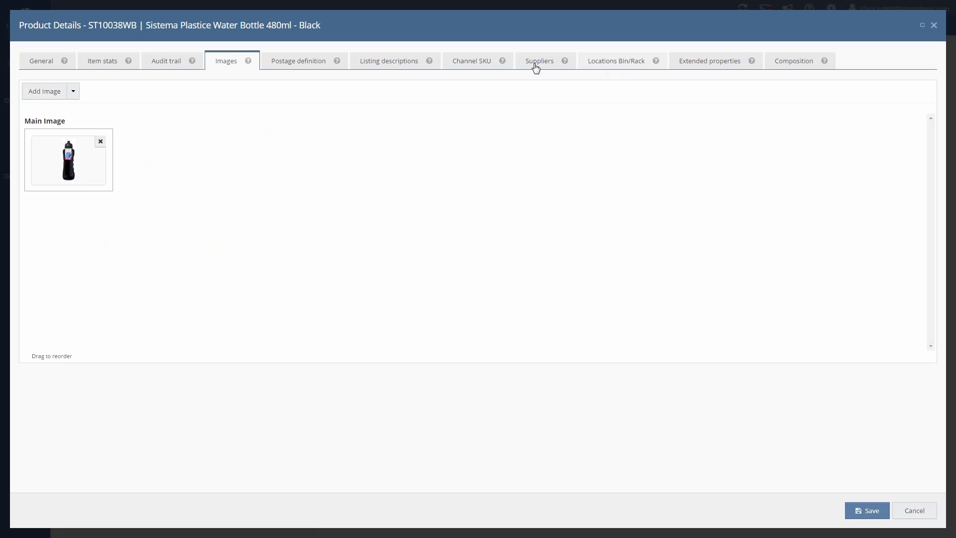
{"action": "left_click", "coordinate": [383, 70]}
{"action": "scroll", "coordinate": [315, 257], "scroll_direction": "down", "scroll_amount": 2}
{"action": "scroll", "coordinate": [314, 257], "scroll_direction": "down", "scroll_amount": 1}
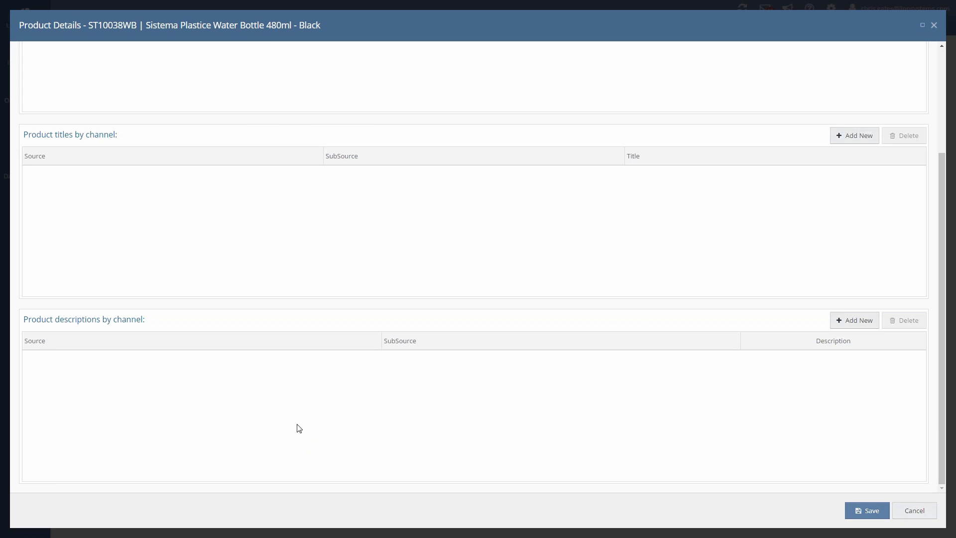
{"action": "scroll", "coordinate": [298, 427], "scroll_direction": "up", "scroll_amount": 3}
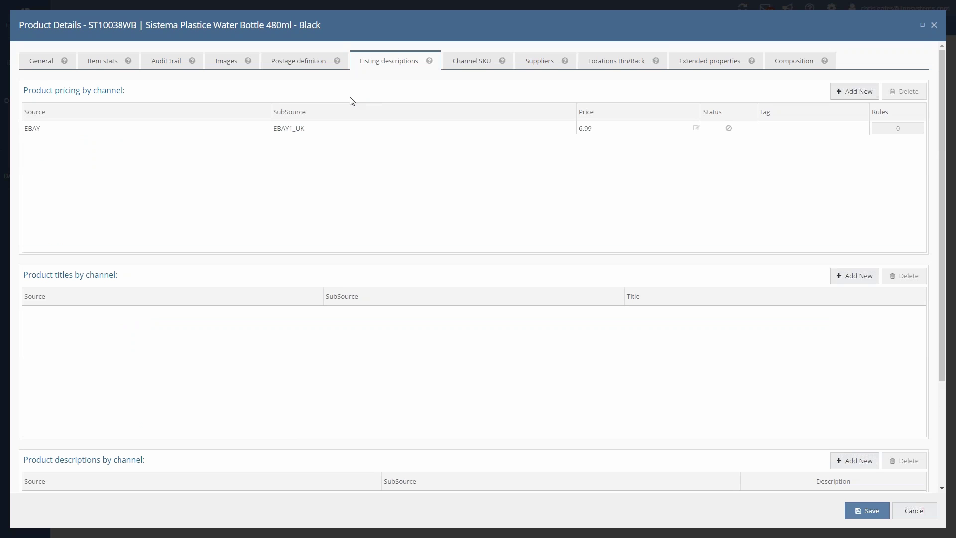
{"action": "left_click", "coordinate": [327, 129]}
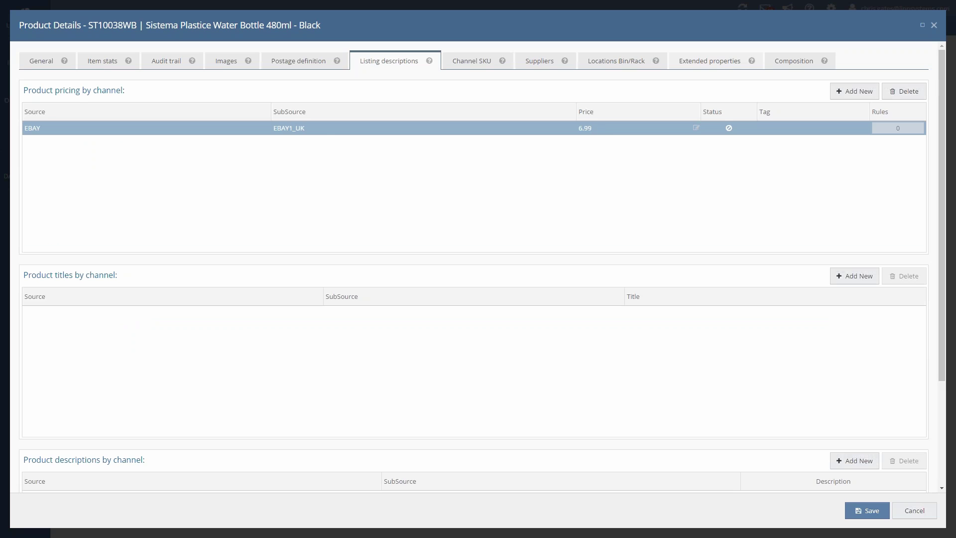
Step: Examine the Capacity and Main Colour extended properties of the black 480ml variation and close the product details
{"action": "left_click", "coordinate": [721, 63]}
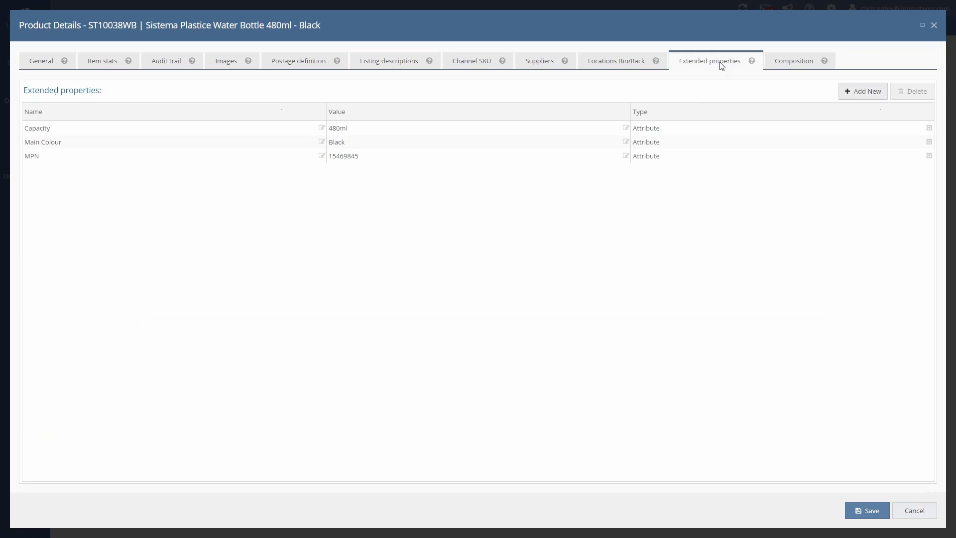
{"action": "left_click", "coordinate": [64, 131]}
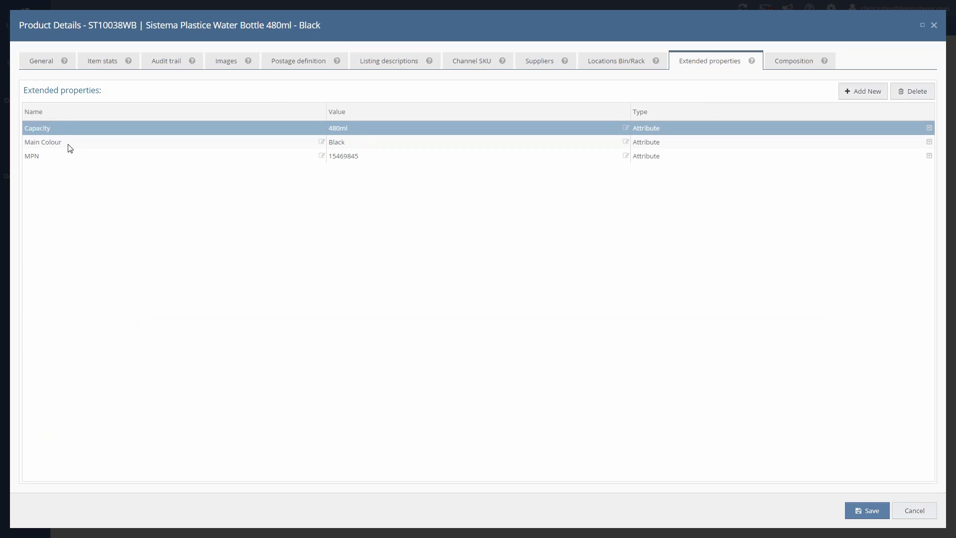
{"action": "left_click", "coordinate": [68, 144]}
{"action": "left_click", "coordinate": [67, 145]}
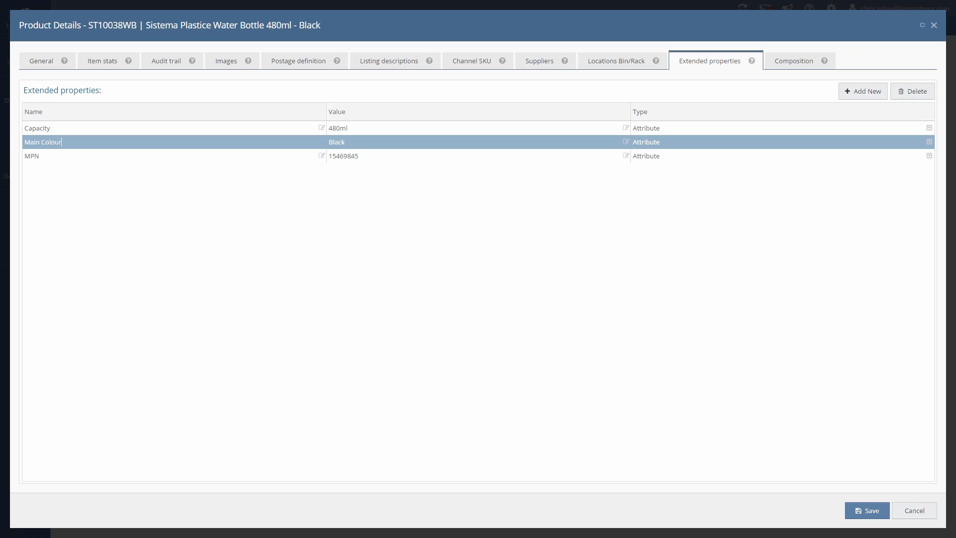
{"action": "left_click", "coordinate": [68, 131]}
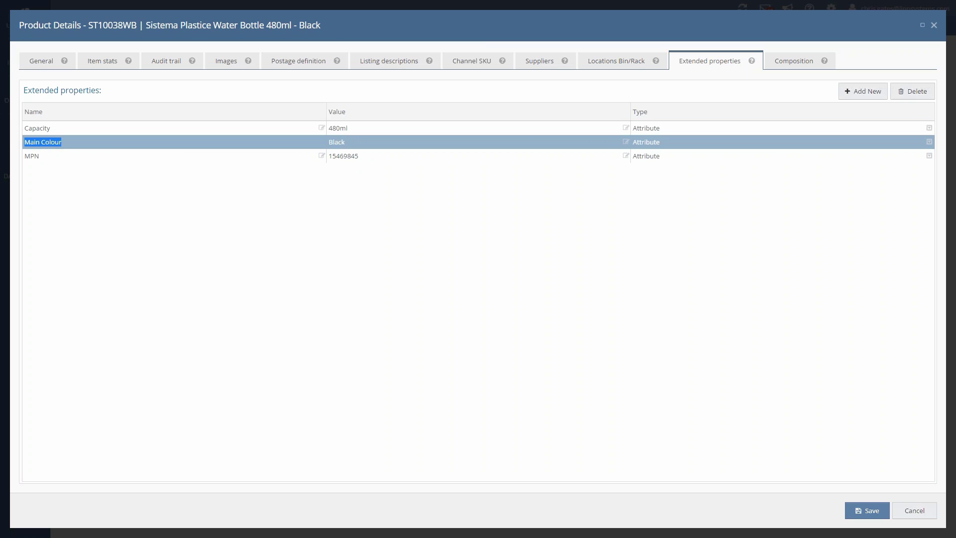
{"action": "left_click", "coordinate": [79, 145]}
{"action": "left_click", "coordinate": [265, 127]}
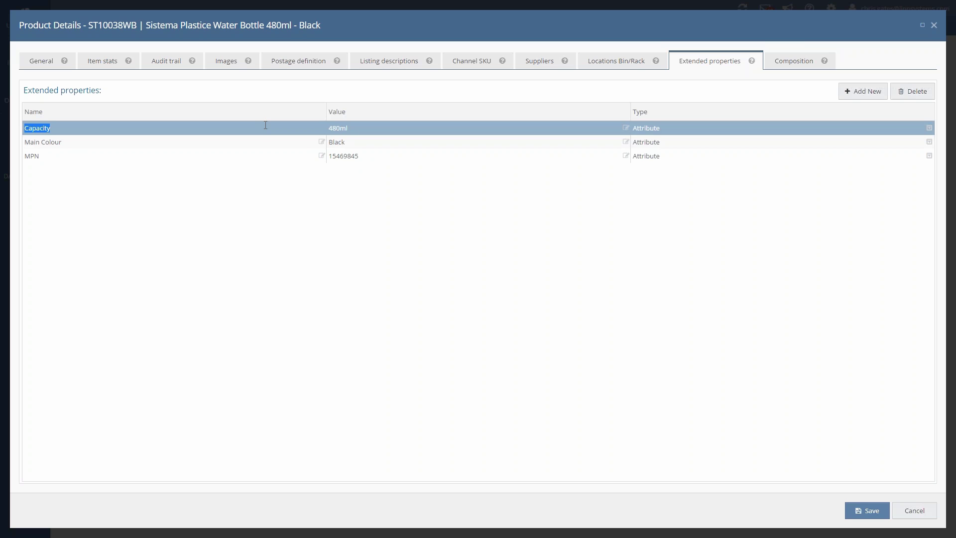
{"action": "left_click", "coordinate": [933, 25]}
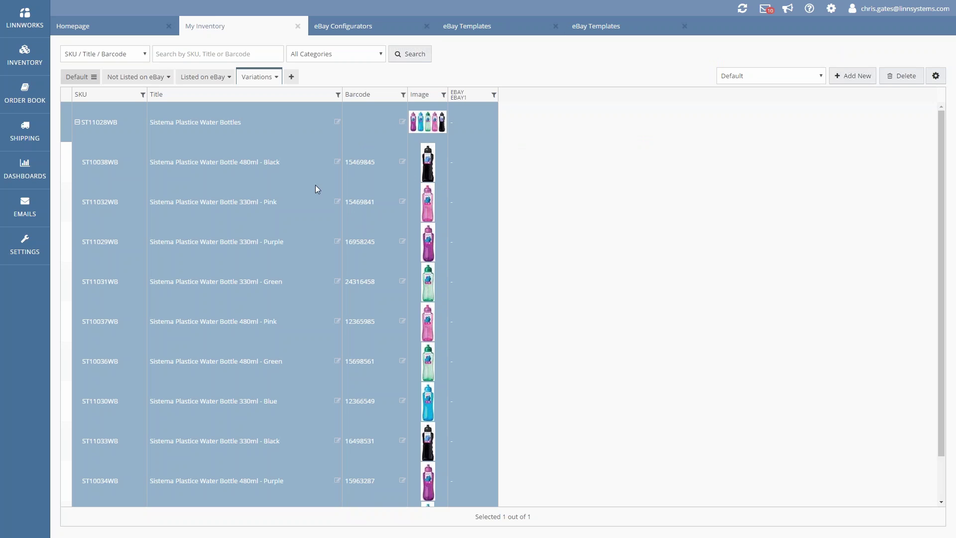
Step: Open the specifications of the Water Bottles eBay configurator and examine the Country/Region of Manufacture, Brand and Capacity entries
{"action": "left_click", "coordinate": [342, 26]}
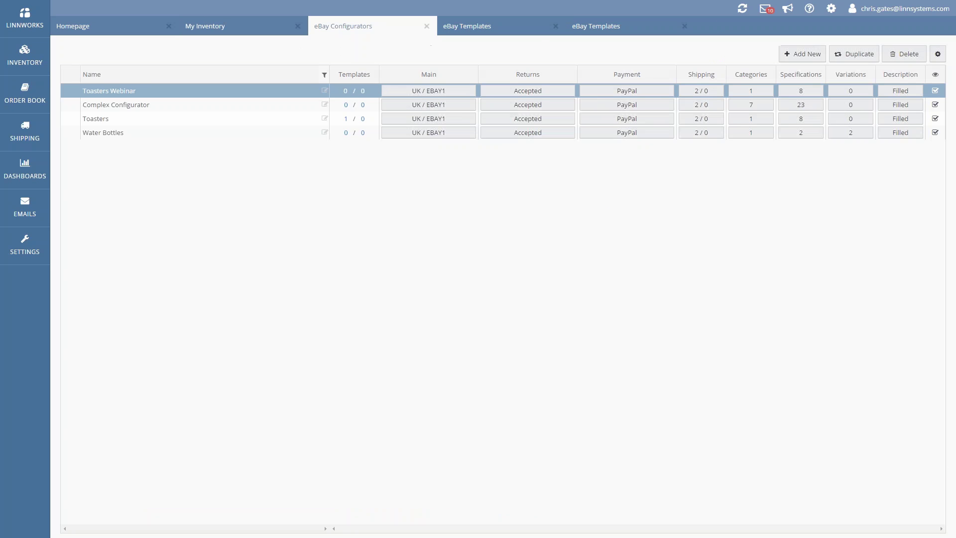
{"action": "left_click", "coordinate": [124, 132]}
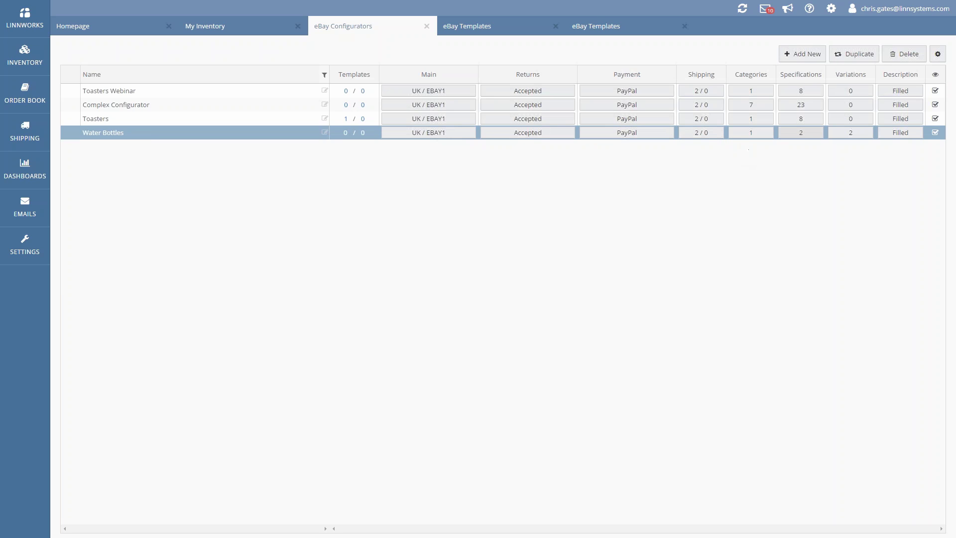
{"action": "left_click", "coordinate": [801, 134]}
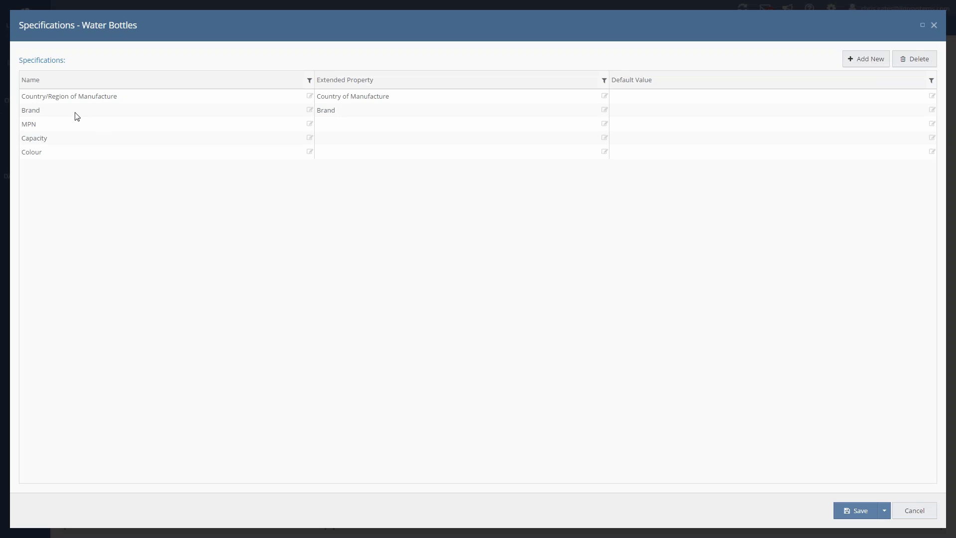
{"action": "left_click", "coordinate": [77, 114]}
{"action": "left_click", "coordinate": [86, 97]}
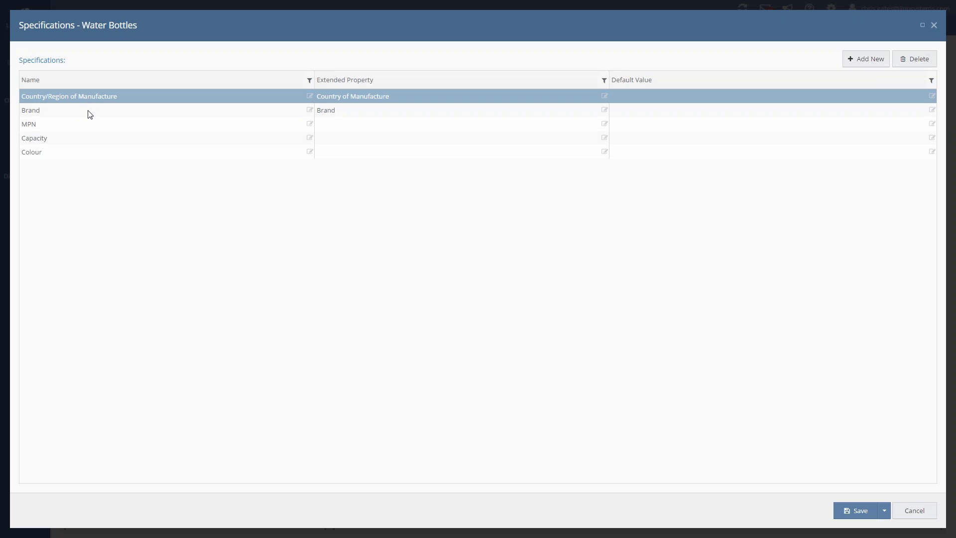
{"action": "left_click", "coordinate": [75, 140]}
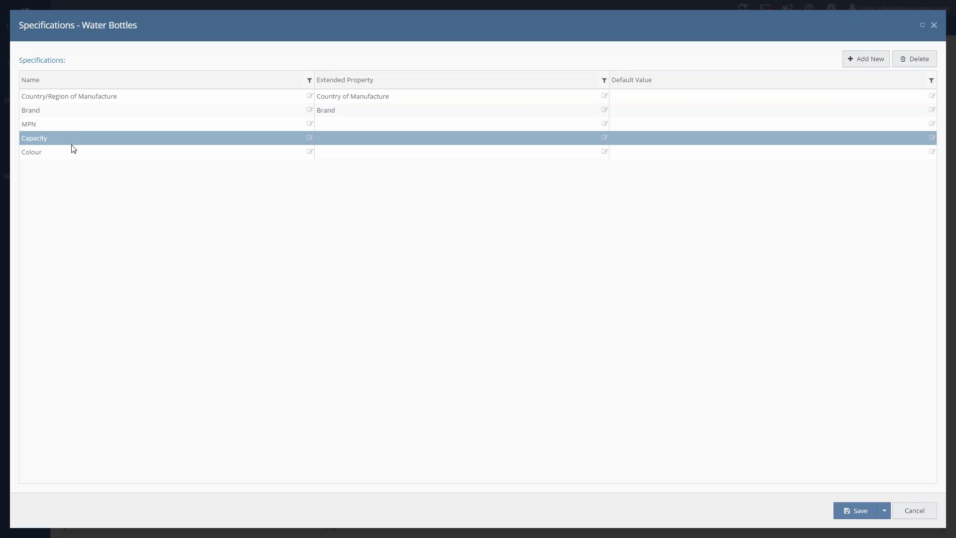
Step: Review the Colour, Country/Region of Manufacture and Brand specifications of the Water Bottles configurator and close the specifications without saving
{"action": "left_click", "coordinate": [72, 151]}
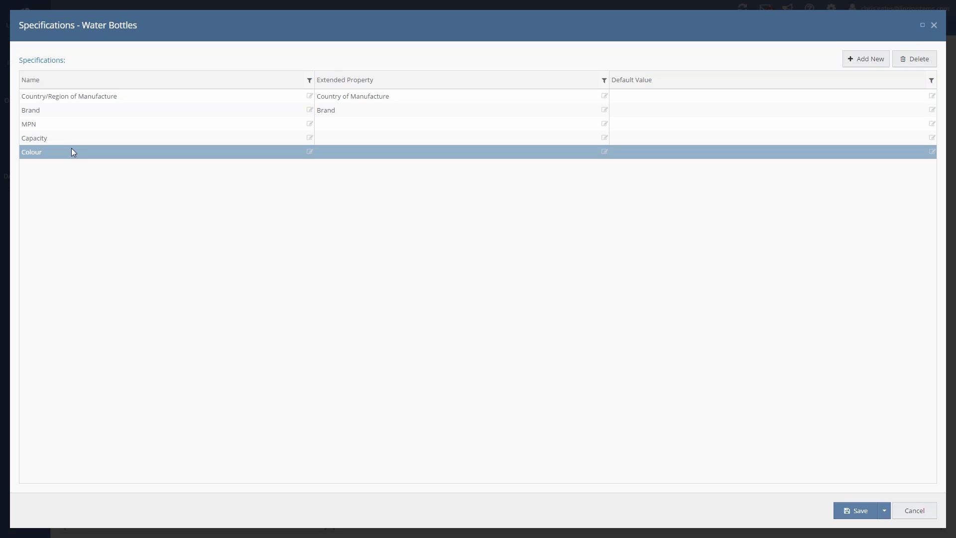
{"action": "left_click", "coordinate": [207, 96]}
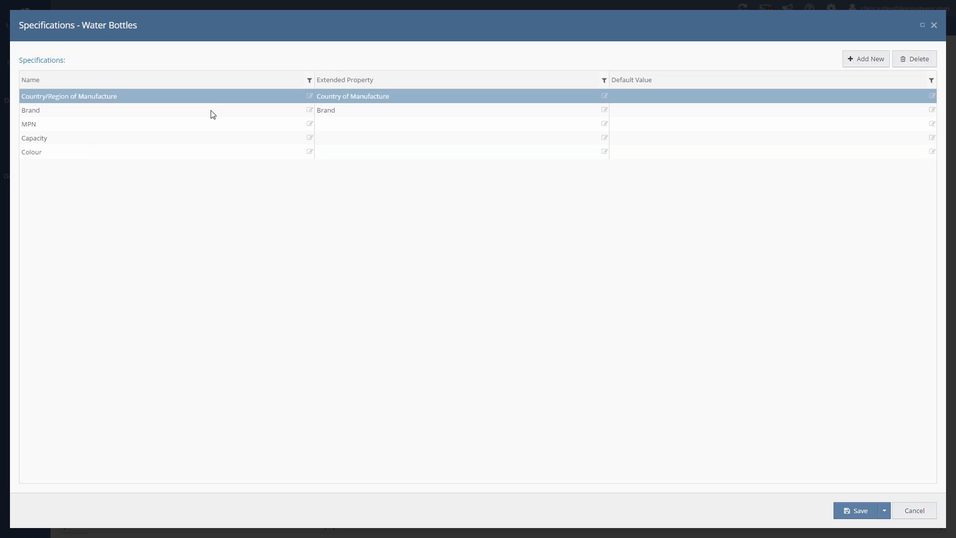
{"action": "left_click", "coordinate": [213, 110]}
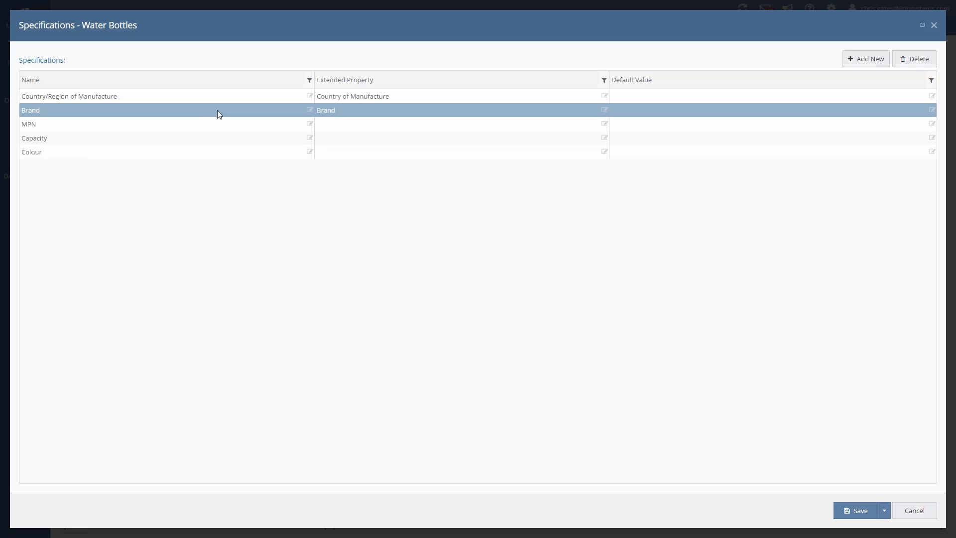
{"action": "left_click", "coordinate": [934, 25]}
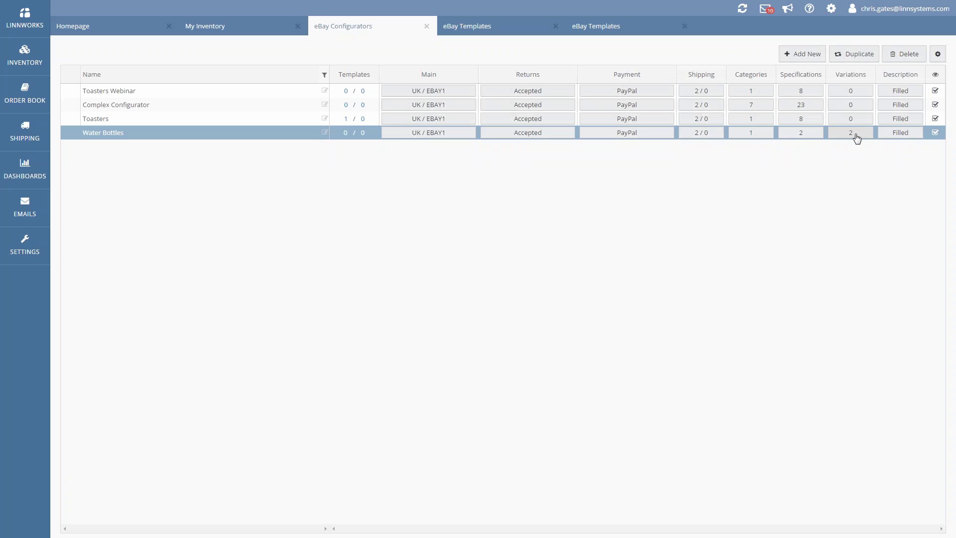
Step: Open the variation settings of the Water Bottles configurator and examine which extended properties the Capacity and Colour specifications are mapped to
{"action": "left_click", "coordinate": [854, 136]}
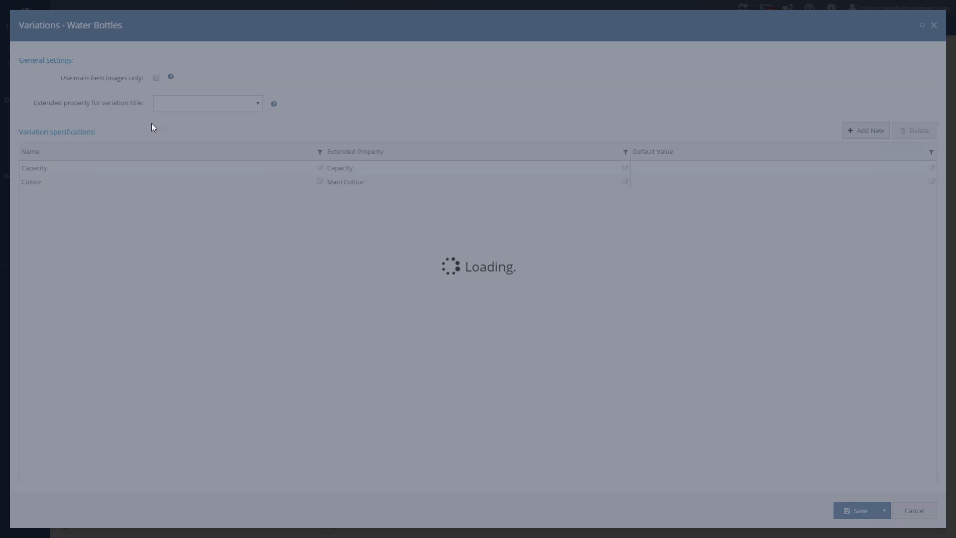
{"action": "left_click", "coordinate": [72, 169]}
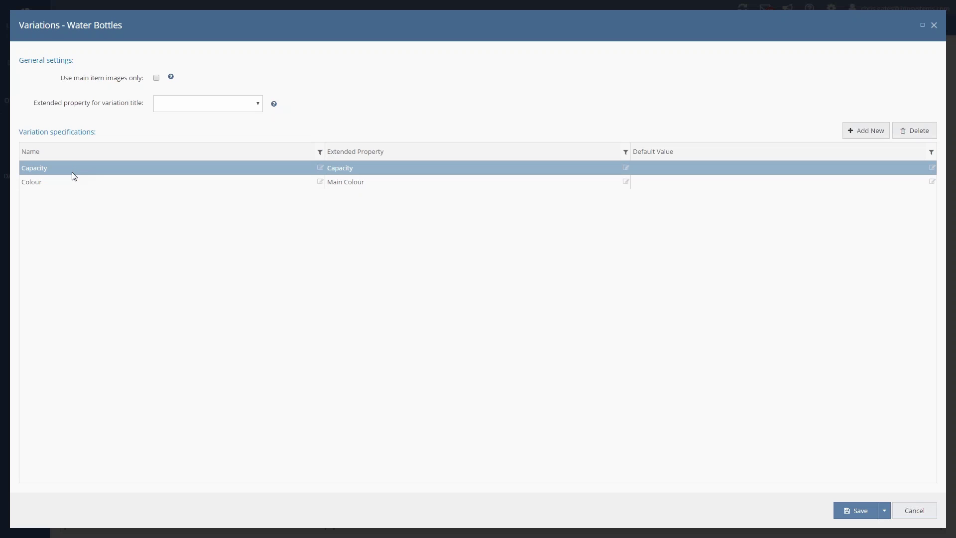
{"action": "left_click", "coordinate": [70, 182]}
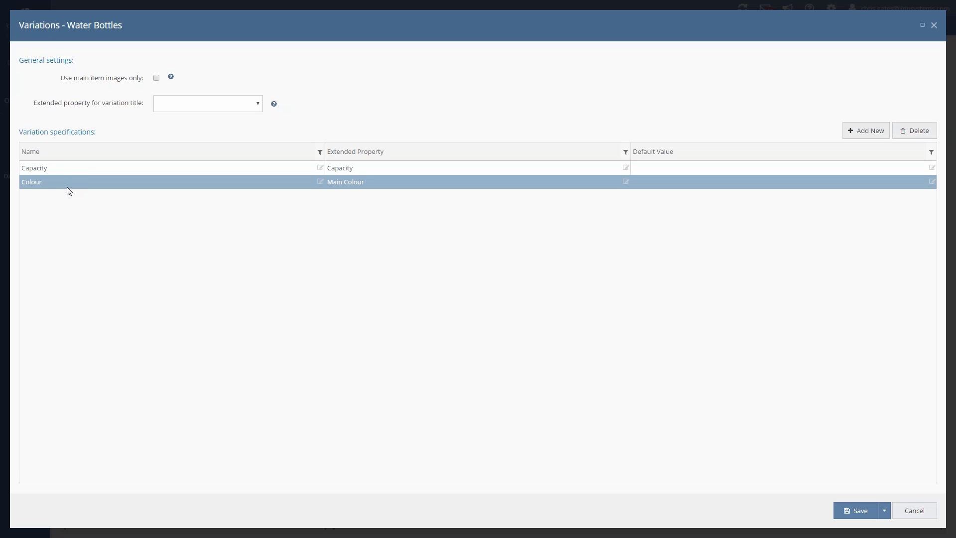
{"action": "left_click", "coordinate": [378, 167]}
{"action": "left_click", "coordinate": [383, 182]}
{"action": "left_click", "coordinate": [46, 169]}
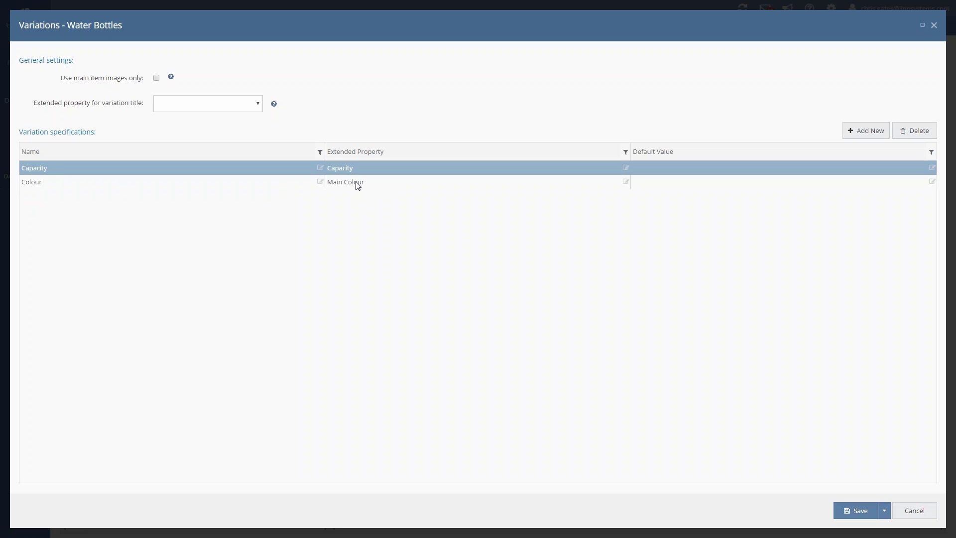
{"action": "left_click", "coordinate": [263, 181]}
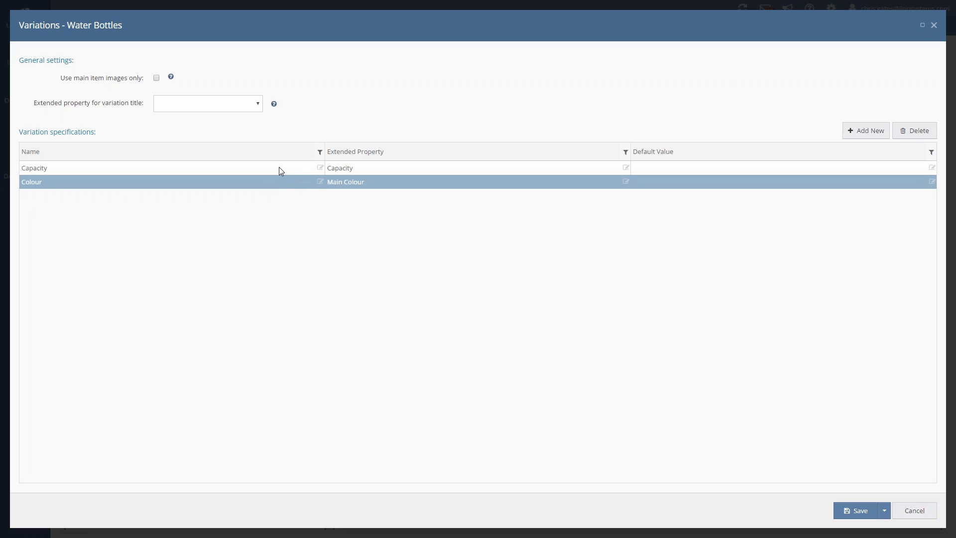
{"action": "left_click", "coordinate": [280, 170]}
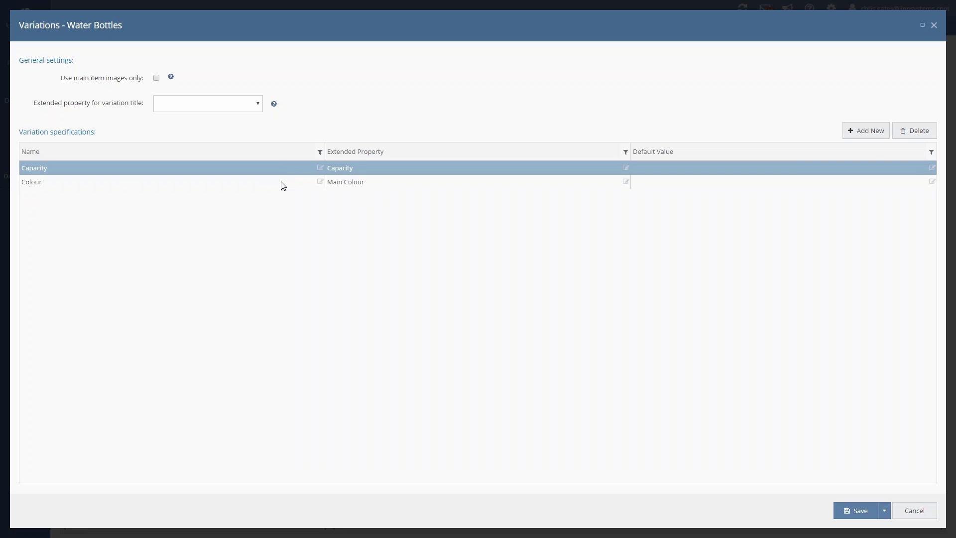
Step: Review the Capacity and Colour variation specifications of the Water Bottles configurator, and close them without saving
{"action": "left_click", "coordinate": [282, 183]}
{"action": "left_click", "coordinate": [280, 169]}
{"action": "left_click", "coordinate": [279, 179]}
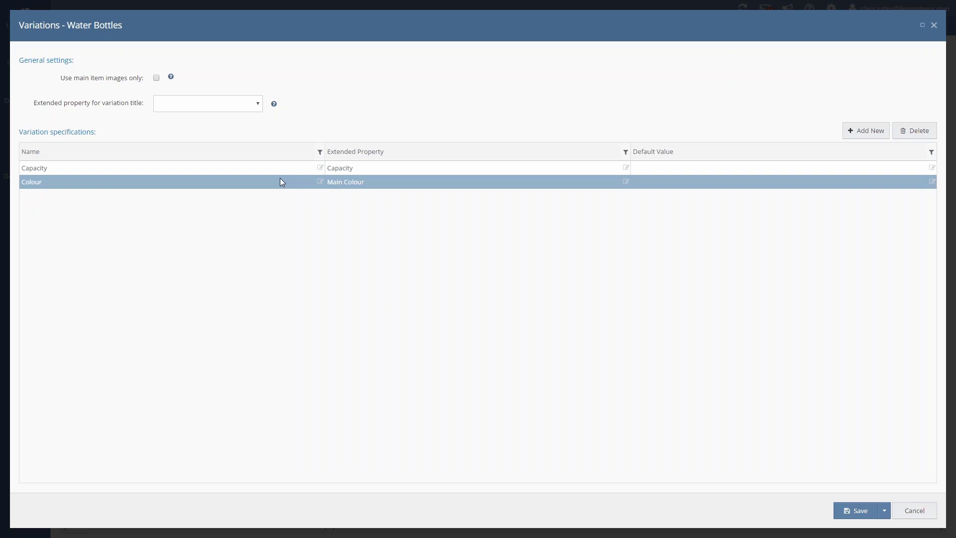
{"action": "left_click", "coordinate": [287, 168]}
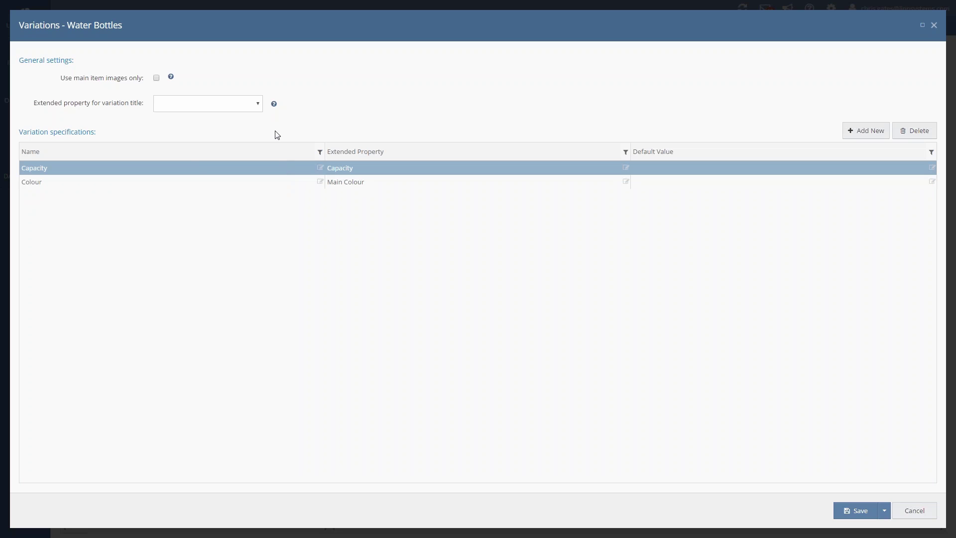
{"action": "left_click", "coordinate": [190, 181]}
{"action": "left_click", "coordinate": [187, 169]}
{"action": "left_click", "coordinate": [189, 184]}
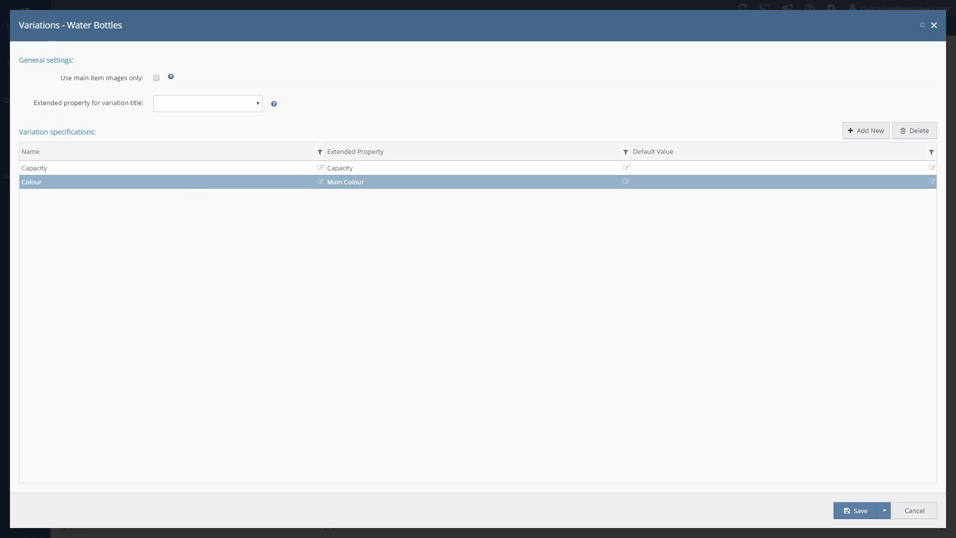
{"action": "left_click", "coordinate": [934, 25]}
Step: Examine the Country/Region of Manufacture and Brand mappings in the Water Bottles configurator's specifications, and close them
{"action": "left_click", "coordinate": [798, 138]}
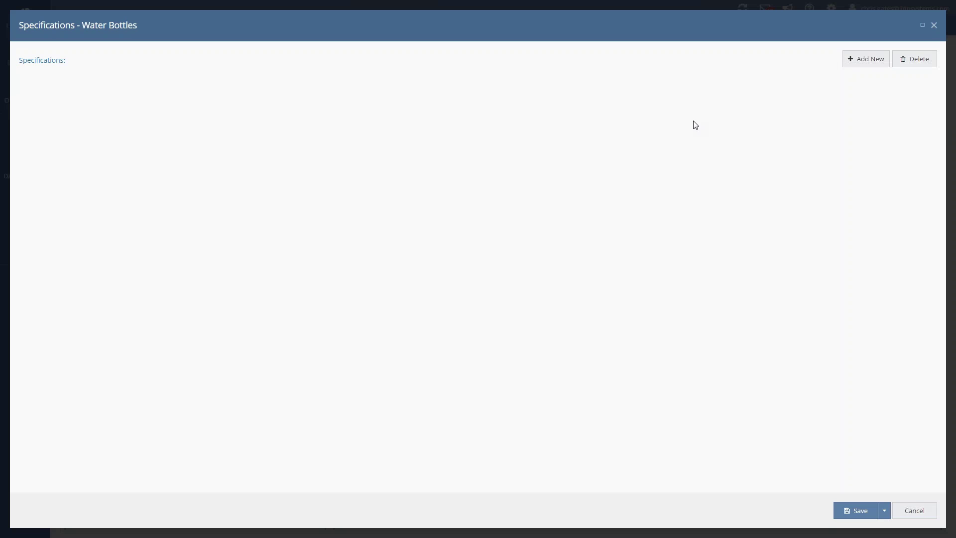
{"action": "left_click", "coordinate": [72, 98]}
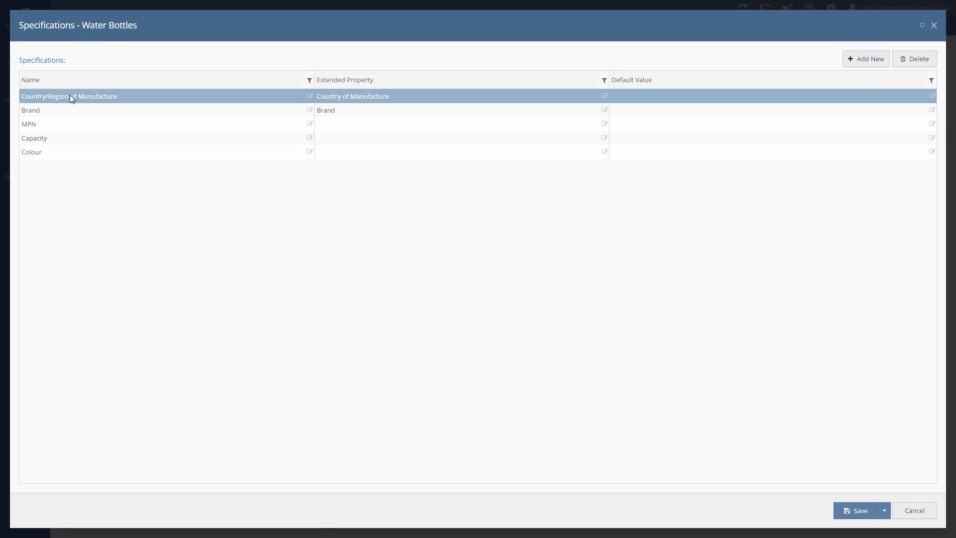
{"action": "left_click", "coordinate": [74, 110]}
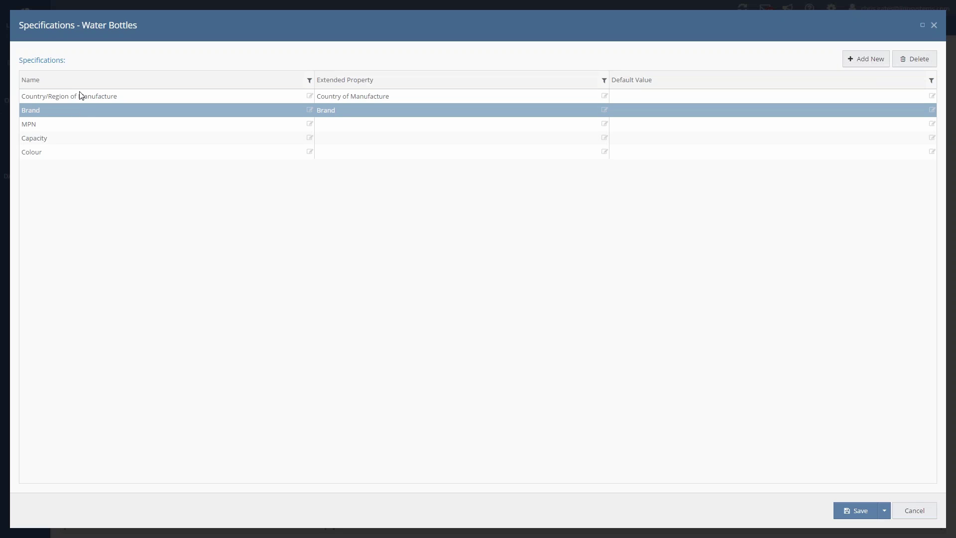
{"action": "left_click", "coordinate": [81, 98]}
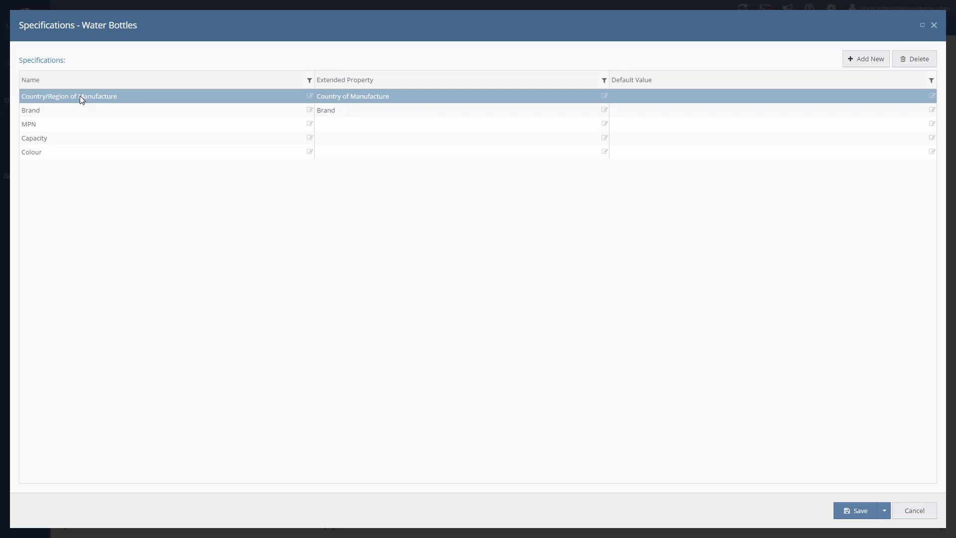
{"action": "left_click", "coordinate": [934, 26]}
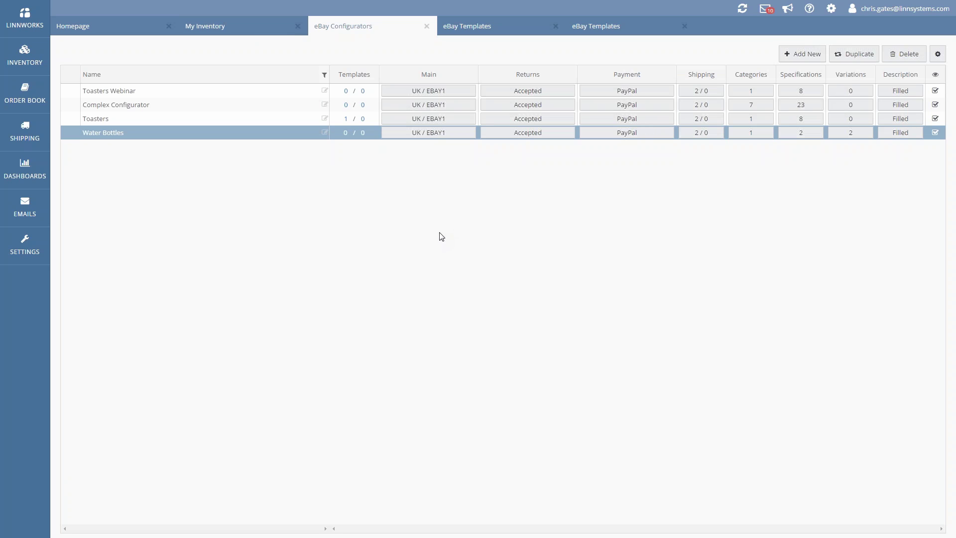
Step: Create an eBay listing template for inventory variation group ST11028WB using the Buy it now (UK): Water Bottles configurator
{"action": "left_click", "coordinate": [217, 28]}
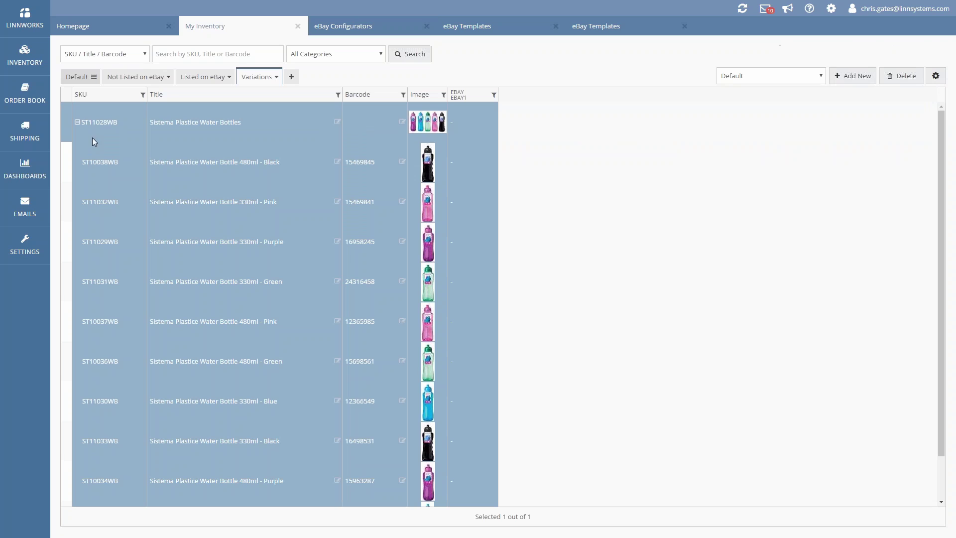
{"action": "right_click", "coordinate": [474, 121]}
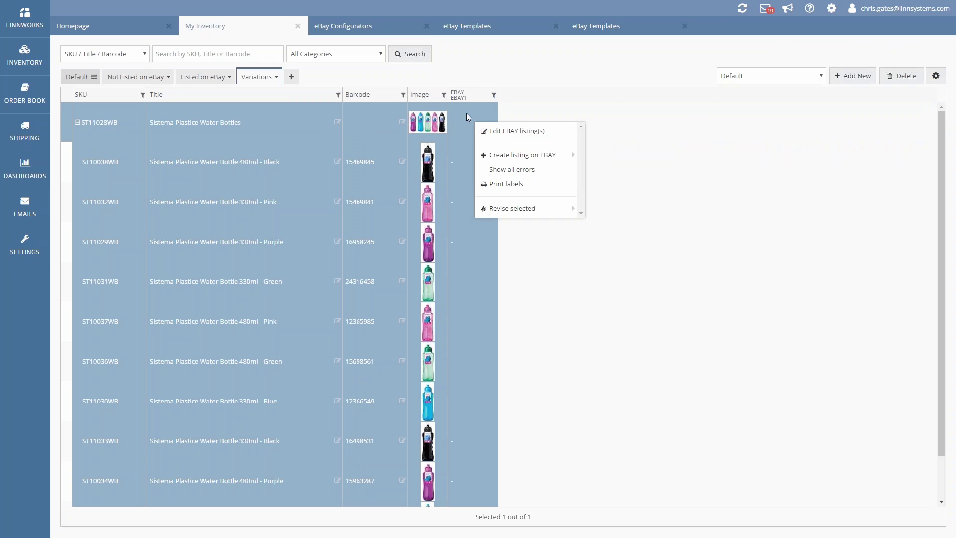
{"action": "mouse_move", "coordinate": [532, 157]}
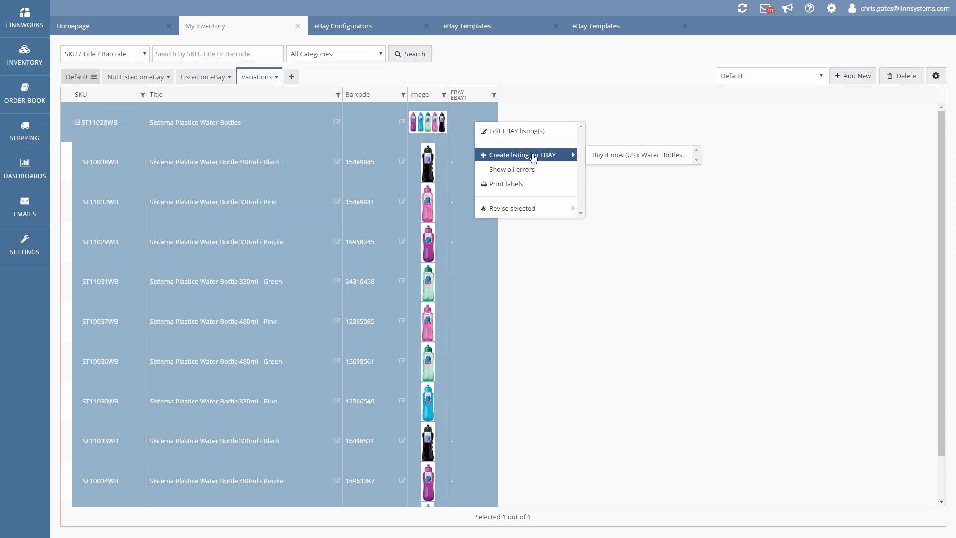
{"action": "left_click", "coordinate": [641, 156]}
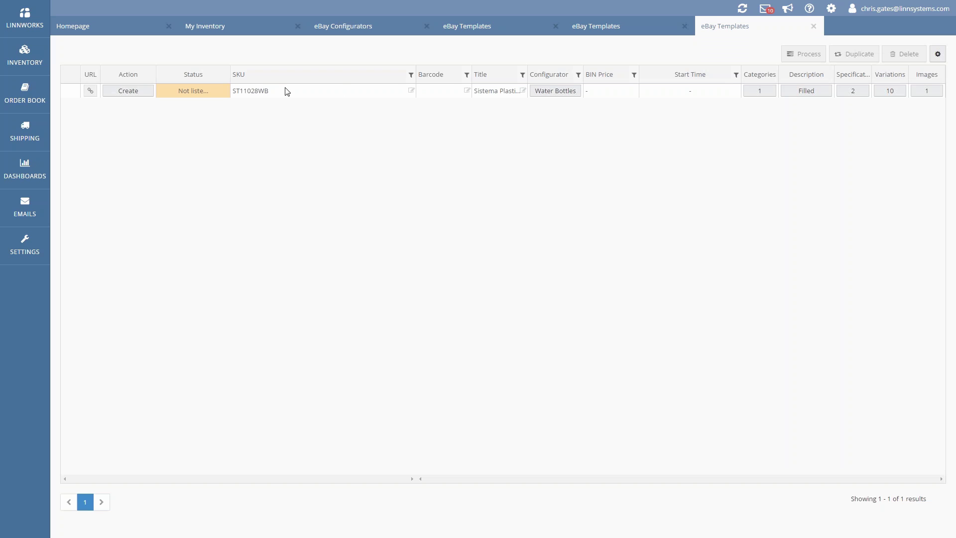
Step: Check the specification values of the new ST11028WB eBay template and close them
{"action": "left_click", "coordinate": [287, 92]}
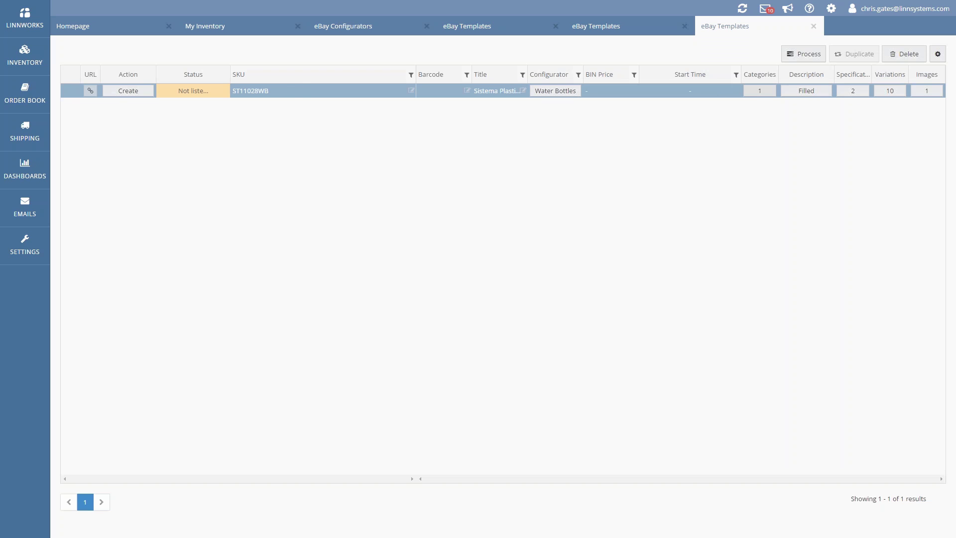
{"action": "left_click", "coordinate": [848, 95]}
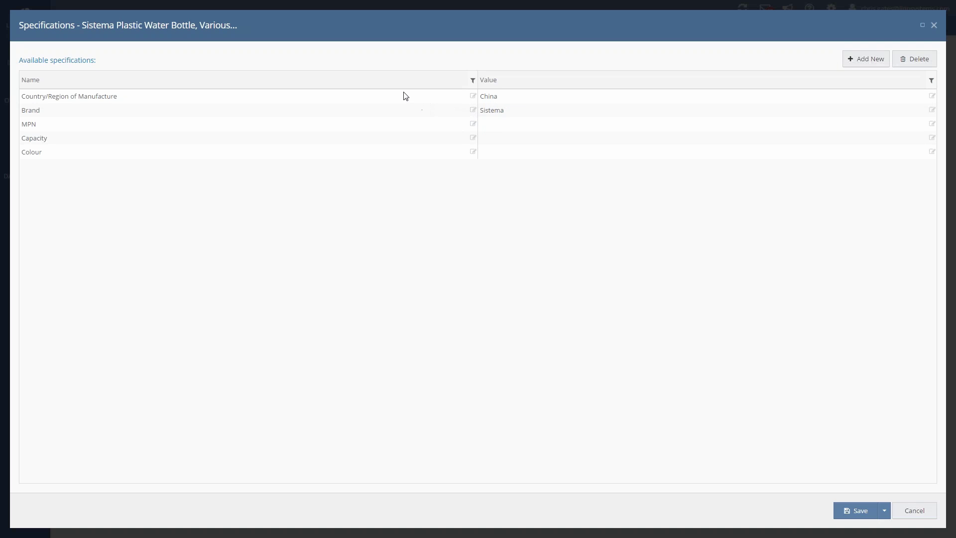
{"action": "left_click", "coordinate": [934, 25]}
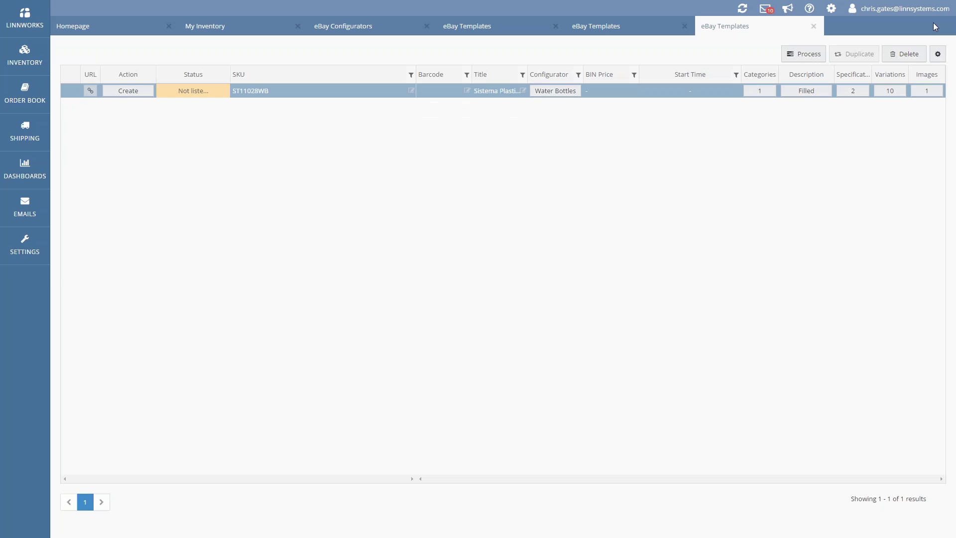
Step: Review and save the ST11028WB template's variations, and submit the template to create the eBay listing
{"action": "left_click", "coordinate": [890, 93]}
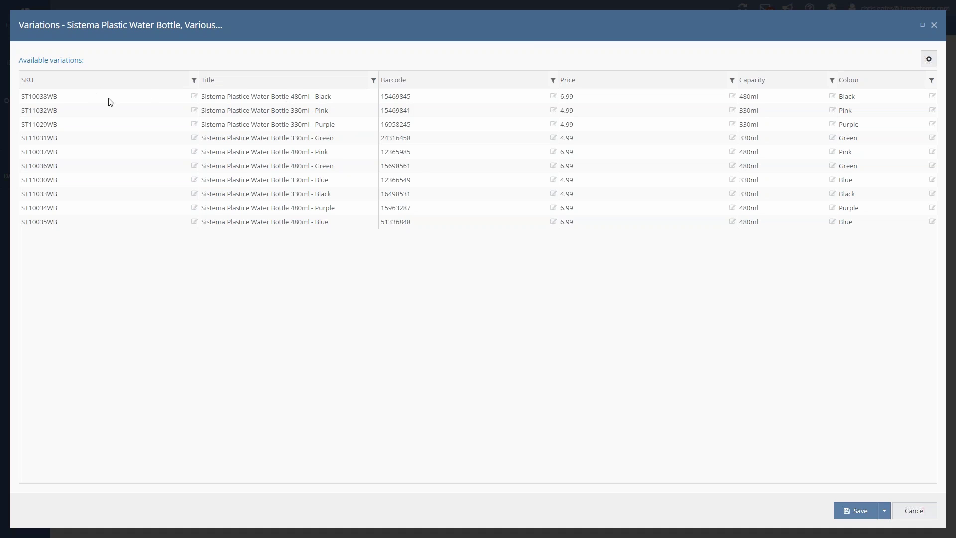
{"action": "left_click", "coordinate": [858, 510]}
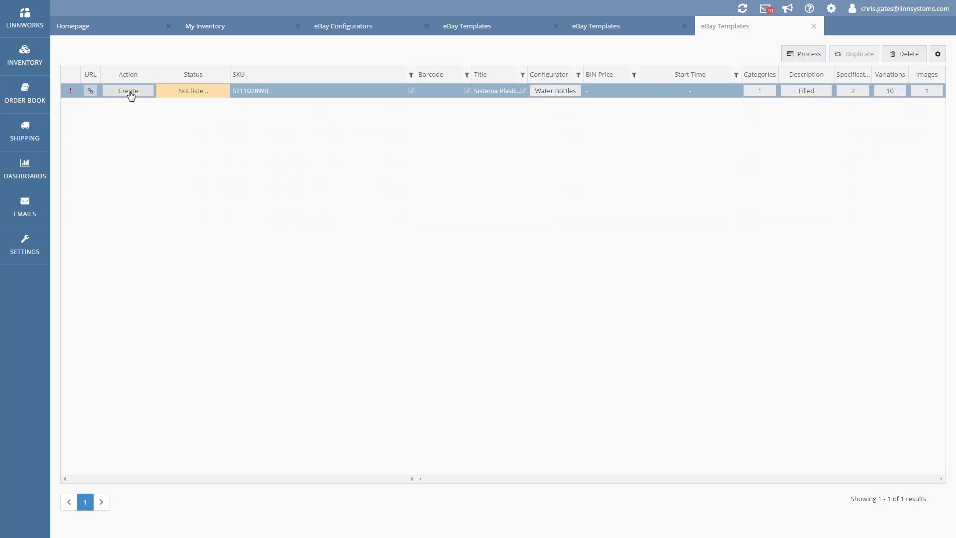
{"action": "left_click", "coordinate": [129, 92]}
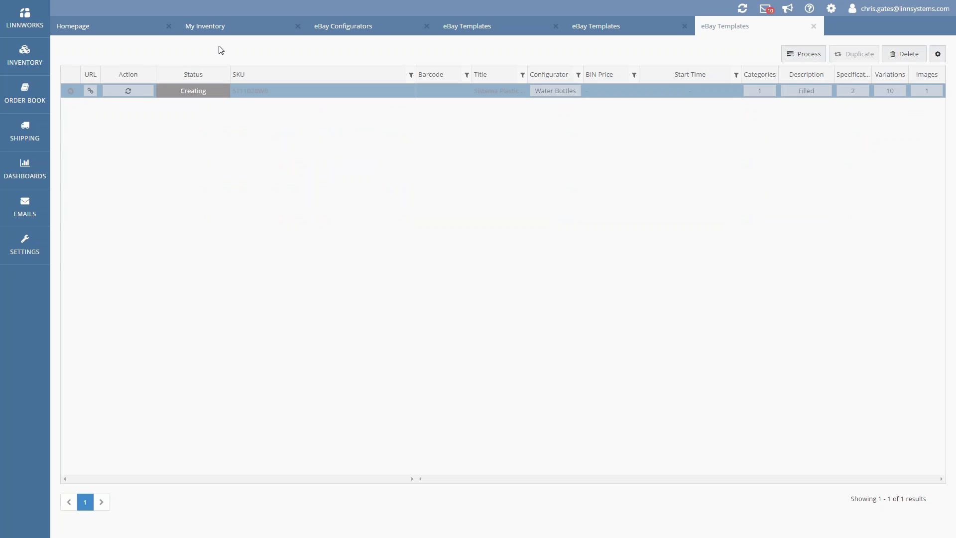
Step: Show the inventory items in the Not Listed on eBay view
{"action": "left_click", "coordinate": [221, 32]}
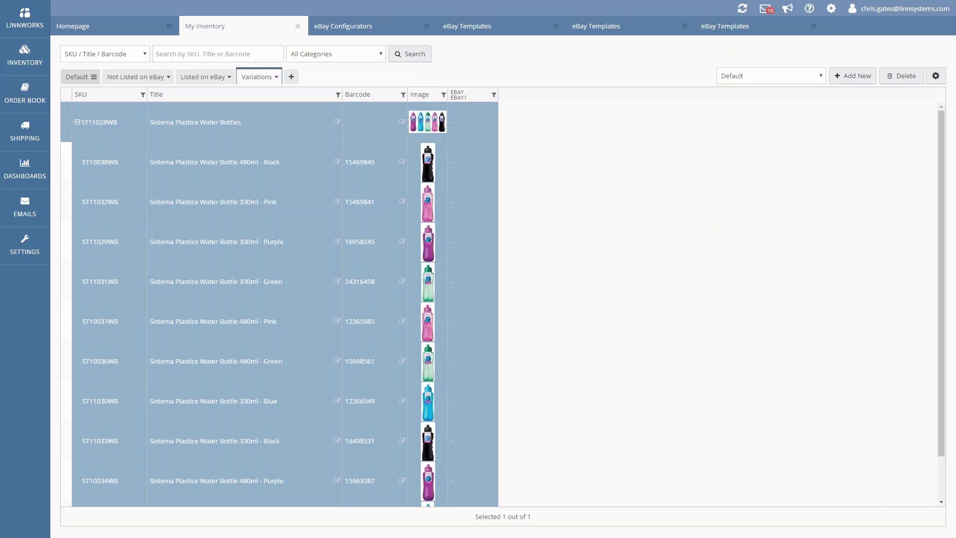
{"action": "left_click", "coordinate": [147, 79]}
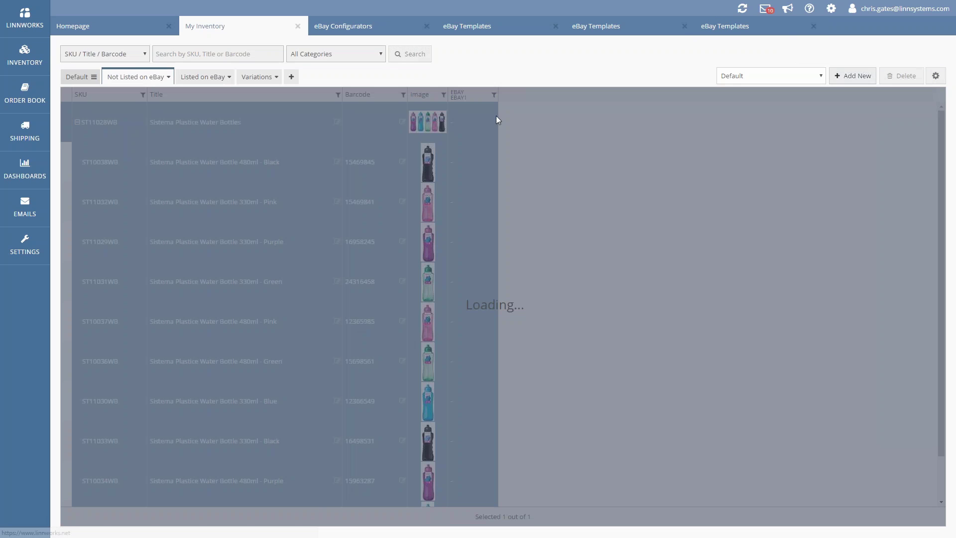
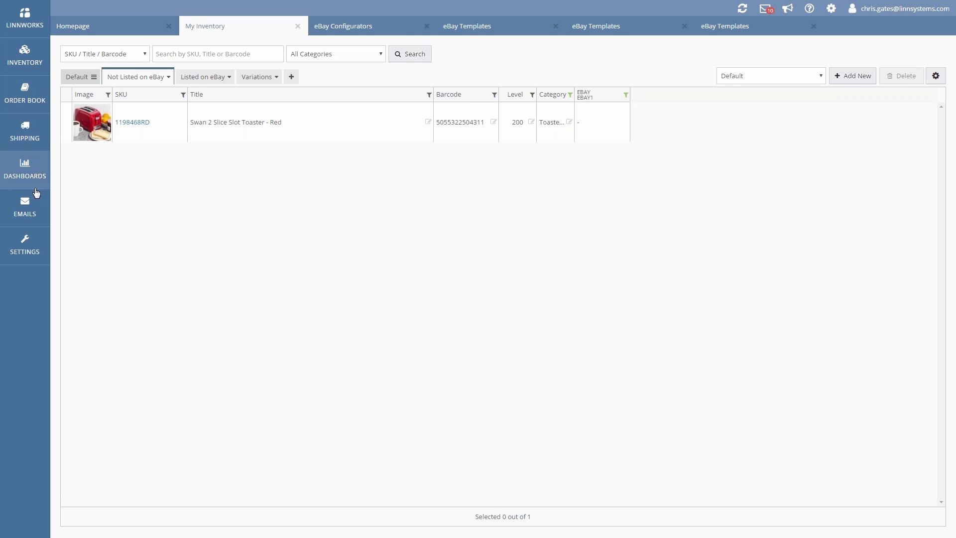
Step: Open variation group ST11028WB from the inventory settings, examine its list of products, and close it
{"action": "left_click", "coordinate": [25, 56]}
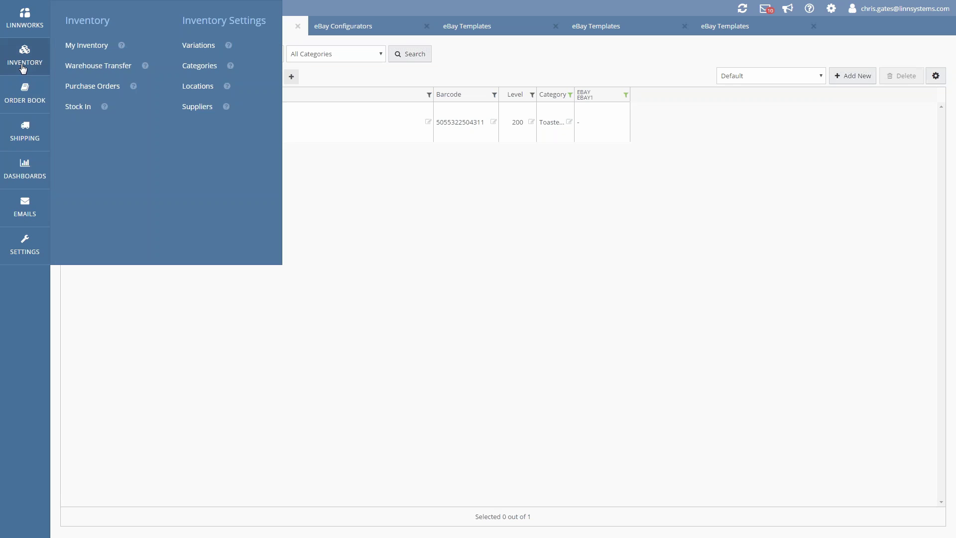
{"action": "left_click", "coordinate": [204, 46]}
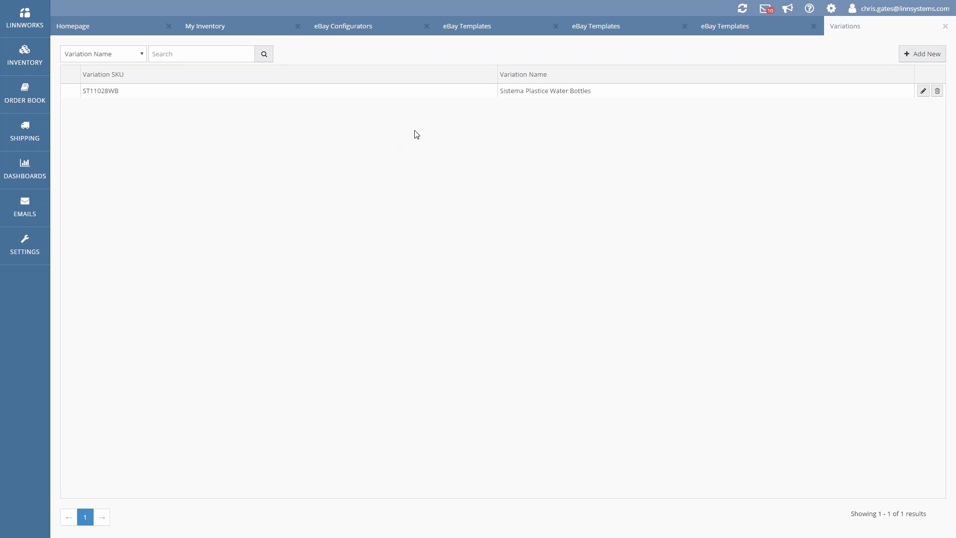
{"action": "left_click", "coordinate": [118, 93]}
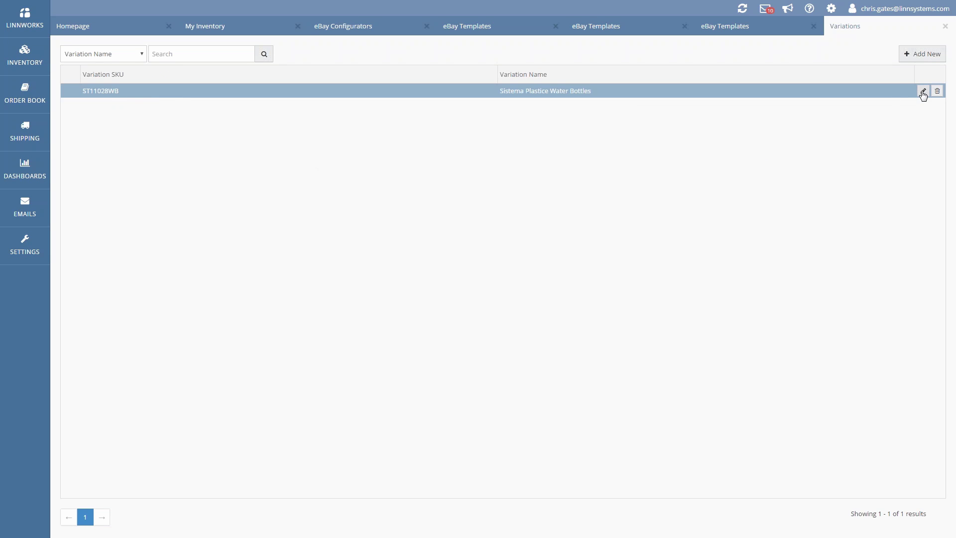
{"action": "left_click", "coordinate": [923, 92]}
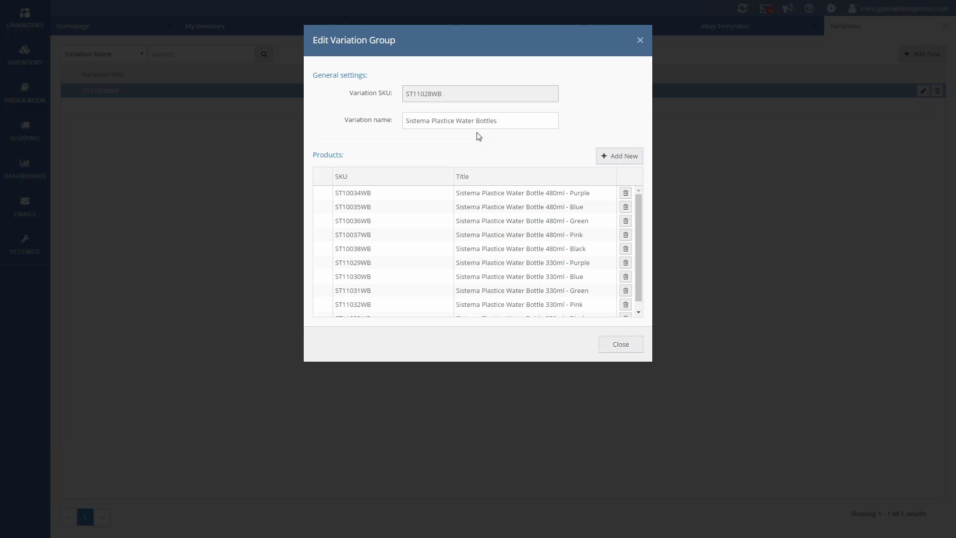
{"action": "left_click_drag", "start_coordinate": [643, 200], "coordinate": [645, 300]}
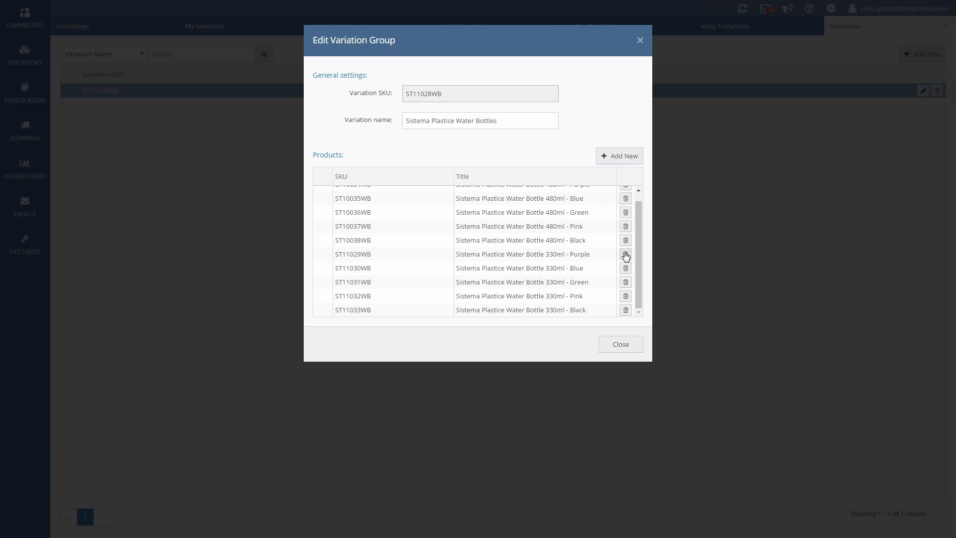
{"action": "left_click", "coordinate": [642, 41]}
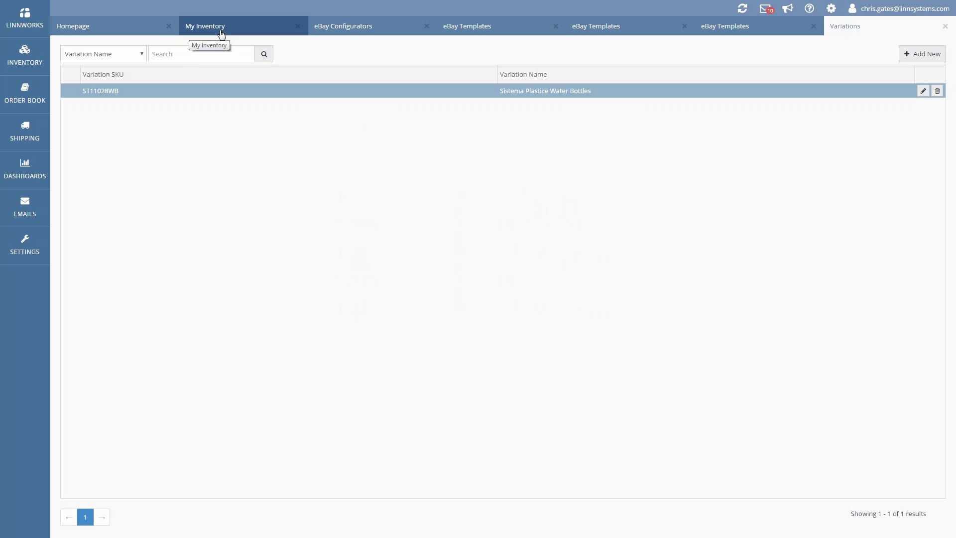
Step: Check the Water Bottles configurator's variation specifications again, and select the Toasters configurator for comparison
{"action": "left_click", "coordinate": [352, 27]}
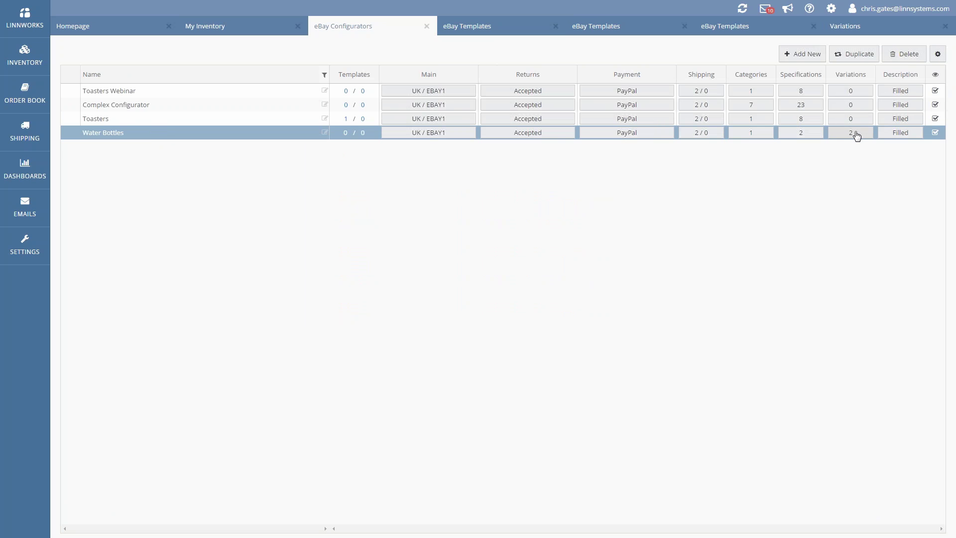
{"action": "left_click", "coordinate": [855, 133]}
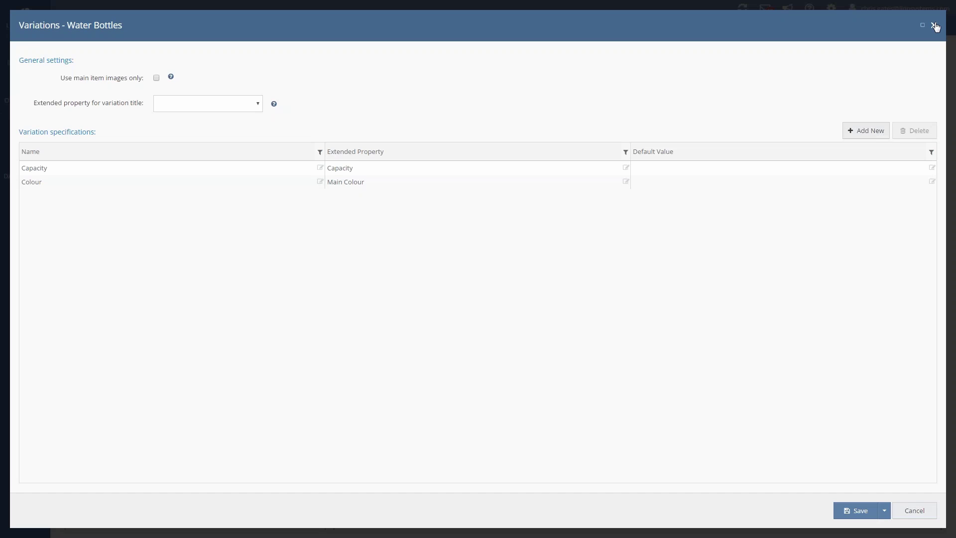
{"action": "left_click", "coordinate": [934, 25]}
{"action": "left_click", "coordinate": [180, 116]}
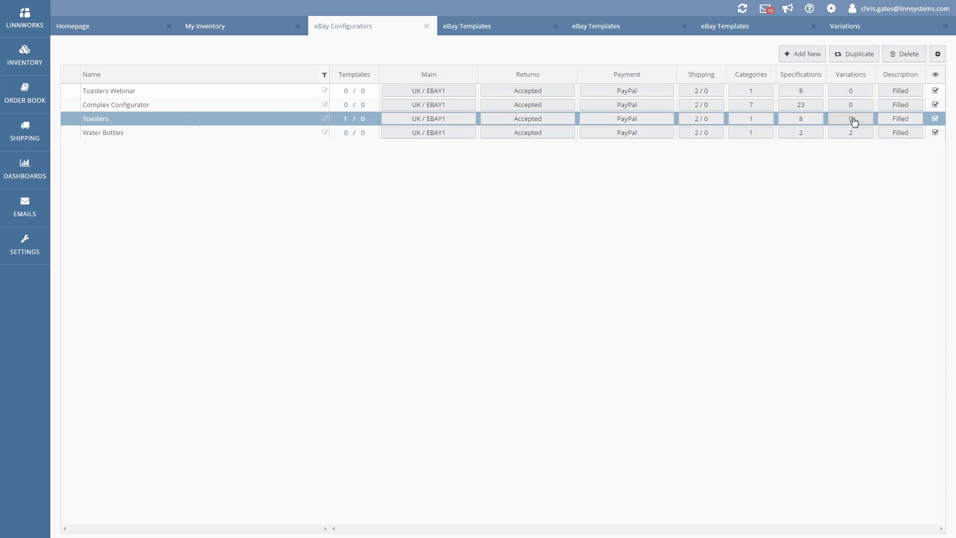
Step: In the inventory's Variations view, inspect which configurators are offered for listing ST11028WB on eBay, without creating a listing
{"action": "left_click", "coordinate": [213, 31]}
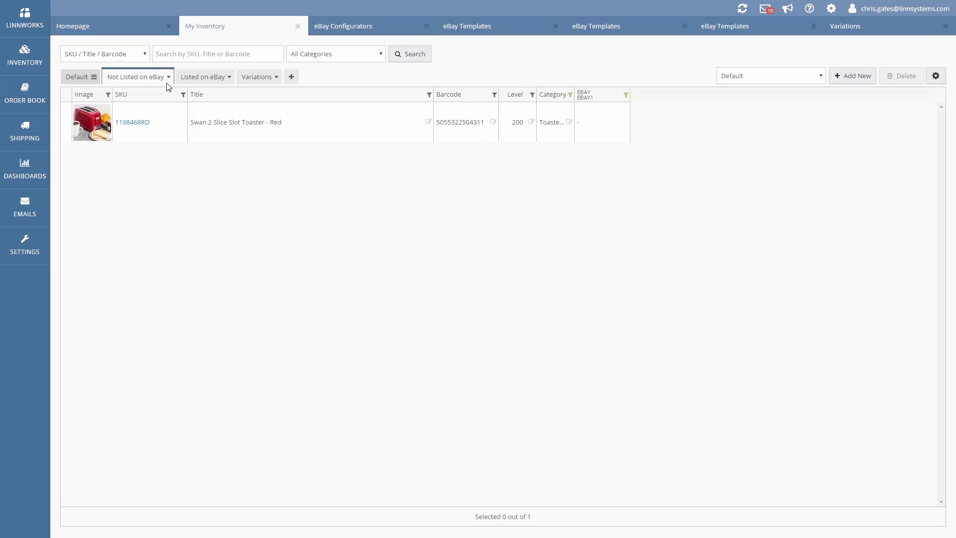
{"action": "left_click", "coordinate": [249, 82]}
{"action": "mouse_move", "coordinate": [434, 131]}
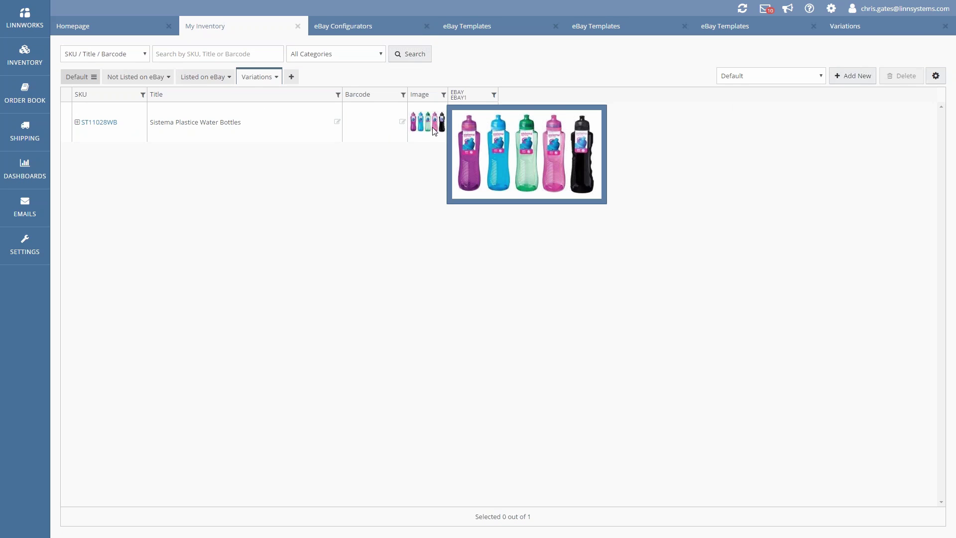
{"action": "right_click", "coordinate": [472, 132]}
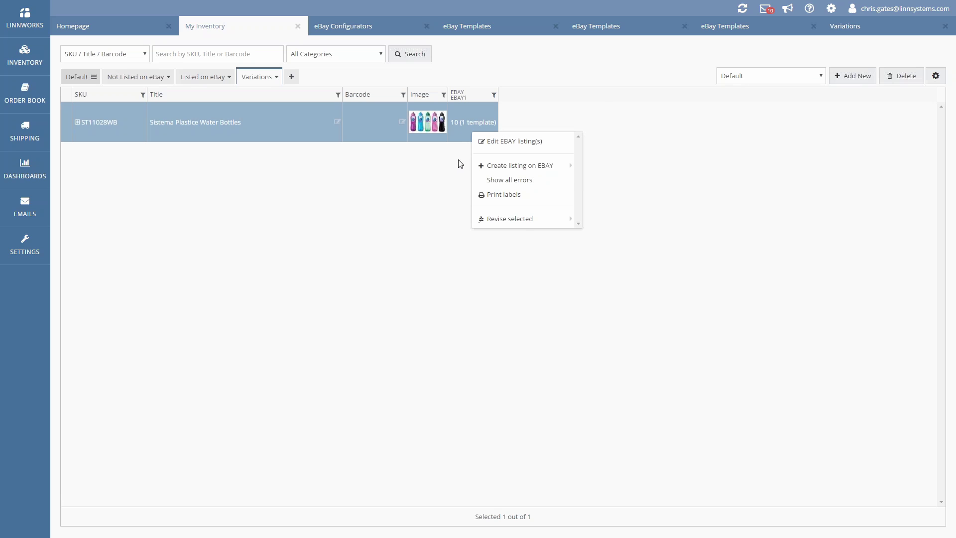
{"action": "mouse_move", "coordinate": [544, 169]}
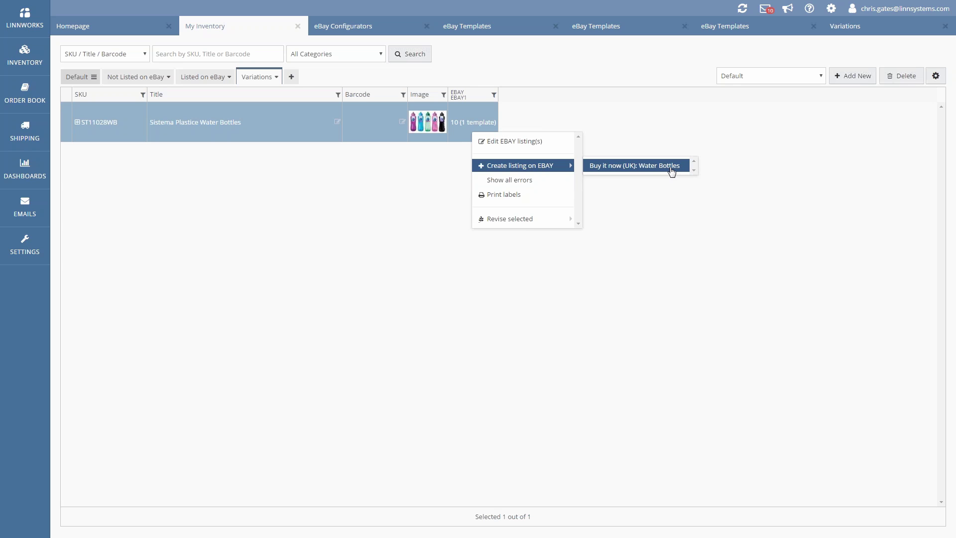
{"action": "left_click", "coordinate": [244, 226]}
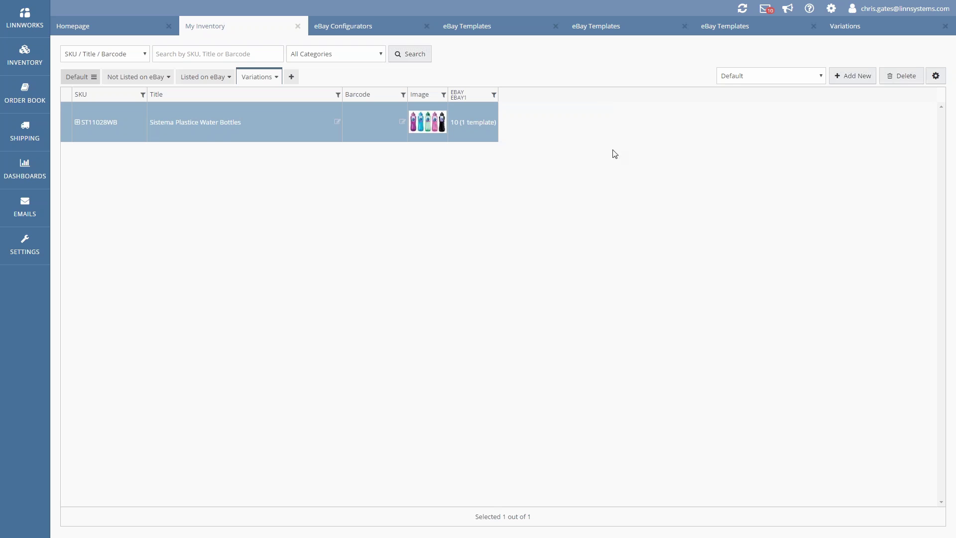
Step: Open the live eBay listing of ST11028WB and choose the 330ml capacity and Green colour to check its variations
{"action": "right_click", "coordinate": [465, 121]}
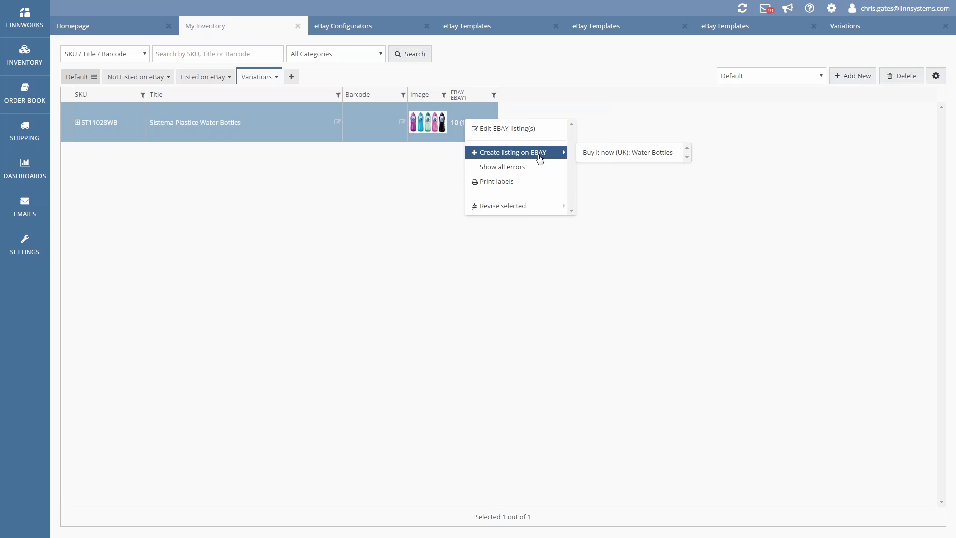
{"action": "left_click", "coordinate": [523, 128]}
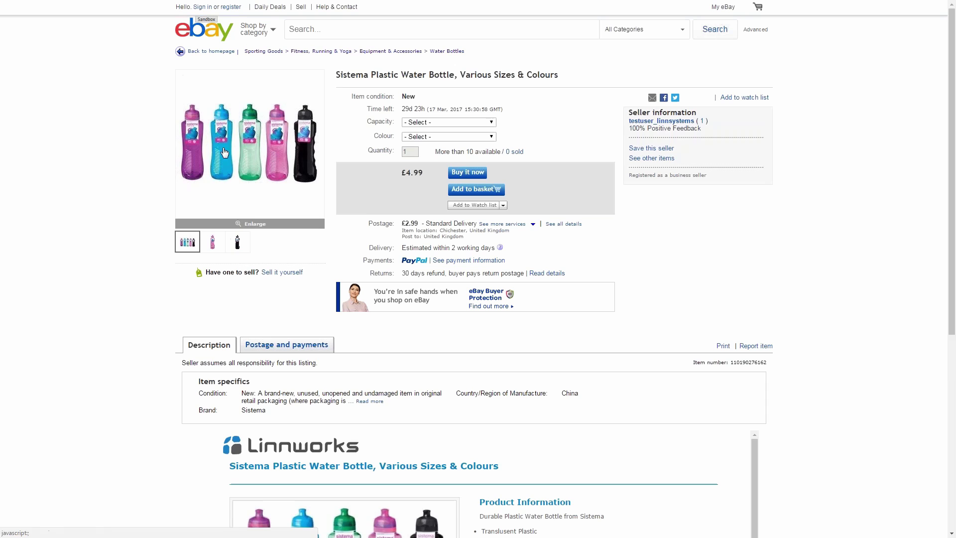
{"action": "left_click", "coordinate": [486, 124]}
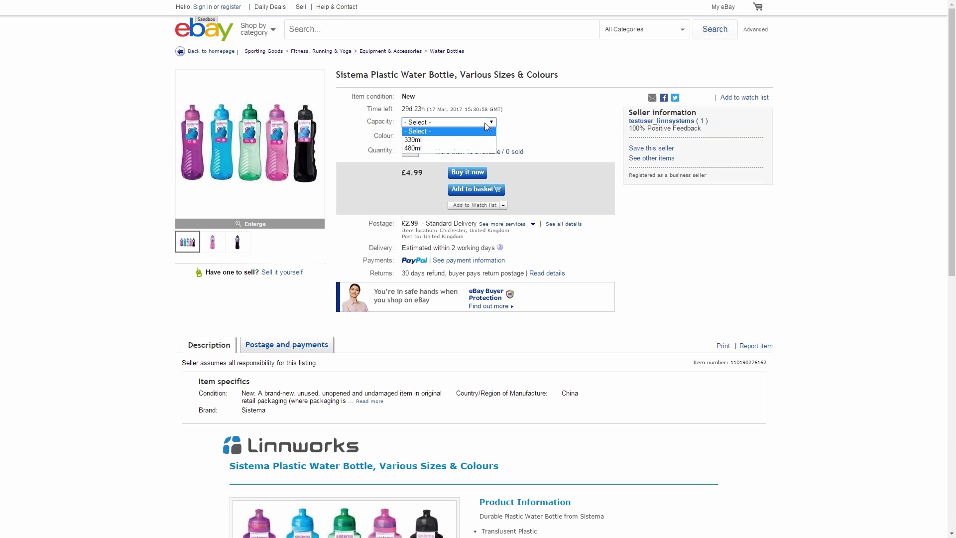
{"action": "left_click", "coordinate": [473, 139]}
{"action": "left_click", "coordinate": [473, 141]}
{"action": "left_click", "coordinate": [463, 173]}
Step: Review the water bottle listing's description and images, close the eBay listing pages, and return to the full-screen Linnworks view
{"action": "scroll", "coordinate": [450, 178], "scroll_direction": "down", "scroll_amount": 7}
{"action": "scroll", "coordinate": [453, 199], "scroll_direction": "down", "scroll_amount": 1}
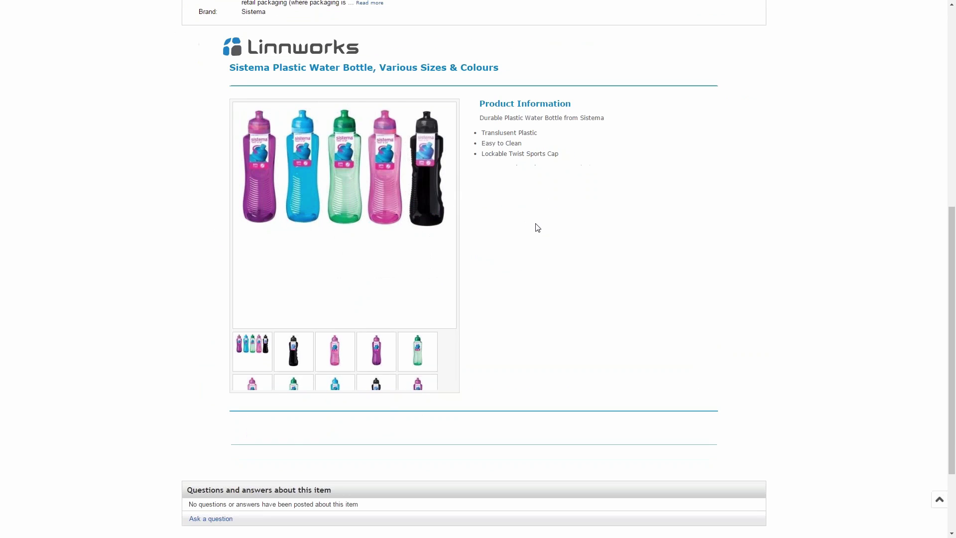
{"action": "scroll", "coordinate": [536, 111], "scroll_direction": "up", "scroll_amount": 4}
{"action": "scroll", "coordinate": [535, 111], "scroll_direction": "up", "scroll_amount": 4}
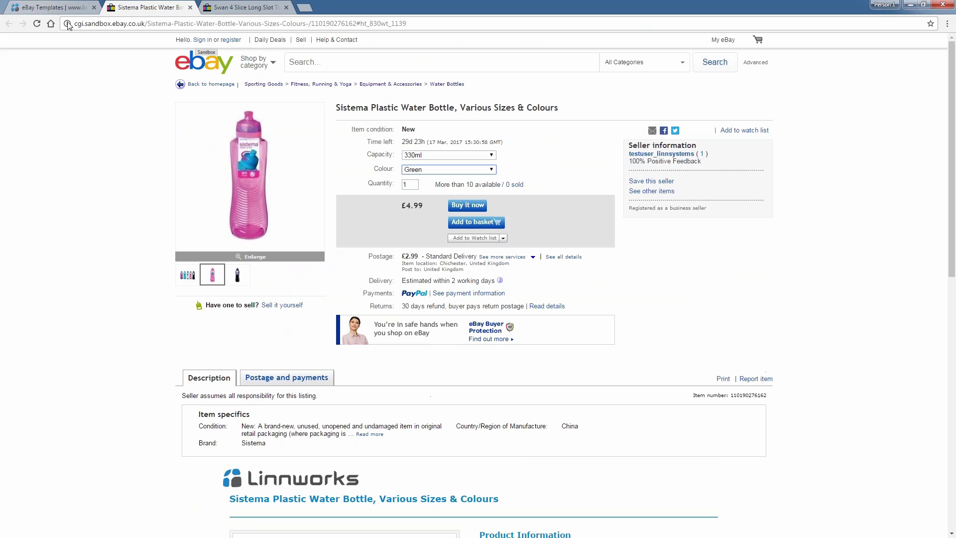
{"action": "middle_click", "coordinate": [159, 6]}
{"action": "middle_click", "coordinate": [159, 6]}
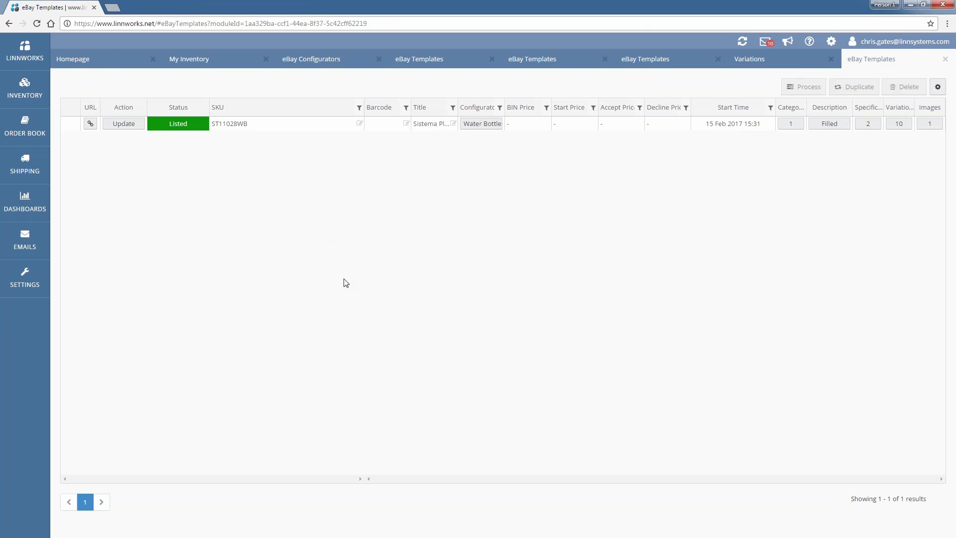
{"action": "key", "text": "F11"}
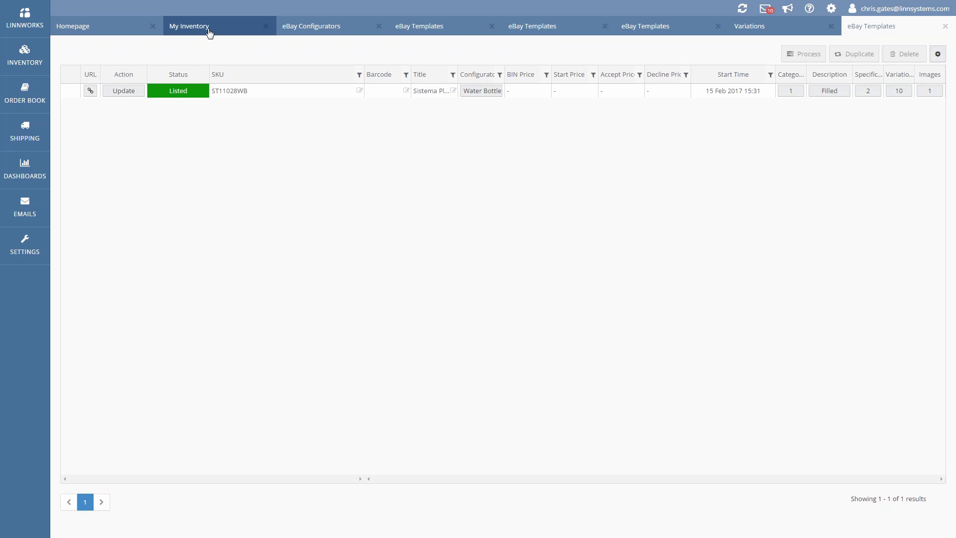
Step: In the eBay configurators list, select Water Bottles and Complex Configurator to compare their setup
{"action": "left_click", "coordinate": [331, 31]}
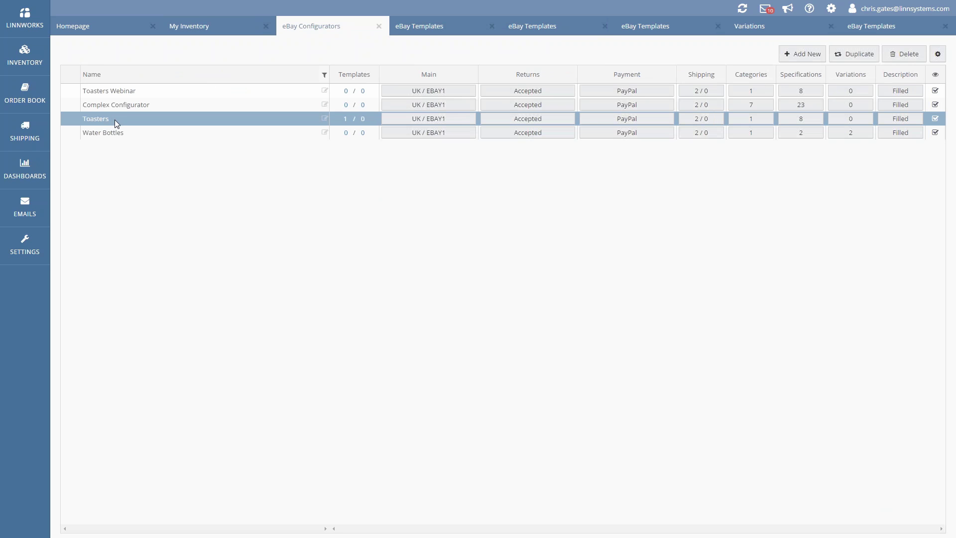
{"action": "left_click", "coordinate": [121, 133]}
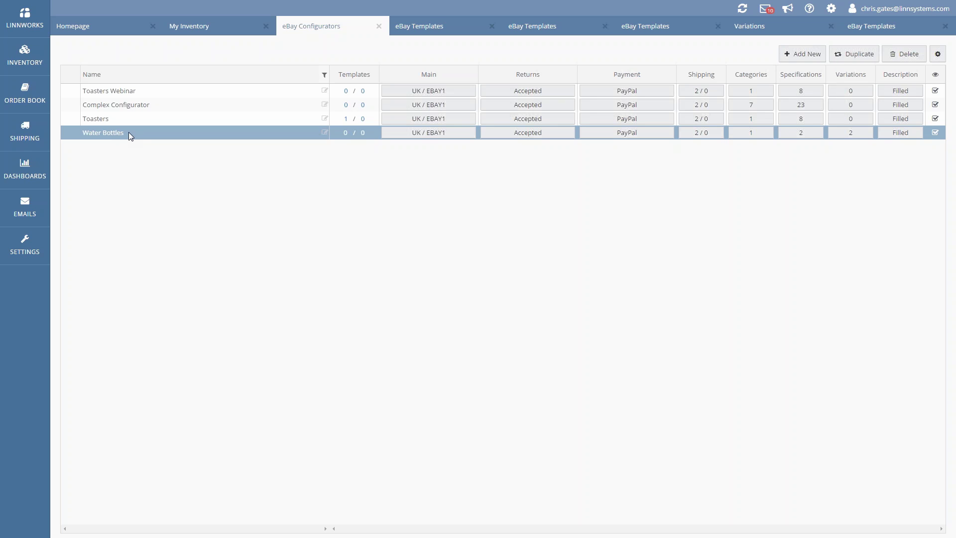
{"action": "left_click", "coordinate": [146, 109]}
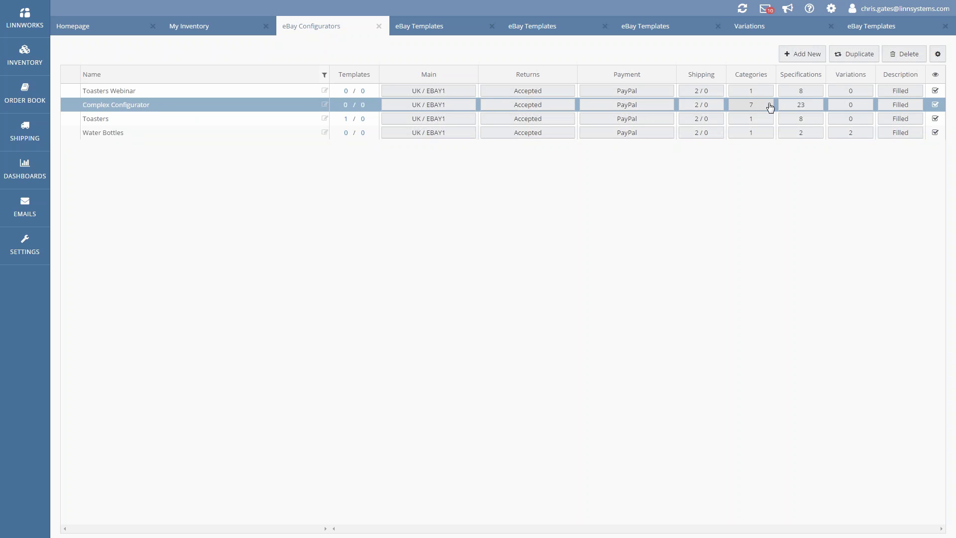
Step: Open the categories of Complex Configurator and go through the selected categories from Lunchboxes & Bags to Toasters
{"action": "left_click", "coordinate": [750, 106]}
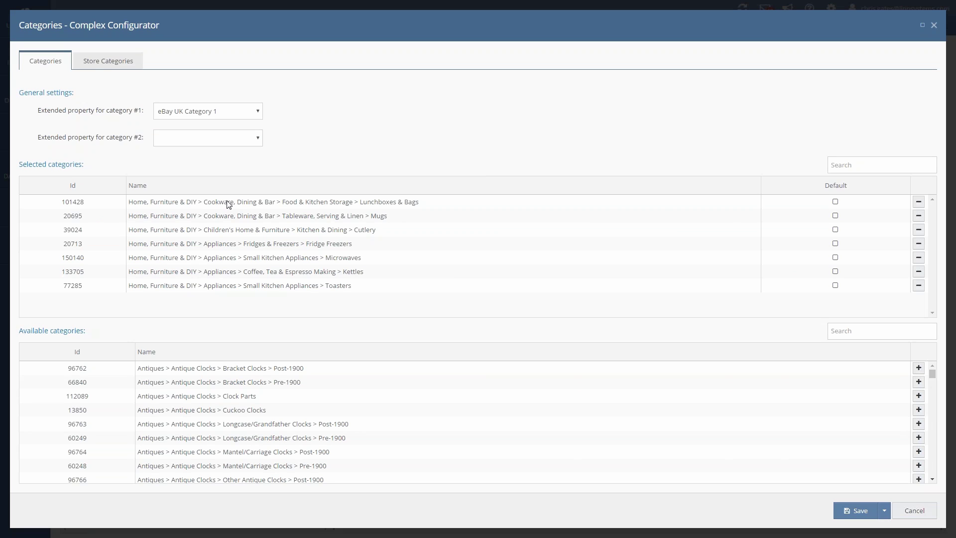
{"action": "left_click", "coordinate": [226, 201]}
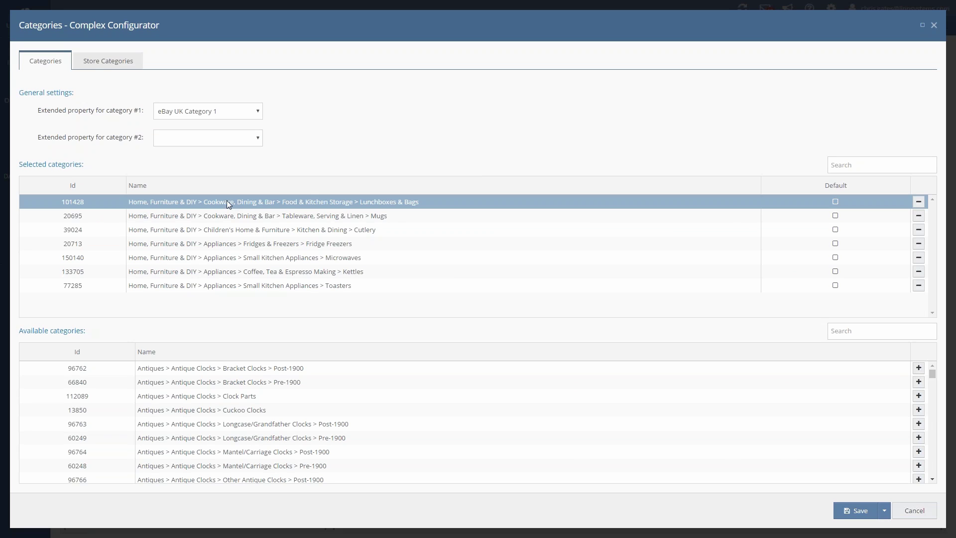
{"action": "key", "text": "Down"}
{"action": "key", "text": "Down"}
{"action": "key", "text": "Down"}
{"action": "key", "text": "Down"}
{"action": "key", "text": "Down"}
{"action": "key", "text": "Down"}
{"action": "key", "text": "Up"}
{"action": "key", "text": "Up"}
{"action": "key", "text": "Up"}
{"action": "key", "text": "Up"}
{"action": "key", "text": "Up"}
{"action": "key", "text": "Up"}
{"action": "key", "text": "Down"}
{"action": "key", "text": "Down"}
{"action": "key", "text": "Down"}
{"action": "key", "text": "Down"}
{"action": "key", "text": "Down"}
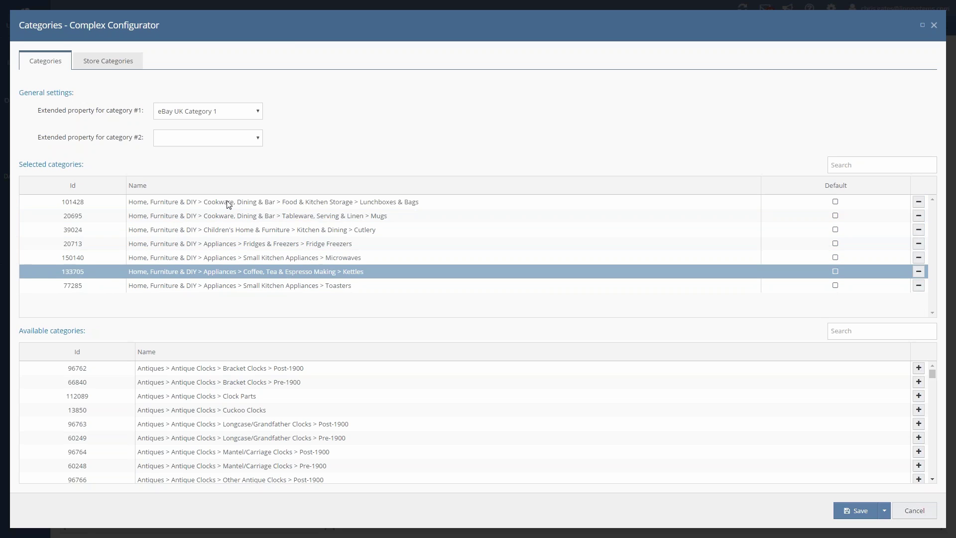
{"action": "key", "text": "Down"}
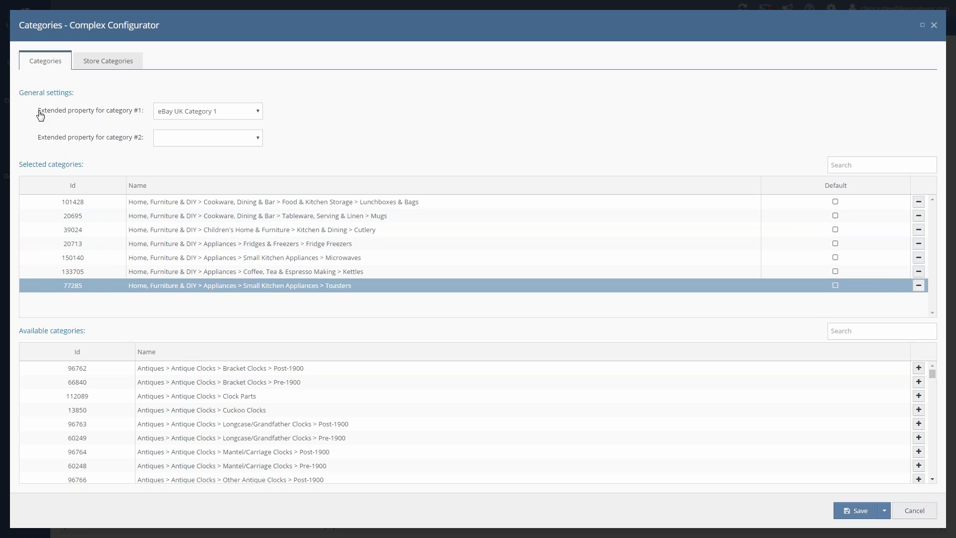
Step: Inspect the extended property options for category #1, leave the selection as it is, and close the categories
{"action": "mouse_move", "coordinate": [35, 113]}
{"action": "left_mouse_down"}
{"action": "mouse_move", "coordinate": [143, 134]}
{"action": "mouse_move", "coordinate": [149, 111]}
{"action": "mouse_move", "coordinate": [37, 111]}
{"action": "left_mouse_up"}
{"action": "left_click", "coordinate": [247, 115]}
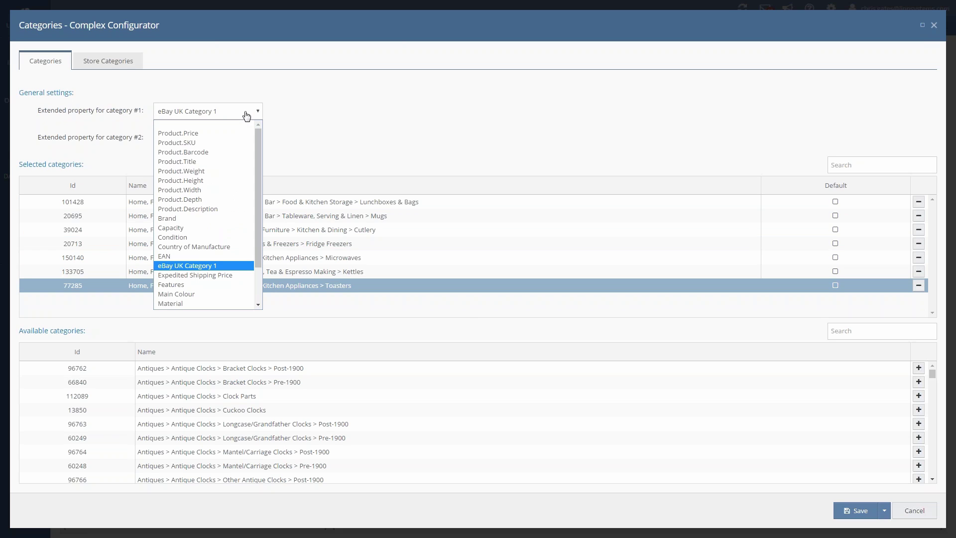
{"action": "left_click", "coordinate": [253, 117]}
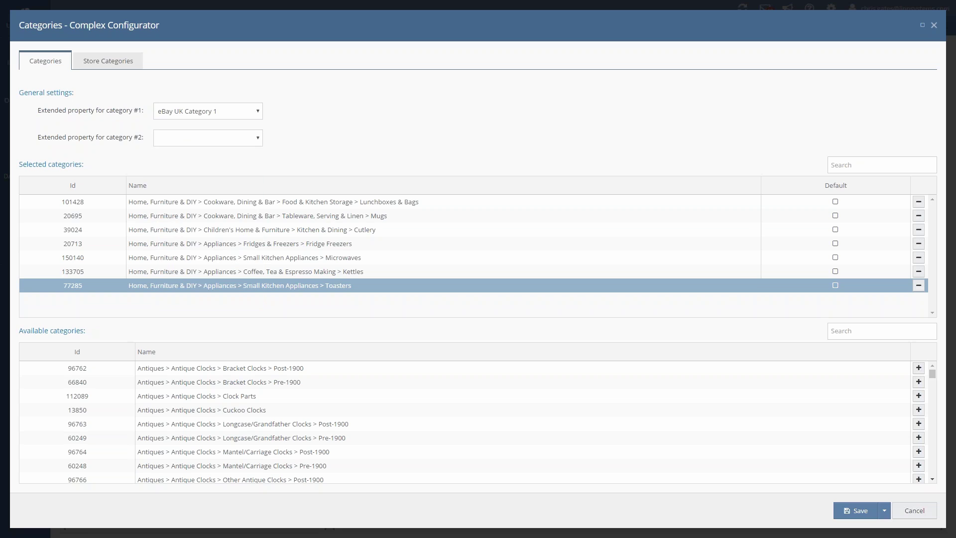
{"action": "left_click", "coordinate": [934, 25]}
Step: Open item 1198468RD from the Not Listed on eBay inventory view, examine its eBay UK Category 1 extended property, and close it
{"action": "left_click", "coordinate": [198, 25]}
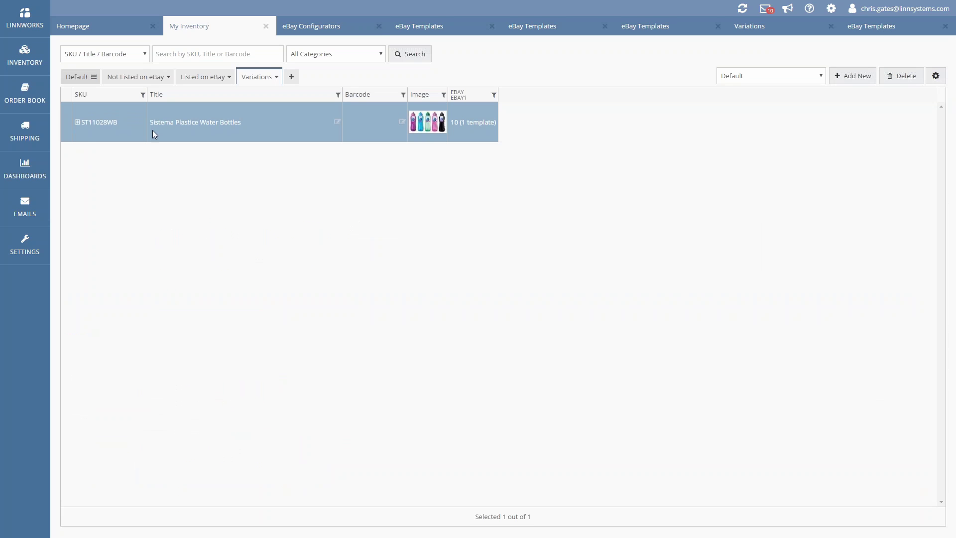
{"action": "left_click", "coordinate": [136, 79]}
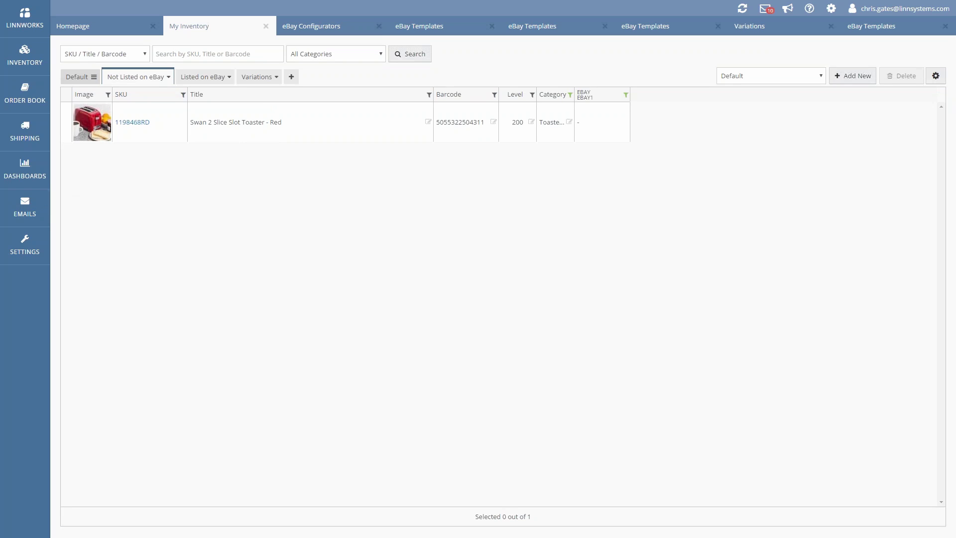
{"action": "left_click", "coordinate": [132, 120]}
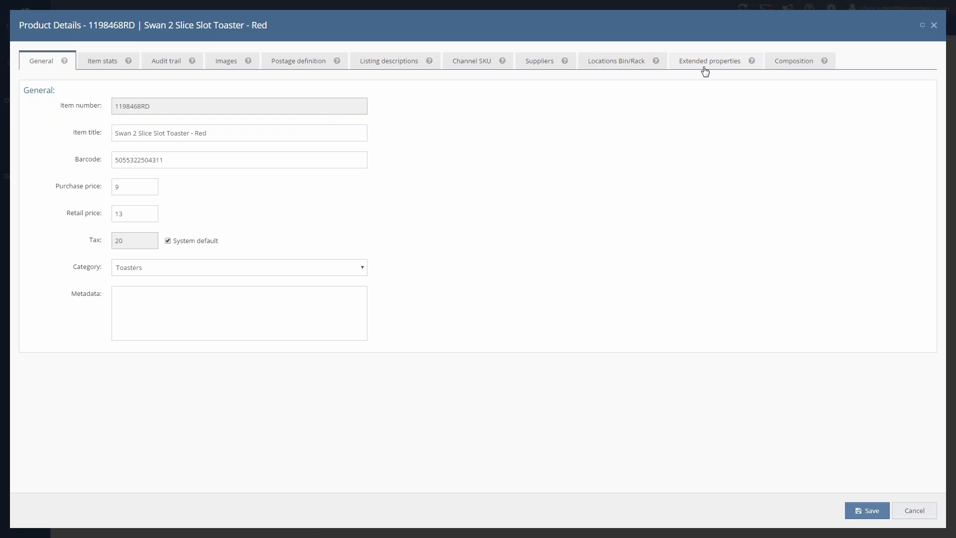
{"action": "left_click", "coordinate": [704, 70]}
{"action": "double_click", "coordinate": [39, 185]}
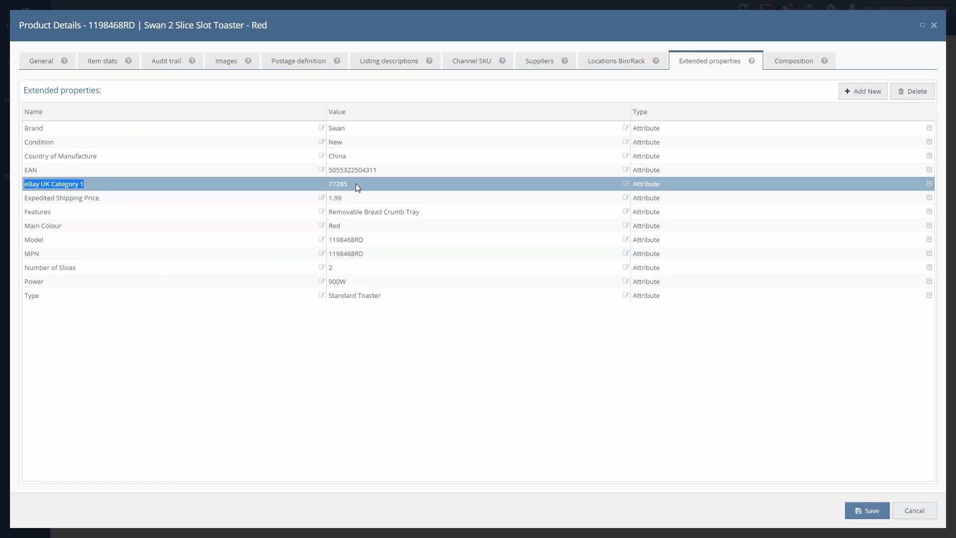
{"action": "left_click", "coordinate": [934, 25]}
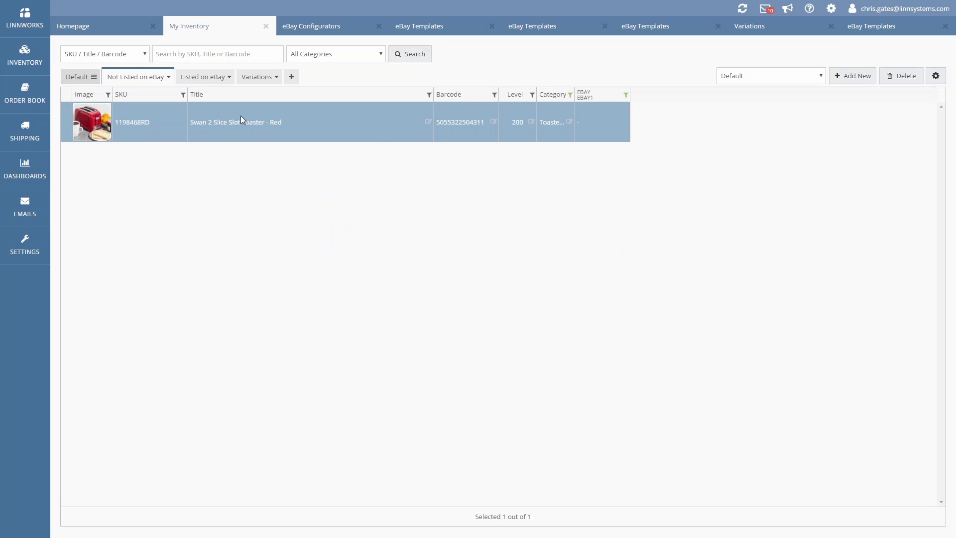
Step: Reopen Complex Configurator's categories and match the toaster's category ID against the selected categories
{"action": "left_click", "coordinate": [321, 28]}
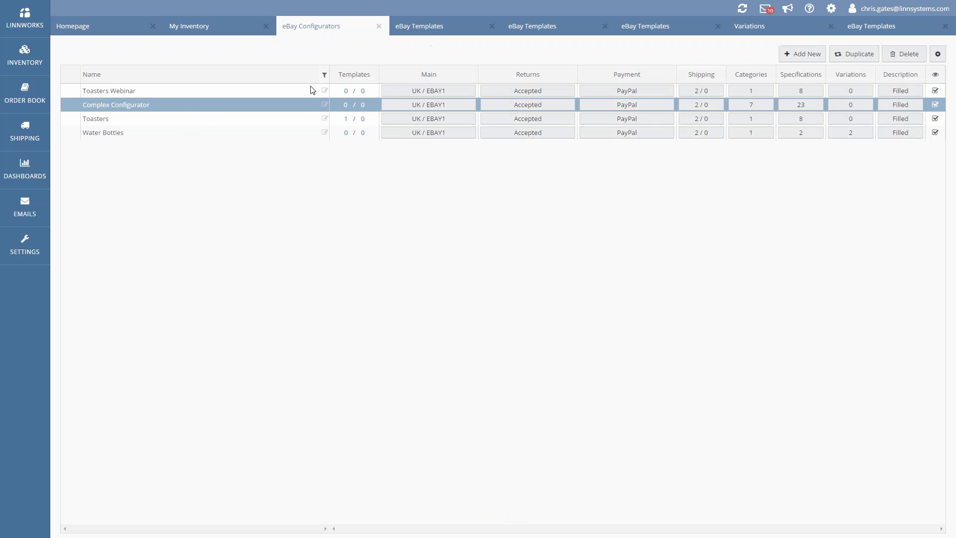
{"action": "left_click", "coordinate": [750, 105]}
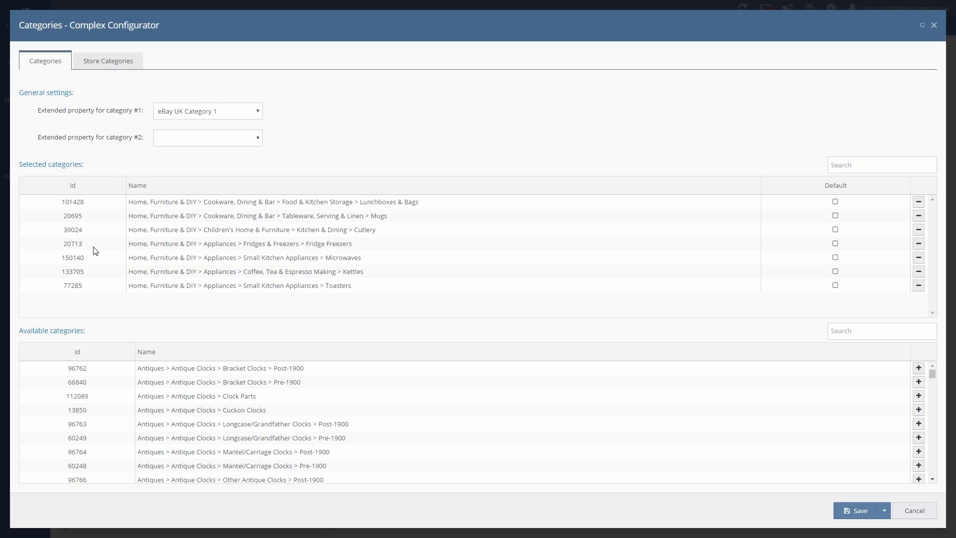
{"action": "left_click", "coordinate": [87, 286]}
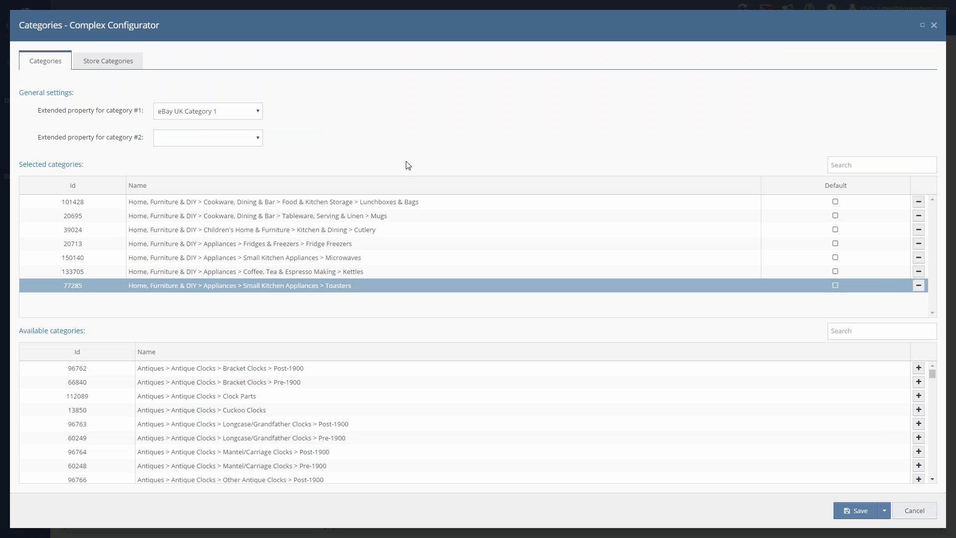
{"action": "left_click", "coordinate": [334, 201]}
{"action": "key", "text": "Down"}
{"action": "key", "text": "Down"}
{"action": "key", "text": "Down"}
{"action": "key", "text": "Down"}
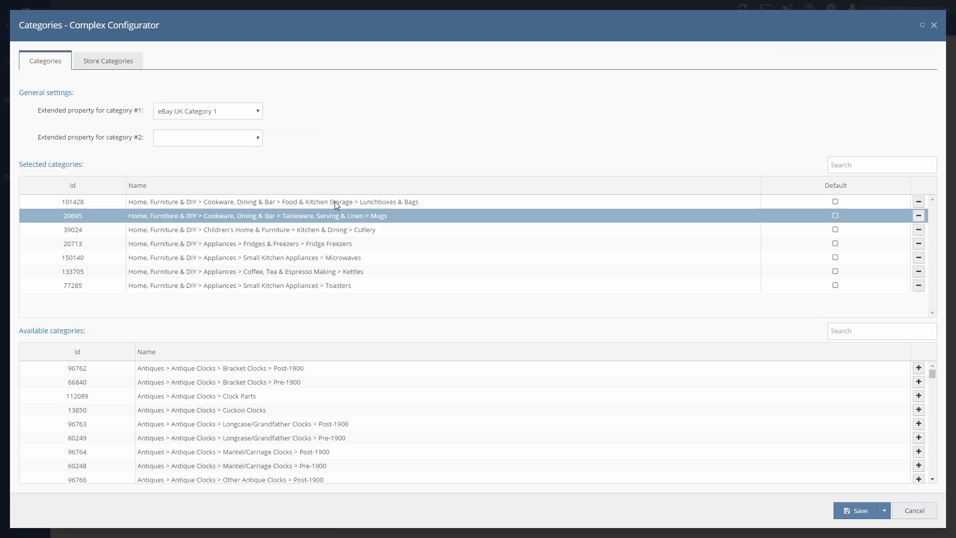
{"action": "key", "text": "Down"}
{"action": "key", "text": "Down"}
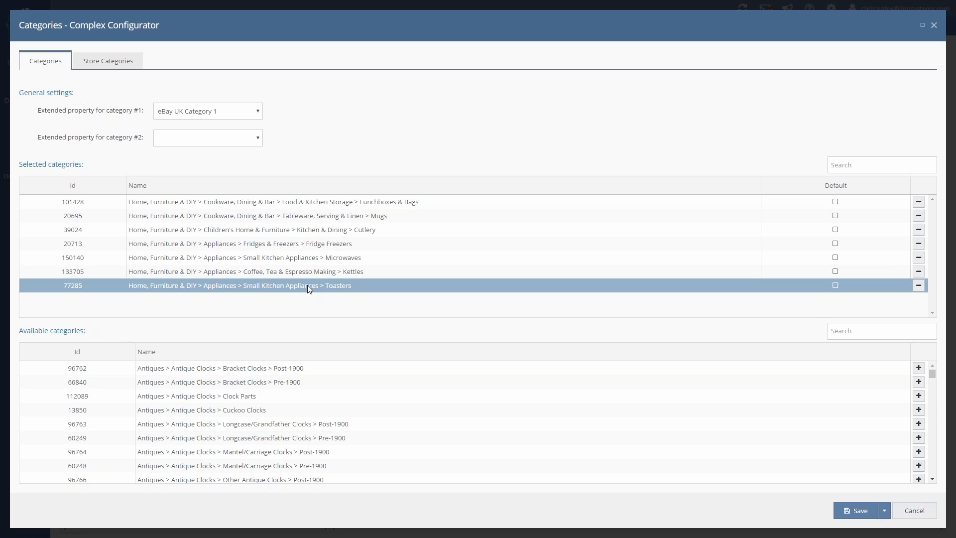
{"action": "key", "text": "Up"}
{"action": "key", "text": "Up"}
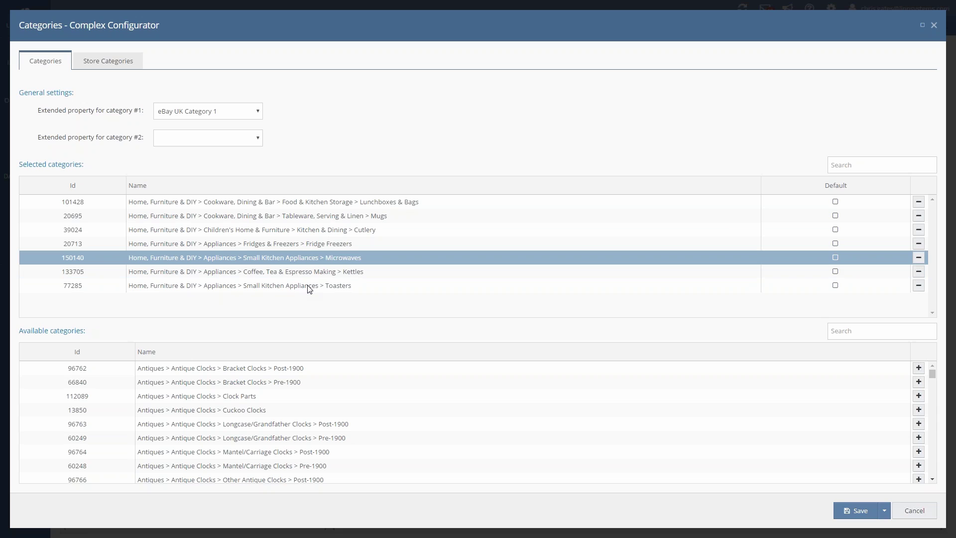
{"action": "key", "text": "Down"}
{"action": "key", "text": "Down"}
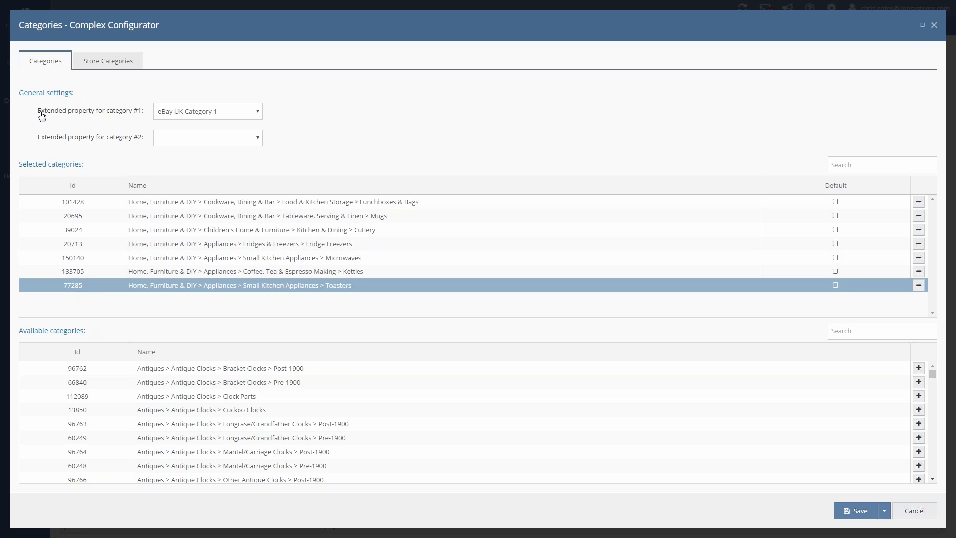
Step: Check the extended property assigned to category #1 and save Complex Configurator's category settings
{"action": "left_click_drag", "start_coordinate": [41, 111], "coordinate": [151, 114]}
{"action": "left_click", "coordinate": [152, 114]}
{"action": "left_click", "coordinate": [854, 510]}
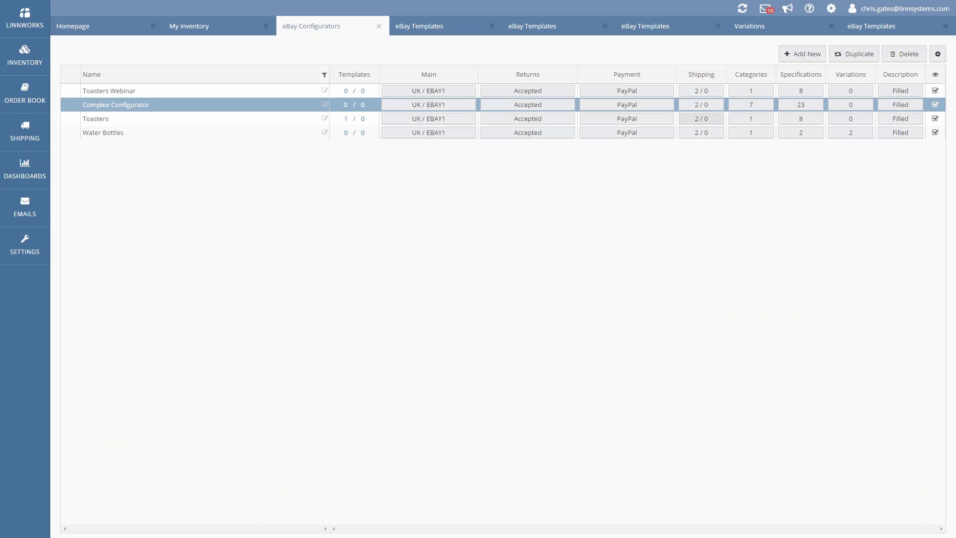
Step: Open Complex Configurator's shipping settings, widen the shipping service columns, examine the extended property used for expedited shipping, and cancel
{"action": "left_click", "coordinate": [707, 105]}
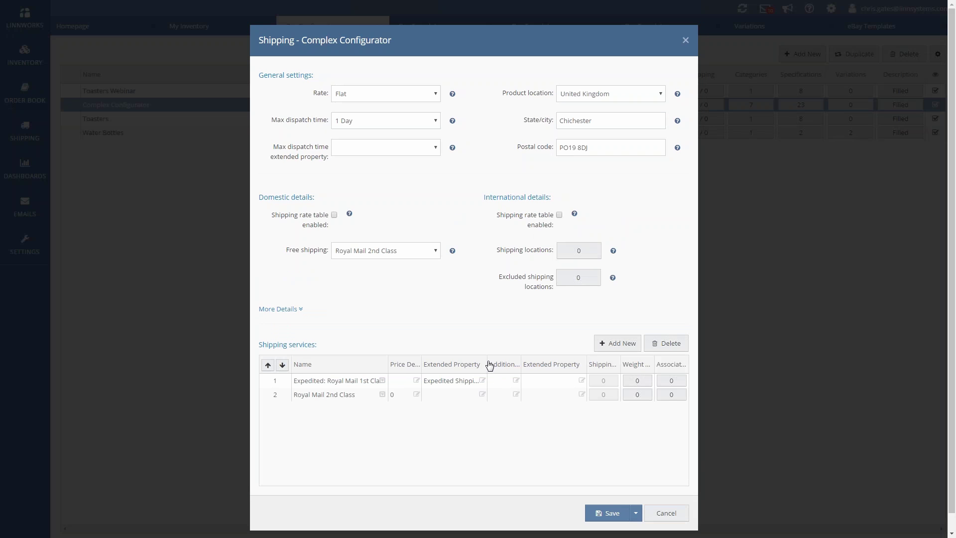
{"action": "left_click_drag", "start_coordinate": [489, 365], "coordinate": [523, 365]}
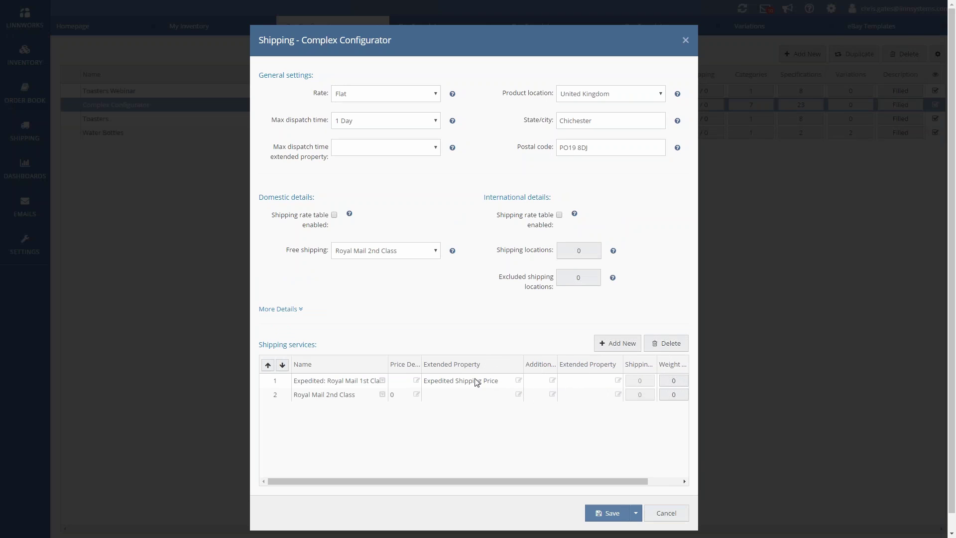
{"action": "left_click_drag", "start_coordinate": [388, 360], "coordinate": [405, 362]}
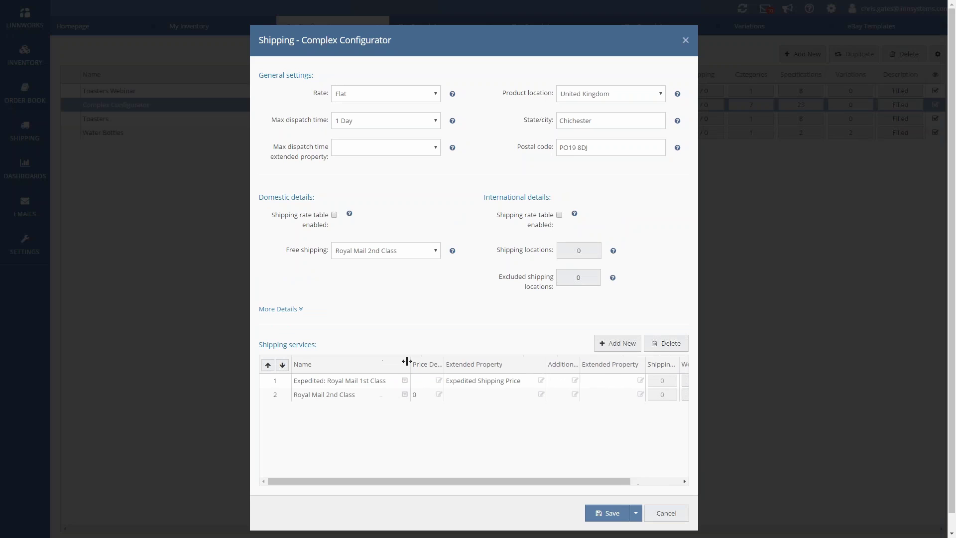
{"action": "left_click", "coordinate": [326, 396]}
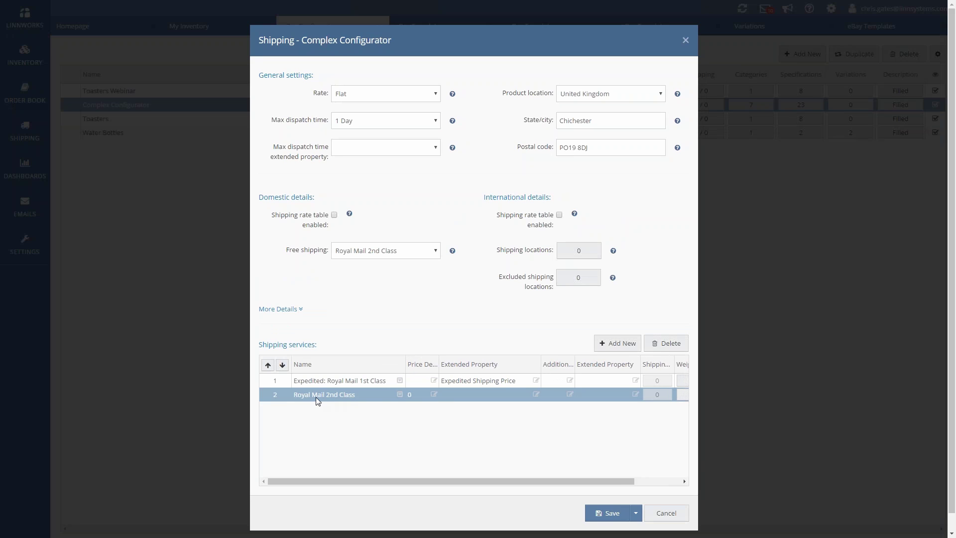
{"action": "left_click", "coordinate": [342, 381]}
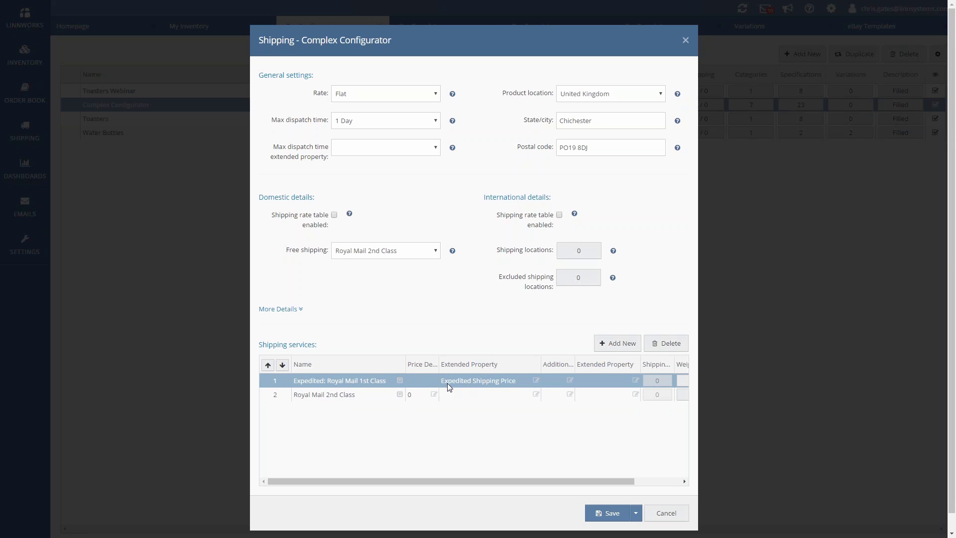
{"action": "left_click", "coordinate": [507, 381]}
{"action": "left_click", "coordinate": [665, 513]}
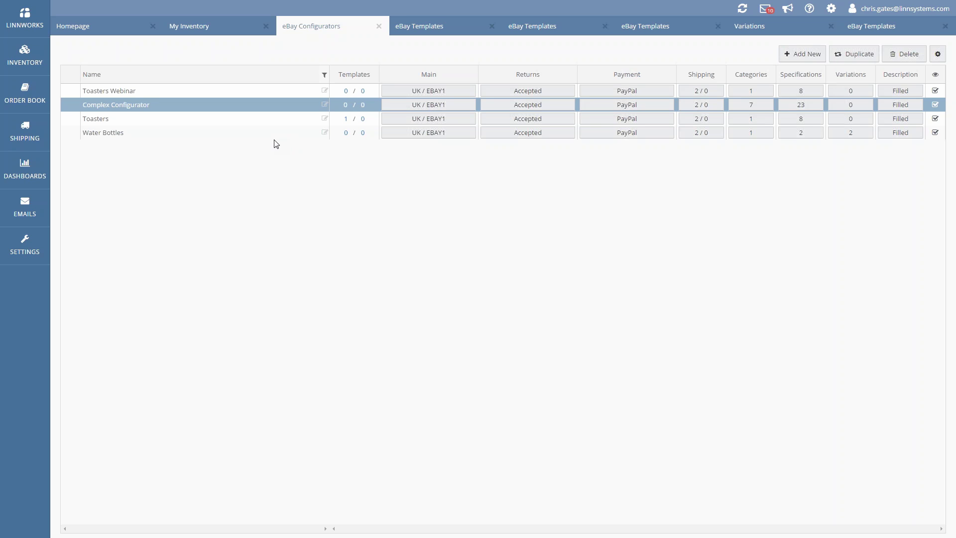
Step: Select the Toasters configurator, open inventory item 1198468RD to check its extended properties, and close the item's details
{"action": "left_click", "coordinate": [174, 120]}
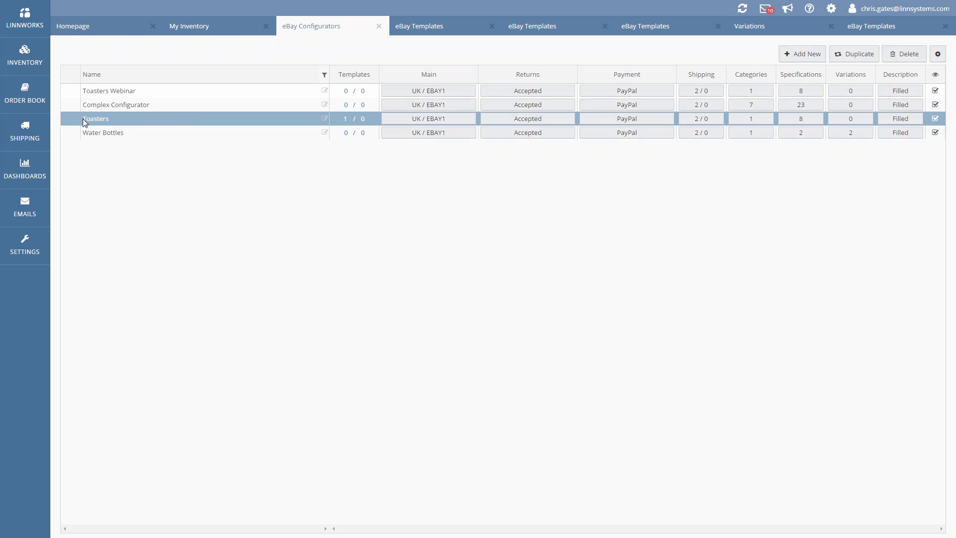
{"action": "left_click", "coordinate": [185, 28]}
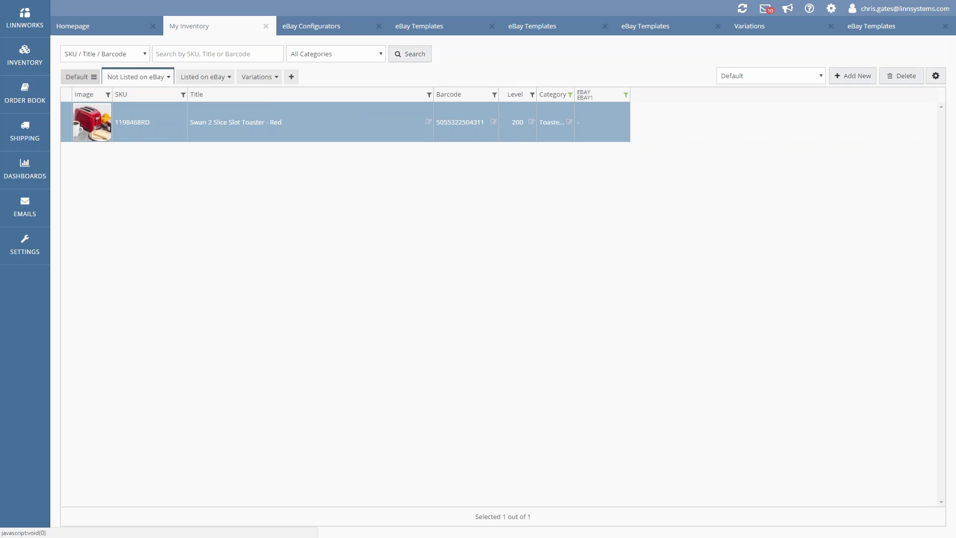
{"action": "left_click", "coordinate": [131, 122]}
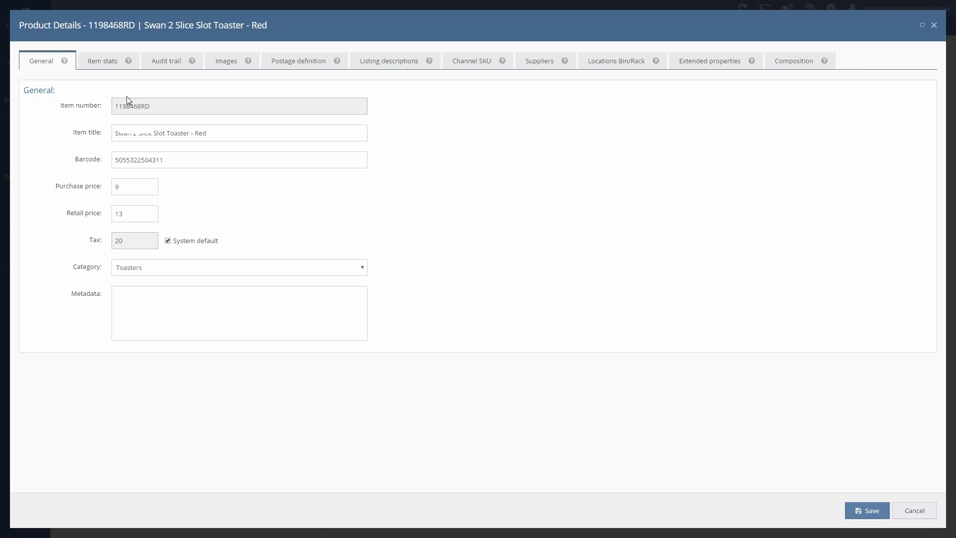
{"action": "left_click", "coordinate": [706, 60]}
{"action": "left_click", "coordinate": [934, 25]}
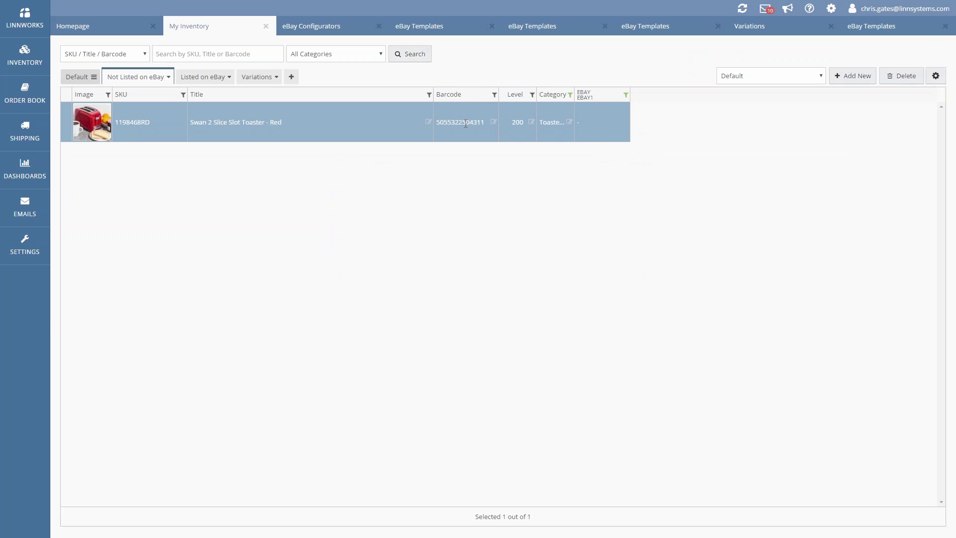
Step: Create an eBay listing for item 1198468RD with the Buy it now (UK): Toasters configurator and submit its template for creation
{"action": "right_click", "coordinate": [607, 127]}
{"action": "mouse_move", "coordinate": [667, 156]}
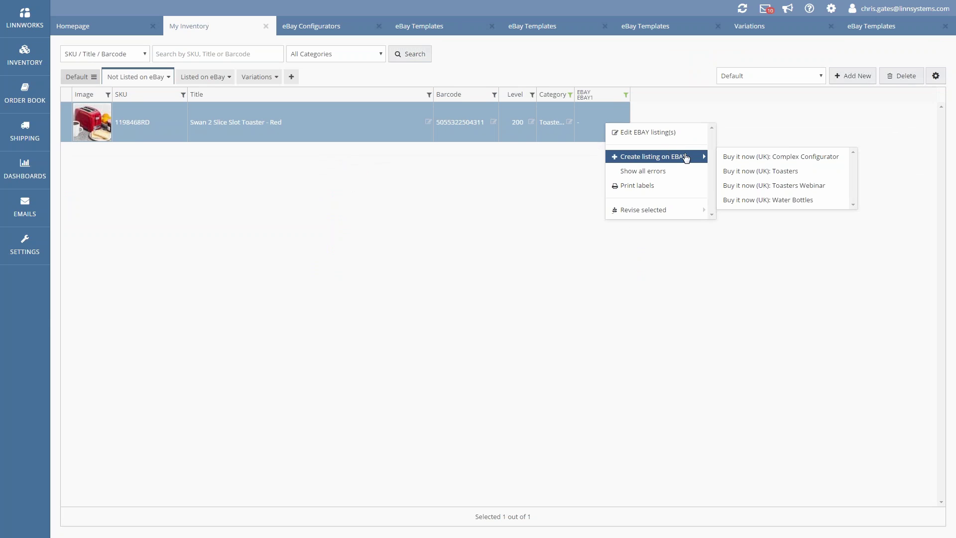
{"action": "left_click", "coordinate": [791, 177]}
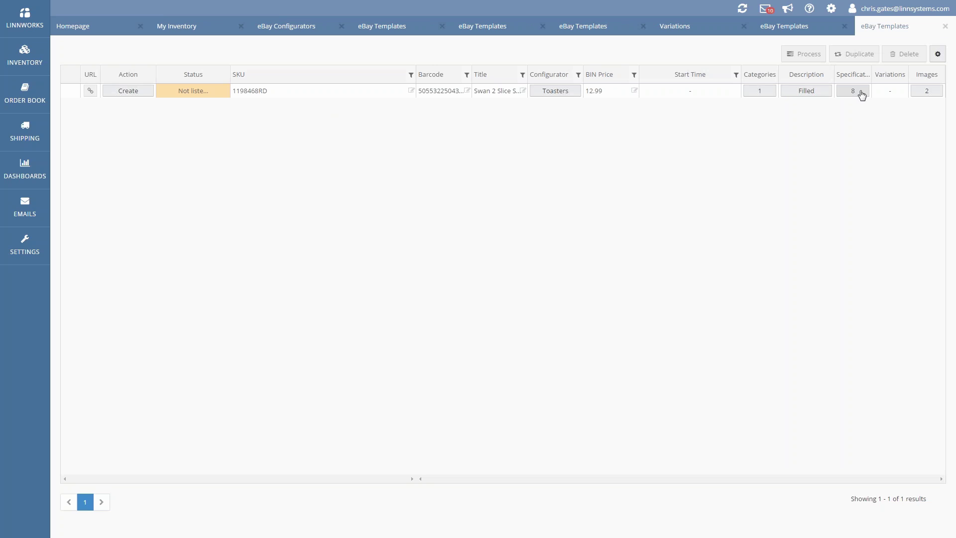
{"action": "left_click", "coordinate": [128, 91]}
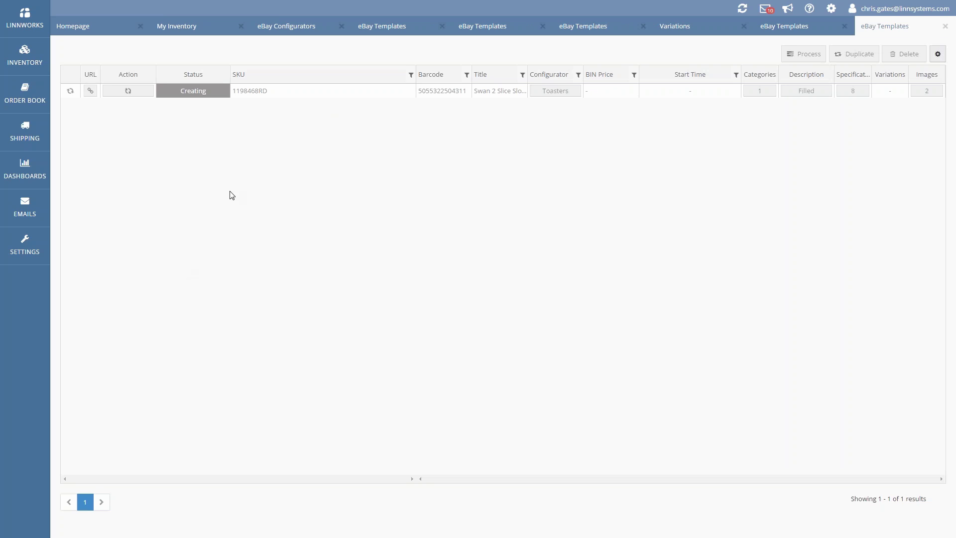
Step: Check the configurators offered for listing item 1198468RD on eBay, and review the configurator list and the listed toaster templates
{"action": "left_click", "coordinate": [189, 31]}
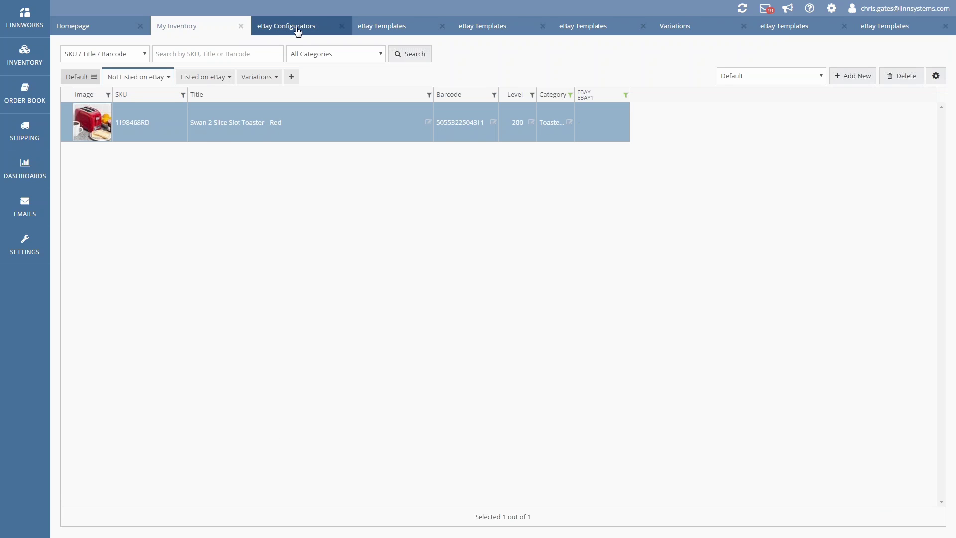
{"action": "right_click", "coordinate": [597, 139]}
{"action": "mouse_move", "coordinate": [639, 174]}
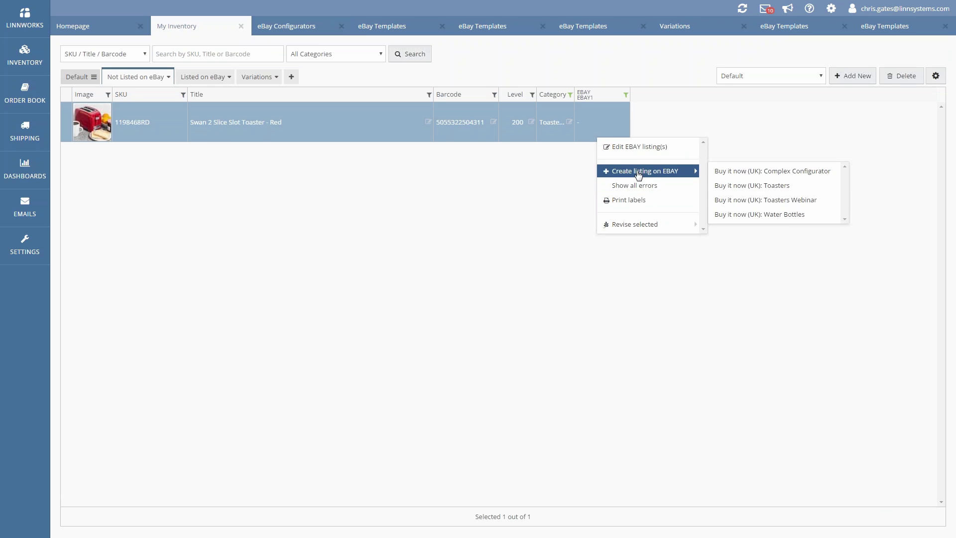
{"action": "left_click", "coordinate": [782, 190]}
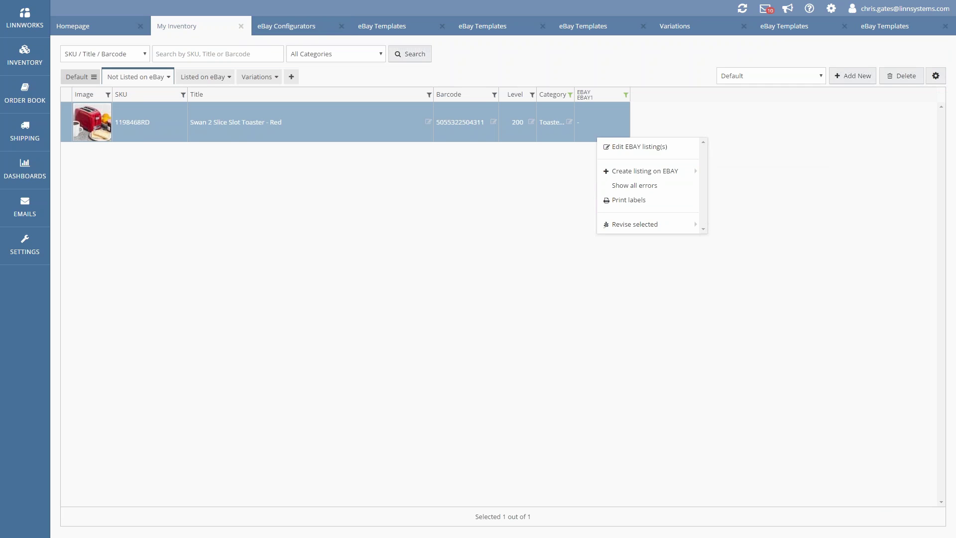
{"action": "left_click", "coordinate": [299, 30]}
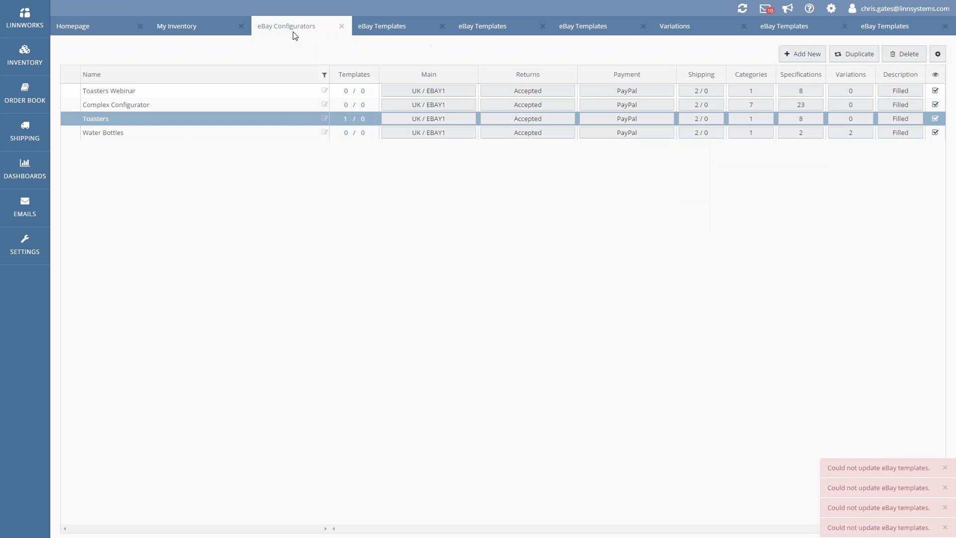
{"action": "left_click", "coordinate": [369, 34]}
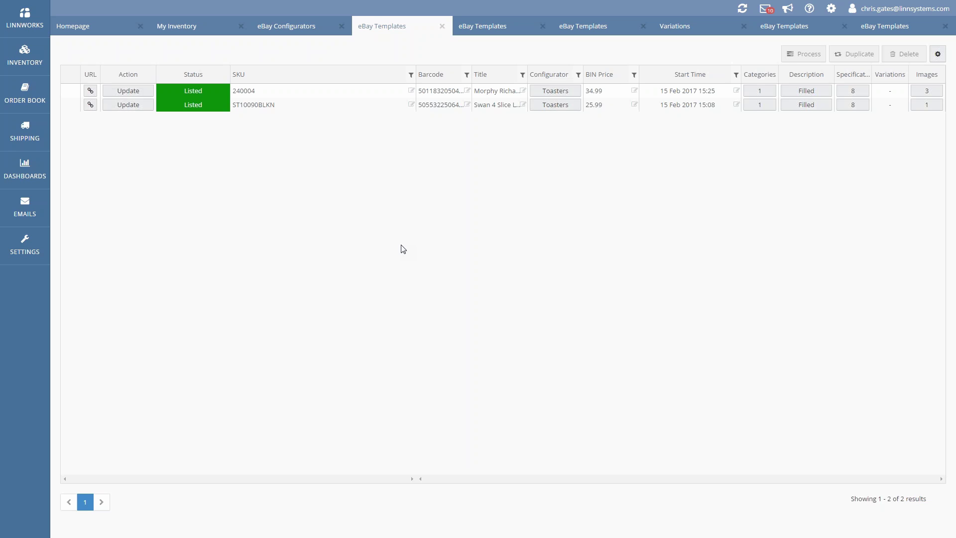
Step: Show the Variations inventory view, look at the general details of variation parent ST11028WB, and close them
{"action": "left_click", "coordinate": [176, 27]}
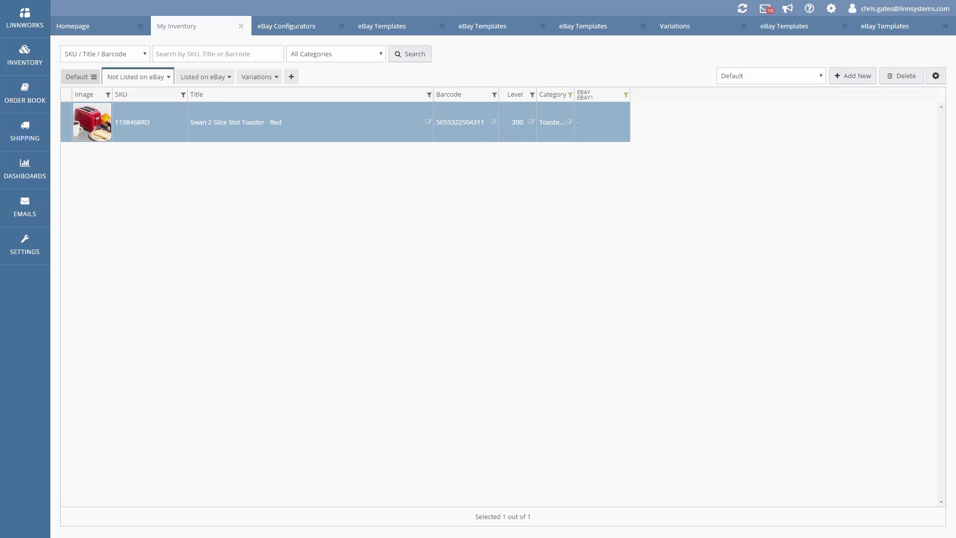
{"action": "left_click", "coordinate": [257, 76]}
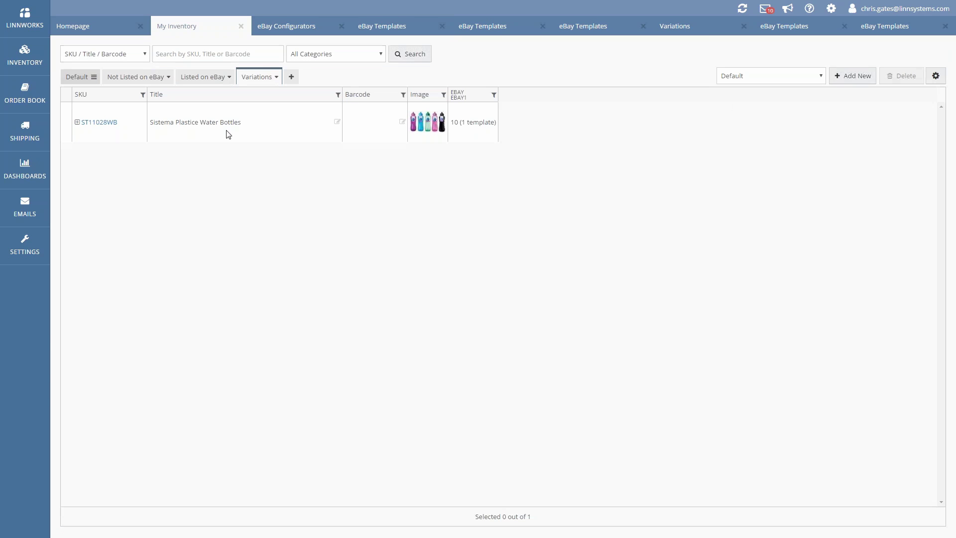
{"action": "left_click", "coordinate": [109, 124]}
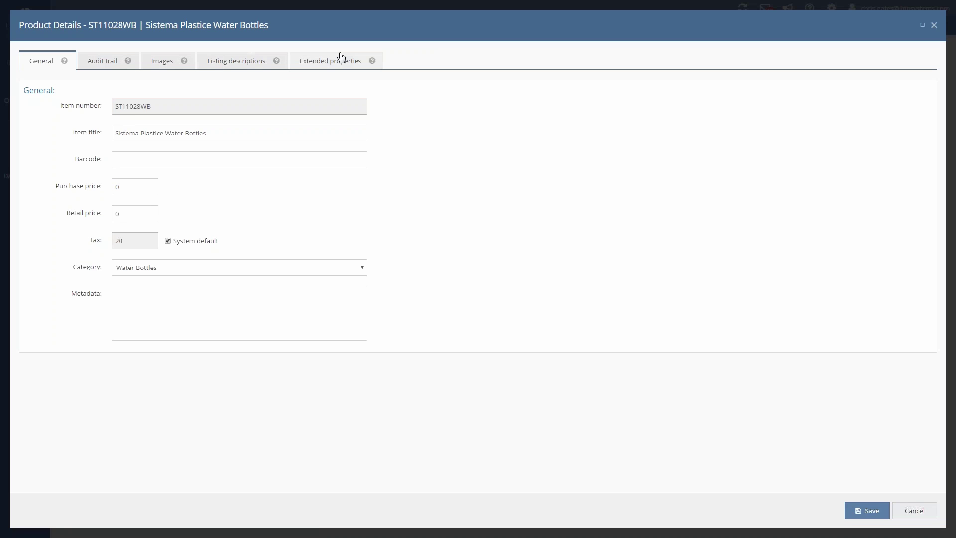
{"action": "left_click", "coordinate": [933, 24]}
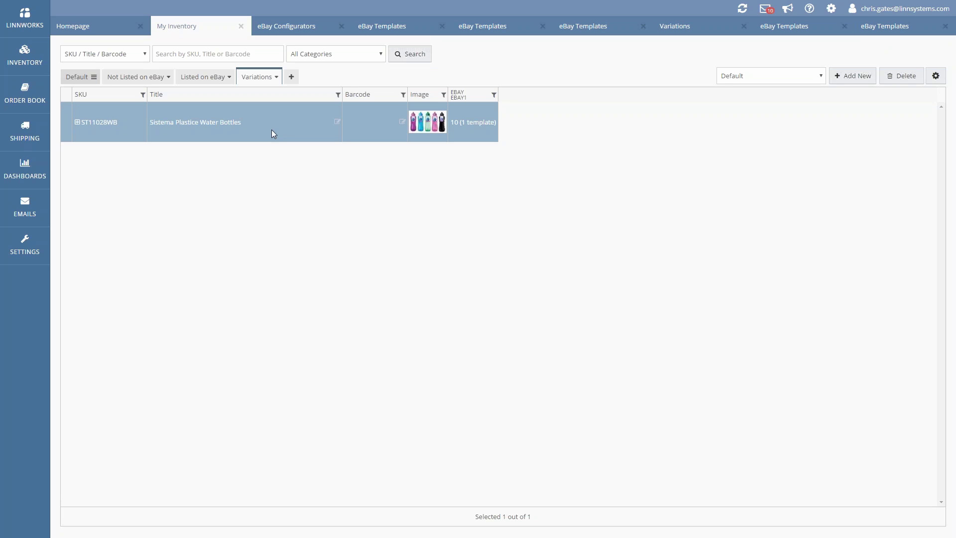
Step: Reopen variation parent ST11028WB, examine its Brand and Country of Manufacture extended properties, and close the details
{"action": "double_click", "coordinate": [101, 123]}
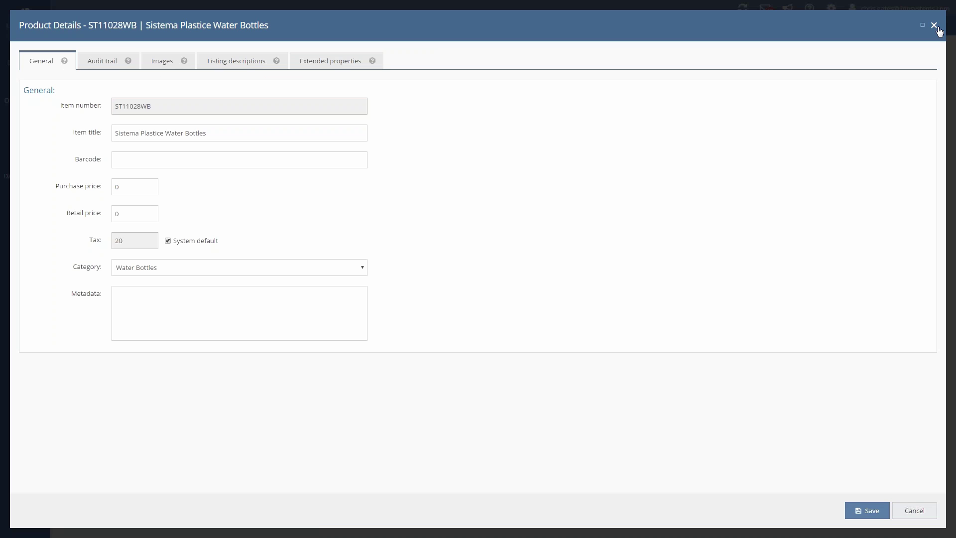
{"action": "left_click", "coordinate": [321, 63]}
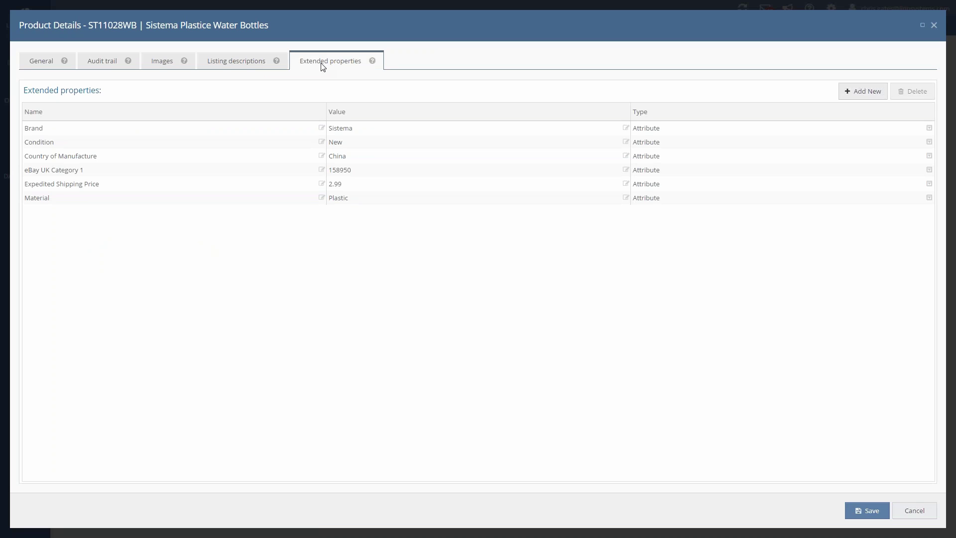
{"action": "left_click", "coordinate": [86, 131]}
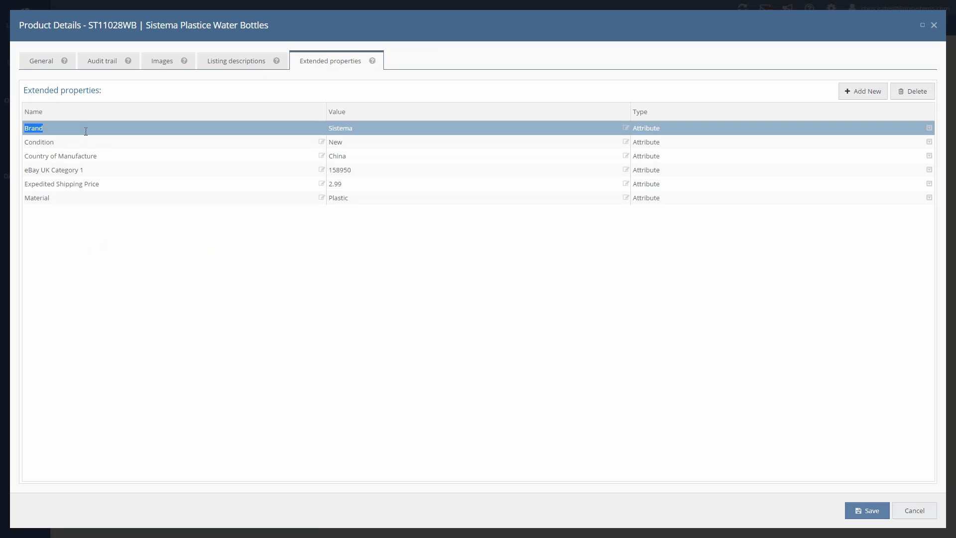
{"action": "left_click", "coordinate": [90, 155]}
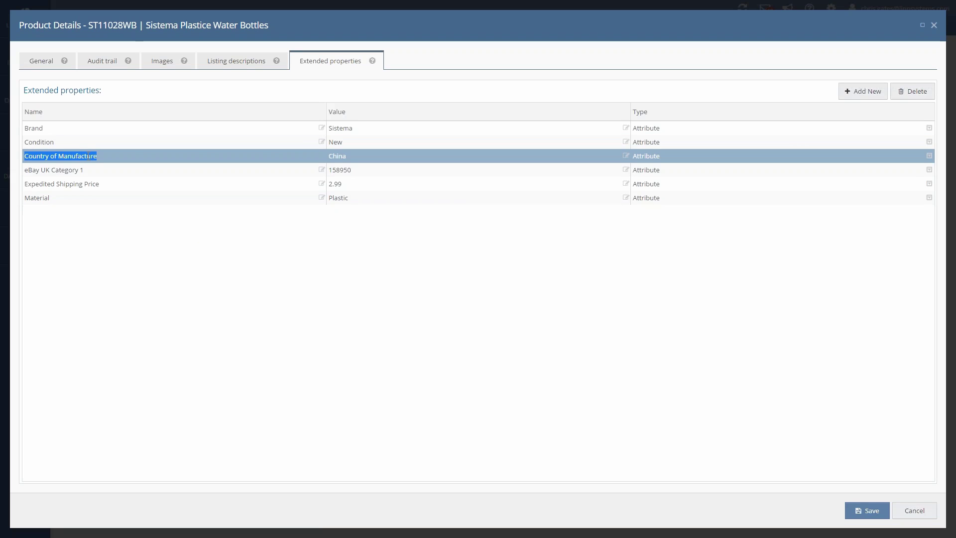
{"action": "left_click", "coordinate": [76, 130]}
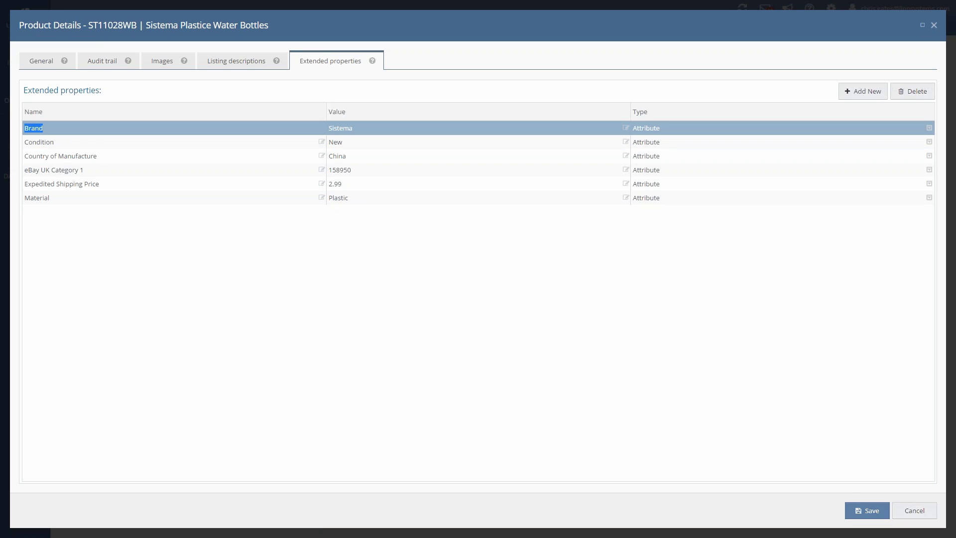
{"action": "left_click", "coordinate": [74, 158]}
{"action": "key", "text": "Right"}
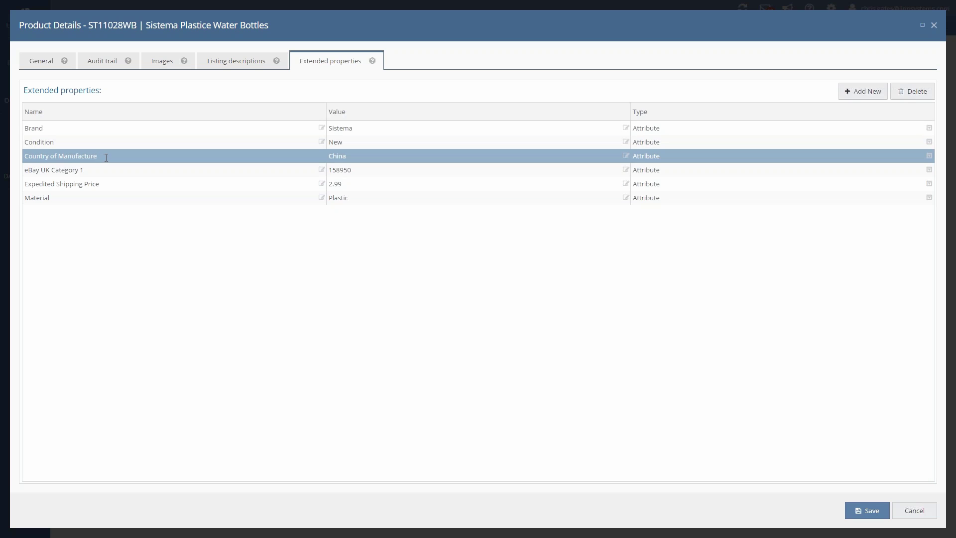
{"action": "left_click", "coordinate": [933, 26]}
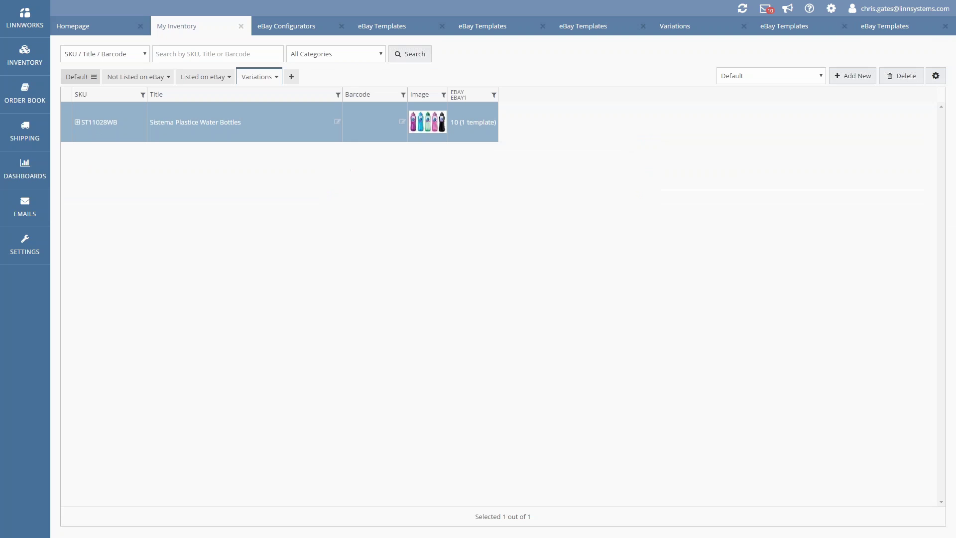
Step: Check which configurator can create an eBay listing for ST11028WB, and close the eBay template view for item 1198468RD
{"action": "left_click", "coordinate": [470, 122]}
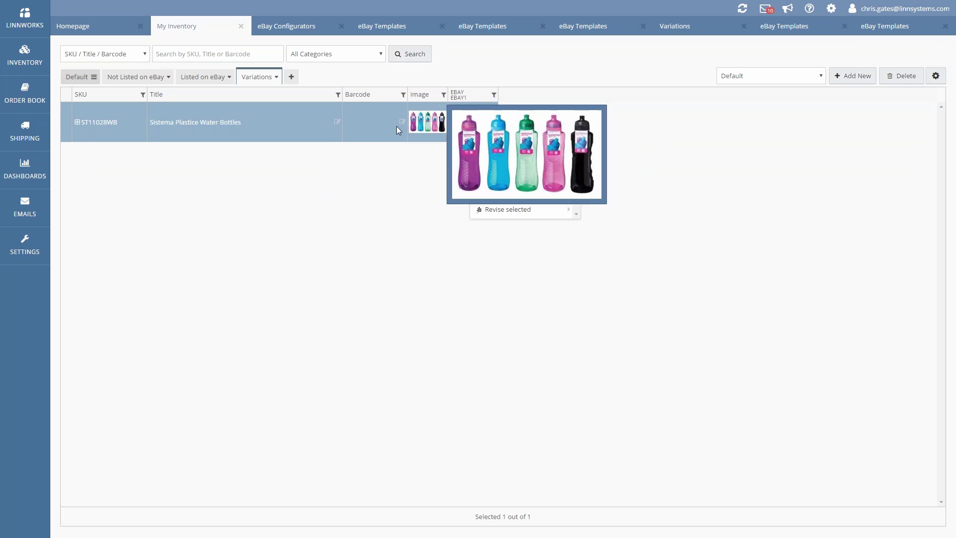
{"action": "mouse_move", "coordinate": [479, 157]}
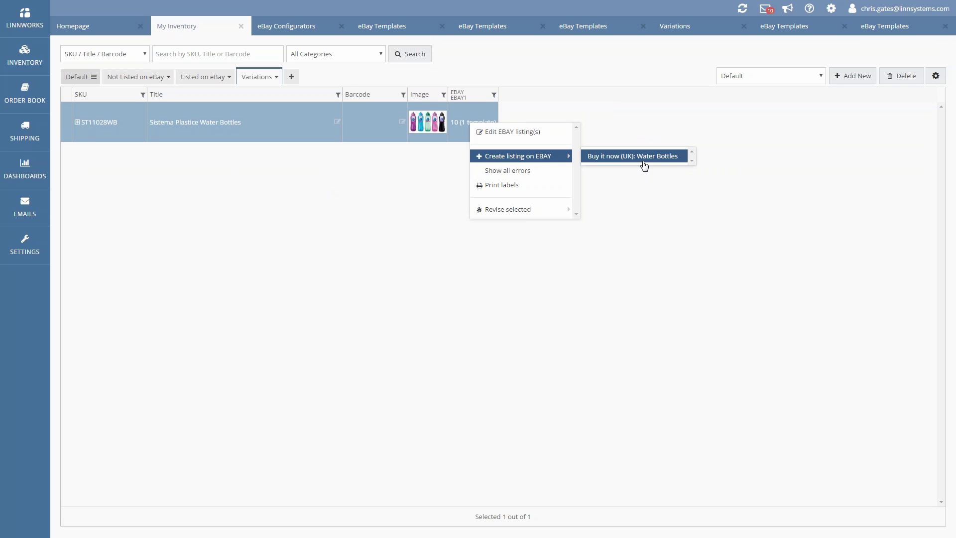
{"action": "left_click", "coordinate": [516, 133]}
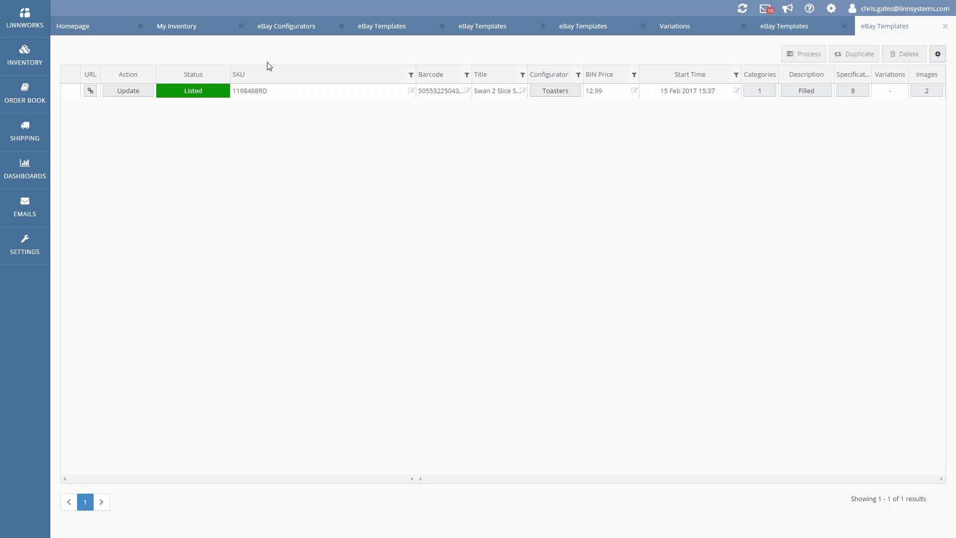
{"action": "left_click", "coordinate": [944, 26]}
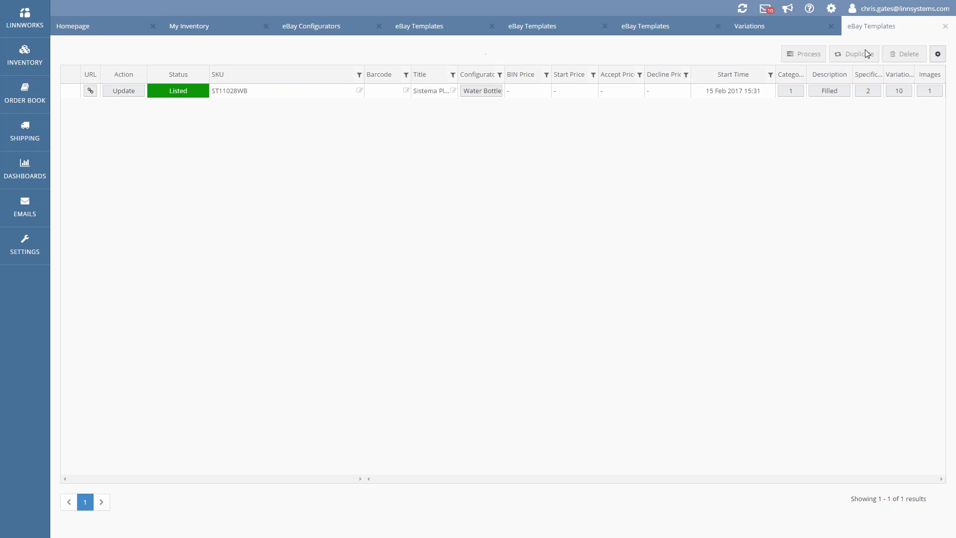
Step: Open variation group ST11028WB for editing, examine its SKU, variation name and full product list, and close it
{"action": "left_click", "coordinate": [783, 31]}
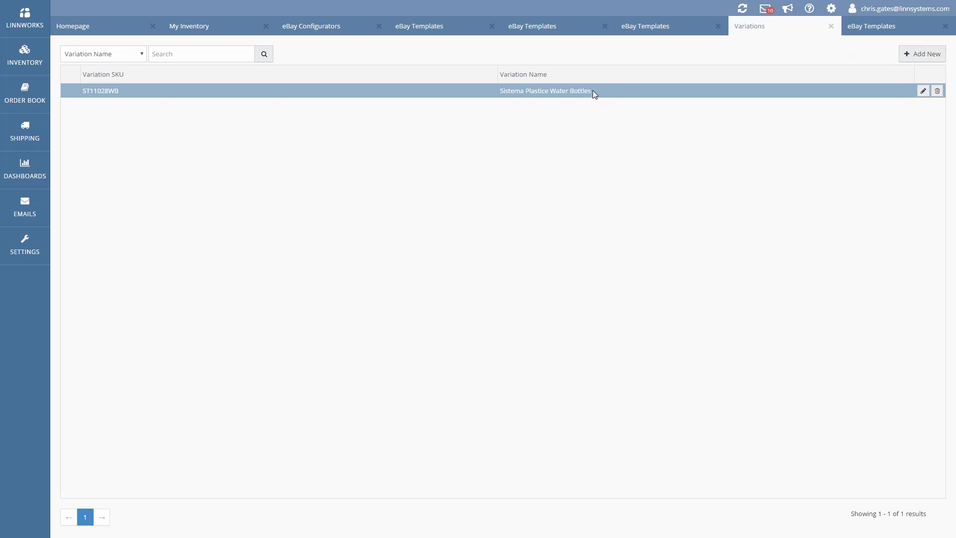
{"action": "left_click", "coordinate": [196, 30]}
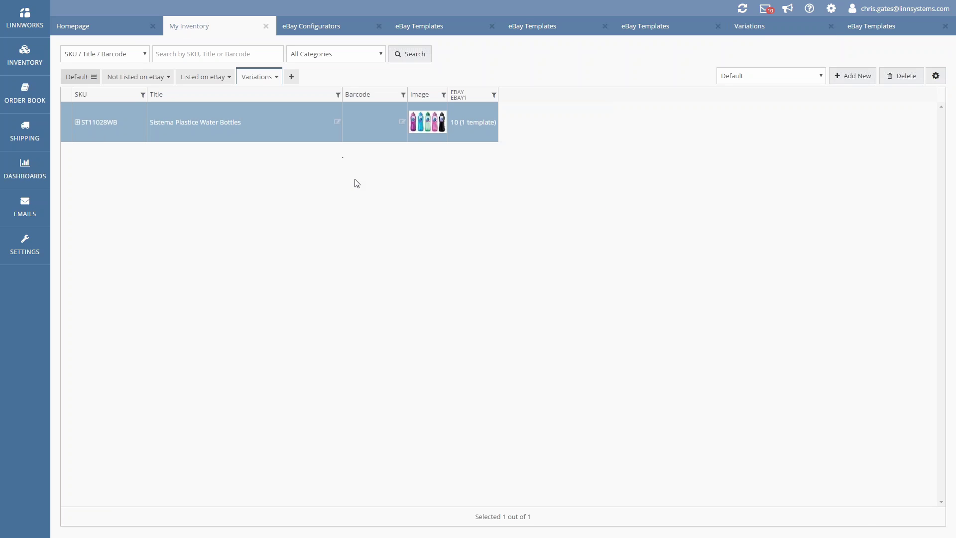
{"action": "left_click", "coordinate": [766, 31]}
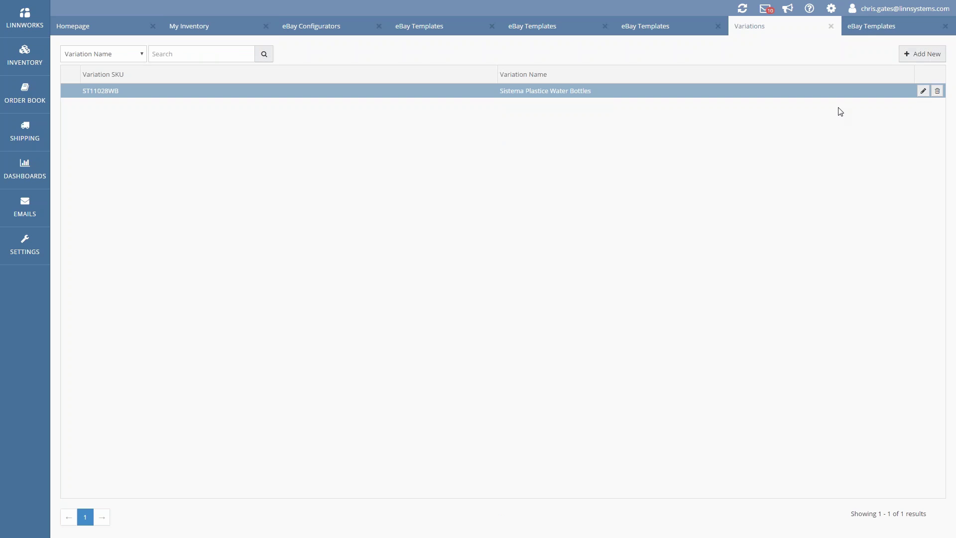
{"action": "left_click", "coordinate": [922, 91]}
{"action": "left_click_drag", "start_coordinate": [503, 121], "coordinate": [404, 122]}
{"action": "left_click", "coordinate": [452, 140]}
{"action": "left_click_drag", "start_coordinate": [501, 121], "coordinate": [382, 120]}
{"action": "left_click", "coordinate": [426, 91]}
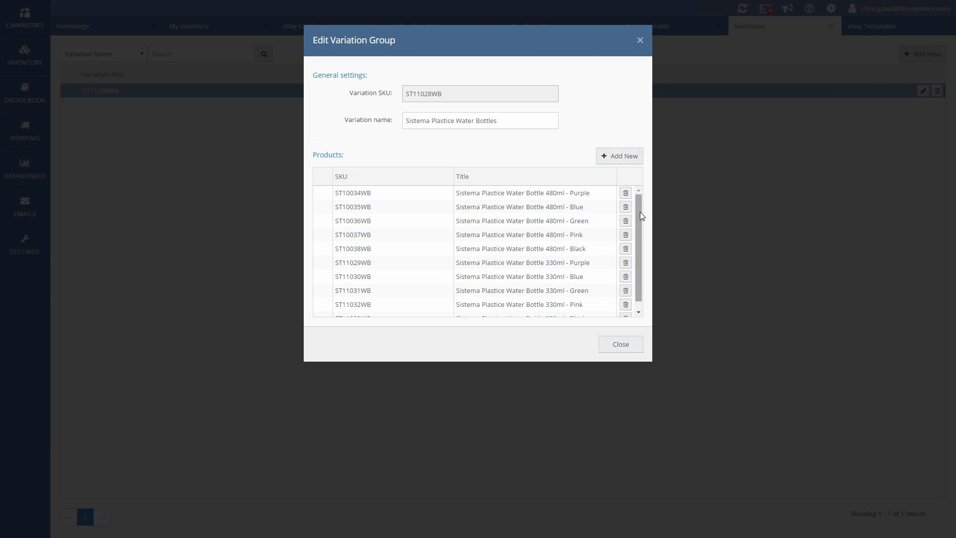
{"action": "left_click_drag", "start_coordinate": [641, 211], "coordinate": [640, 256]}
{"action": "left_click_drag", "start_coordinate": [638, 218], "coordinate": [637, 209]}
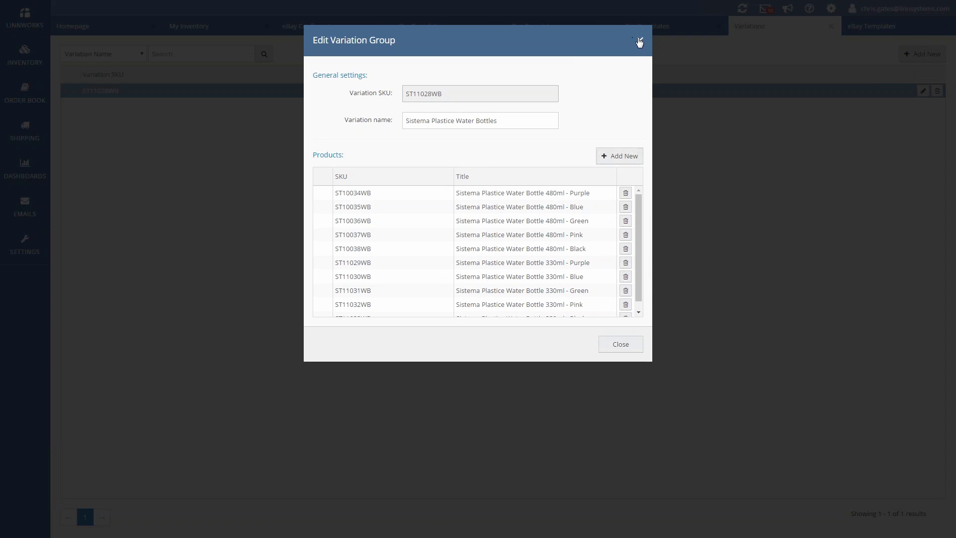
{"action": "left_click", "coordinate": [639, 41]}
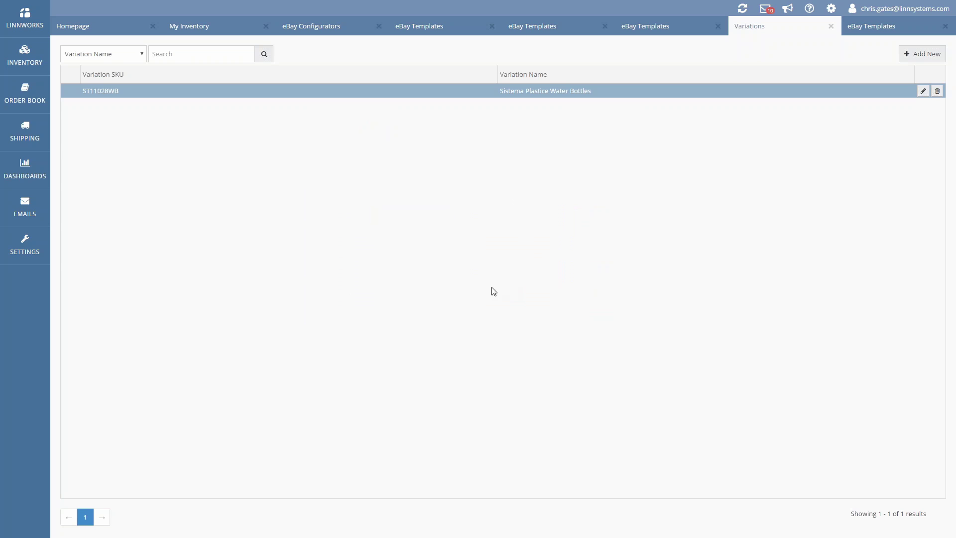
Step: Open the main settings of the Toasters eBay configurator and examine them through to the charity section
{"action": "left_click", "coordinate": [206, 29]}
{"action": "left_click", "coordinate": [321, 26]}
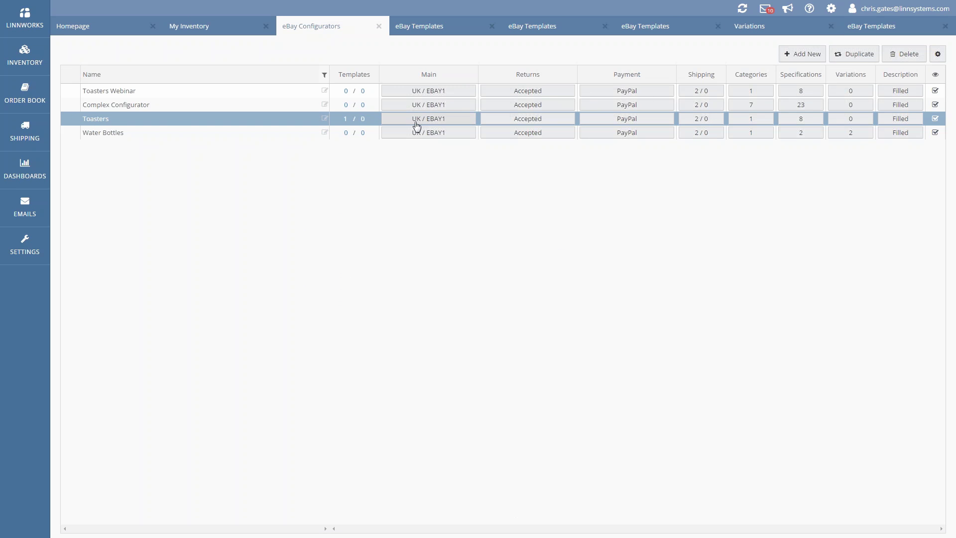
{"action": "left_click", "coordinate": [443, 123]}
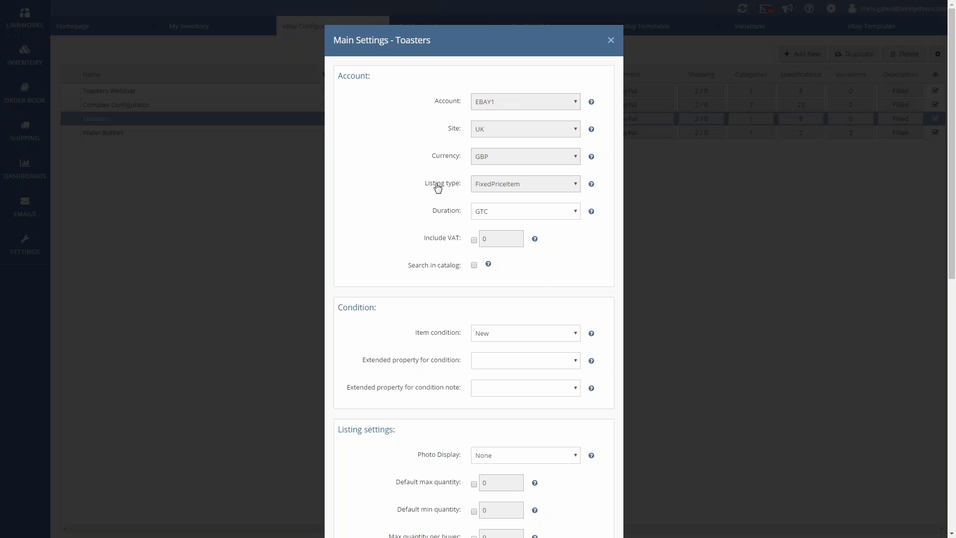
{"action": "scroll", "coordinate": [437, 188], "scroll_direction": "down", "scroll_amount": 10}
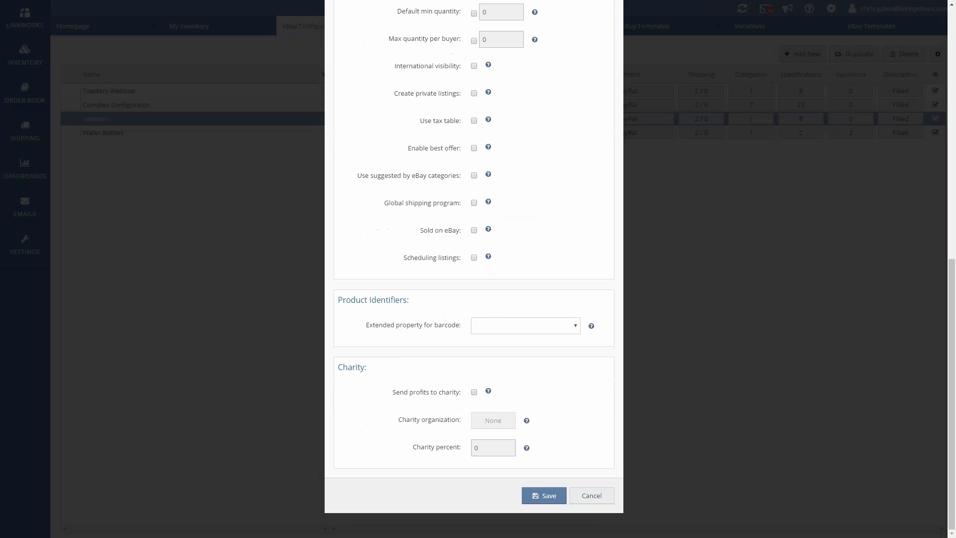
{"action": "scroll", "coordinate": [487, 216], "scroll_direction": "up", "scroll_amount": 2}
{"action": "scroll", "coordinate": [495, 271], "scroll_direction": "down", "scroll_amount": 2}
{"action": "triple_click", "coordinate": [380, 377]}
{"action": "left_click", "coordinate": [367, 380]}
{"action": "scroll", "coordinate": [372, 363], "scroll_direction": "up", "scroll_amount": 2}
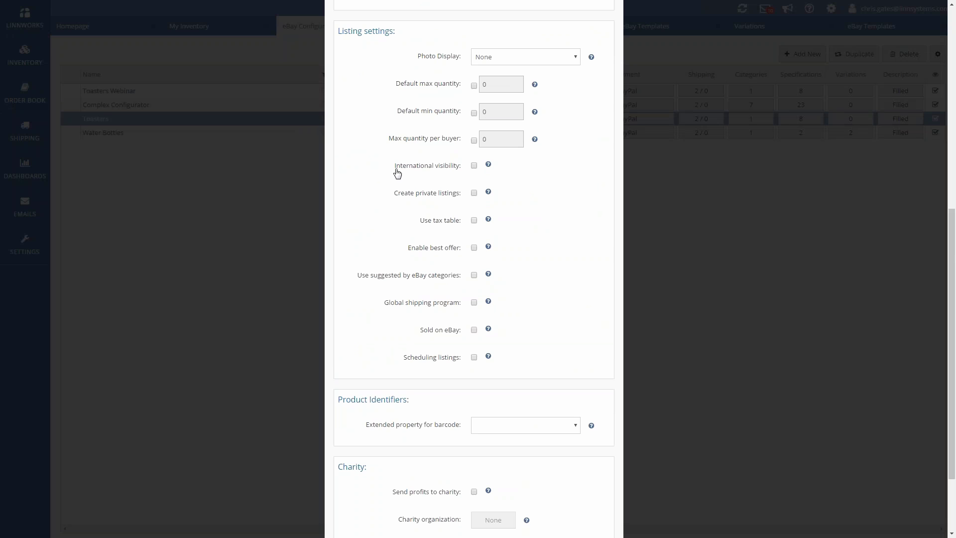
Step: Examine the international visibility and global shipping program options, and close the Toasters main settings
{"action": "left_click_drag", "start_coordinate": [394, 171], "coordinate": [462, 171]}
{"action": "left_click_drag", "start_coordinate": [384, 308], "coordinate": [455, 309]}
{"action": "scroll", "coordinate": [443, 312], "scroll_direction": "up", "scroll_amount": 2}
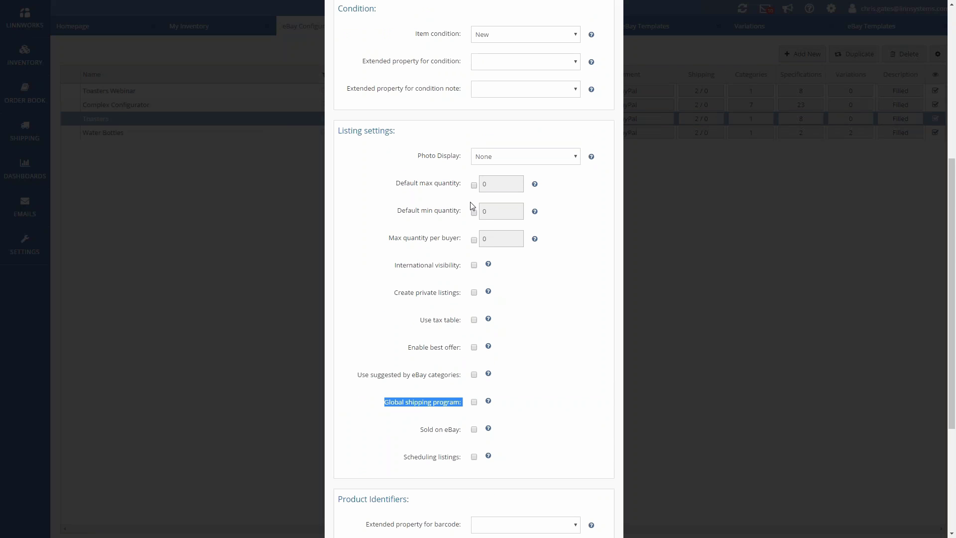
{"action": "scroll", "coordinate": [602, 14], "scroll_direction": "up", "scroll_amount": 5}
{"action": "scroll", "coordinate": [604, 20], "scroll_direction": "up", "scroll_amount": 1}
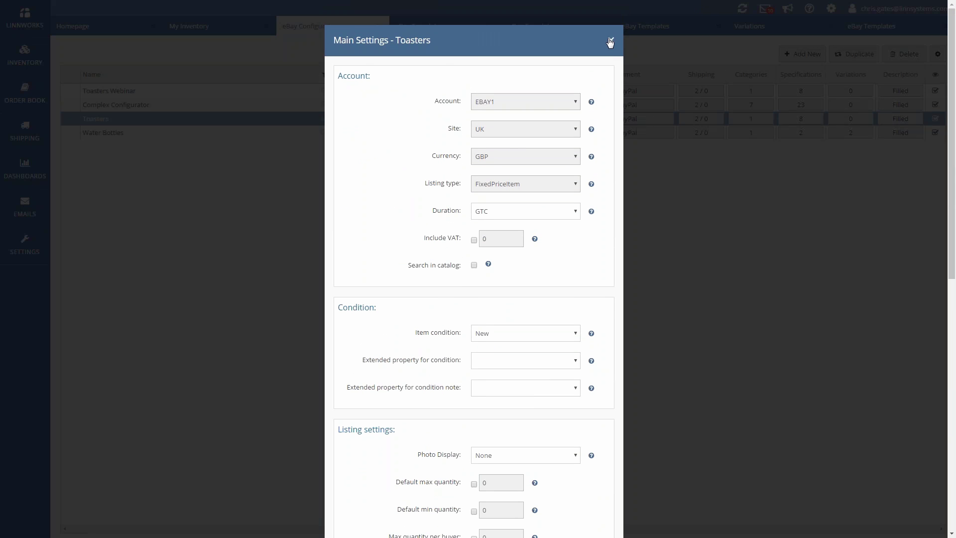
{"action": "left_click", "coordinate": [610, 41]}
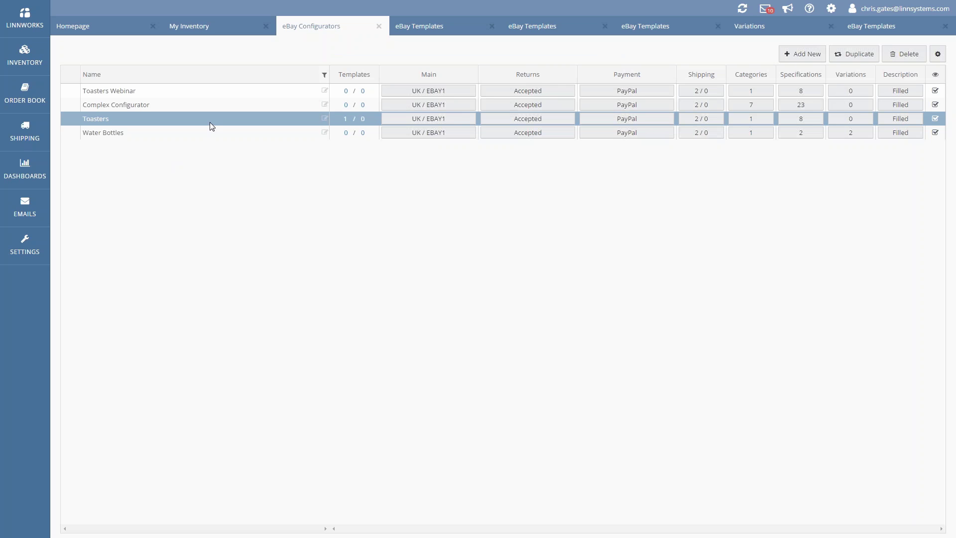
Step: Show the inventory items listed on eBay and select toasters 14361, 240004, ST10090BLKN and 1198468RD
{"action": "left_click", "coordinate": [204, 25]}
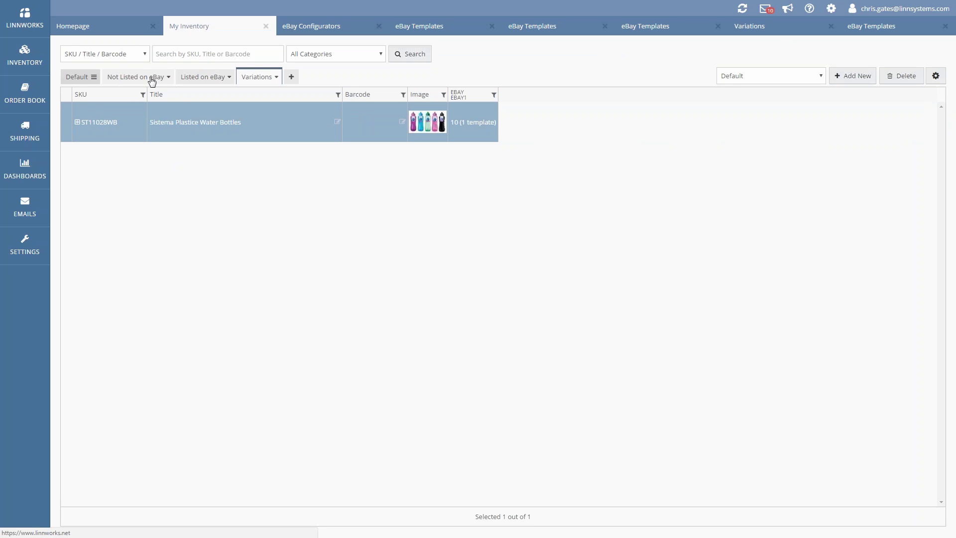
{"action": "left_click", "coordinate": [197, 82]}
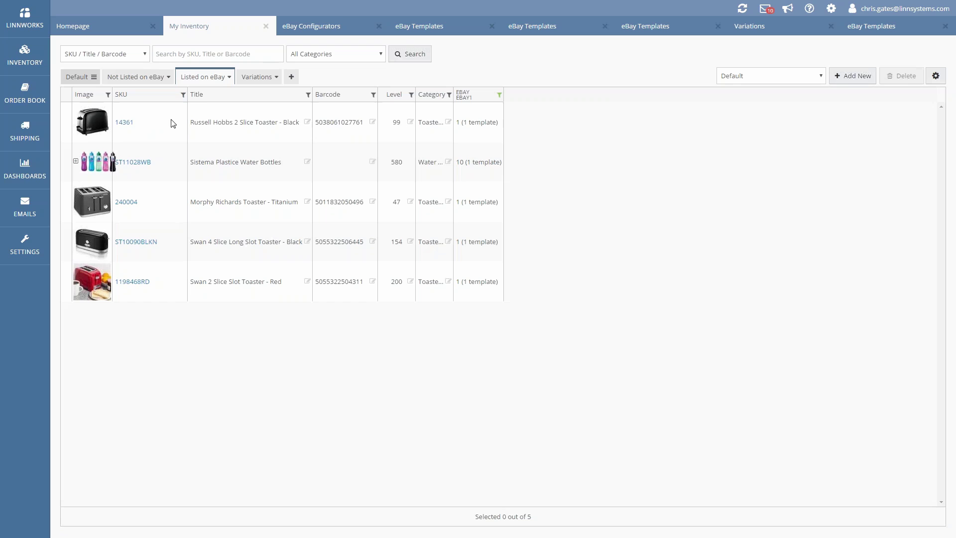
{"action": "left_click", "coordinate": [156, 124]}
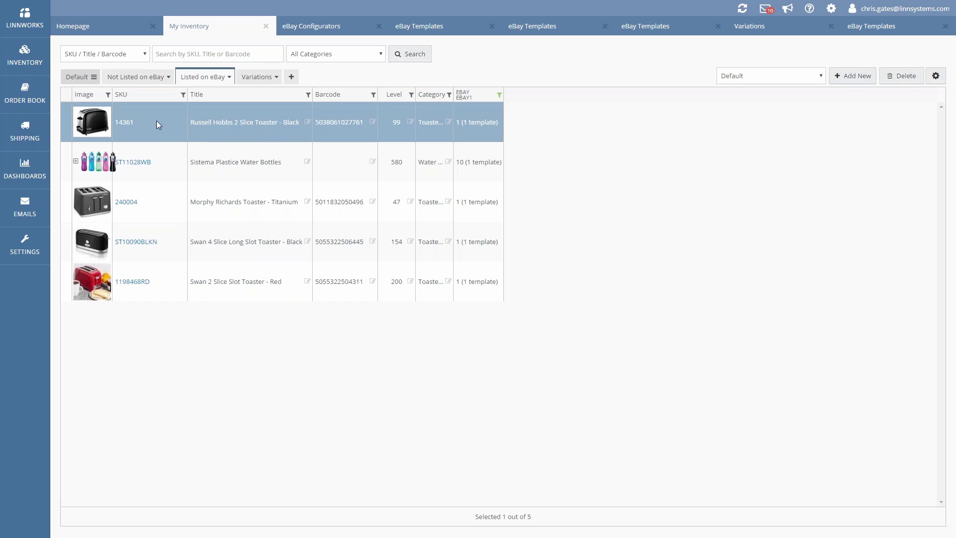
{"action": "left_click", "coordinate": [155, 207], "text": "ctrl"}
{"action": "left_click", "coordinate": [156, 242], "text": "ctrl"}
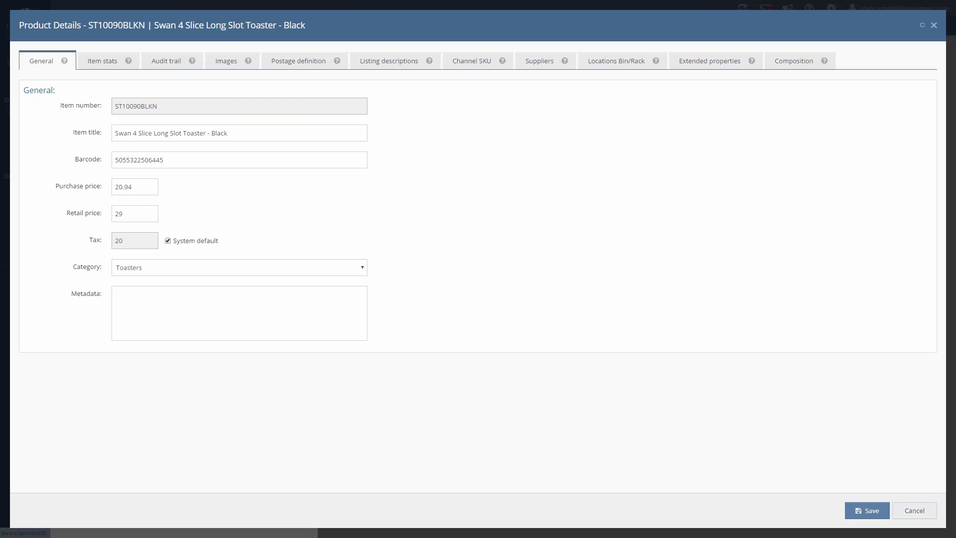
{"action": "left_click", "coordinate": [933, 25]}
{"action": "left_click", "coordinate": [163, 286], "text": "ctrl"}
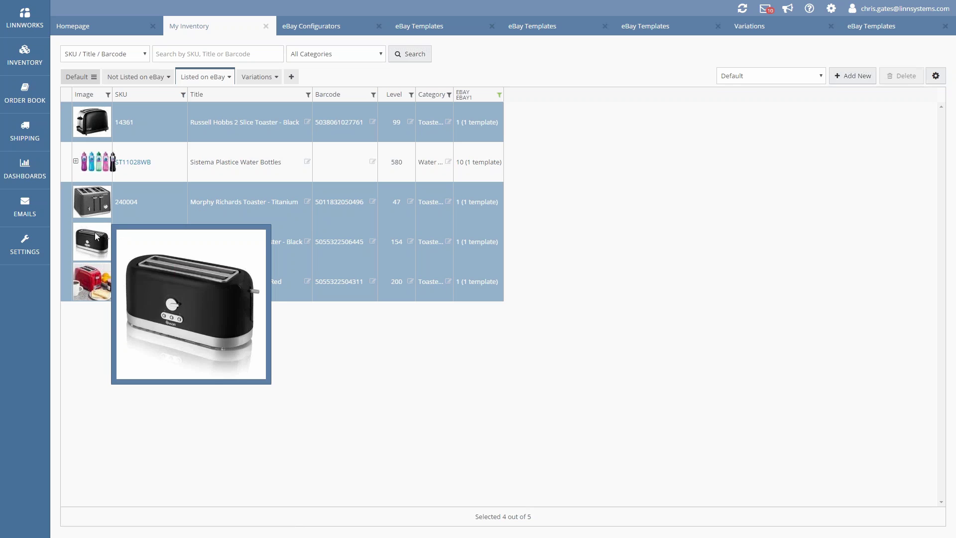
Step: Select only item 1198468RD in the listed inventory and examine its title
{"action": "left_click", "coordinate": [159, 274]}
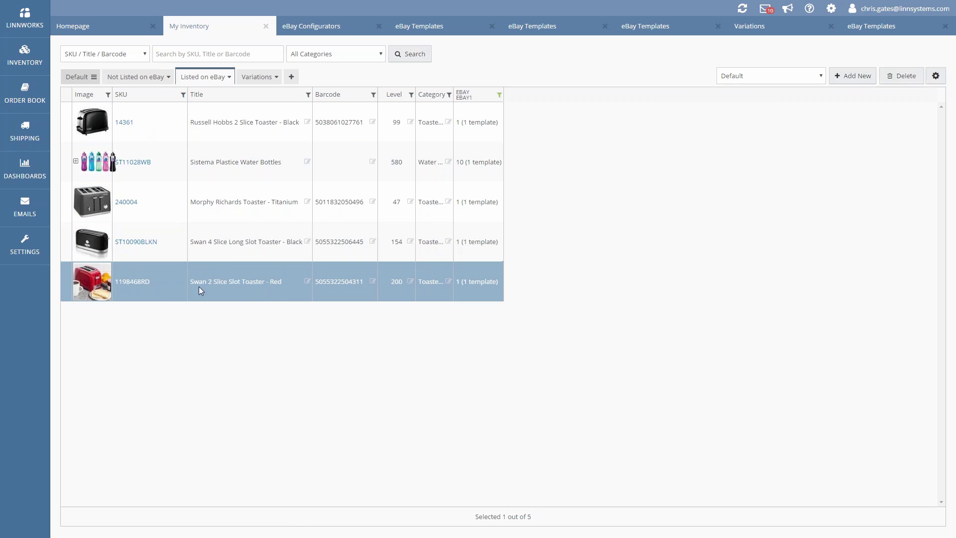
{"action": "left_click_drag", "start_coordinate": [190, 282], "coordinate": [283, 281]}
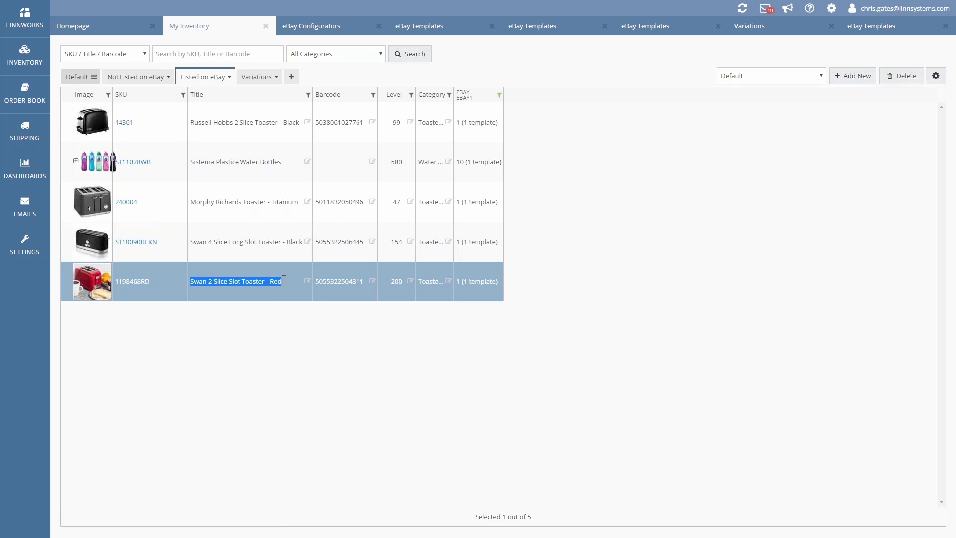
{"action": "left_click", "coordinate": [282, 280]}
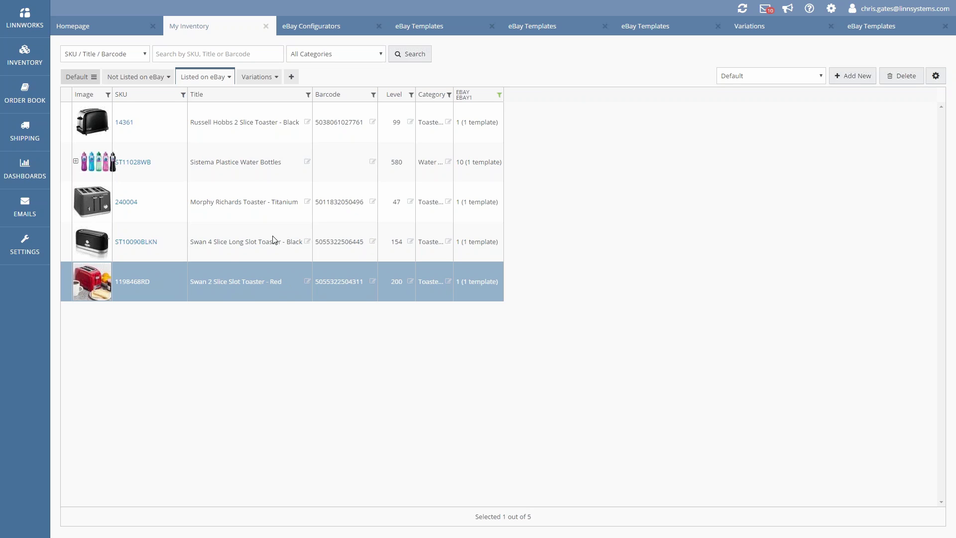
{"action": "mouse_move", "coordinate": [10, 170]}
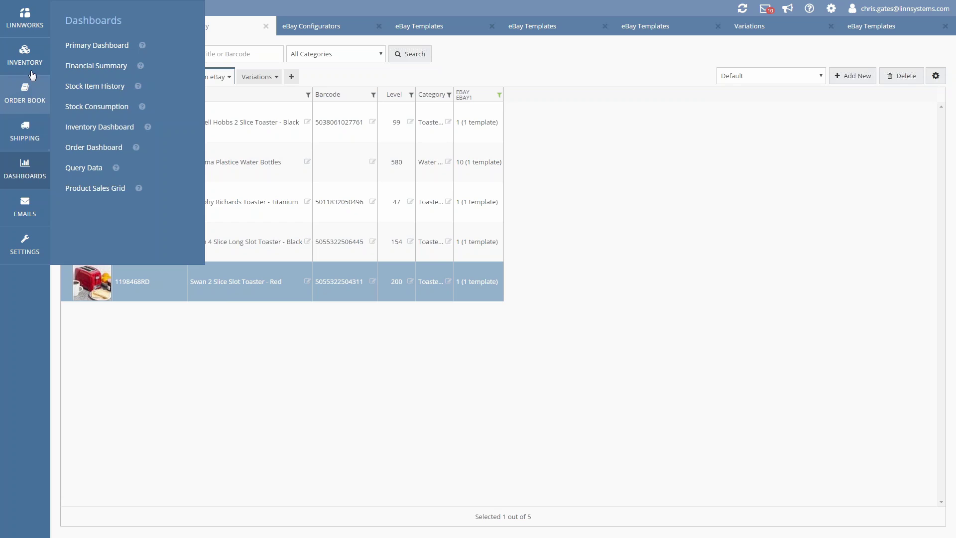
{"action": "mouse_move", "coordinate": [33, 62]}
{"action": "mouse_move", "coordinate": [35, 94]}
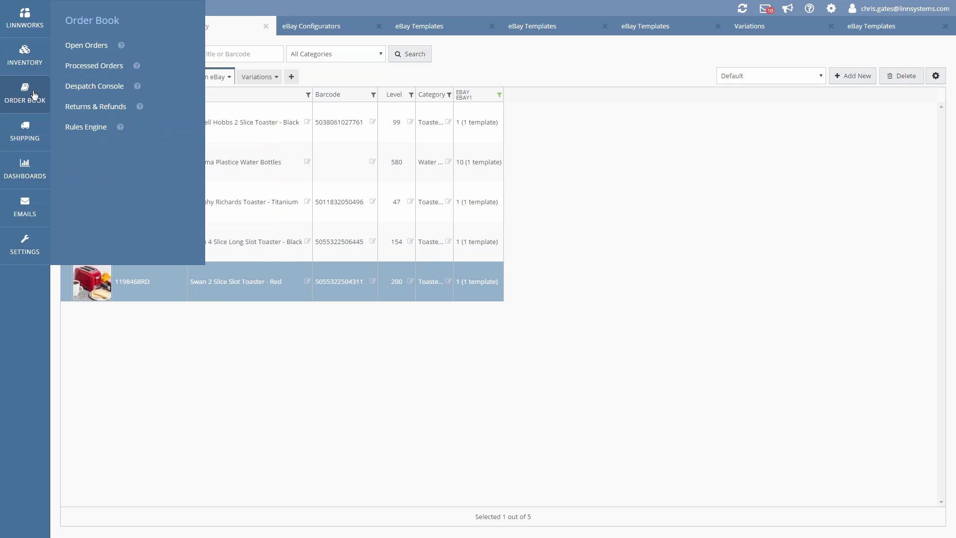
{"action": "mouse_move", "coordinate": [33, 141]}
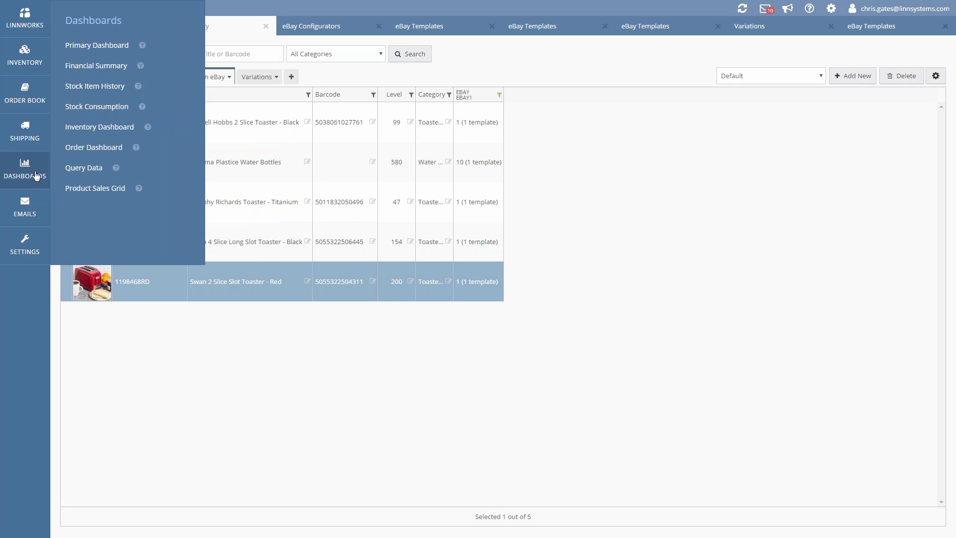
{"action": "left_click", "coordinate": [30, 255]}
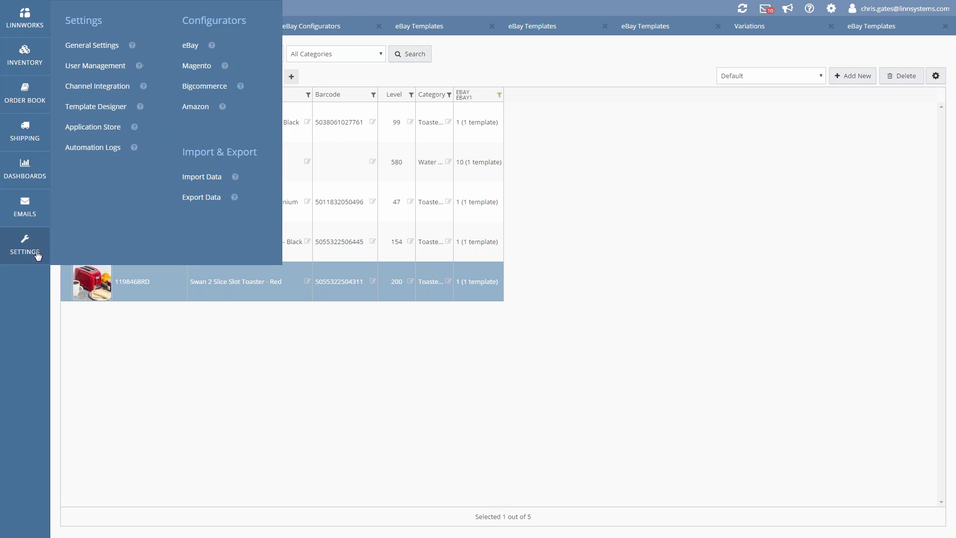
{"action": "left_click", "coordinate": [243, 381]}
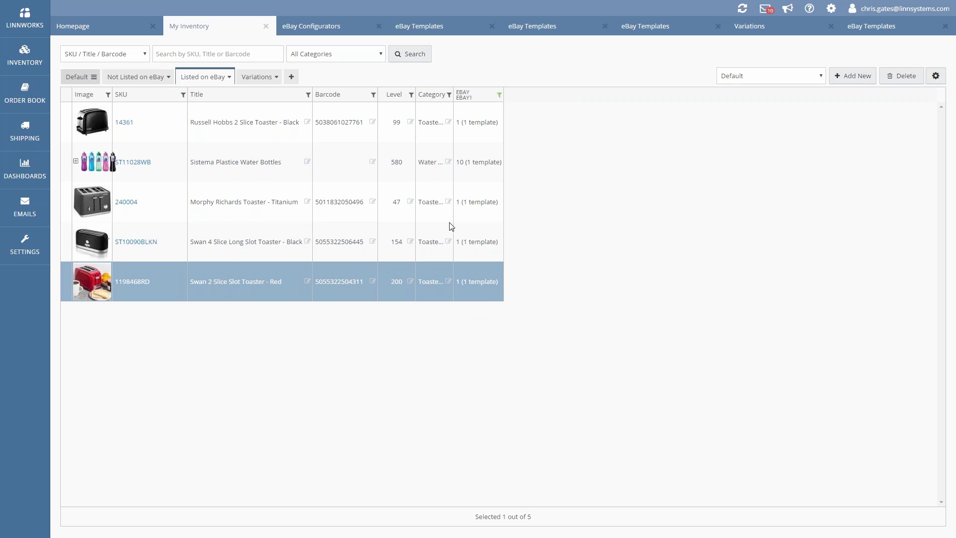
Step: Open the eBay listing of variation group ST11028WB for editing and bring up its template's images
{"action": "left_click", "coordinate": [199, 148]}
{"action": "right_click", "coordinate": [477, 167]}
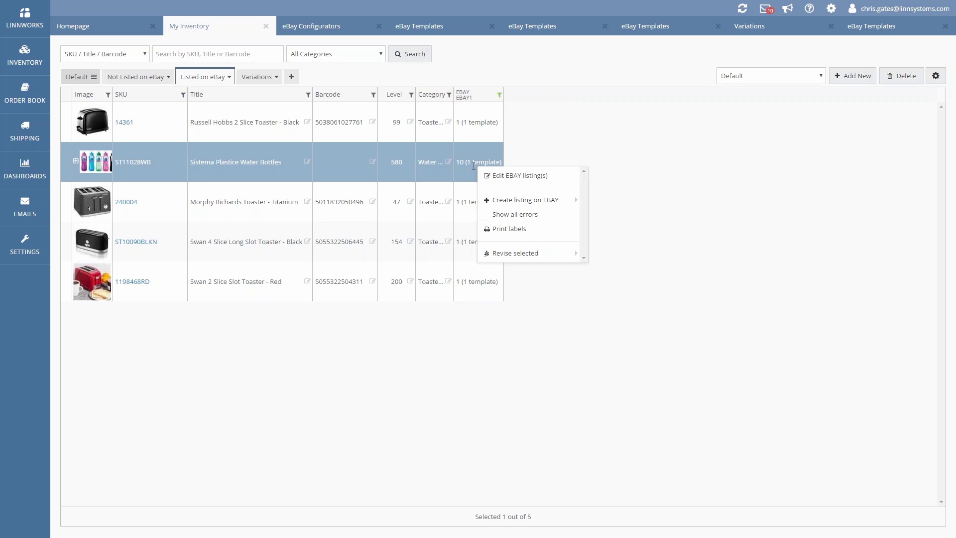
{"action": "left_click", "coordinate": [544, 178]}
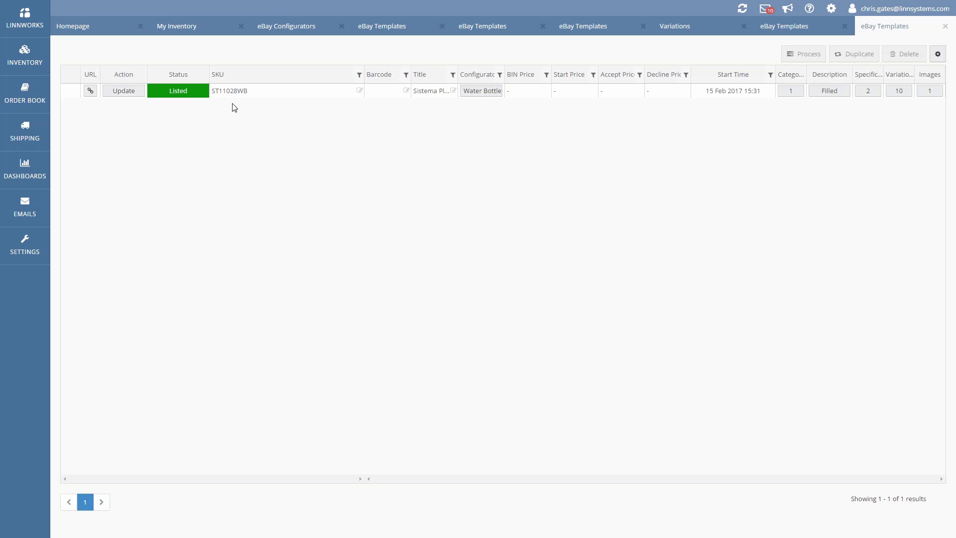
{"action": "left_click", "coordinate": [247, 95]}
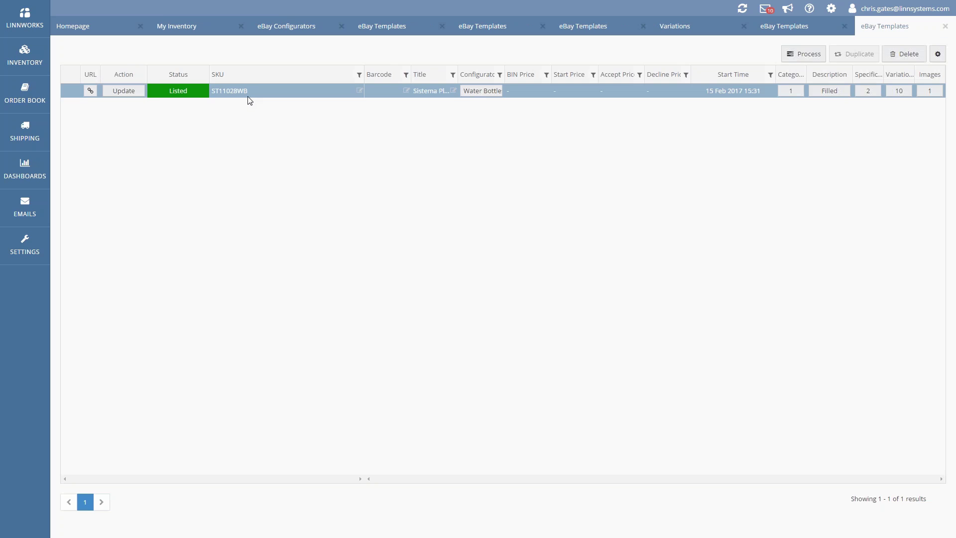
{"action": "left_click", "coordinate": [929, 90]}
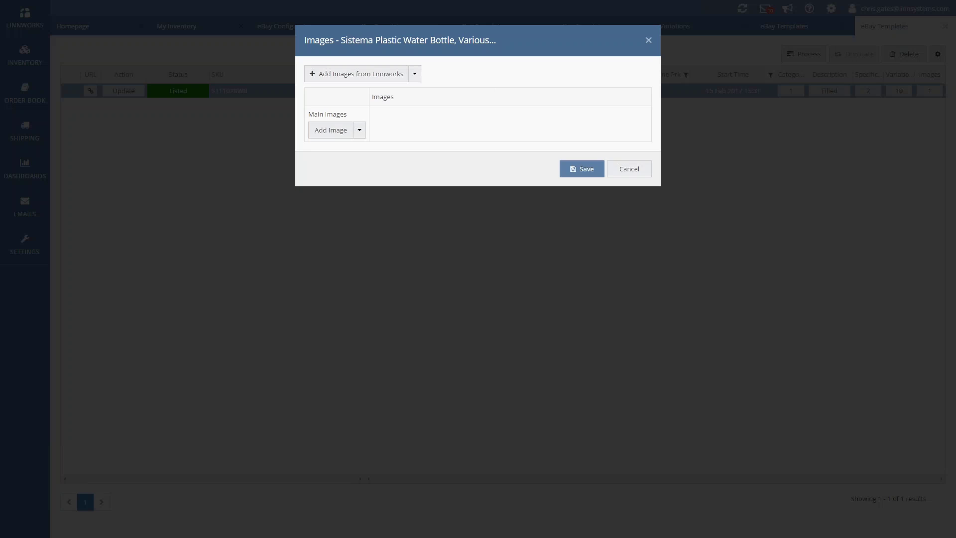
Step: Review the listing's variation images, set their associated specific to Colour, and accept replacing all images with those from Linnworks
{"action": "scroll", "coordinate": [575, 188], "scroll_direction": "down", "scroll_amount": 2}
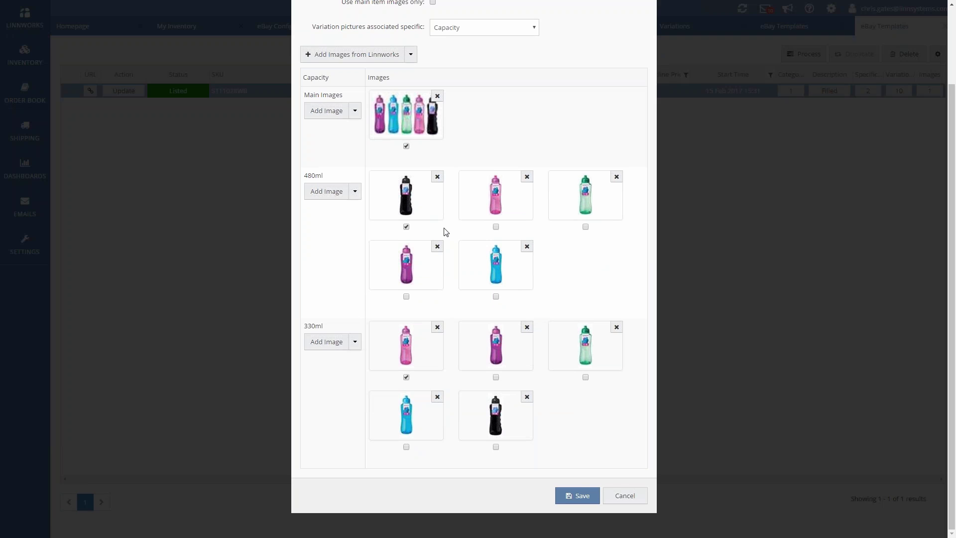
{"action": "scroll", "coordinate": [447, 231], "scroll_direction": "up", "scroll_amount": 2}
{"action": "left_click_drag", "start_coordinate": [314, 118], "coordinate": [421, 121]}
{"action": "left_click", "coordinate": [424, 122]}
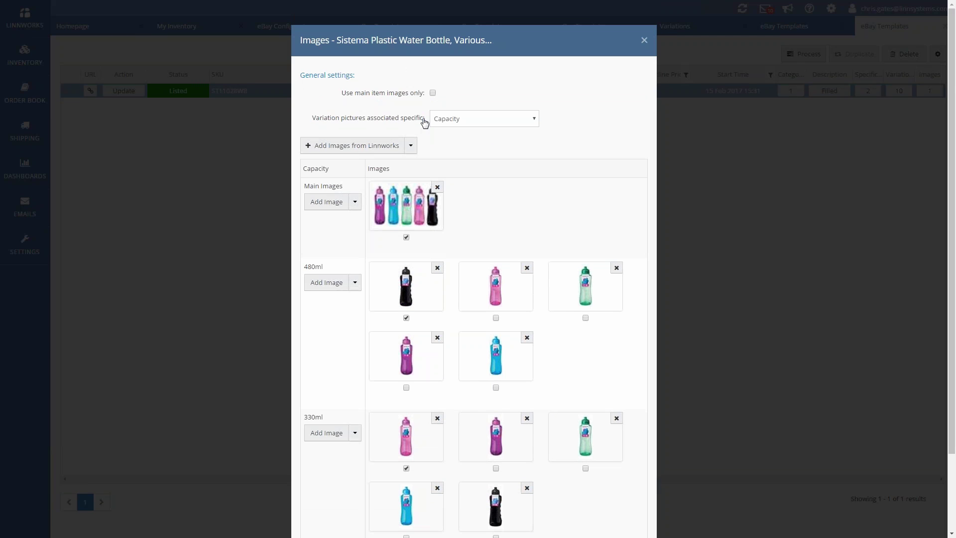
{"action": "left_click", "coordinate": [482, 121]}
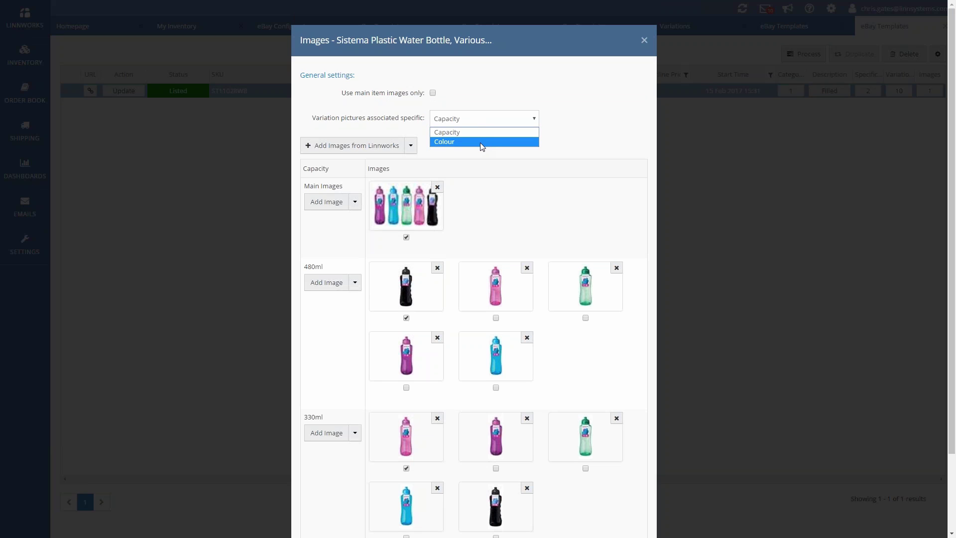
{"action": "left_click", "coordinate": [482, 142]}
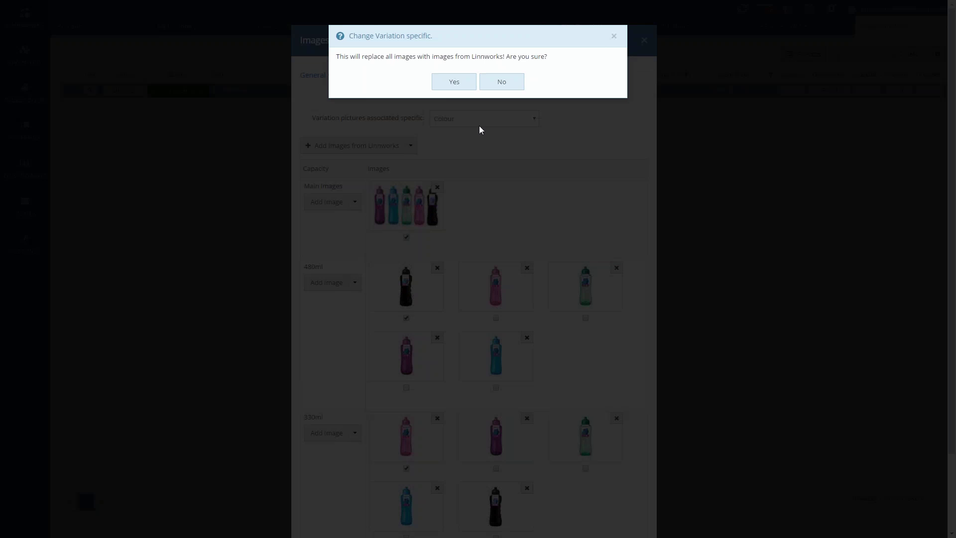
{"action": "left_click", "coordinate": [455, 81]}
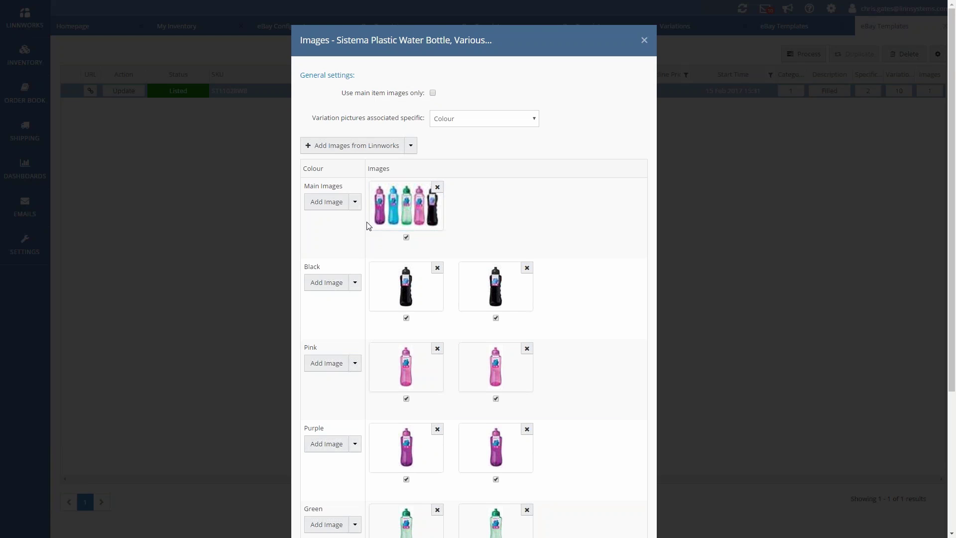
Step: Exclude the second image of the Black, Pink, Purple, Green and Blue variations from the listing and save the images
{"action": "left_click_drag", "start_coordinate": [321, 121], "coordinate": [398, 121]}
{"action": "left_click", "coordinate": [398, 121]}
{"action": "scroll", "coordinate": [358, 273], "scroll_direction": "down", "scroll_amount": 2}
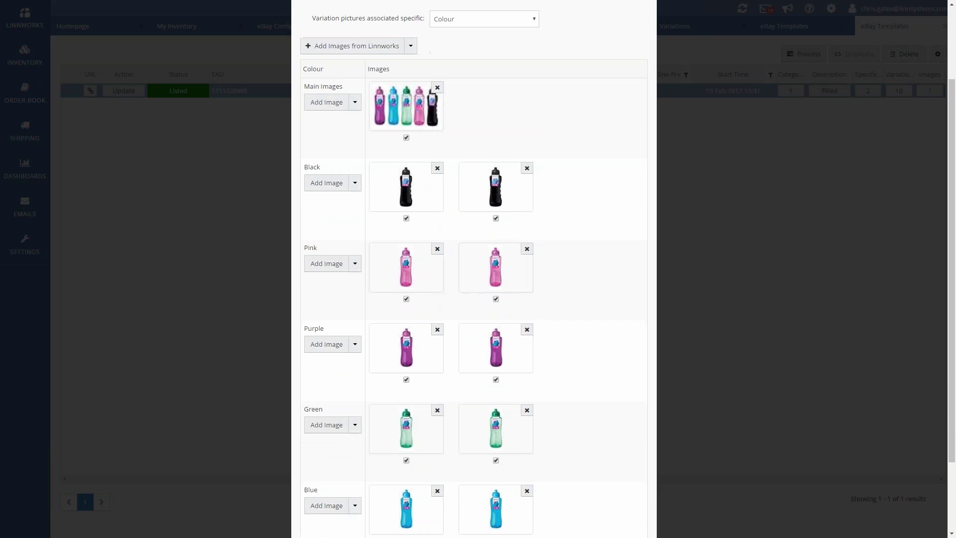
{"action": "left_click", "coordinate": [496, 299]}
{"action": "scroll", "coordinate": [497, 302], "scroll_direction": "down", "scroll_amount": 2}
{"action": "left_click", "coordinate": [496, 285]}
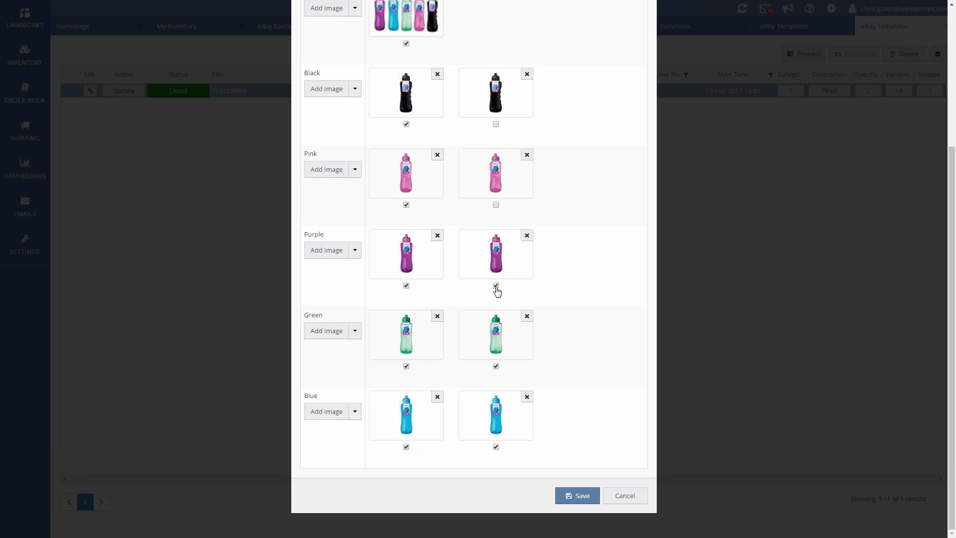
{"action": "left_click", "coordinate": [496, 366]}
{"action": "left_click", "coordinate": [495, 446]}
{"action": "left_click", "coordinate": [585, 497]}
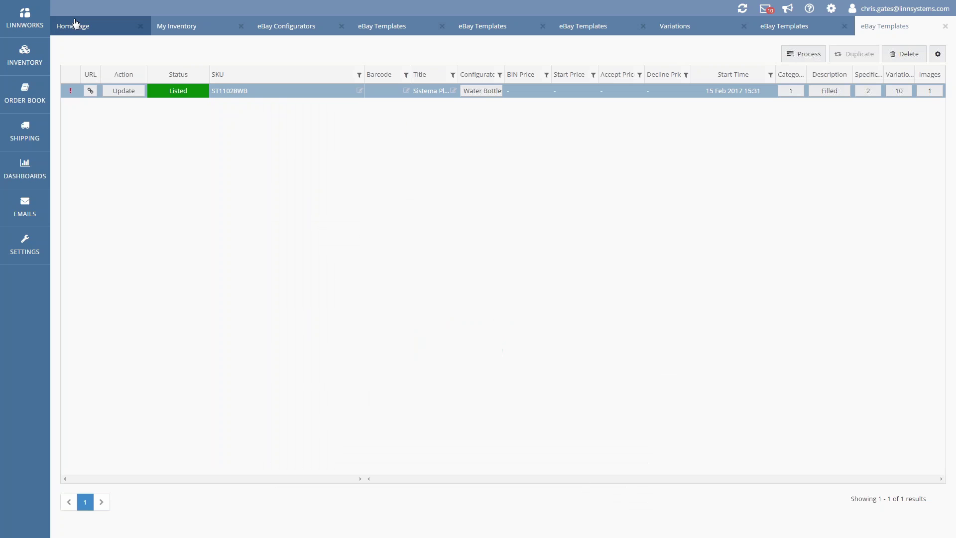
Step: Update the ST11028WB listing on eBay with the saved image changes and check its status
{"action": "left_click", "coordinate": [125, 91]}
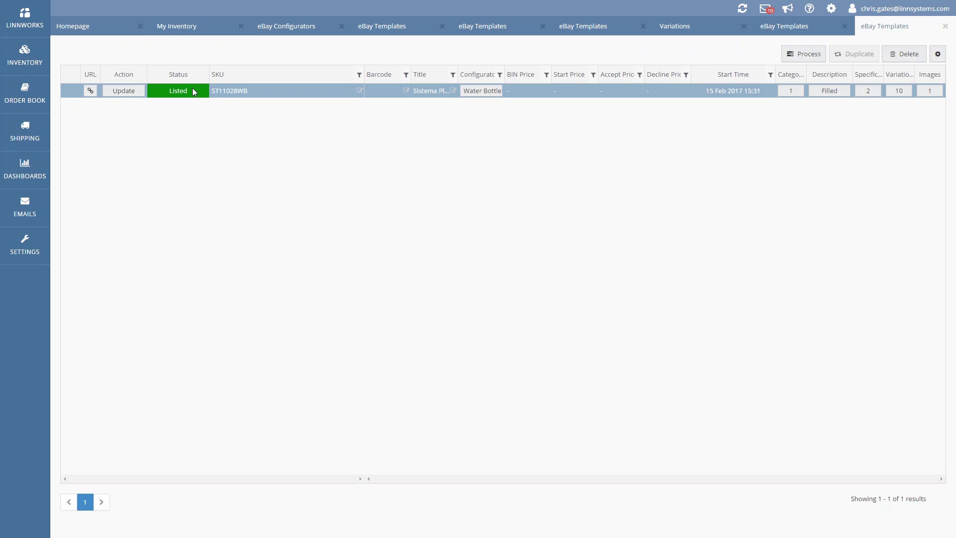
{"action": "left_click_drag", "start_coordinate": [165, 93], "coordinate": [195, 94]}
Step: Review the extended properties of the Morphy Richards Toaster - Titanium (240004) in the inventory, including its Brand, and close its details
{"action": "left_click", "coordinate": [199, 36]}
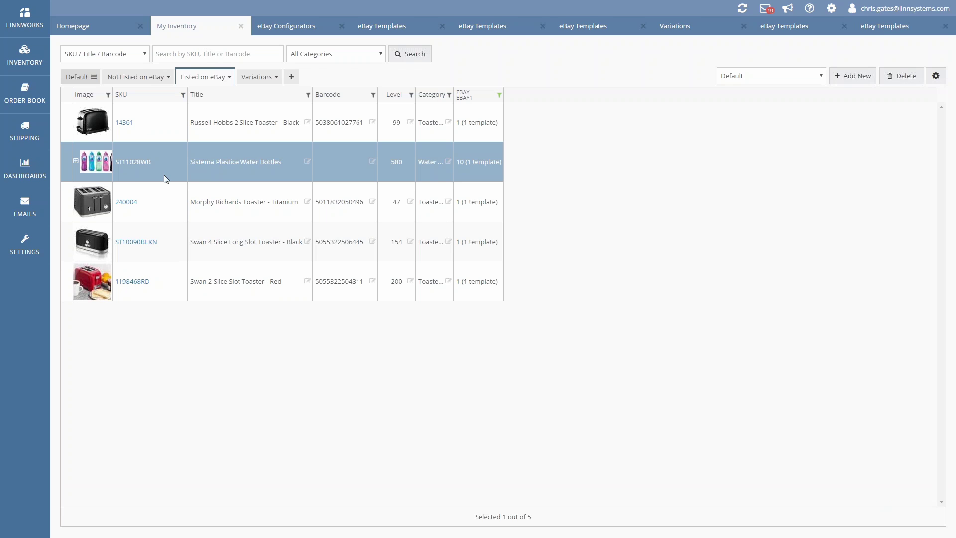
{"action": "left_click", "coordinate": [135, 201]}
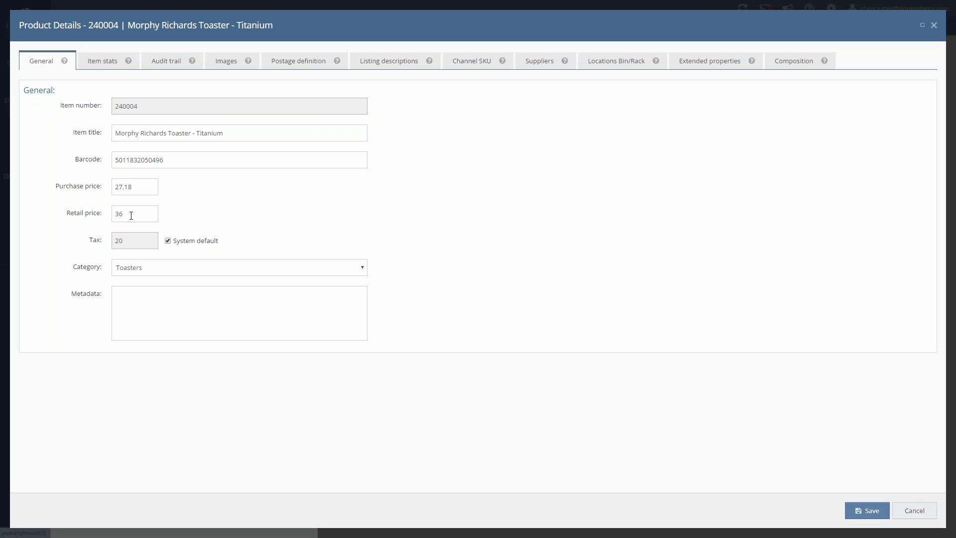
{"action": "left_click", "coordinate": [710, 64]}
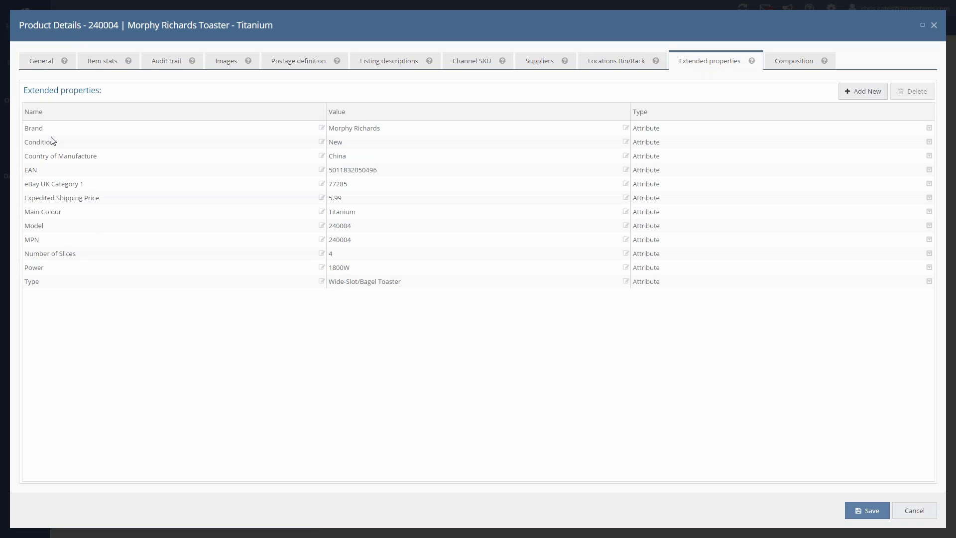
{"action": "left_click", "coordinate": [50, 131]}
{"action": "left_click", "coordinate": [58, 128]}
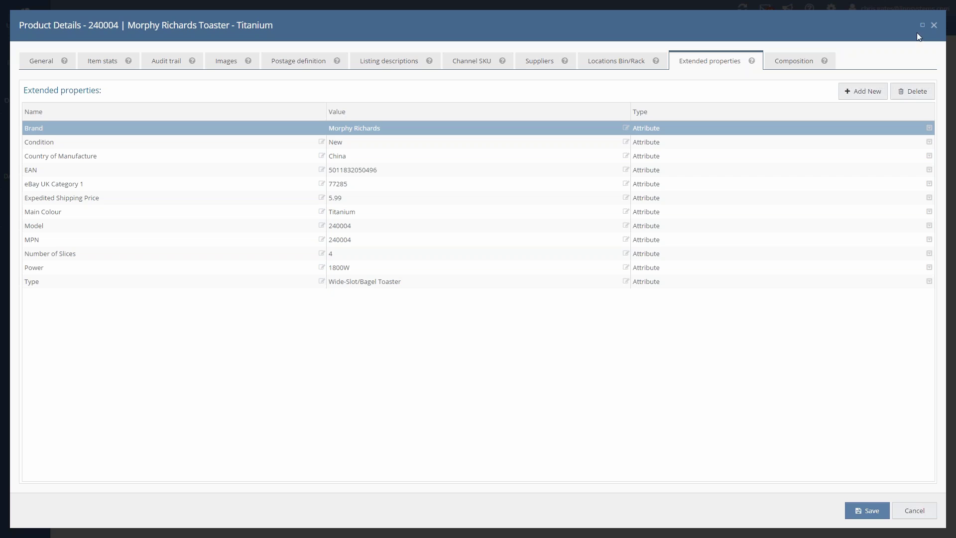
{"action": "left_click", "coordinate": [933, 26]}
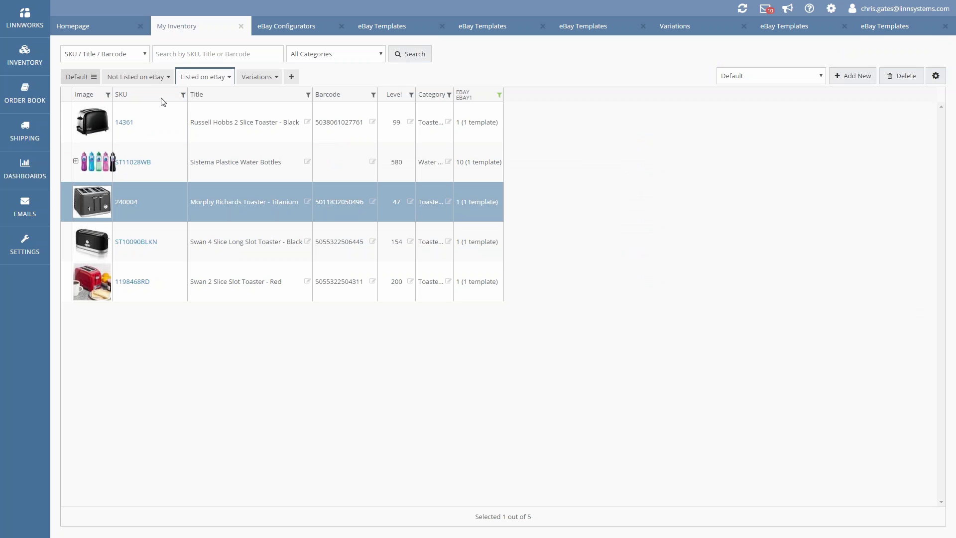
Step: Open the Not Listed on eBay inventory view for editing and examine its channel and category filters and the available filter conditions
{"action": "left_click", "coordinate": [128, 78]}
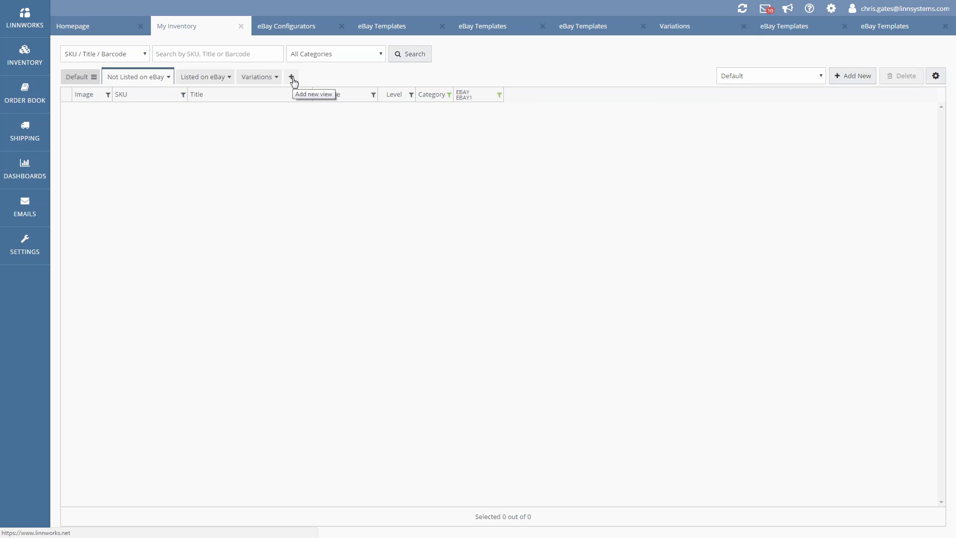
{"action": "left_click", "coordinate": [170, 77]}
{"action": "left_click", "coordinate": [187, 92]}
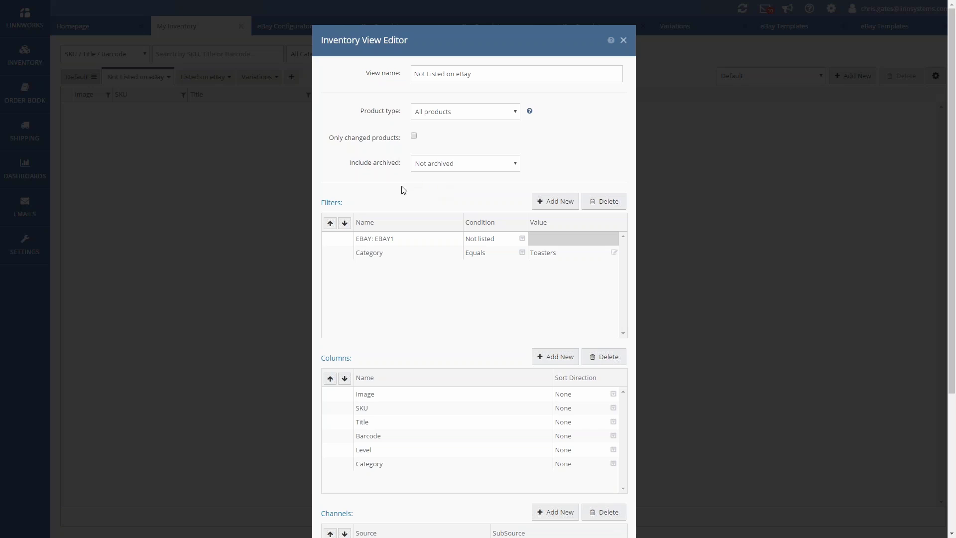
{"action": "left_click", "coordinate": [404, 241]}
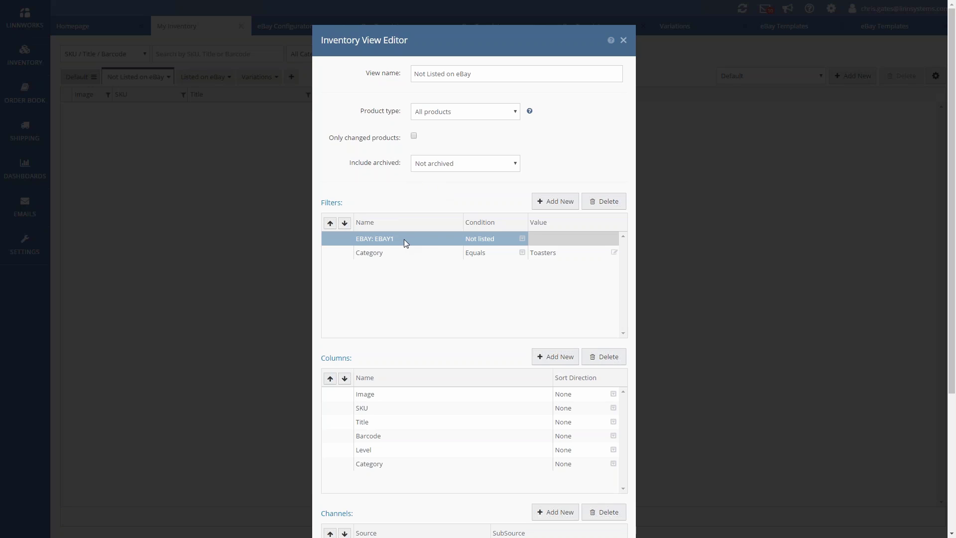
{"action": "left_click", "coordinate": [558, 204]}
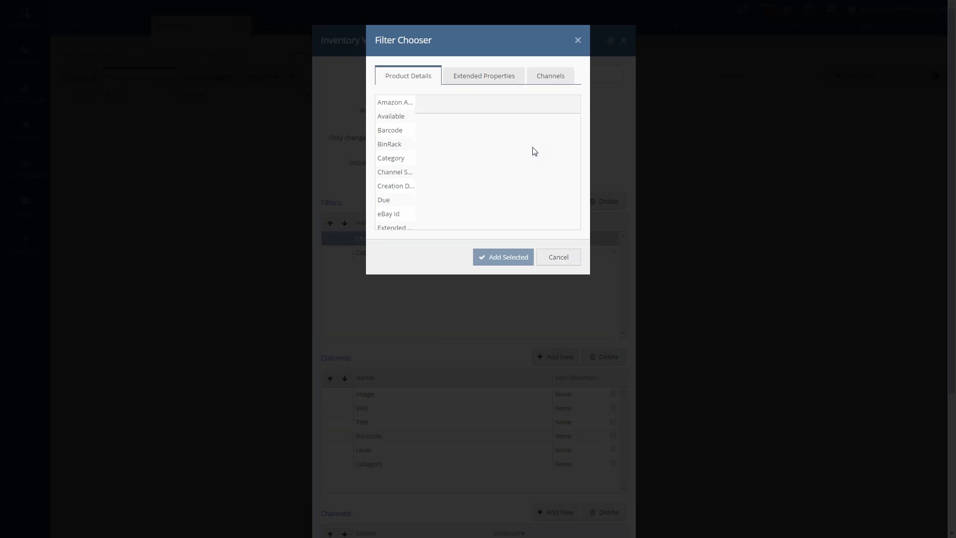
{"action": "left_click", "coordinate": [550, 80]}
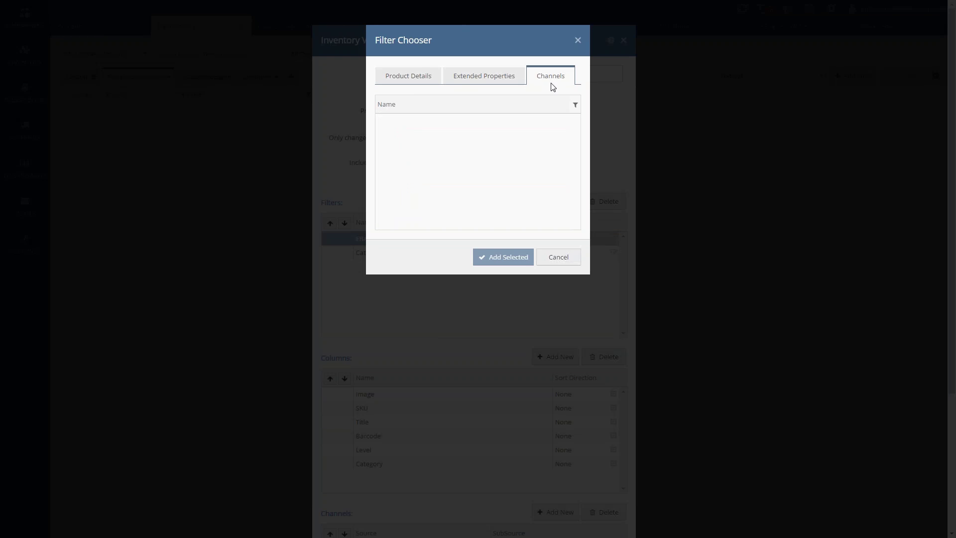
{"action": "left_click", "coordinate": [578, 40]}
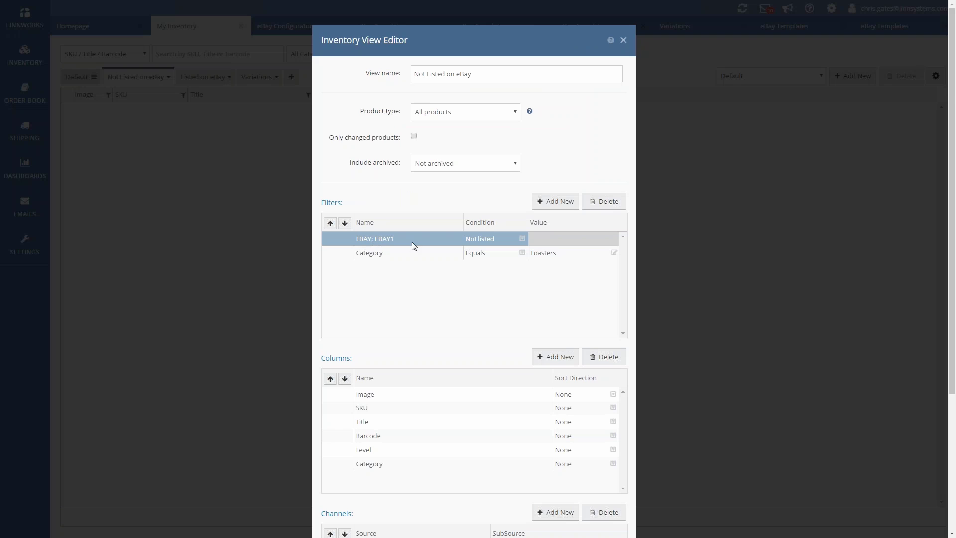
{"action": "left_click", "coordinate": [497, 243]}
{"action": "left_click", "coordinate": [497, 239]}
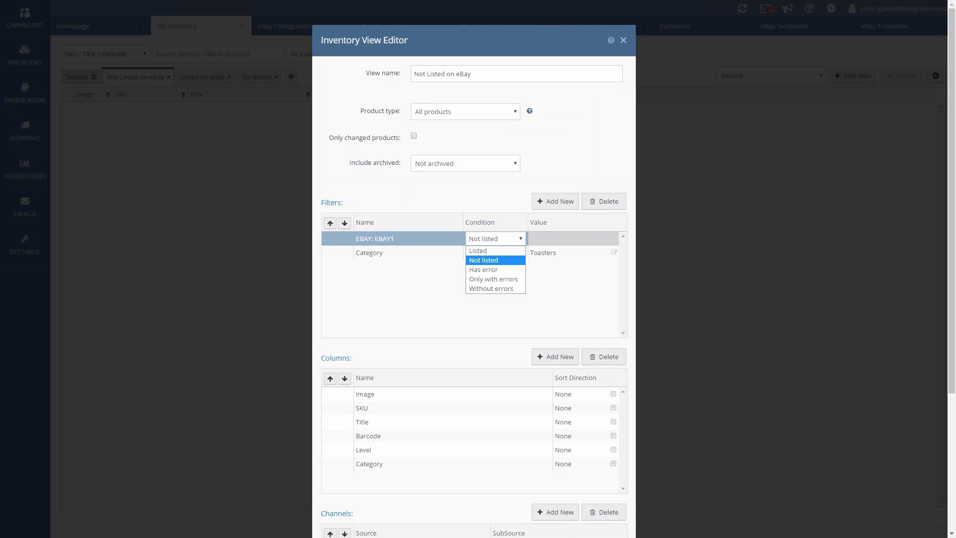
{"action": "left_click", "coordinate": [493, 260]}
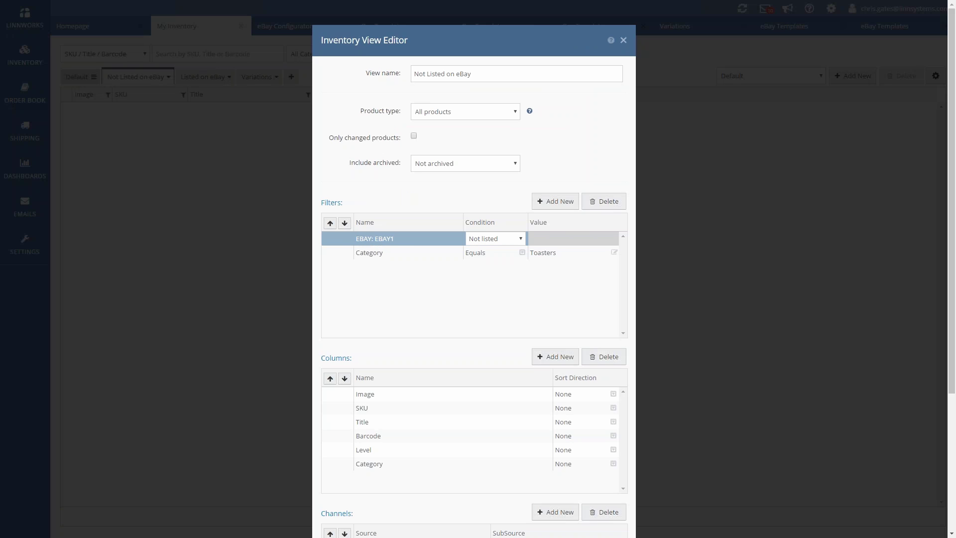
{"action": "left_click", "coordinate": [381, 253]}
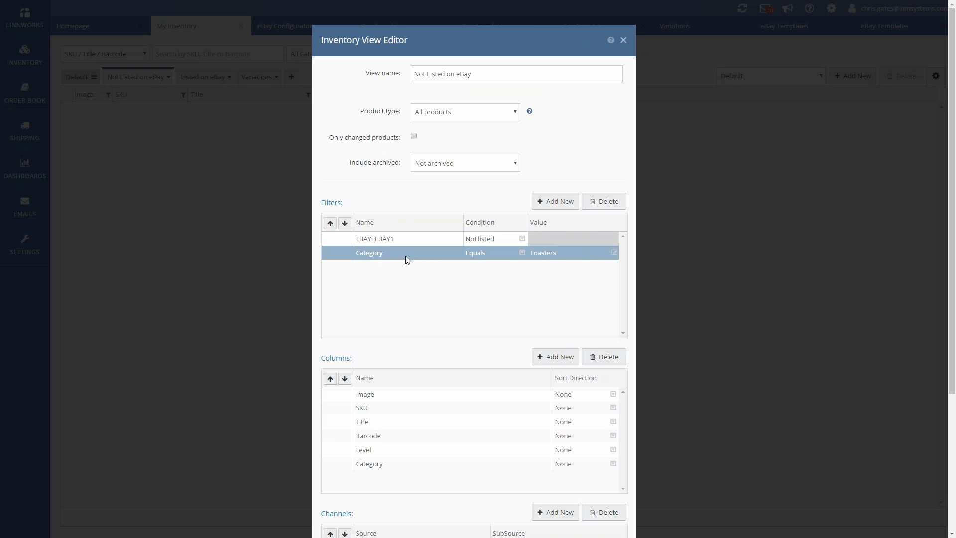
Step: Go through the columns and the channel set for the Not Listed on eBay view and save the view
{"action": "scroll", "coordinate": [424, 267], "scroll_direction": "down", "scroll_amount": 3}
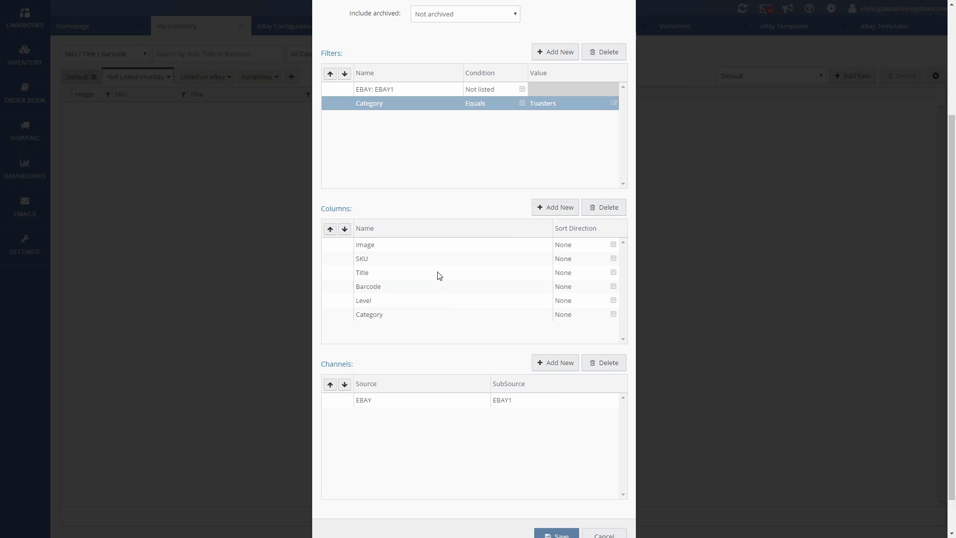
{"action": "left_click", "coordinate": [395, 249]}
{"action": "key", "text": "Down"}
{"action": "key", "text": "Down"}
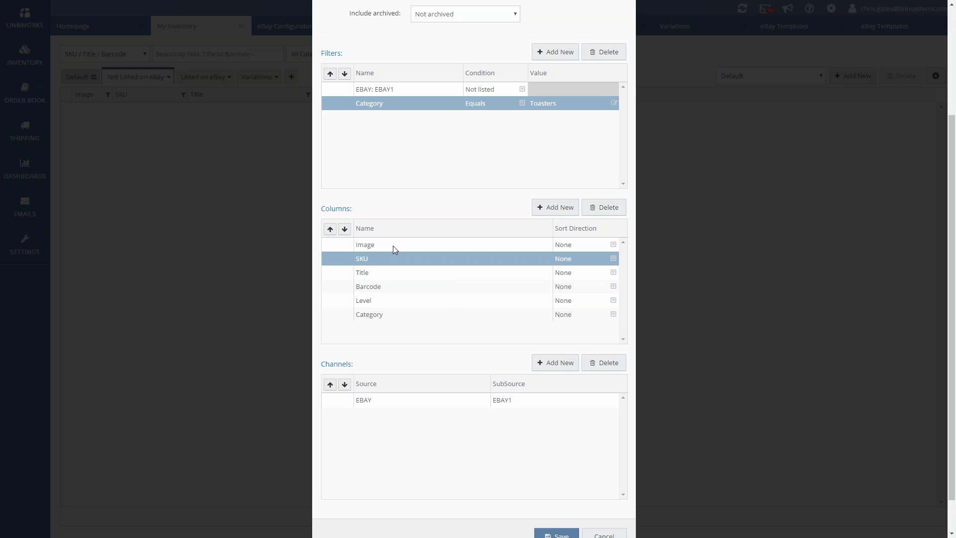
{"action": "key", "text": "Down"}
{"action": "key", "text": "Down"}
{"action": "key", "text": "Down"}
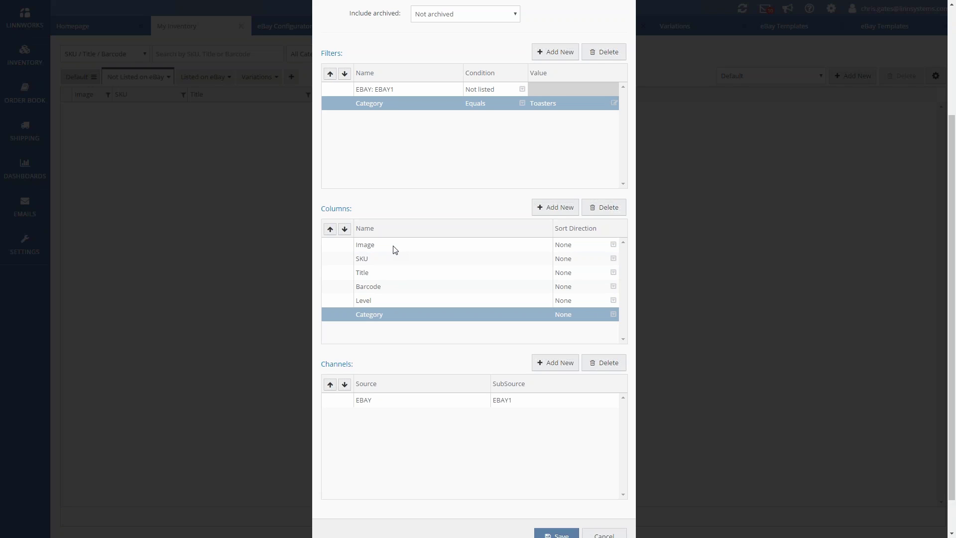
{"action": "key", "text": "Up"}
{"action": "key", "text": "Up"}
{"action": "key", "text": "Up"}
{"action": "key", "text": "Up"}
{"action": "key", "text": "Up"}
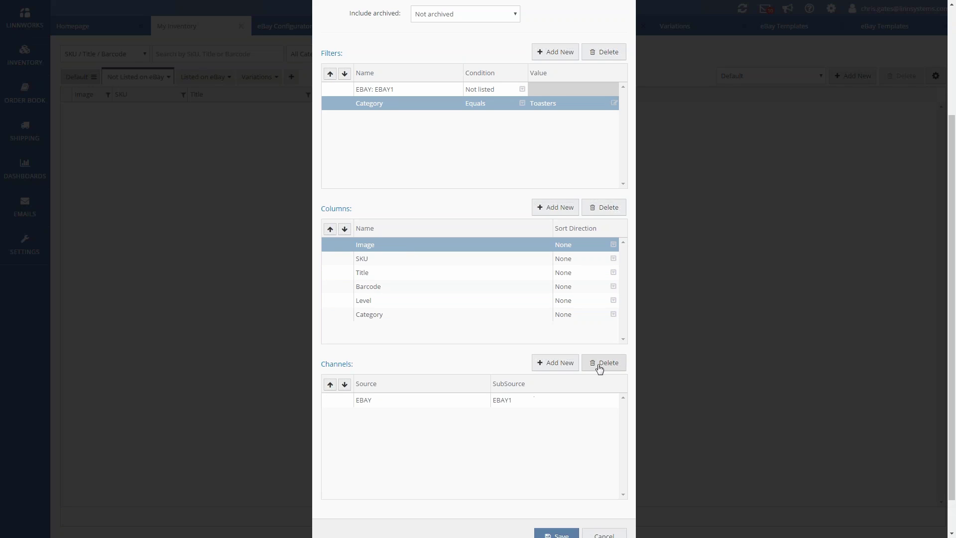
{"action": "left_click", "coordinate": [430, 401]}
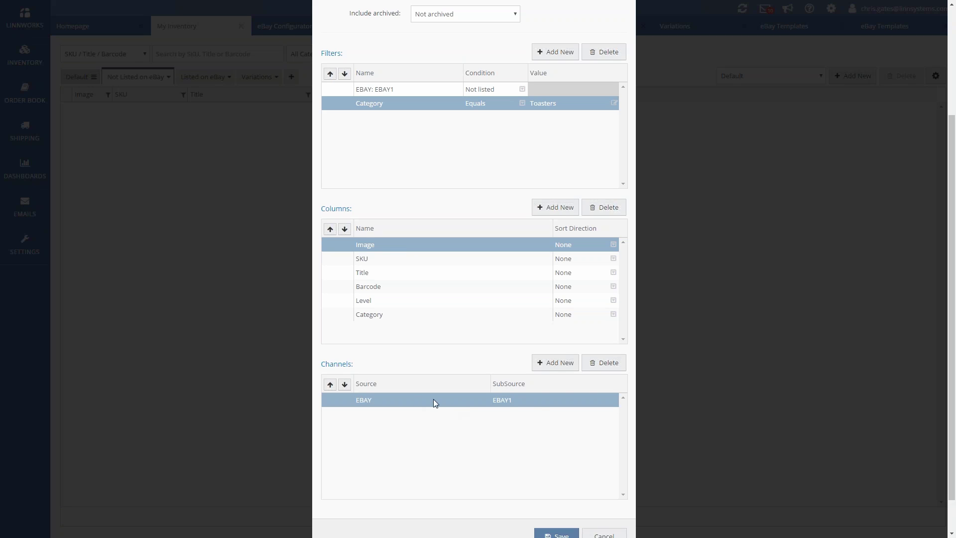
{"action": "left_click", "coordinate": [555, 534]}
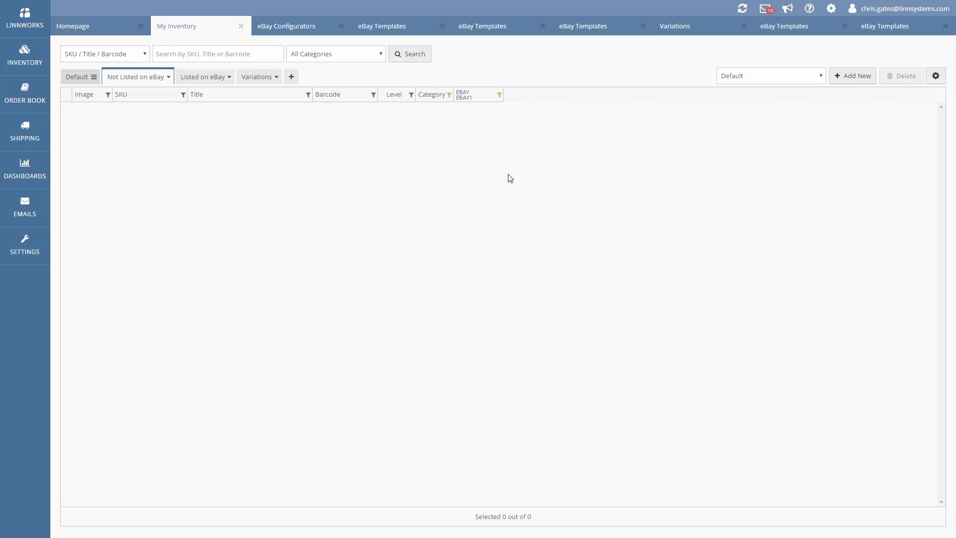
Step: Show the Listed on eBay view and check which configurators are offered for creating an eBay listing of toaster 14361
{"action": "left_click", "coordinate": [205, 77]}
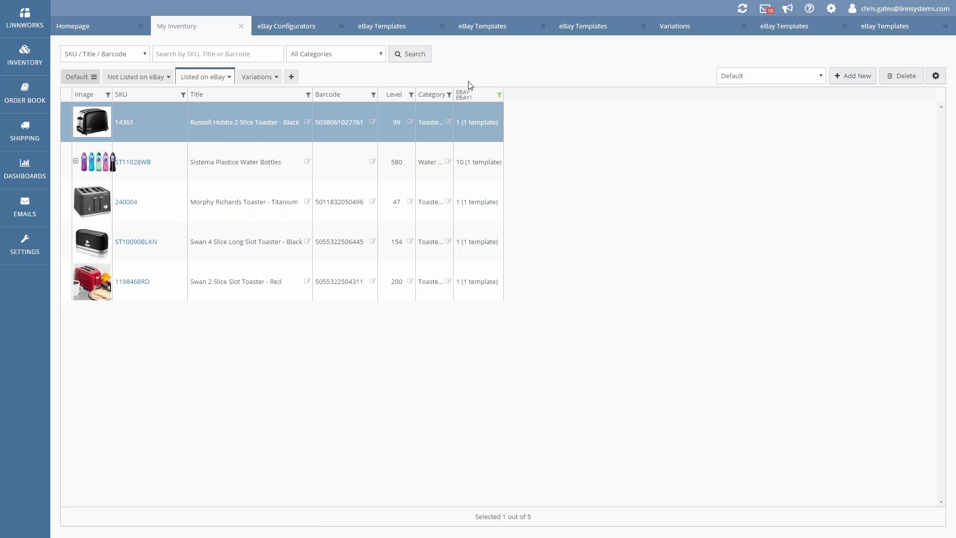
{"action": "right_click", "coordinate": [473, 130]}
{"action": "mouse_move", "coordinate": [518, 164]}
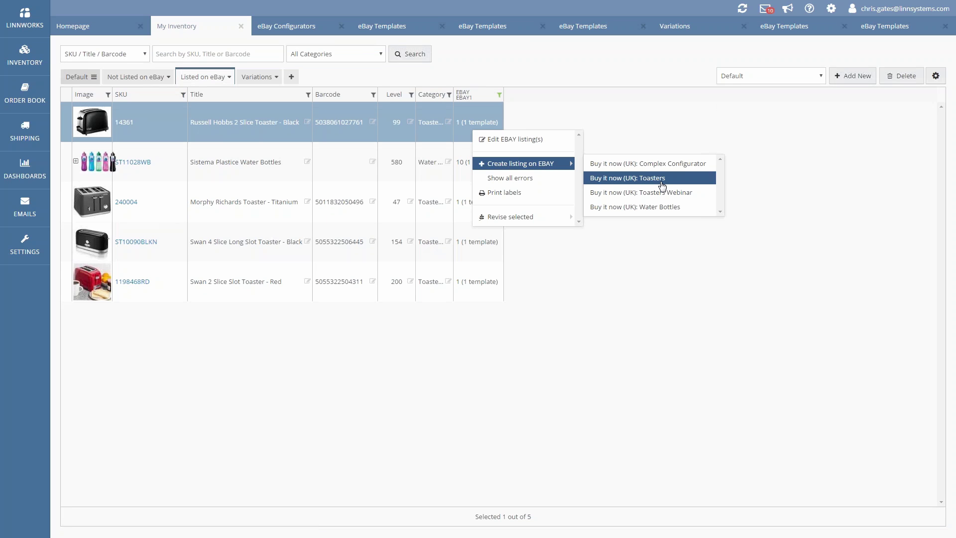
{"action": "left_click", "coordinate": [620, 352]}
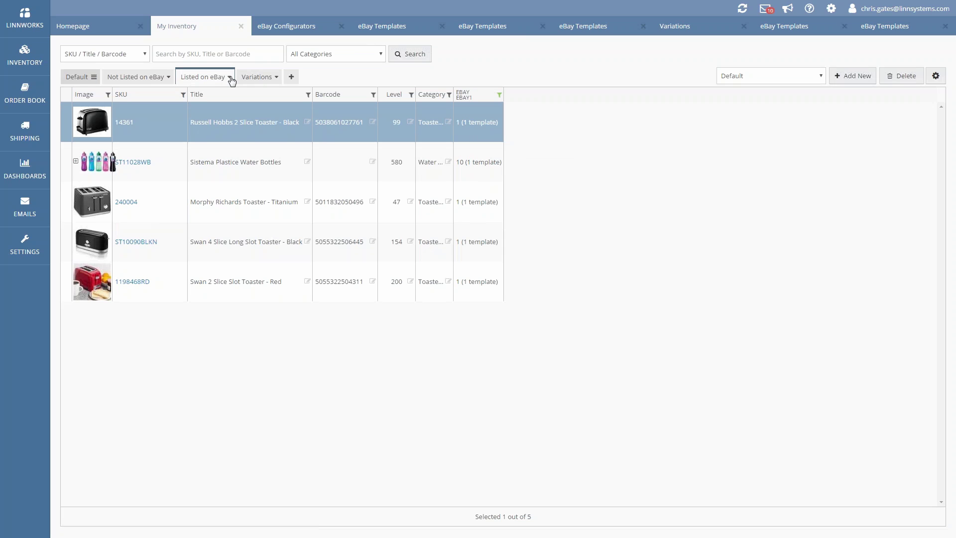
Step: Open the Listed on eBay view for editing and delete its EBAY: EBAY1 filter
{"action": "left_click", "coordinate": [230, 78]}
{"action": "left_click", "coordinate": [278, 93]}
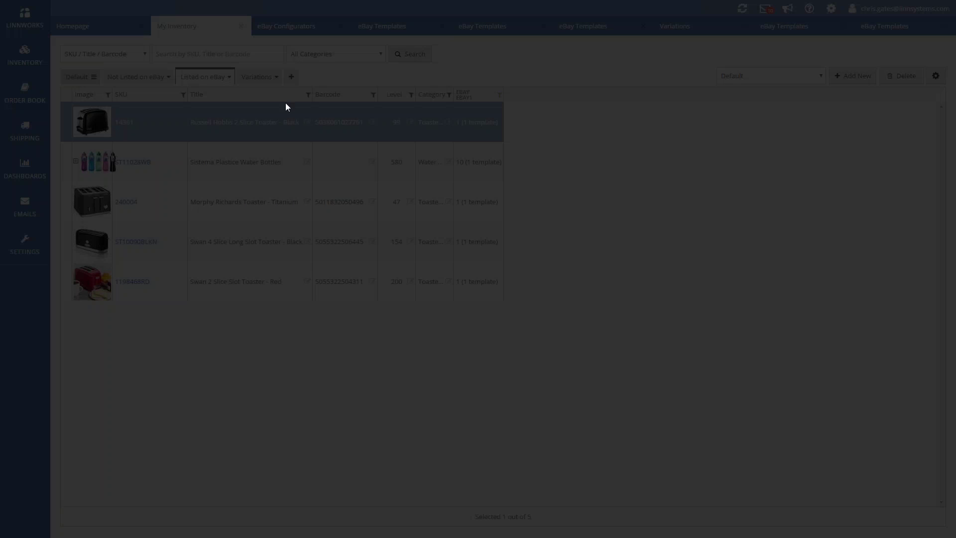
{"action": "left_click", "coordinate": [377, 216]}
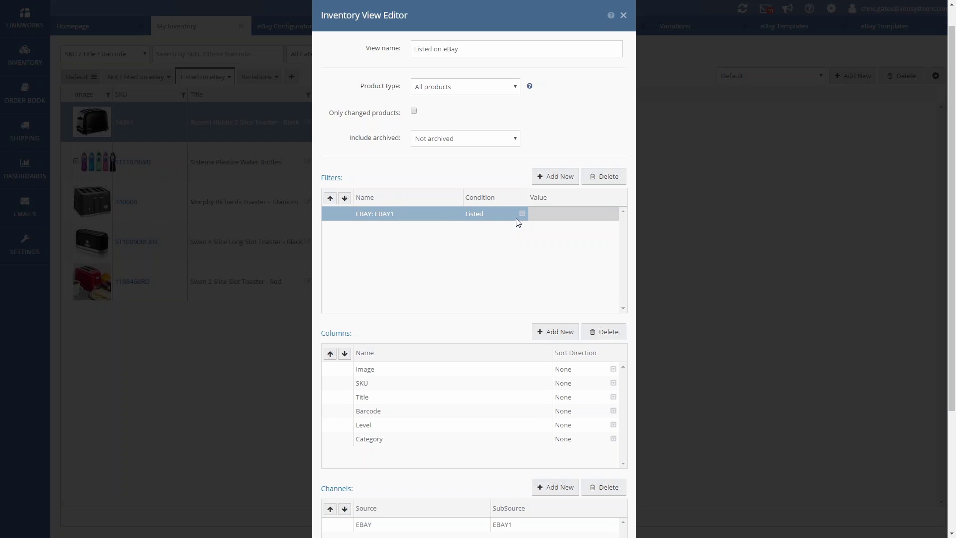
{"action": "left_click", "coordinate": [603, 178]}
Step: Add the EBAY: EBAY1 channel filter with the condition Listed to the Listed on eBay view and save the view
{"action": "left_click", "coordinate": [550, 178]}
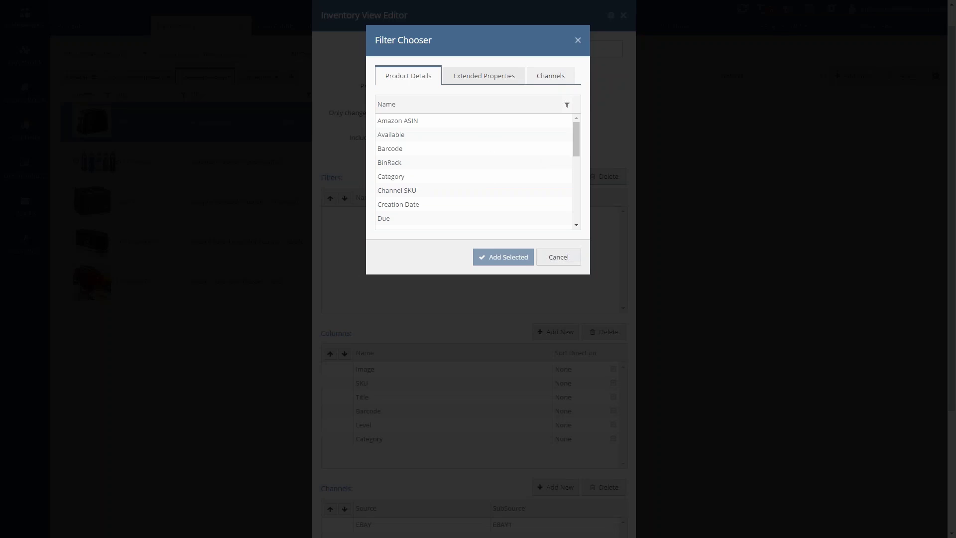
{"action": "left_click", "coordinate": [560, 78]}
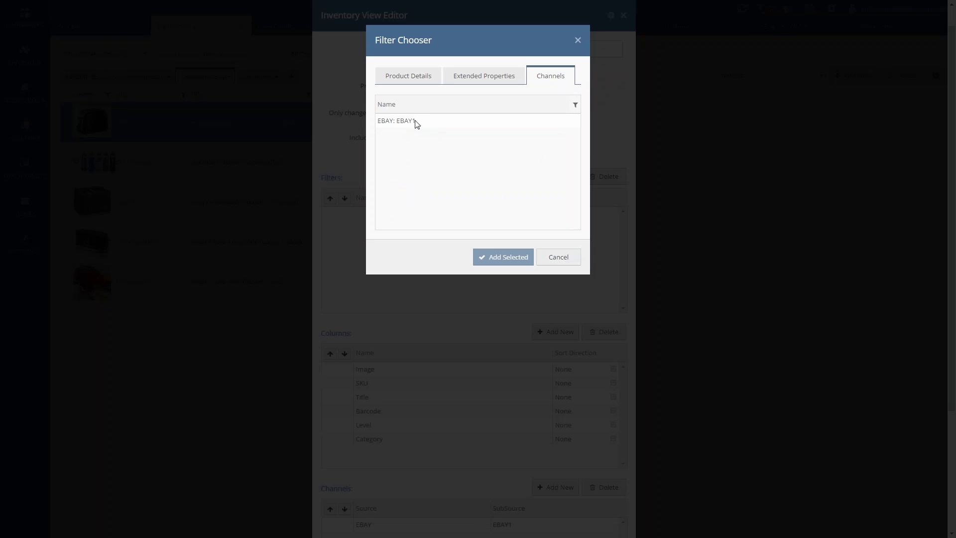
{"action": "left_click", "coordinate": [414, 123]}
{"action": "left_click", "coordinate": [479, 258]}
{"action": "left_click", "coordinate": [502, 220]}
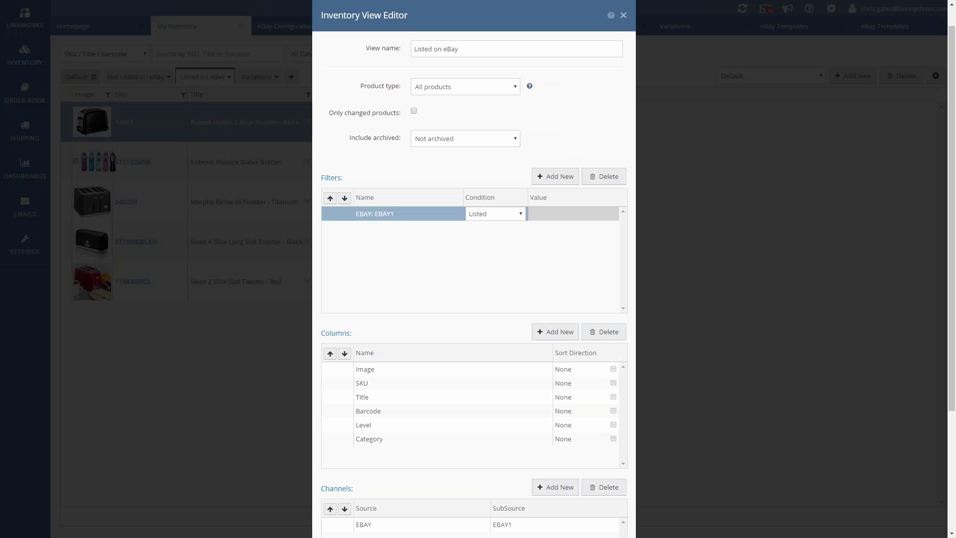
{"action": "left_click", "coordinate": [504, 220]}
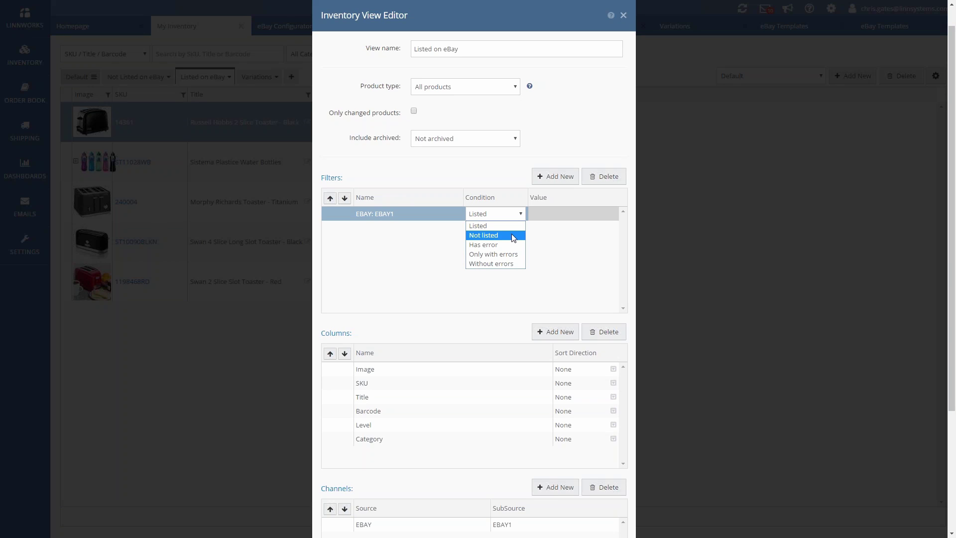
{"action": "key", "text": "Escape"}
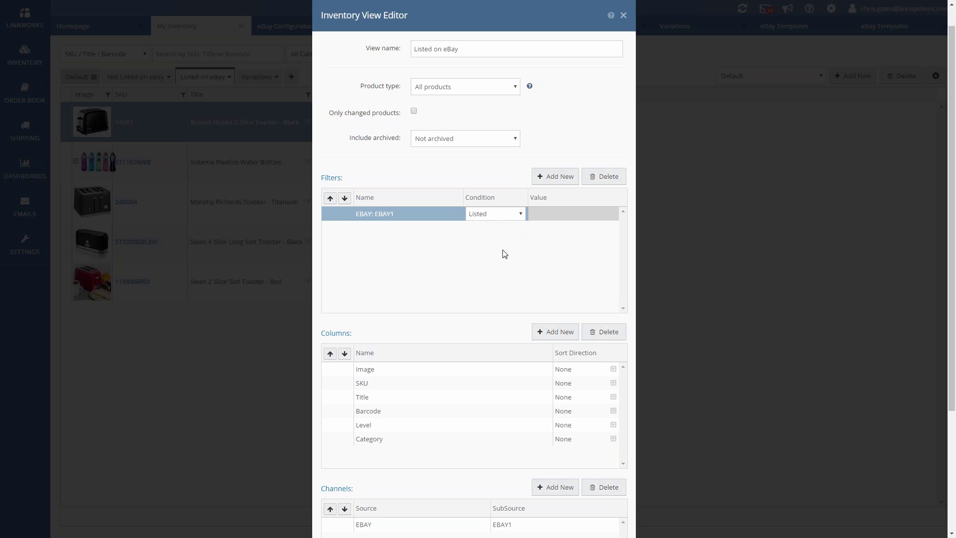
{"action": "scroll", "coordinate": [503, 252], "scroll_direction": "down", "scroll_amount": 3}
{"action": "left_click", "coordinate": [556, 512]}
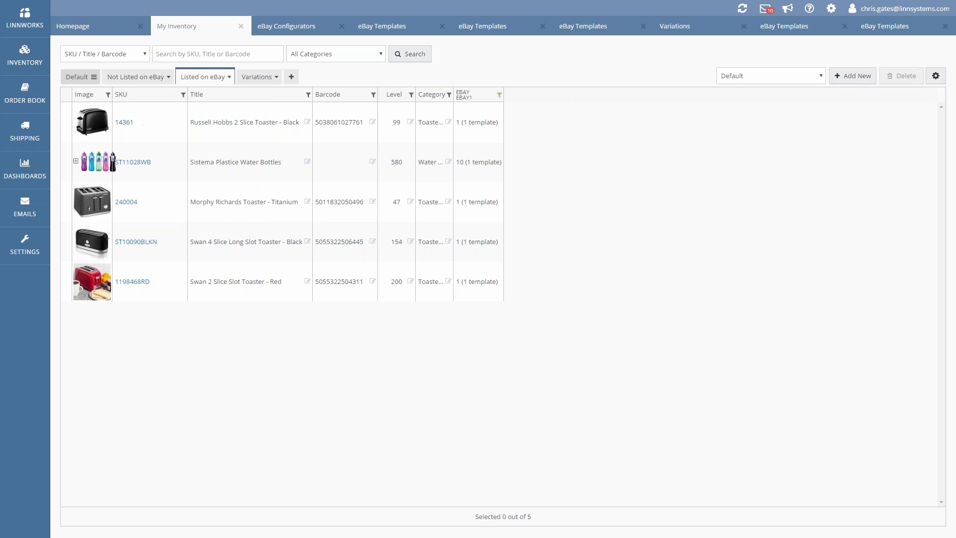
Step: Review the extended properties of the Russell Hobbs 2 Slice Toaster - Black (14361), in particular the comma-separated Features value
{"action": "left_click", "coordinate": [130, 128]}
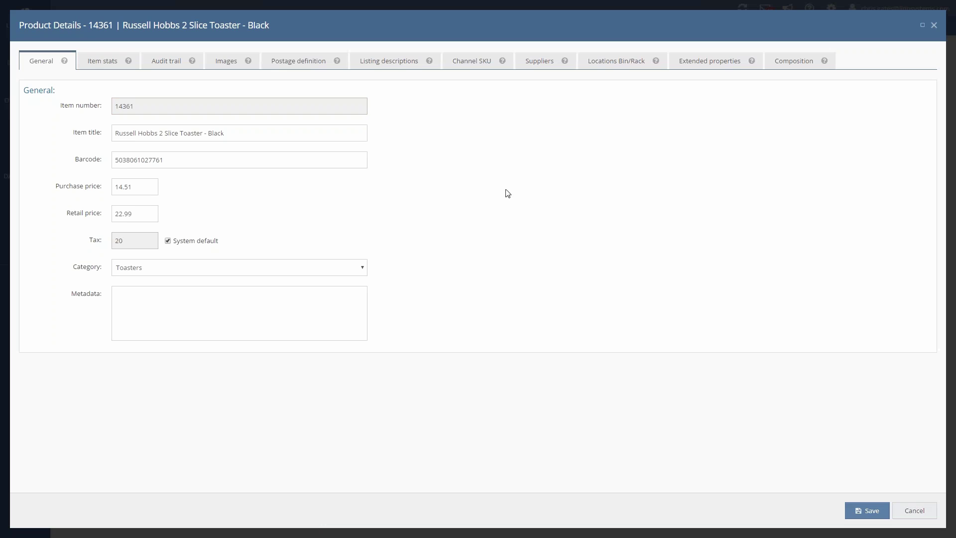
{"action": "left_click", "coordinate": [698, 62]}
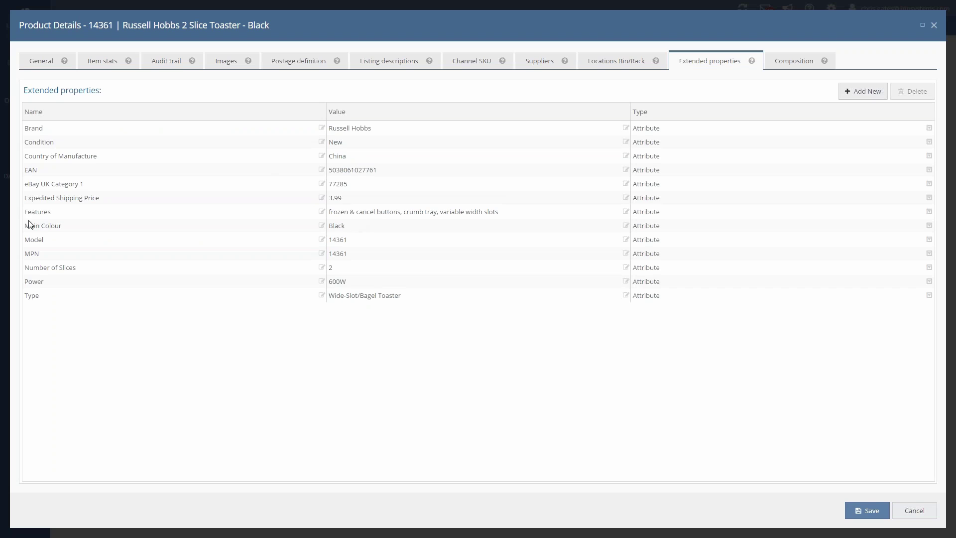
{"action": "left_click", "coordinate": [382, 213]}
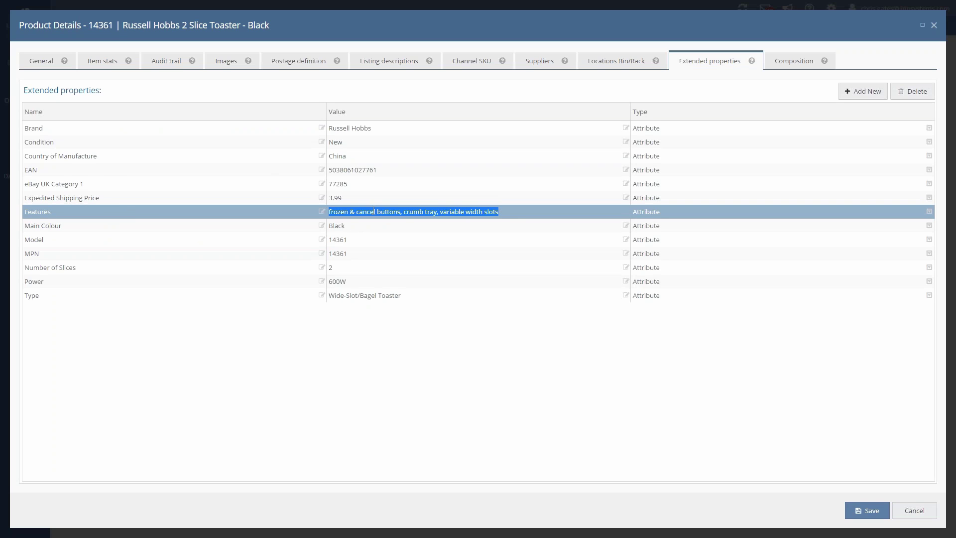
{"action": "left_click", "coordinate": [505, 215]}
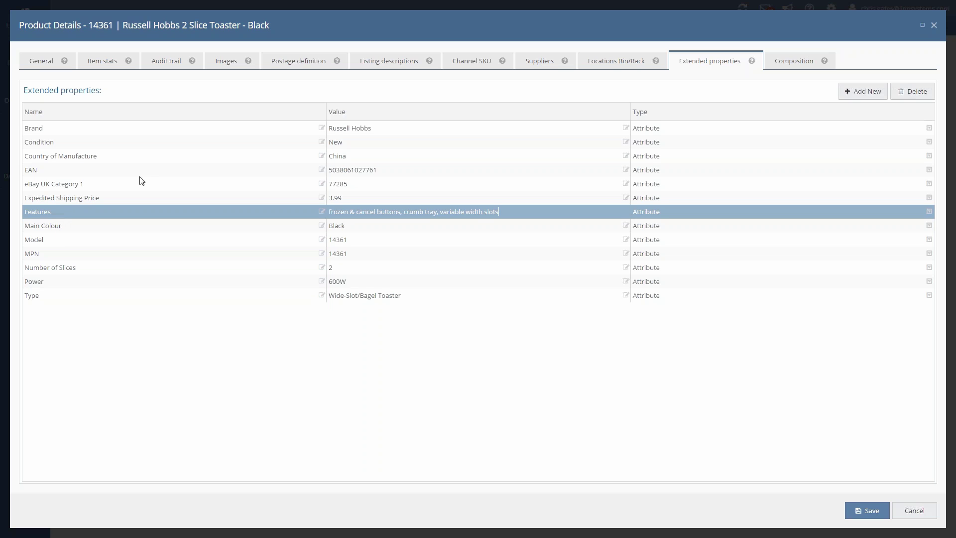
Step: Add a channel price of 18 for source EBAY and subsource EBAY1_FR to the Russell Hobbs toaster 14361
{"action": "left_click", "coordinate": [381, 67]}
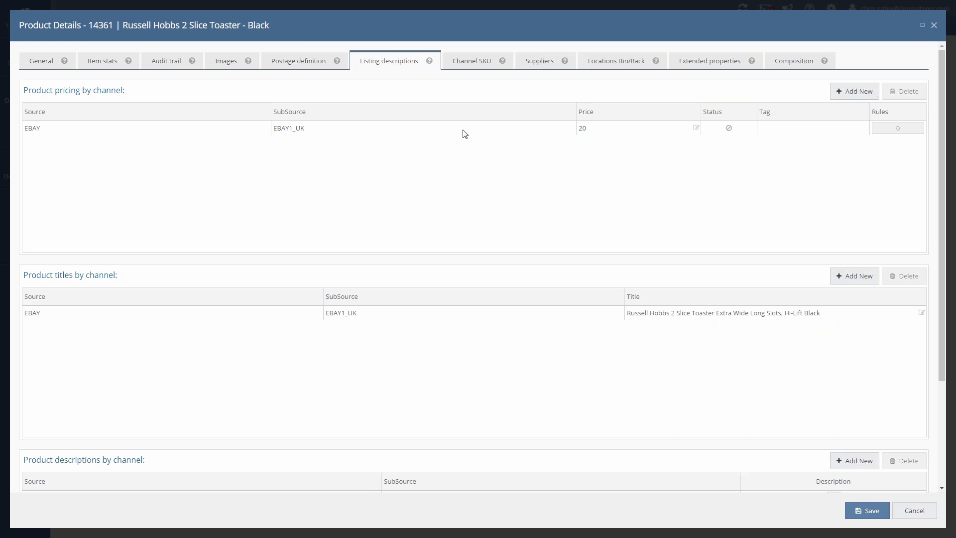
{"action": "left_click", "coordinate": [55, 127]}
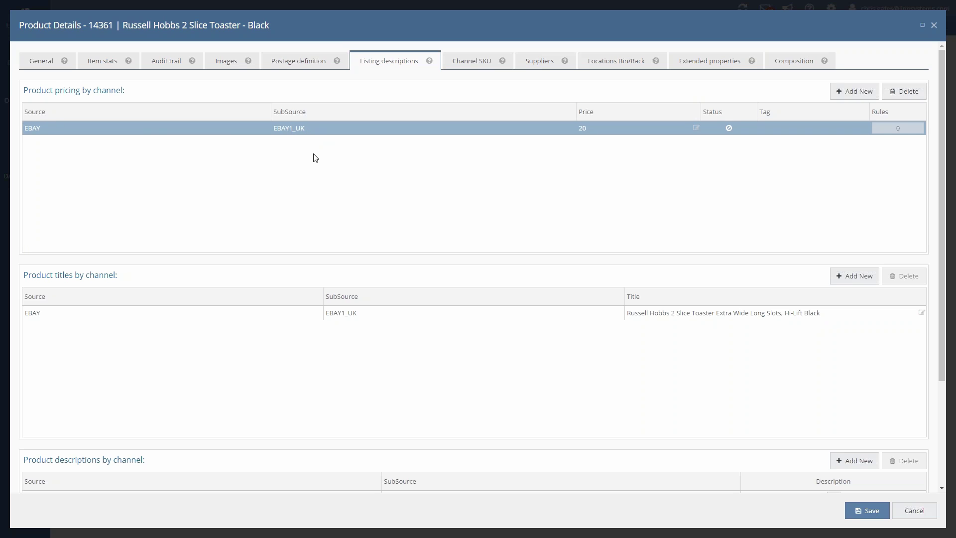
{"action": "left_click", "coordinate": [854, 91]}
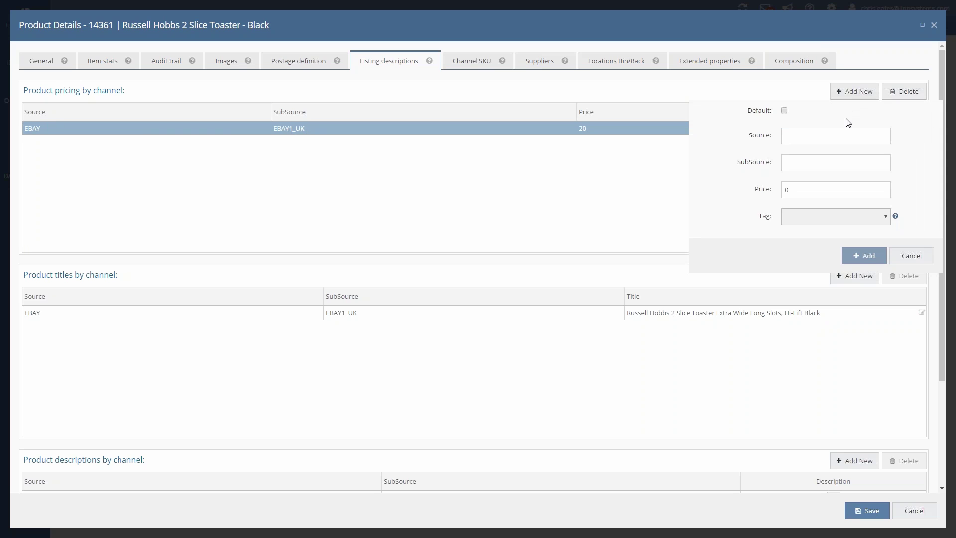
{"action": "left_click", "coordinate": [824, 133]}
{"action": "type", "text": "ebay"}
{"action": "key", "text": "Tab"}
{"action": "key", "text": "shift+Tab"}
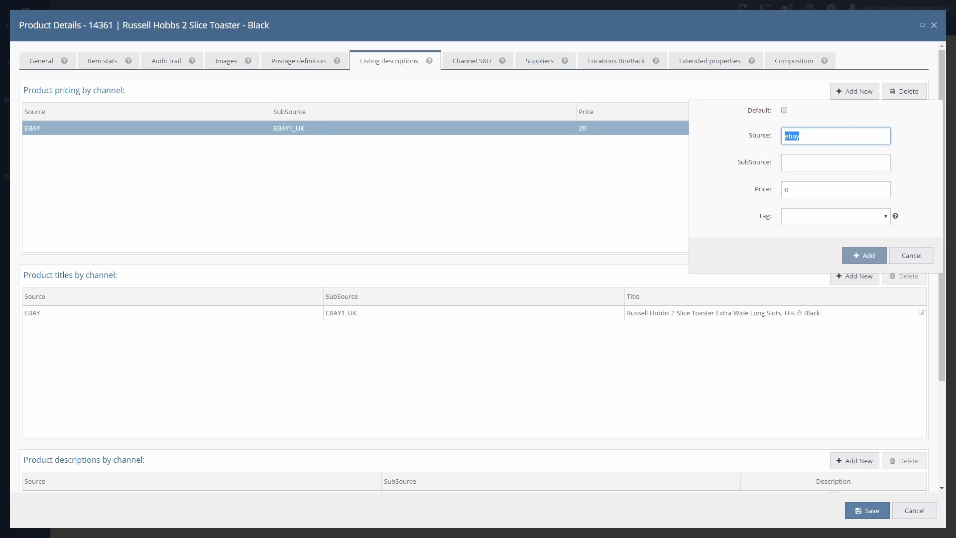
{"action": "type", "text": "e"}
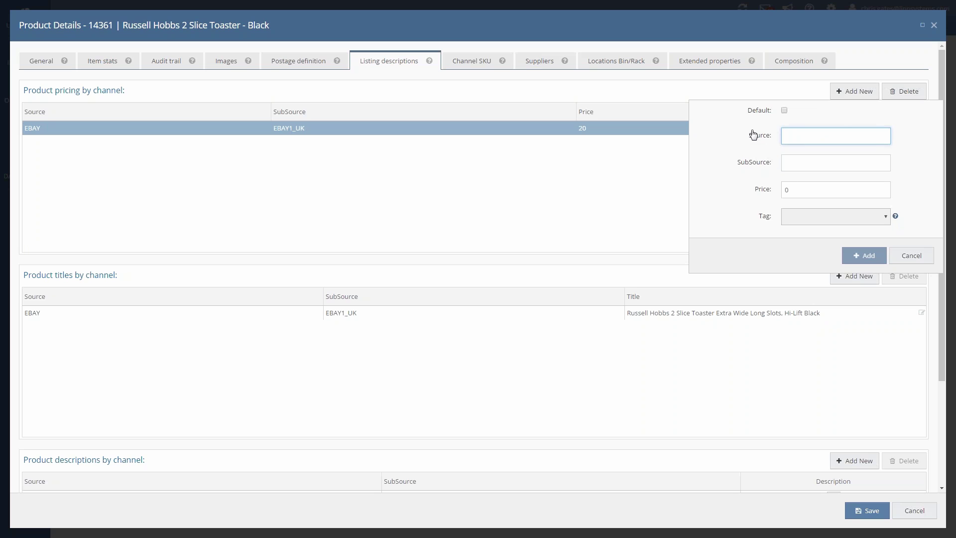
{"action": "type", "text": "EBAY"}
{"action": "key", "text": "Tab"}
{"action": "type", "text": "EBAY1_"}
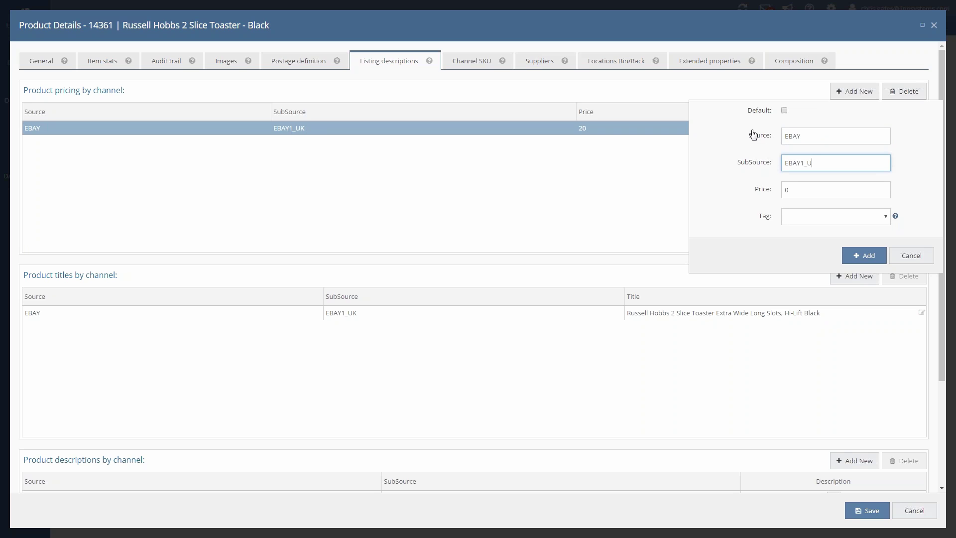
{"action": "type", "text": "FR"}
{"action": "left_click", "coordinate": [806, 192]}
{"action": "type", "text": "18"}
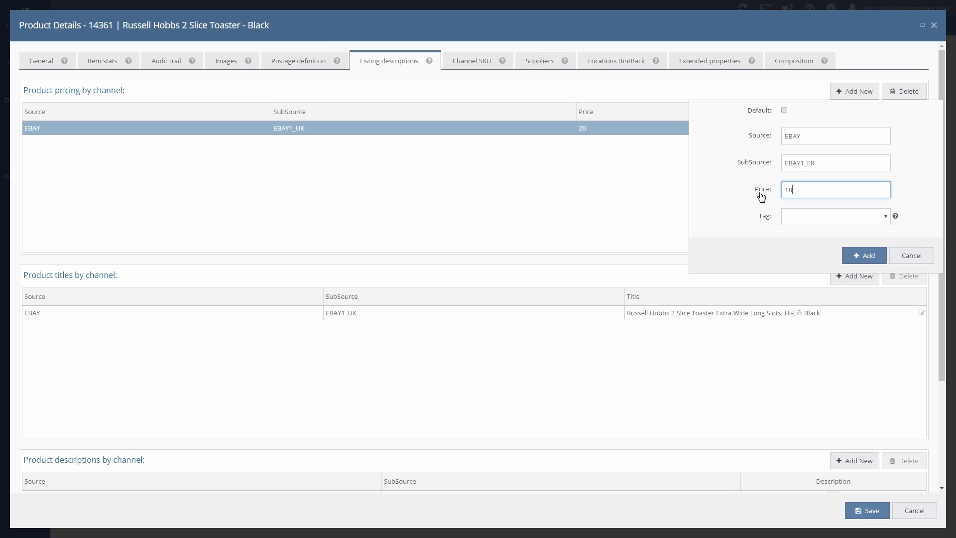
{"action": "left_click", "coordinate": [877, 253]}
{"action": "left_click", "coordinate": [462, 143]}
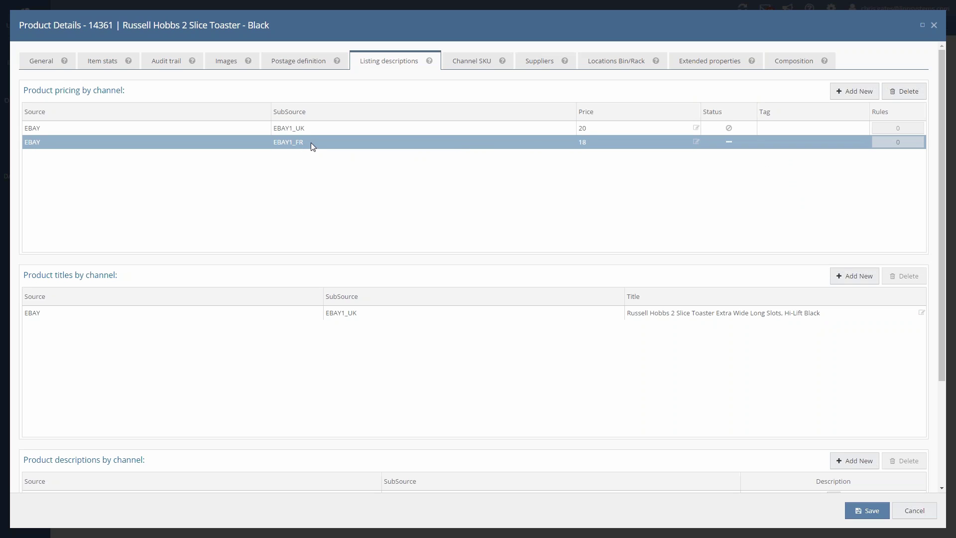
Step: Review the channel titles and descriptions of toaster 14361, in particular its EBAY1_UK title, and close the product without saving
{"action": "scroll", "coordinate": [311, 145], "scroll_direction": "down", "scroll_amount": 3}
{"action": "scroll", "coordinate": [344, 192], "scroll_direction": "up", "scroll_amount": 3}
{"action": "scroll", "coordinate": [316, 160], "scroll_direction": "down", "scroll_amount": 3}
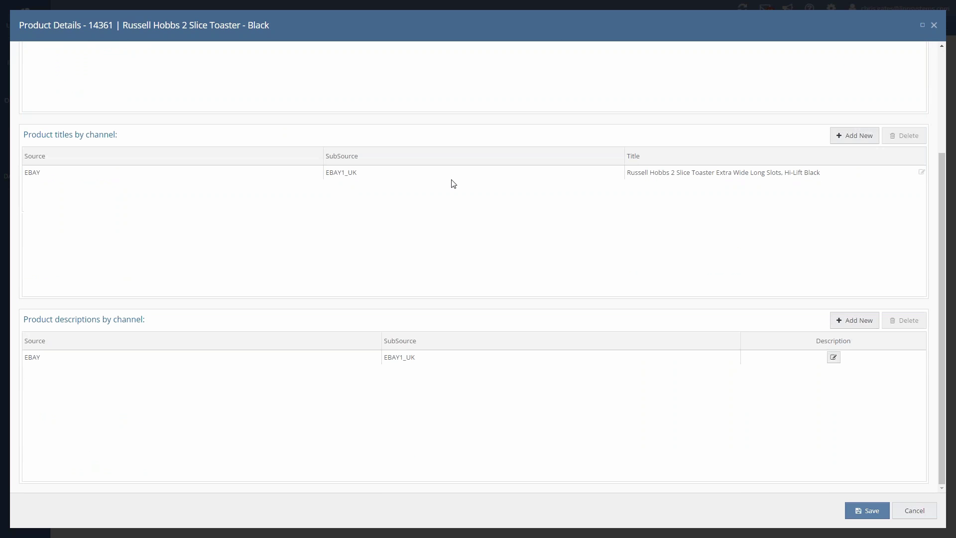
{"action": "left_click", "coordinate": [764, 170]}
{"action": "left_click", "coordinate": [776, 171]}
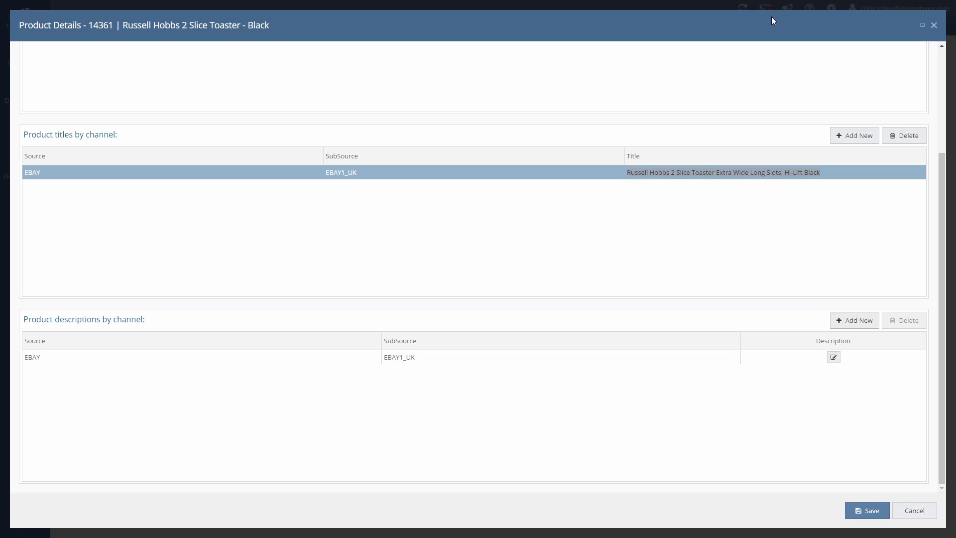
{"action": "left_click", "coordinate": [933, 25]}
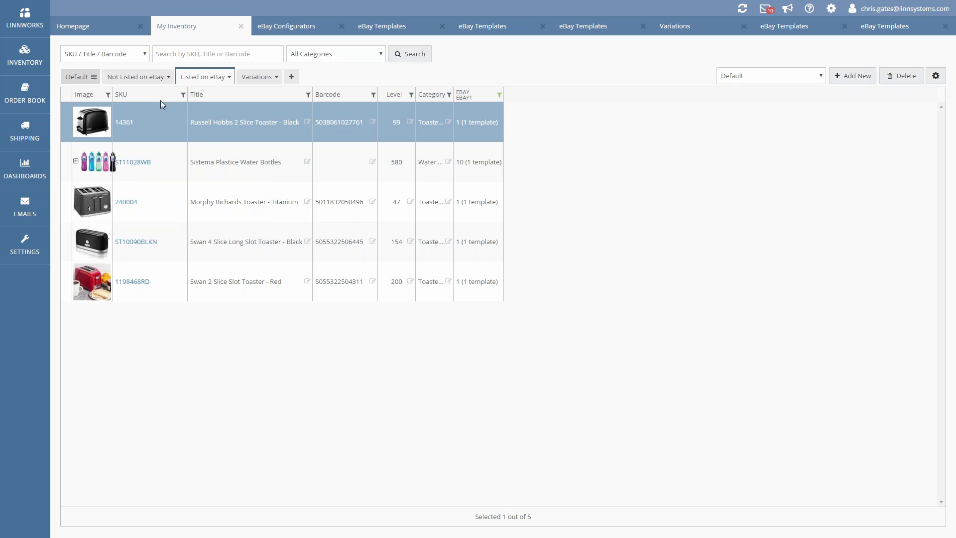
Step: Check the images of the Swan 4 Slice Long Slot Toaster - Black (ST10090BLKN) and close the product
{"action": "left_click", "coordinate": [162, 251]}
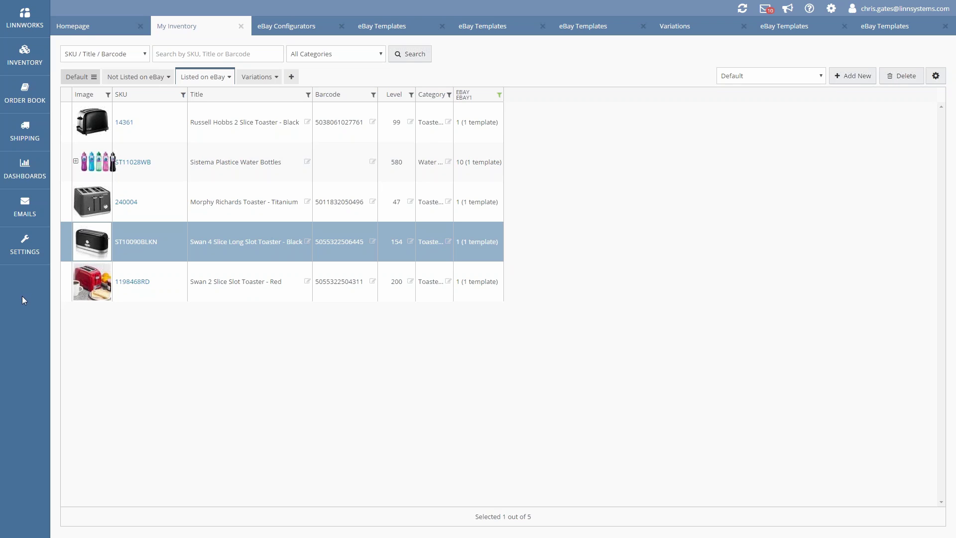
{"action": "left_click", "coordinate": [131, 245]}
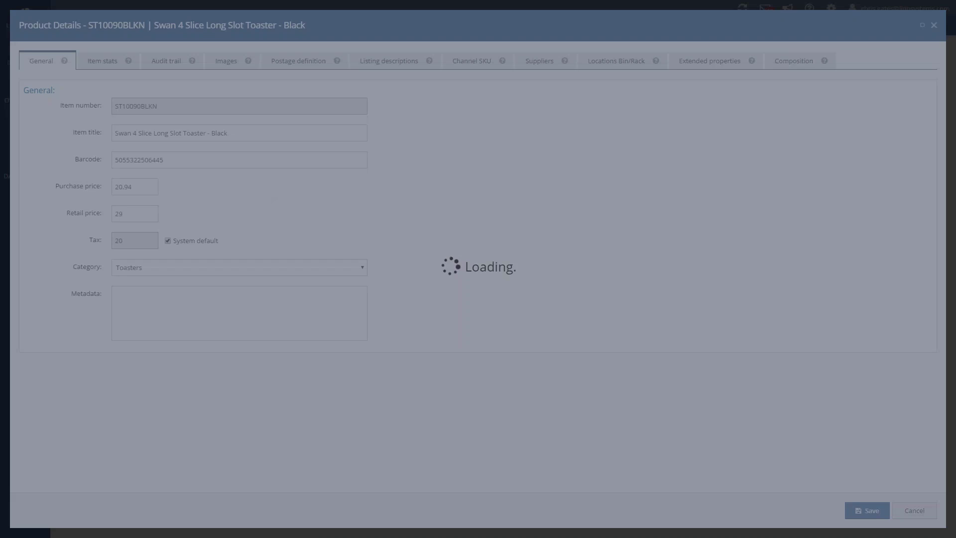
{"action": "left_click", "coordinate": [231, 62]}
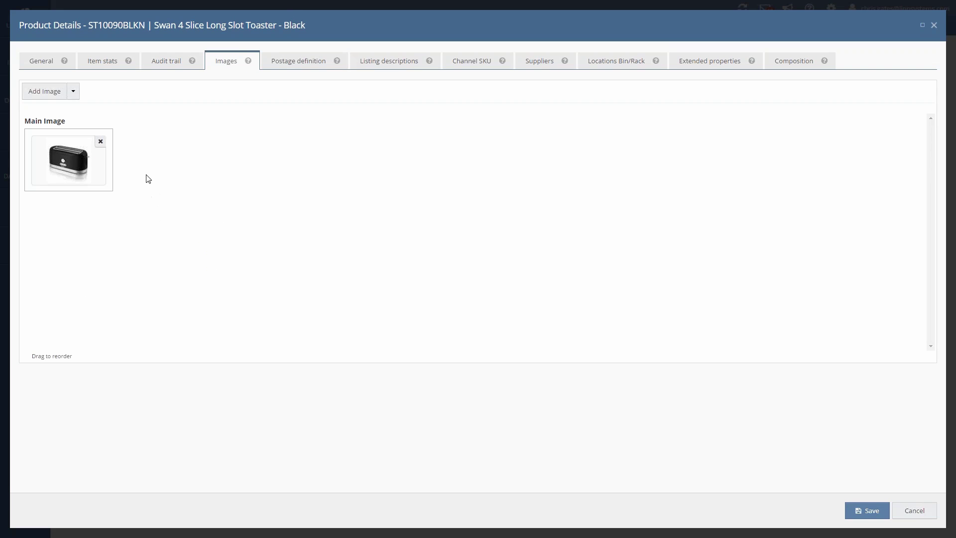
{"action": "key", "text": "Escape"}
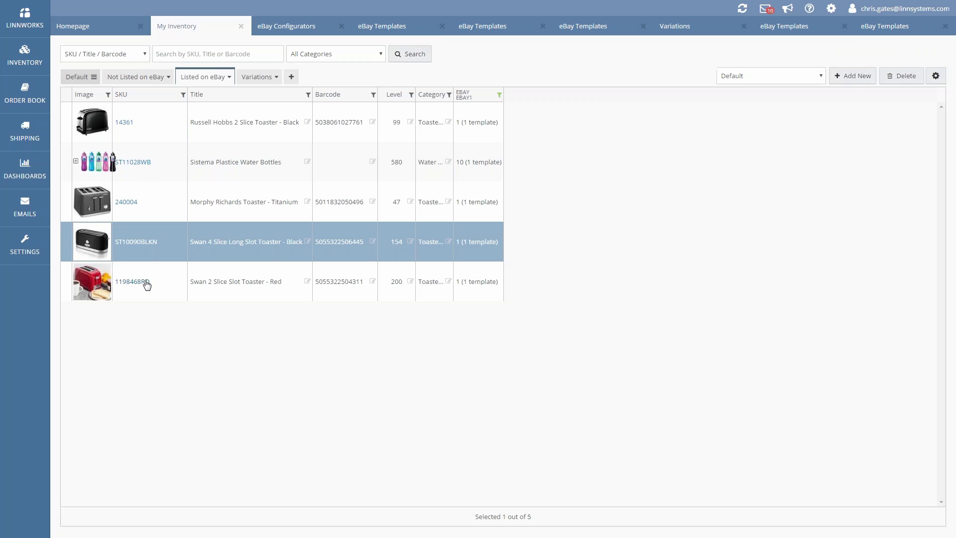
Step: Reorder the images of the Morphy Richards Toaster - Titanium (240004) so the picture with toasted bread is the main image
{"action": "left_click", "coordinate": [130, 200]}
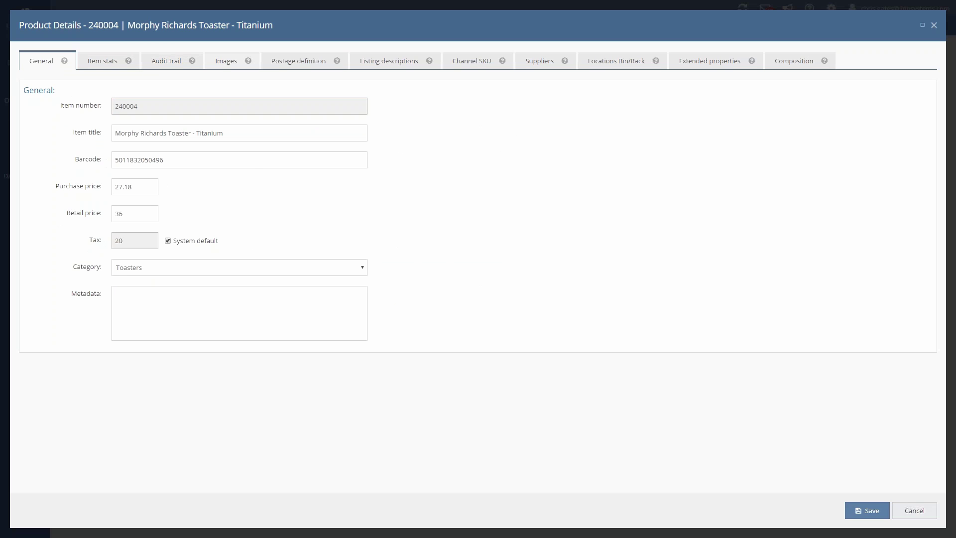
{"action": "left_click", "coordinate": [226, 61]}
{"action": "left_click_drag", "start_coordinate": [258, 164], "coordinate": [164, 159]}
{"action": "left_click_drag", "start_coordinate": [254, 160], "coordinate": [70, 159]}
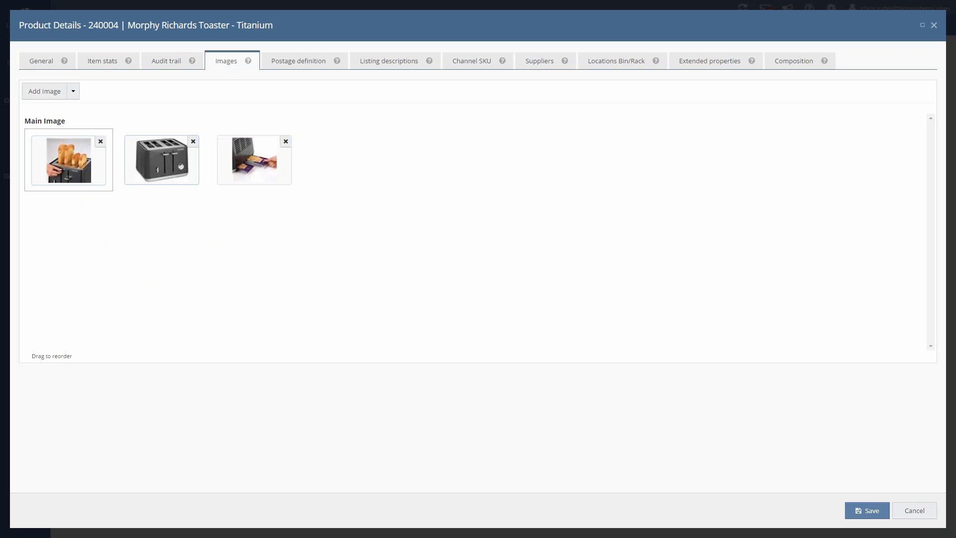
Step: View the plain toaster picture of 240004 at full size, move it back to main image and close the product
{"action": "left_click", "coordinate": [162, 159]}
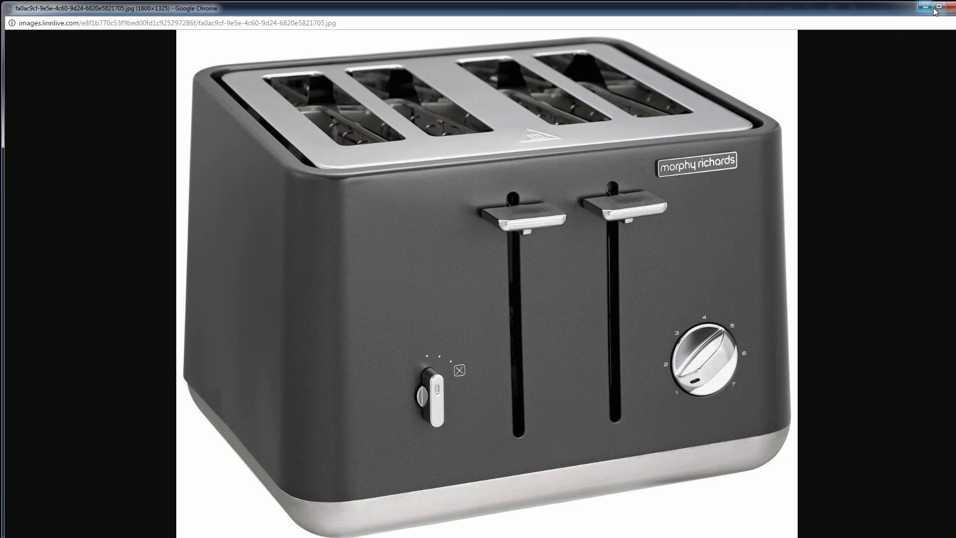
{"action": "left_click", "coordinate": [950, 7]}
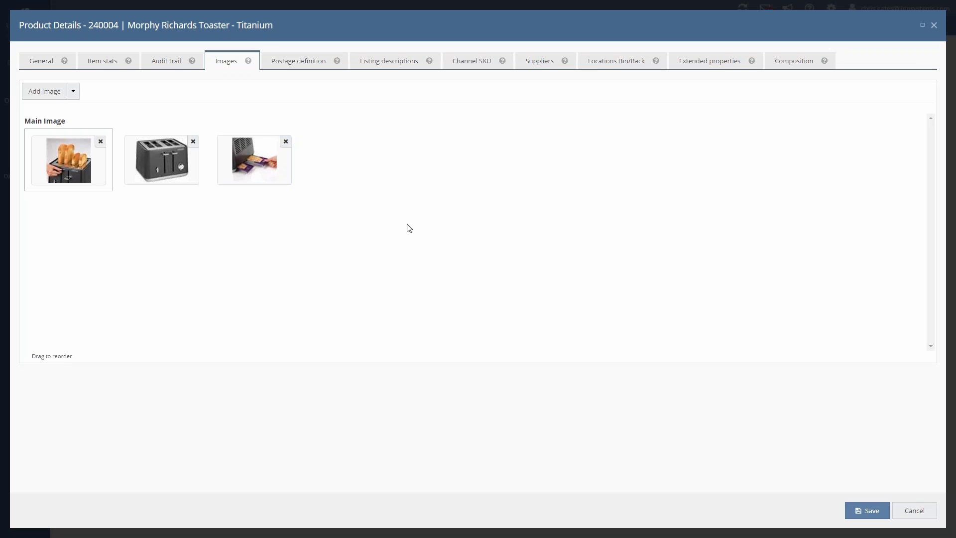
{"action": "left_click_drag", "start_coordinate": [173, 160], "coordinate": [90, 156]}
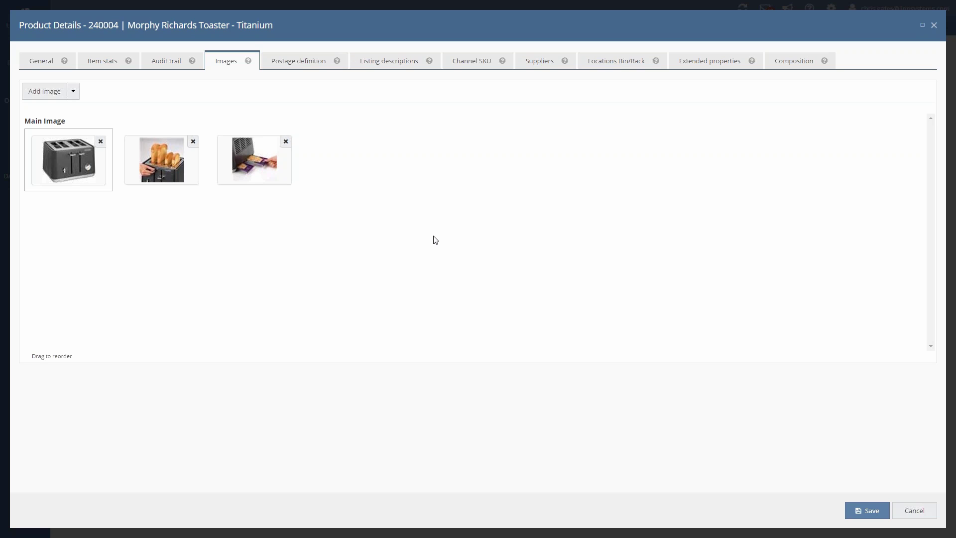
{"action": "left_click", "coordinate": [934, 26]}
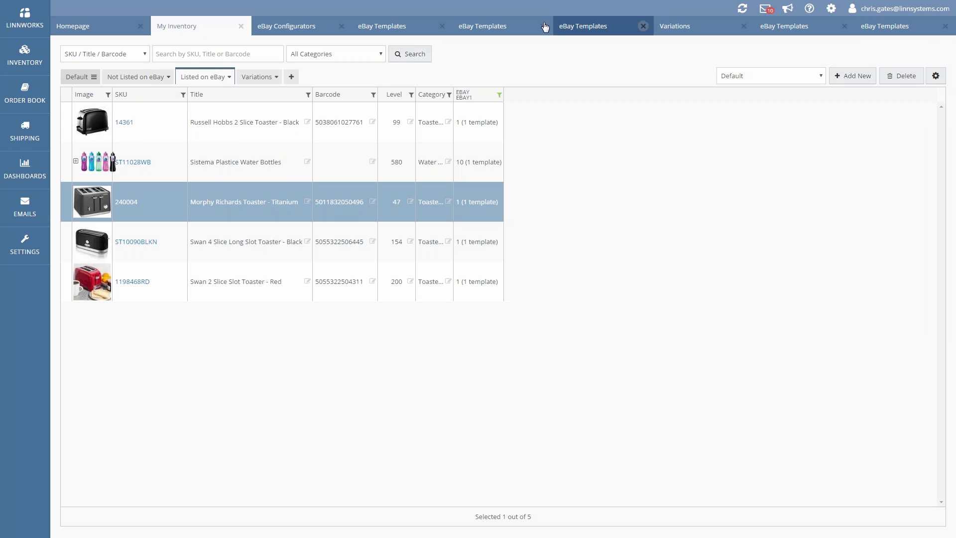
Step: Start a new eBay configurator for account EBAY1 with France as the site, and discard it without saving
{"action": "left_click", "coordinate": [399, 31]}
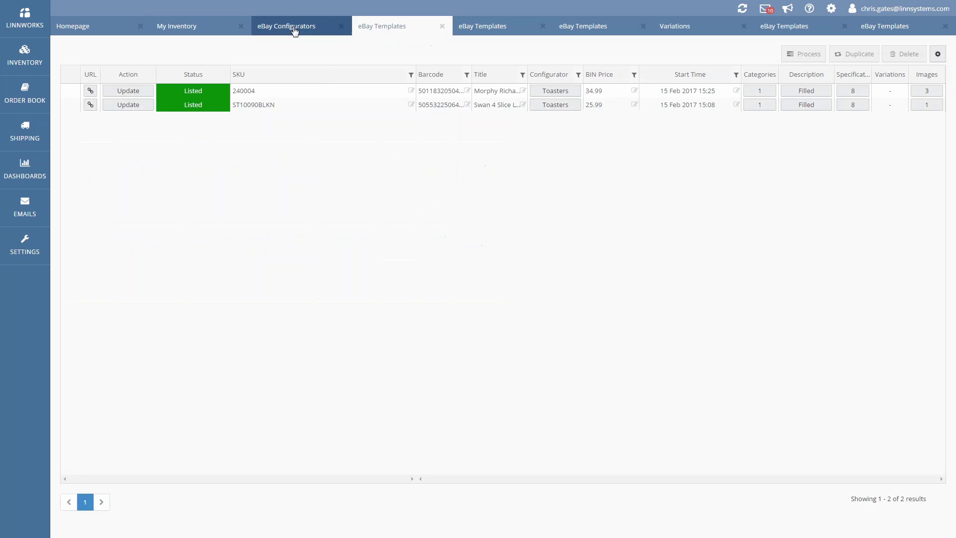
{"action": "left_click", "coordinate": [292, 28]}
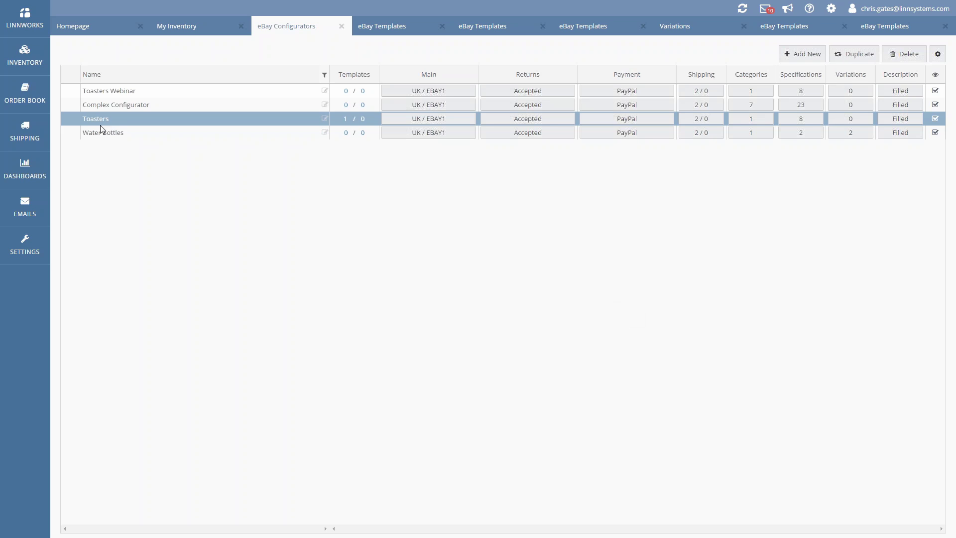
{"action": "left_click", "coordinate": [172, 119]}
{"action": "left_click", "coordinate": [799, 54]}
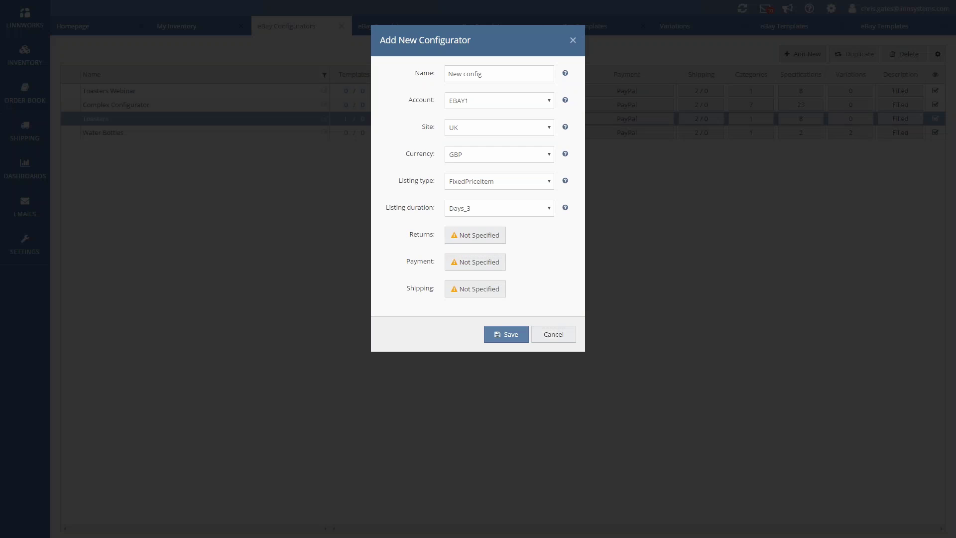
{"action": "left_click", "coordinate": [472, 130]}
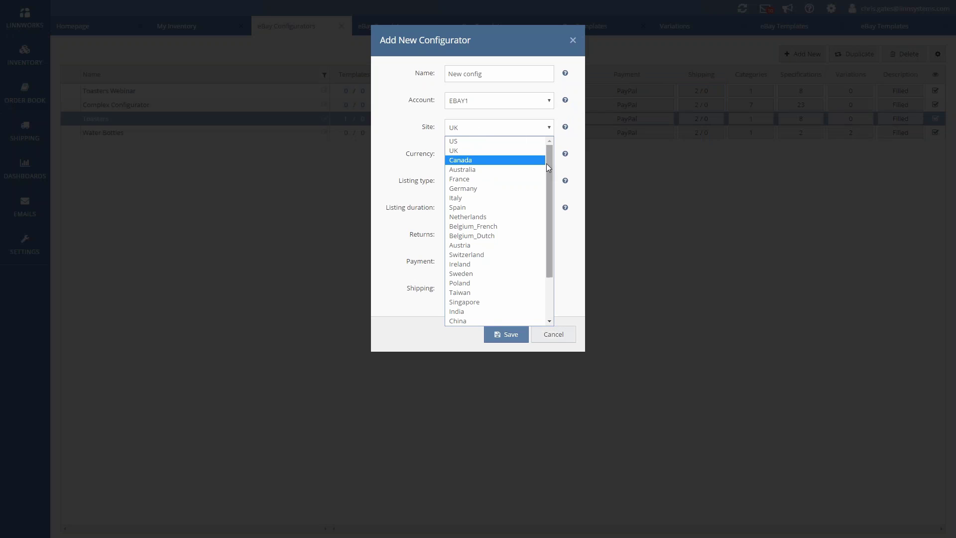
{"action": "left_click_drag", "start_coordinate": [547, 165], "coordinate": [551, 219]}
{"action": "scroll", "coordinate": [528, 215], "scroll_direction": "up", "scroll_amount": 4}
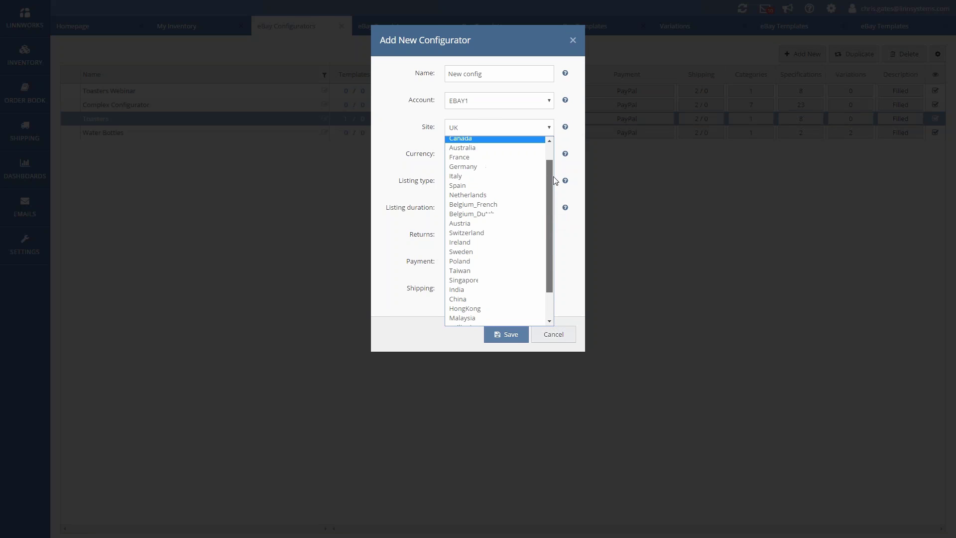
{"action": "left_click", "coordinate": [510, 180]}
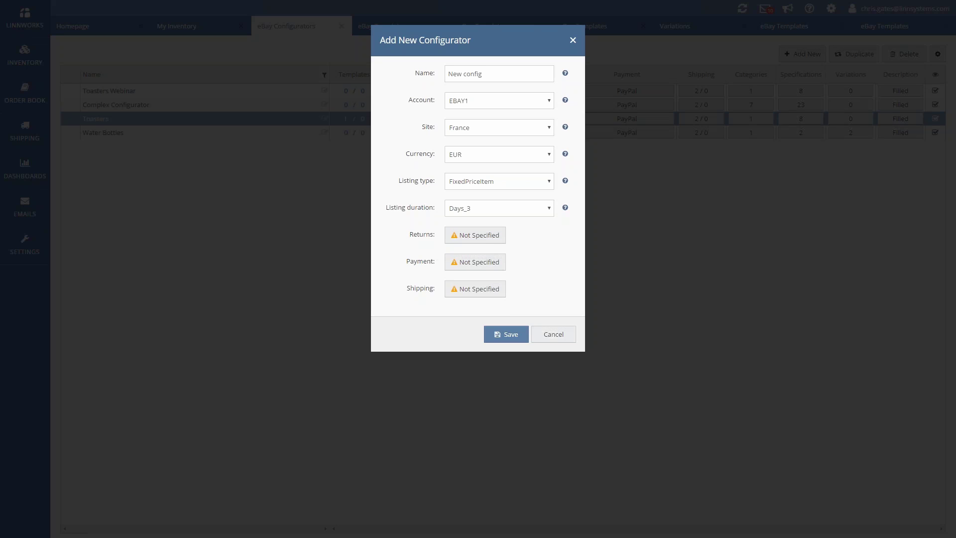
{"action": "key", "text": "Escape"}
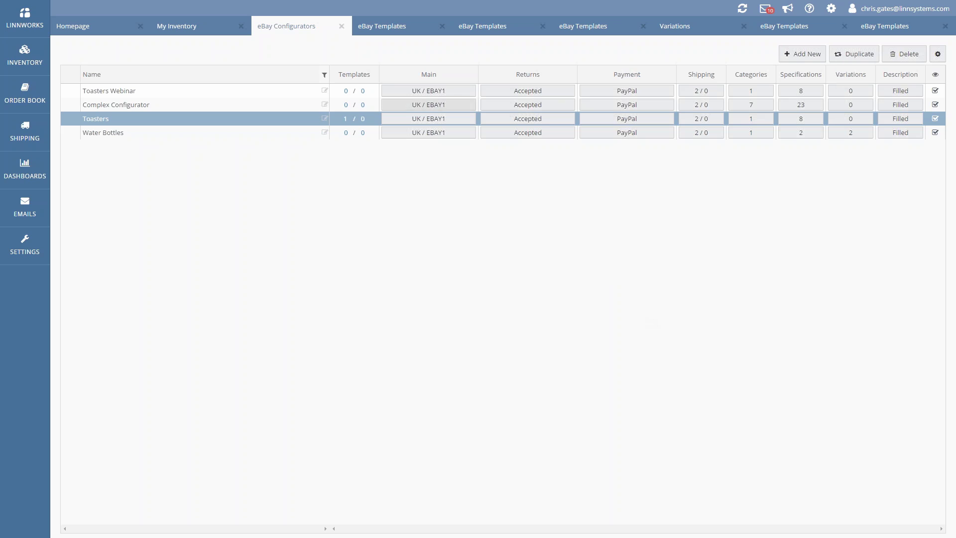
Step: Check the EBAY1_UK price and its status in the listing descriptions of toaster 240004, and close the product
{"action": "left_click", "coordinate": [186, 30]}
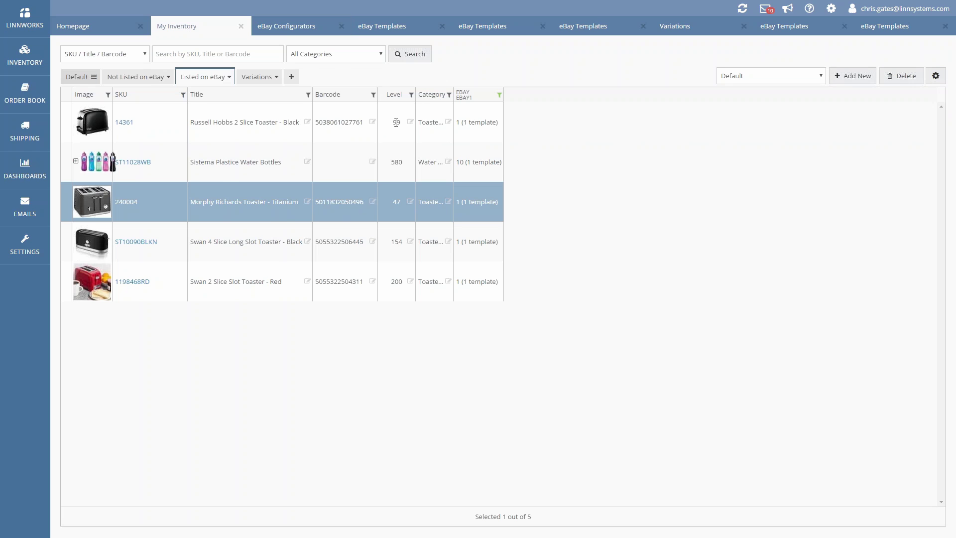
{"action": "left_click", "coordinate": [129, 207]}
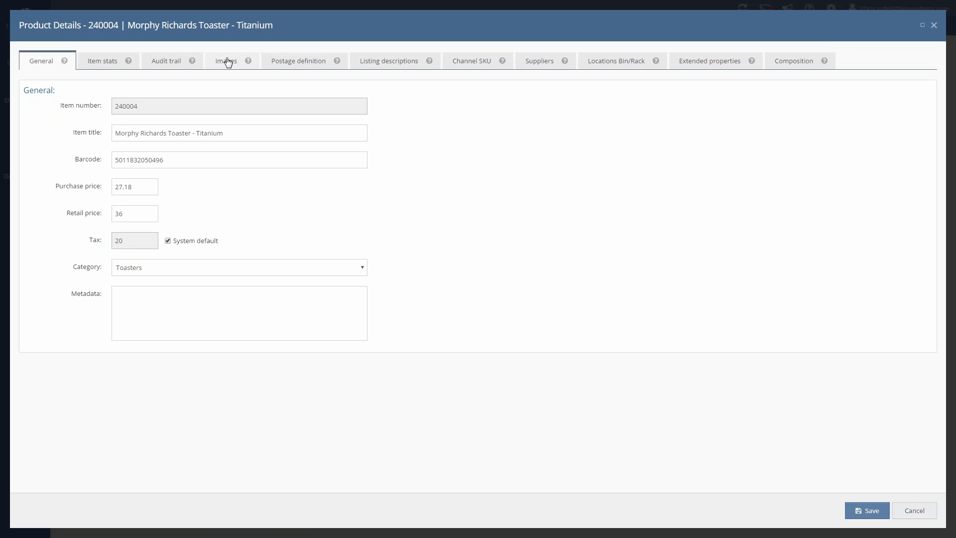
{"action": "left_click", "coordinate": [380, 61]}
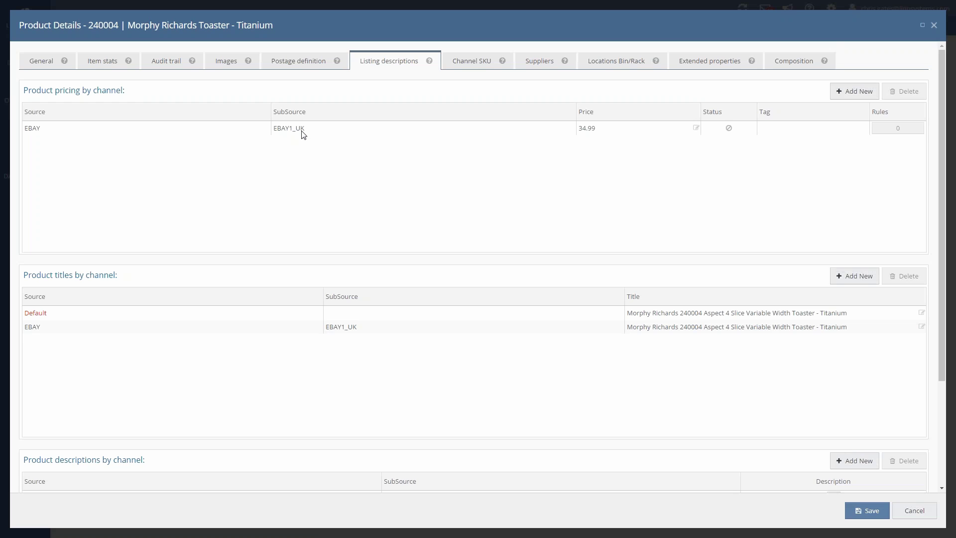
{"action": "left_click", "coordinate": [302, 132]}
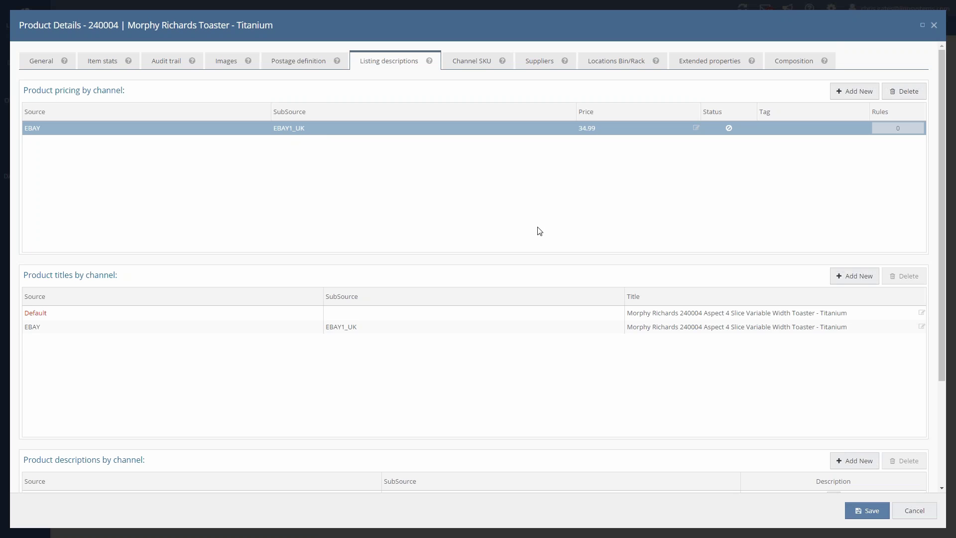
{"action": "mouse_move", "coordinate": [729, 129]}
{"action": "left_click", "coordinate": [590, 130]}
{"action": "left_click", "coordinate": [605, 130]}
{"action": "left_click", "coordinate": [934, 25]}
Step: Open the EBAY1 channel's settings from Channel Integration to examine its inventory and price change options
{"action": "left_click", "coordinate": [25, 244]}
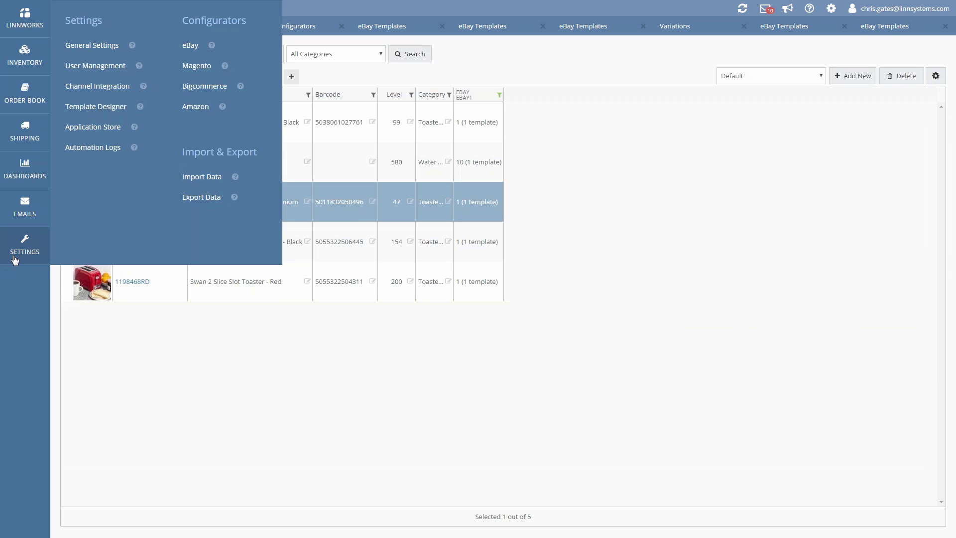
{"action": "left_click", "coordinate": [86, 79]}
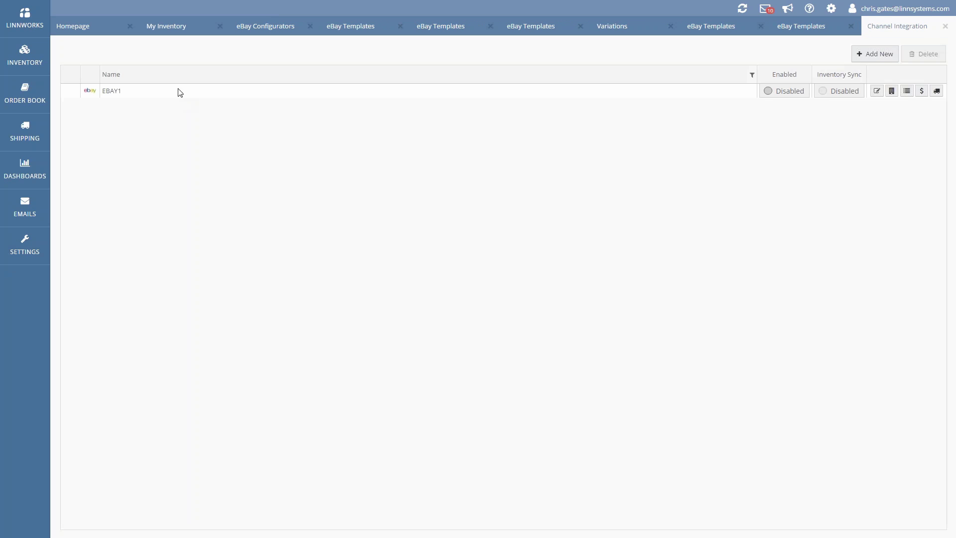
{"action": "left_click", "coordinate": [178, 90]}
{"action": "left_click", "coordinate": [877, 92]}
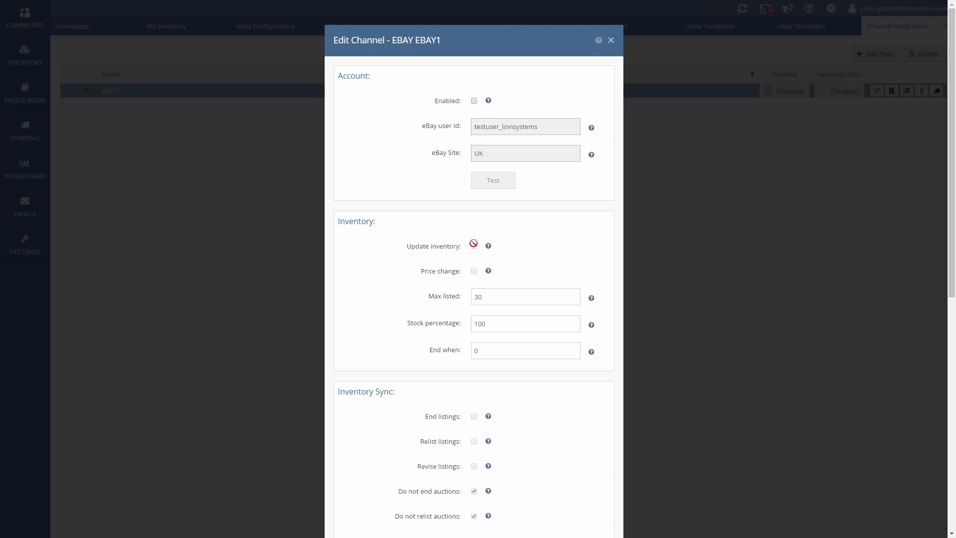
Step: Examine the Update inventory and Price change options in the EBAY1 channel settings, and close them without changes
{"action": "scroll", "coordinate": [473, 245], "scroll_direction": "down", "scroll_amount": 2}
{"action": "left_click_drag", "start_coordinate": [420, 176], "coordinate": [454, 178]}
{"action": "left_click", "coordinate": [448, 178]}
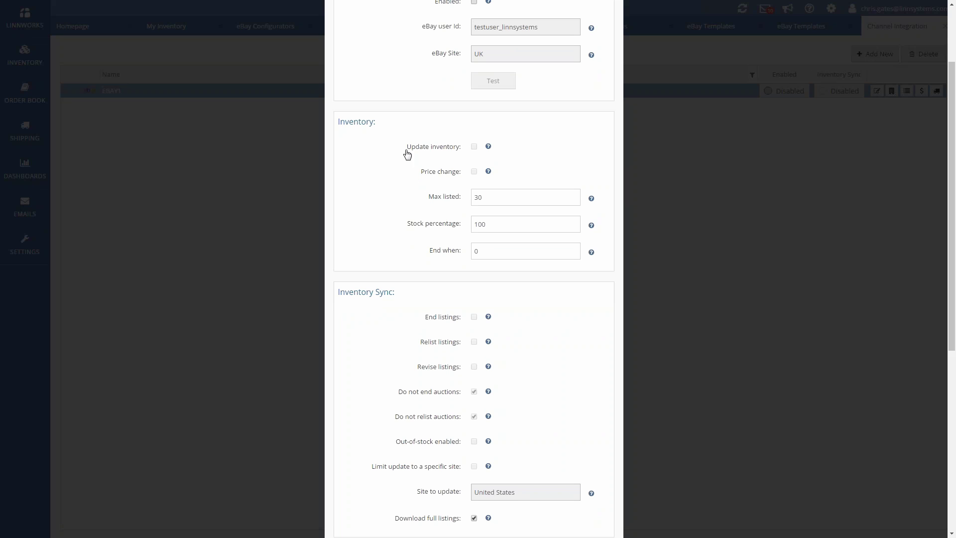
{"action": "scroll", "coordinate": [363, 167], "scroll_direction": "up", "scroll_amount": 2}
{"action": "left_click", "coordinate": [611, 41]}
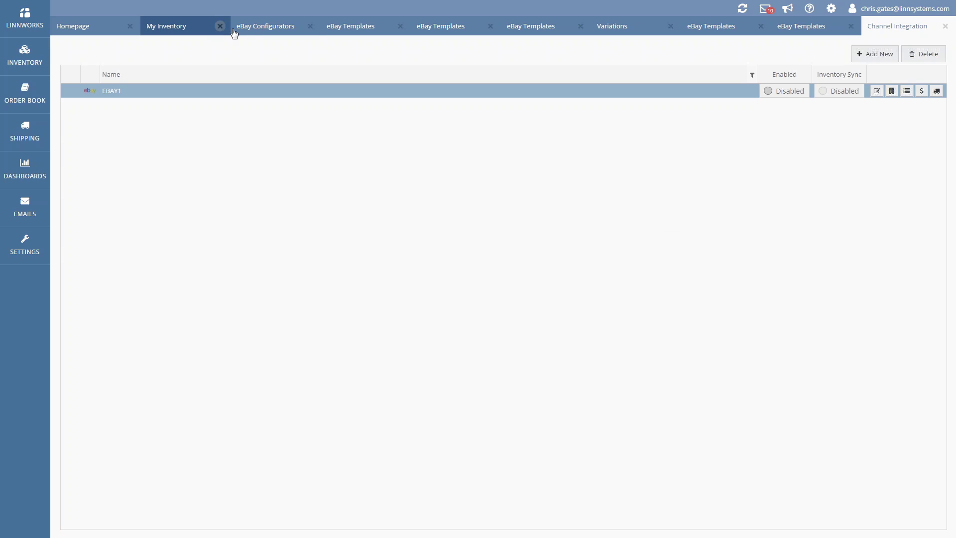
Step: Close the outdated eBay Configurators list and reopen it to refresh its template counts
{"action": "left_click", "coordinate": [257, 31]}
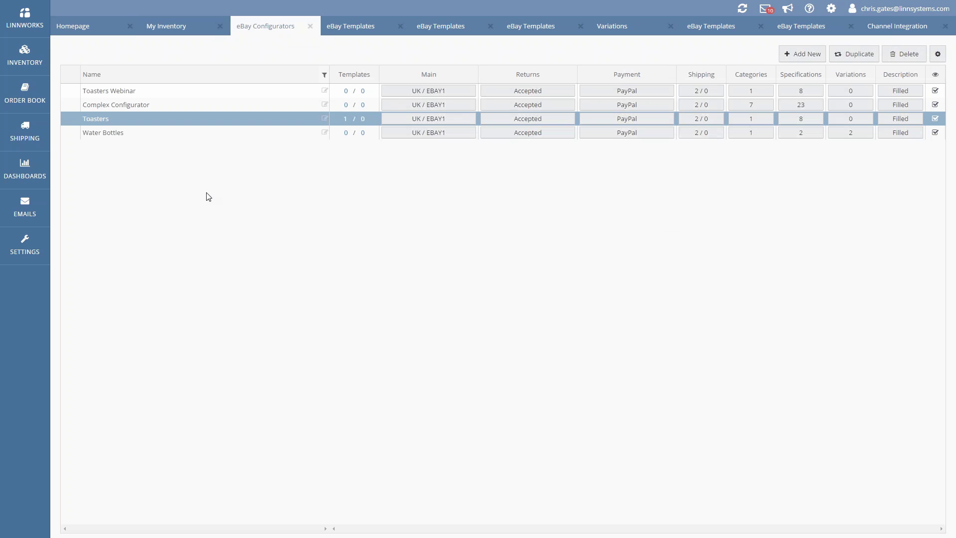
{"action": "left_click", "coordinate": [162, 135]}
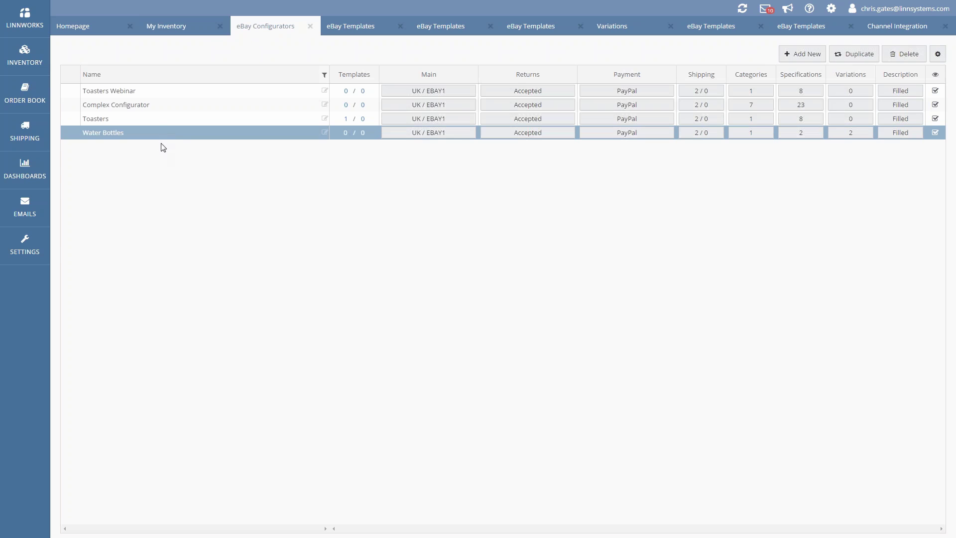
{"action": "left_click", "coordinate": [156, 120]}
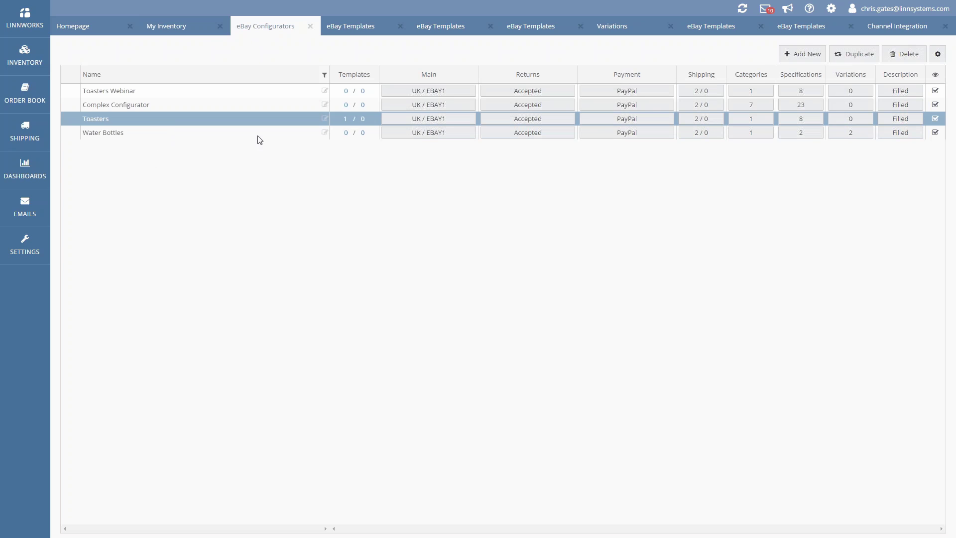
{"action": "left_click", "coordinate": [310, 26]}
{"action": "left_click", "coordinate": [25, 244]}
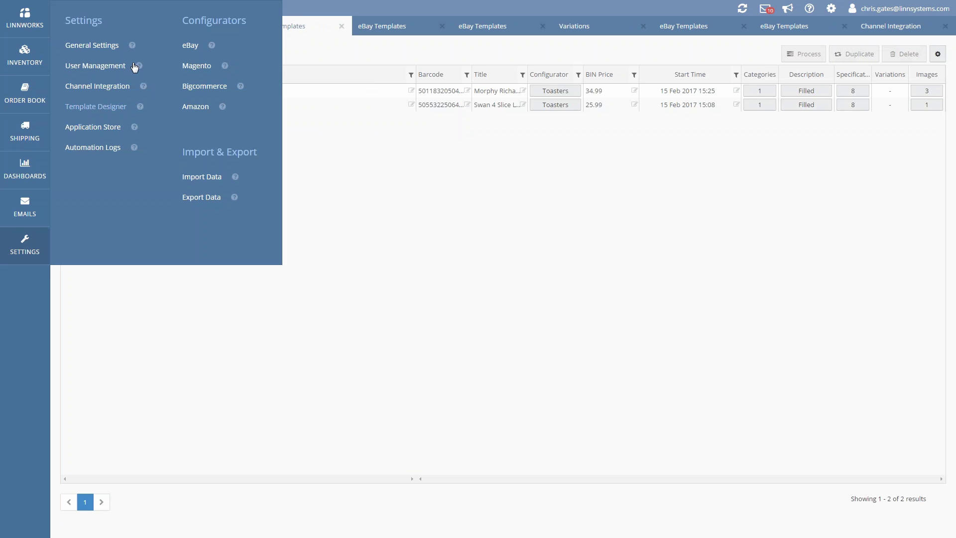
{"action": "left_click", "coordinate": [184, 50]}
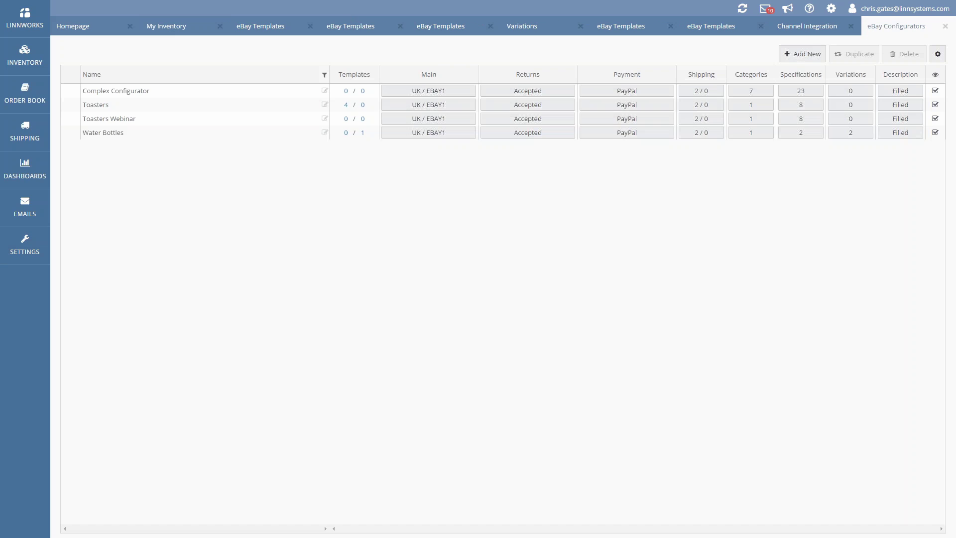
Step: Compare the linked template and variation counts of the Toasters and Water Bottles configurators
{"action": "left_click", "coordinate": [164, 106]}
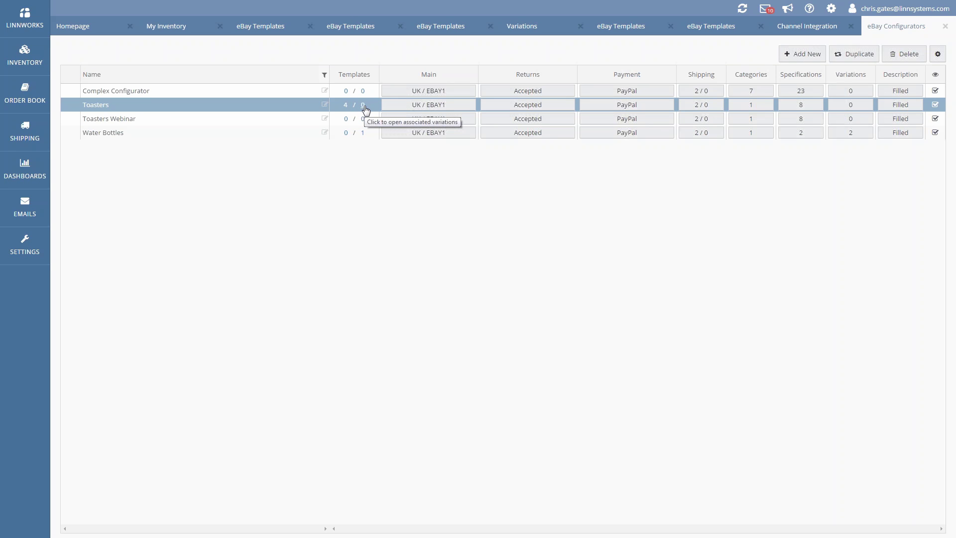
{"action": "left_click", "coordinate": [207, 131]}
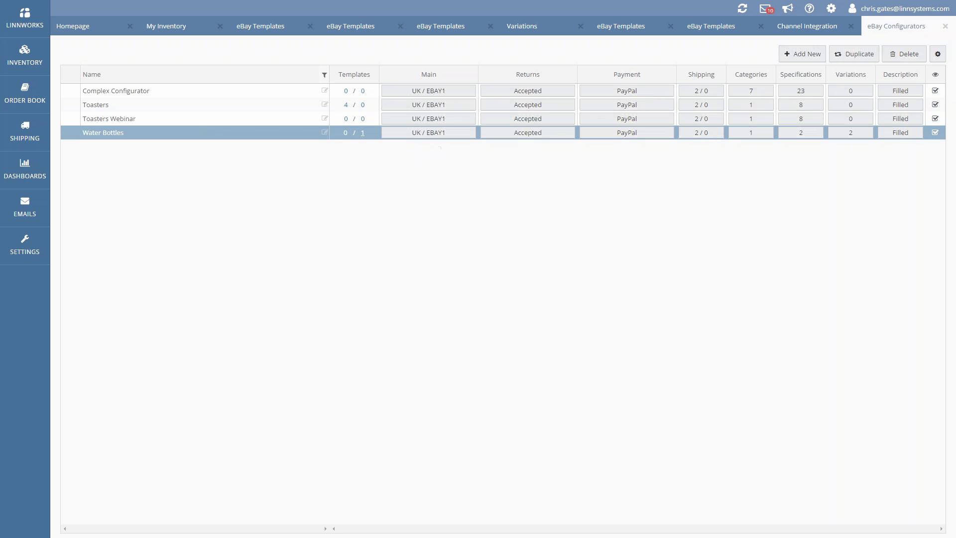
{"action": "left_click", "coordinate": [213, 109]}
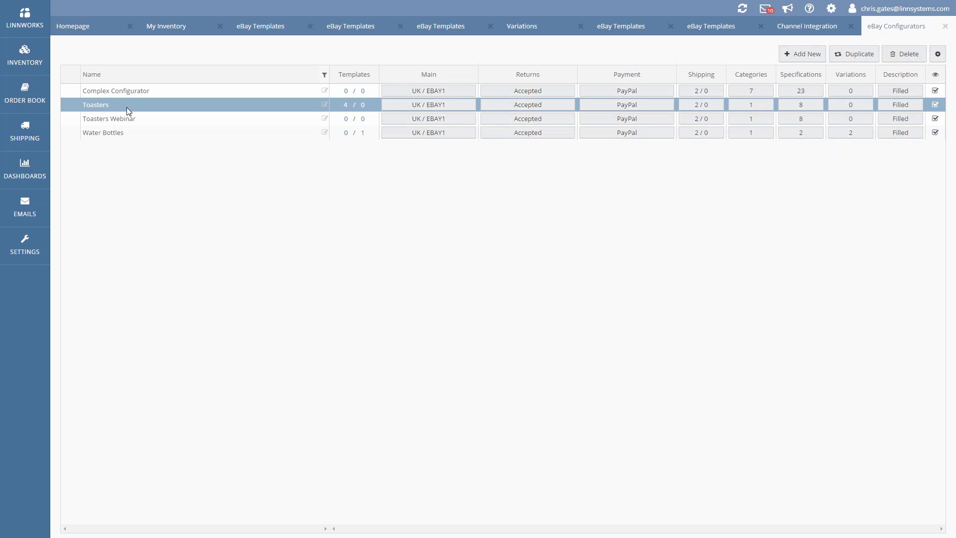
Step: Mark all revision options for the Toasters configurator, from Adjust Prices to Update Images, and close the dialog without revising
{"action": "left_click", "coordinate": [938, 56]}
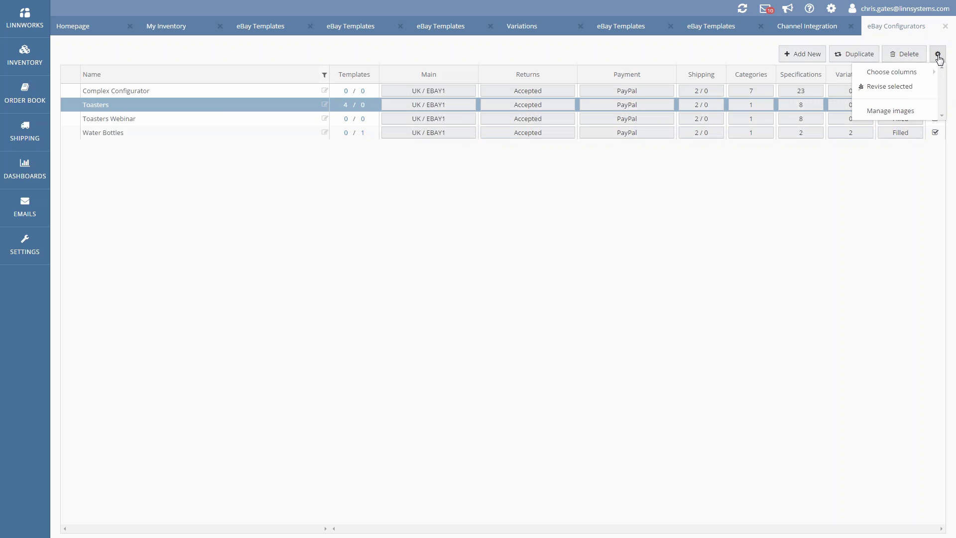
{"action": "left_click", "coordinate": [905, 88]}
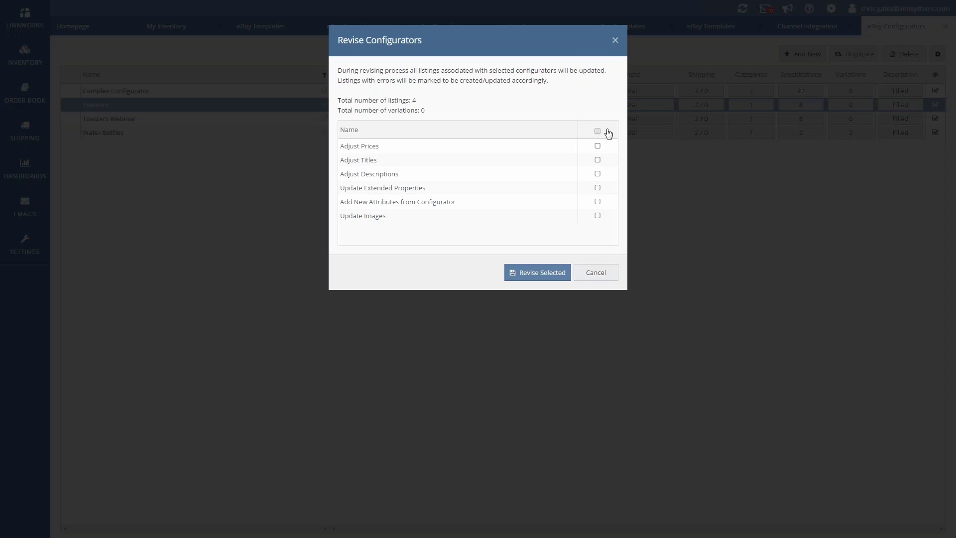
{"action": "left_click", "coordinate": [597, 131]}
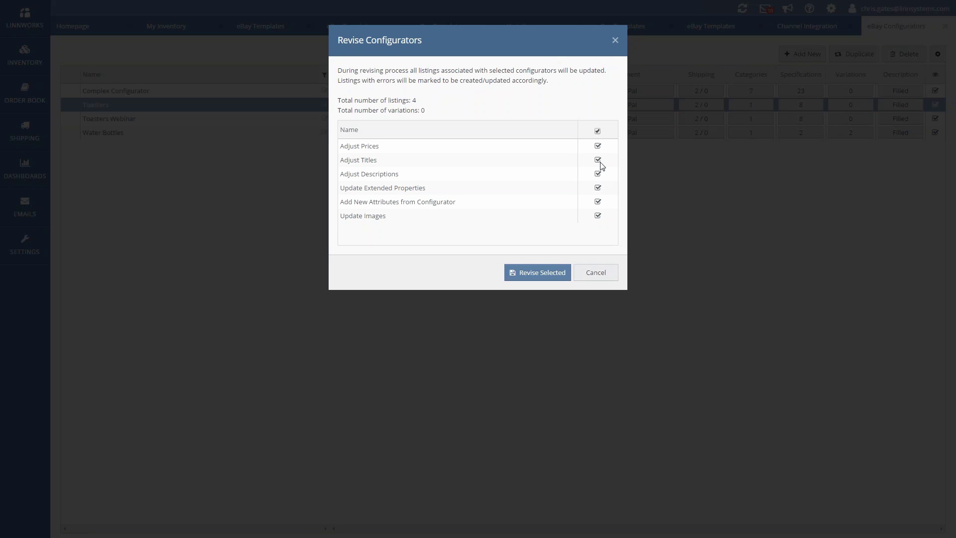
{"action": "left_click", "coordinate": [615, 41]}
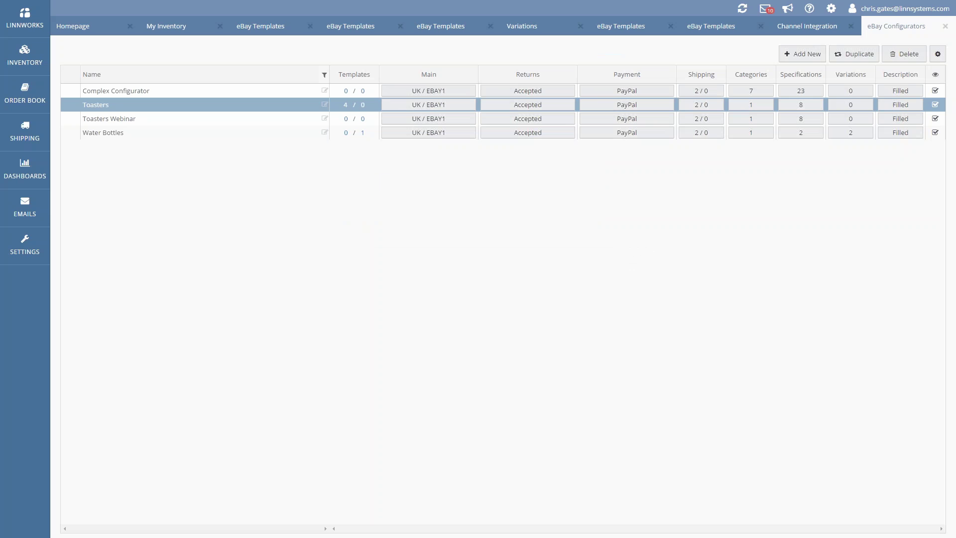
Step: View the return policy of the Toasters configurator, close it unchanged, and find the option that revises selected configurators
{"action": "left_click", "coordinate": [561, 107]}
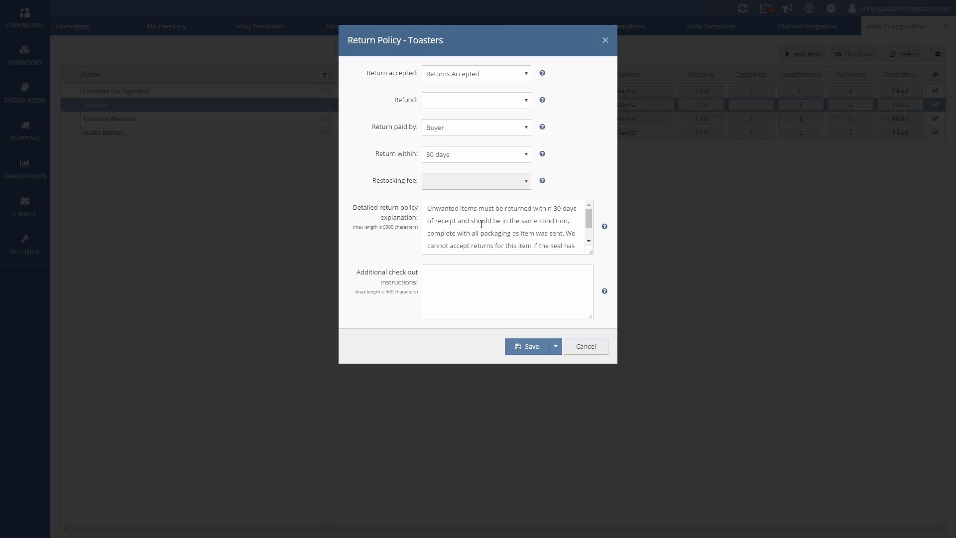
{"action": "left_click", "coordinate": [599, 19]}
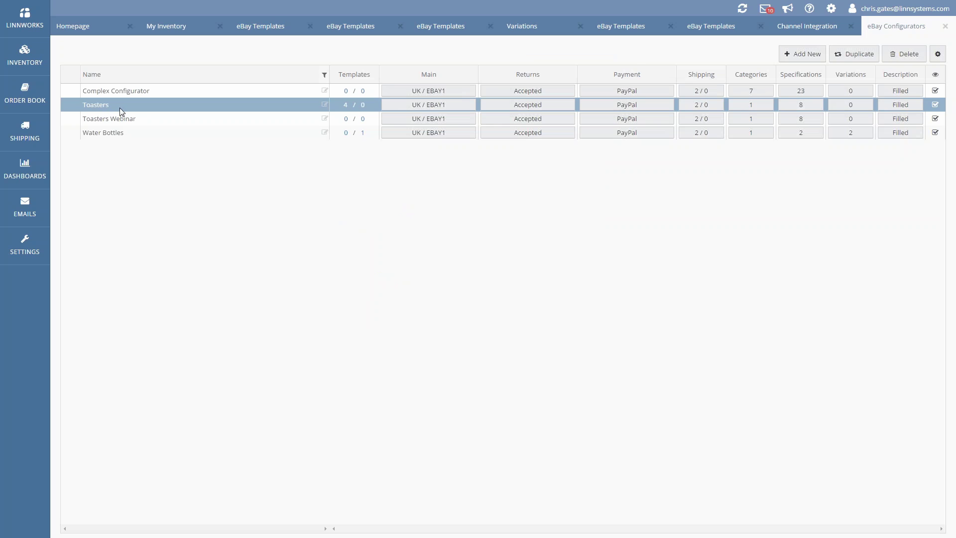
{"action": "left_click_drag", "start_coordinate": [86, 108], "coordinate": [83, 107]}
{"action": "left_click", "coordinate": [937, 53]}
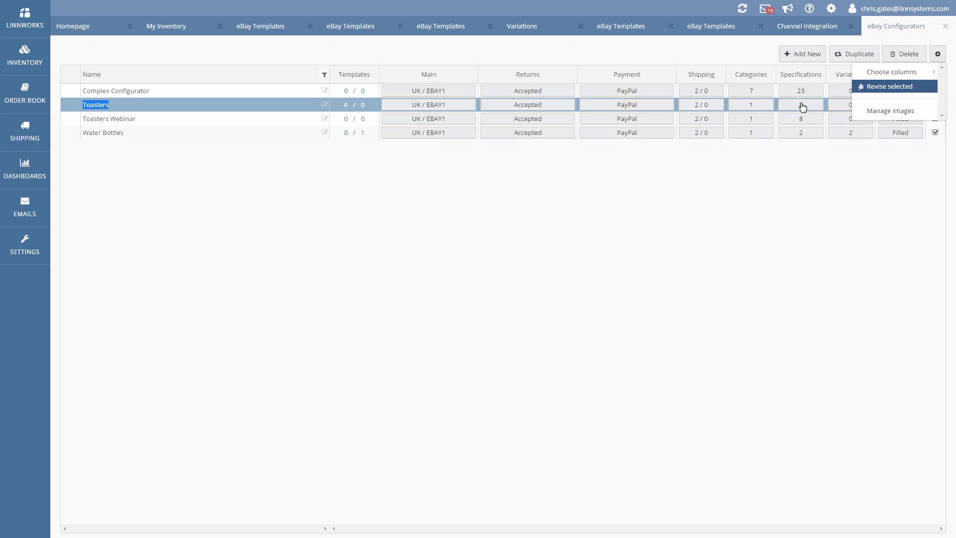
Step: Select the Water Bottles and Toasters configurators together, and return the selection to Toasters alone
{"action": "left_click", "coordinate": [141, 140]}
{"action": "left_click", "coordinate": [138, 109], "text": "ctrl"}
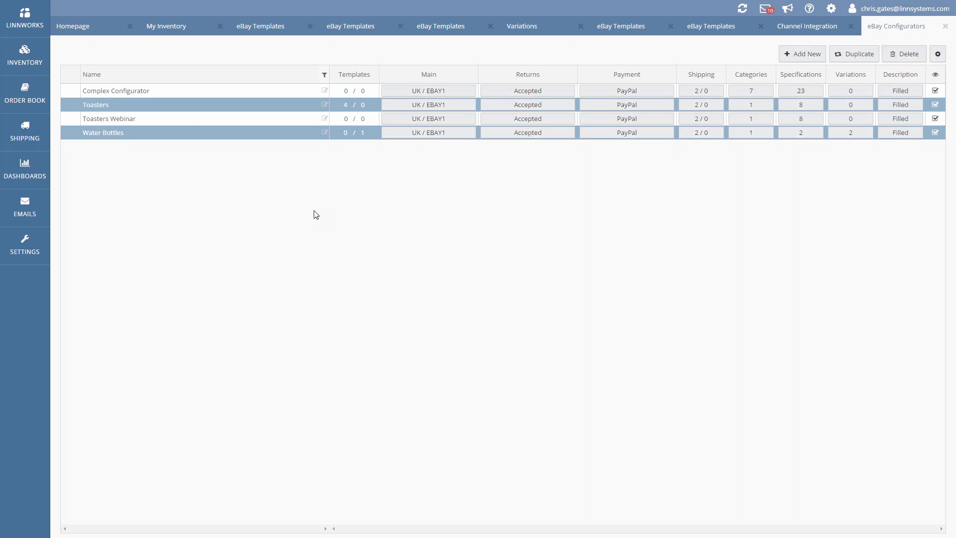
{"action": "left_click", "coordinate": [157, 91]}
{"action": "left_click", "coordinate": [161, 104]}
{"action": "left_click", "coordinate": [164, 120]}
{"action": "left_click", "coordinate": [157, 103]}
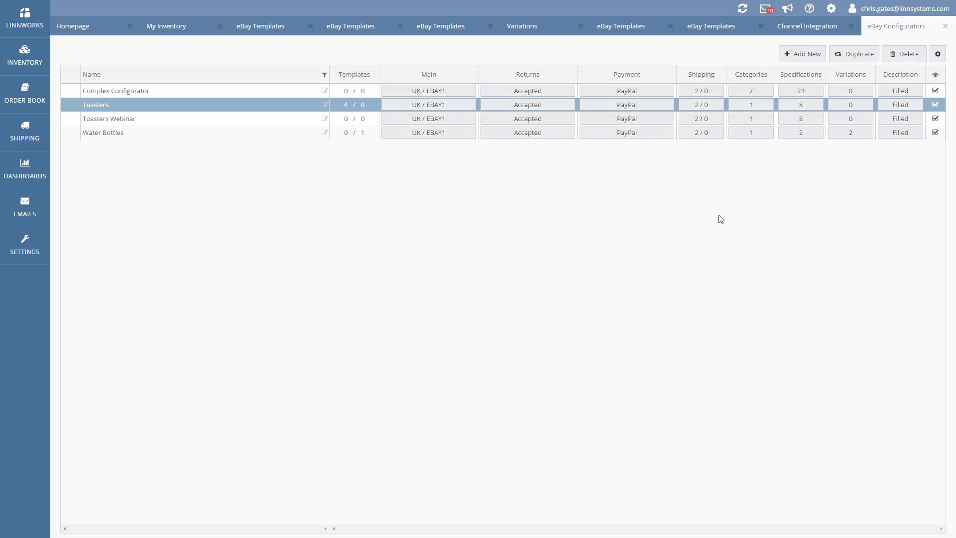
Step: Look through the HTML source of the Toasters configurator's description, and close it without saving
{"action": "left_click", "coordinate": [910, 109]}
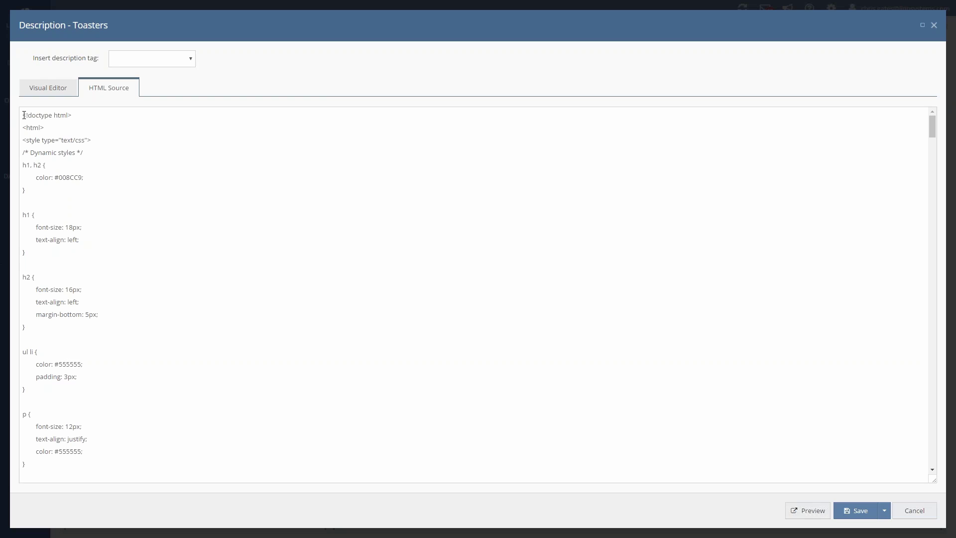
{"action": "left_click_drag", "start_coordinate": [25, 114], "coordinate": [123, 251]}
{"action": "scroll", "coordinate": [124, 251], "scroll_direction": "down", "scroll_amount": 4}
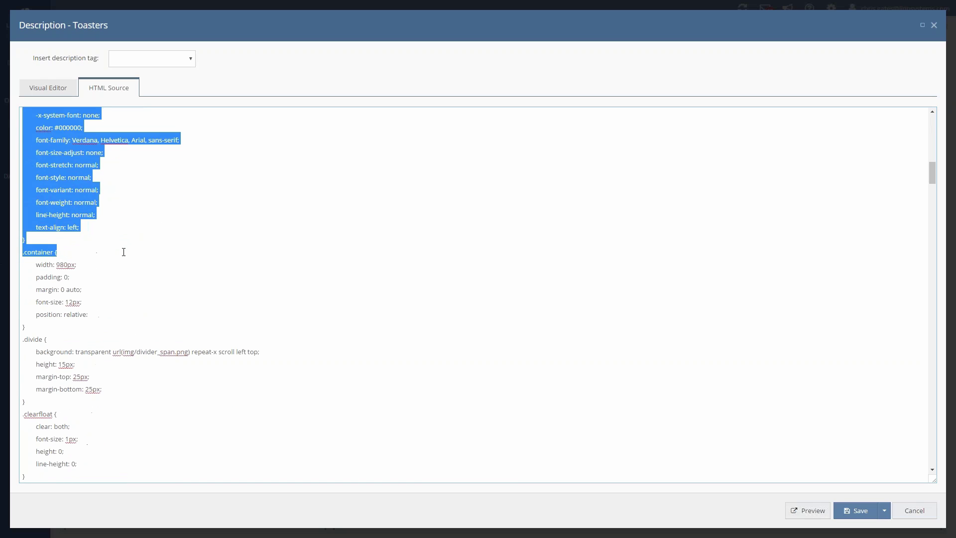
{"action": "left_click", "coordinate": [123, 252]}
{"action": "scroll", "coordinate": [117, 240], "scroll_direction": "down", "scroll_amount": 10}
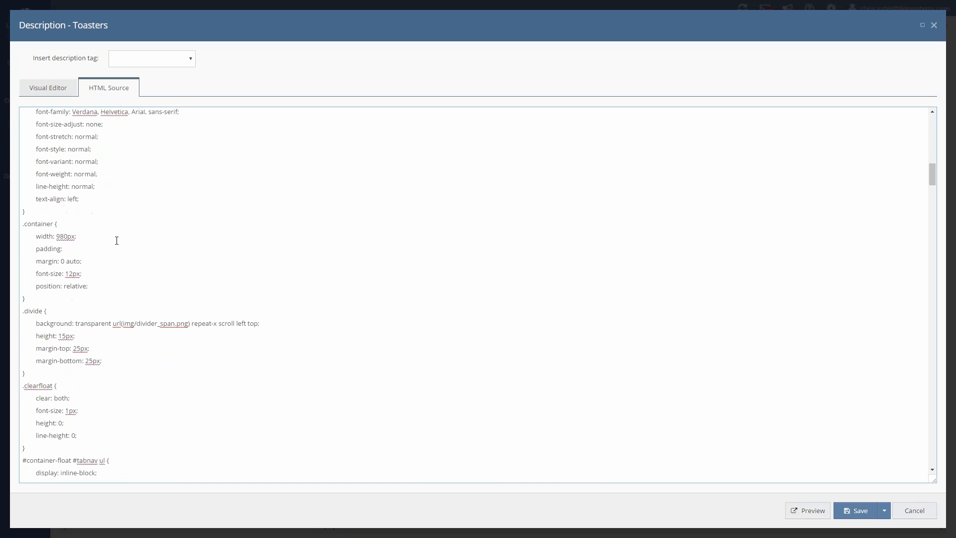
{"action": "scroll", "coordinate": [117, 239], "scroll_direction": "down", "scroll_amount": 10}
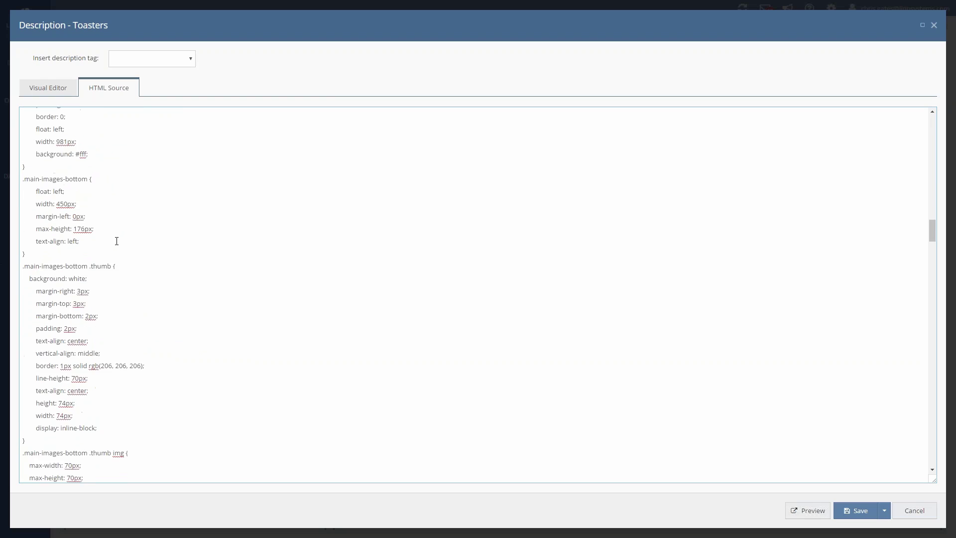
{"action": "left_click", "coordinate": [932, 26]}
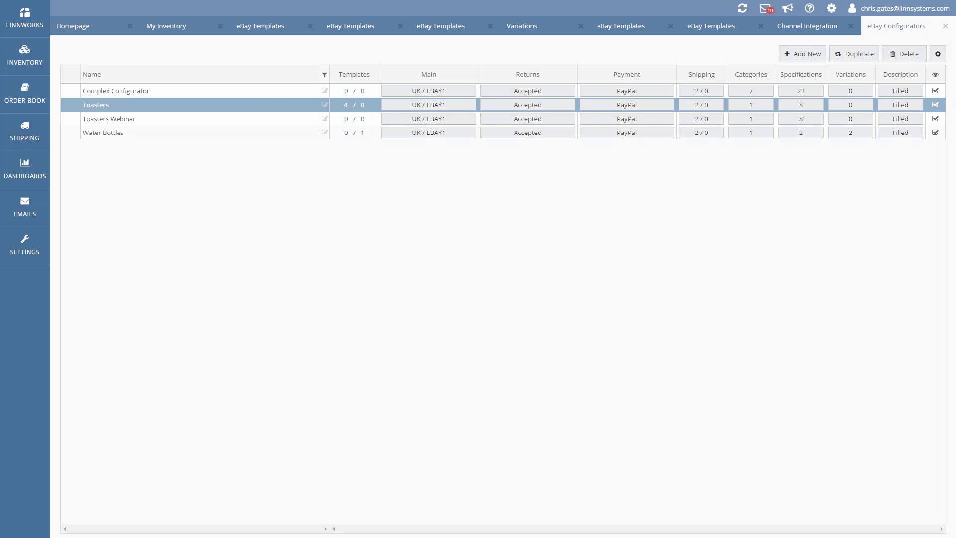
Step: Reopen the Toasters description to check the style code at the start of its HTML source, and close it unchanged
{"action": "left_click", "coordinate": [905, 105]}
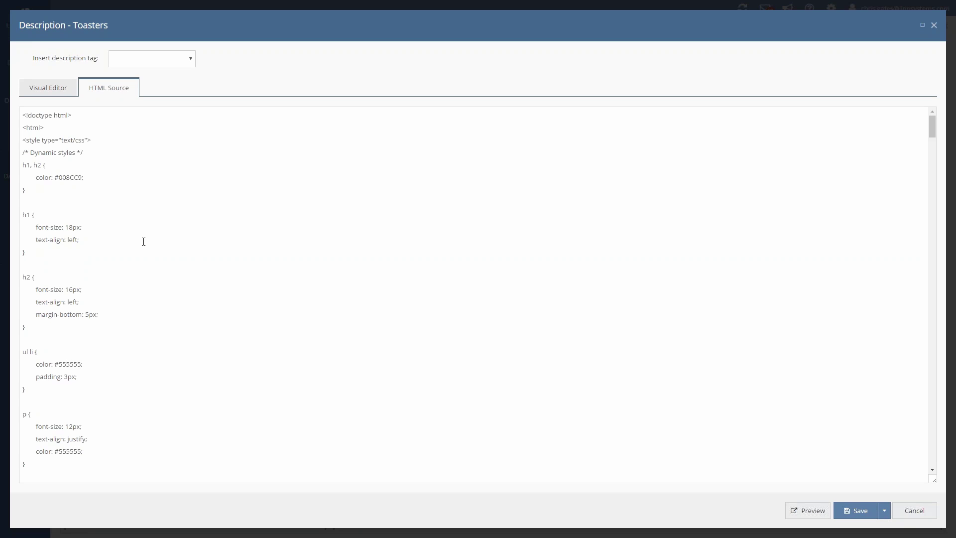
{"action": "left_click", "coordinate": [144, 242]}
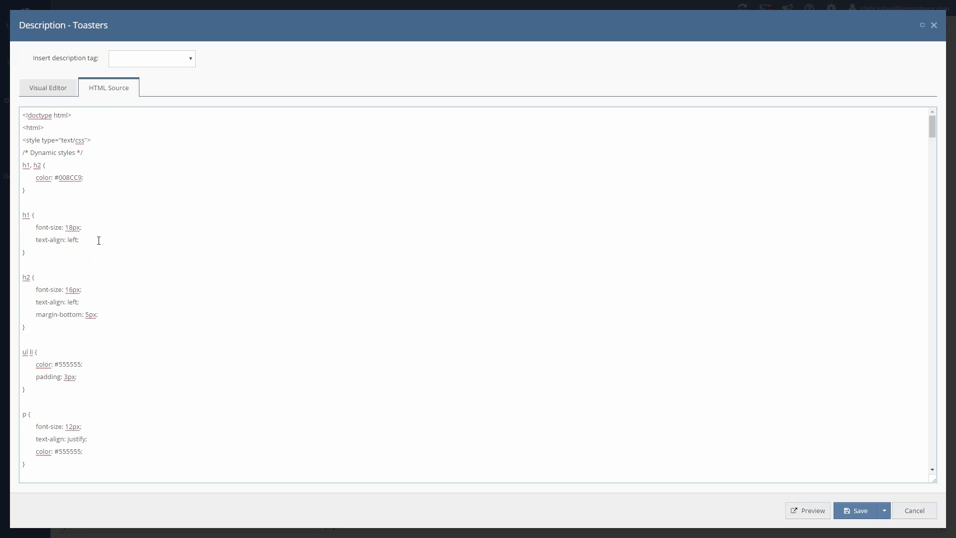
{"action": "left_click_drag", "start_coordinate": [25, 122], "coordinate": [147, 359]}
{"action": "left_click", "coordinate": [146, 358]}
{"action": "left_click", "coordinate": [934, 26]}
{"action": "left_click", "coordinate": [130, 121]}
{"action": "left_click", "coordinate": [131, 135]}
{"action": "left_click", "coordinate": [127, 117]}
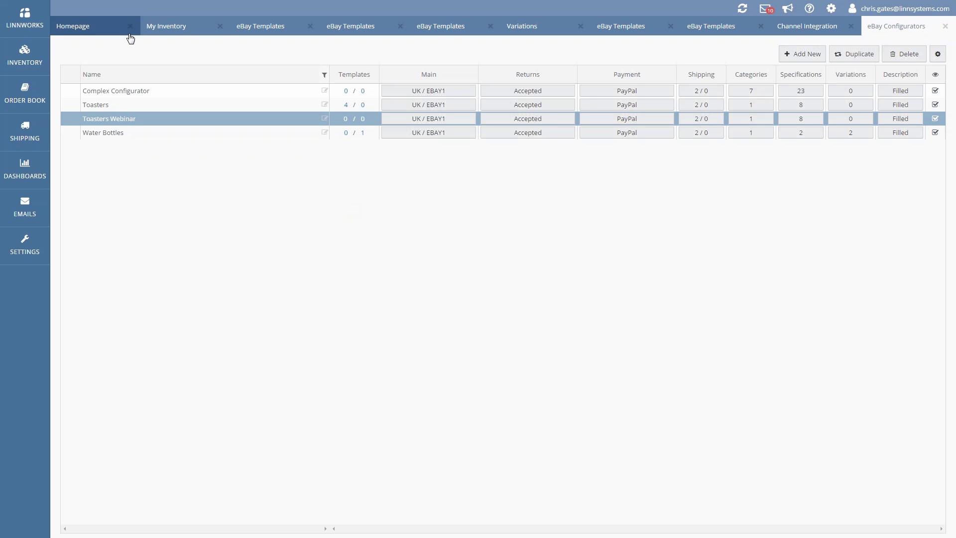
Step: Check the title and picture of toaster 240004 among the eBay-listed products in My Inventory
{"action": "left_click", "coordinate": [189, 28]}
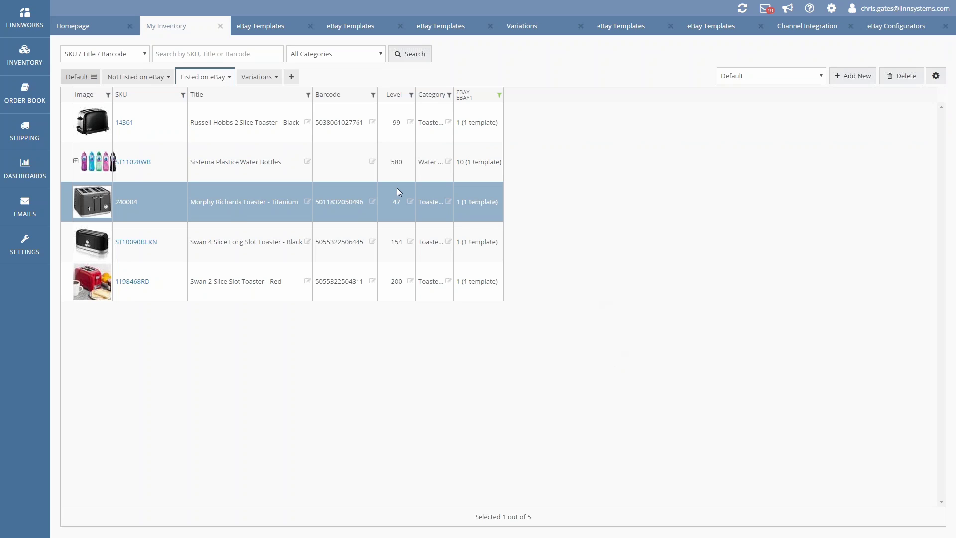
{"action": "left_click_drag", "start_coordinate": [190, 202], "coordinate": [299, 202]}
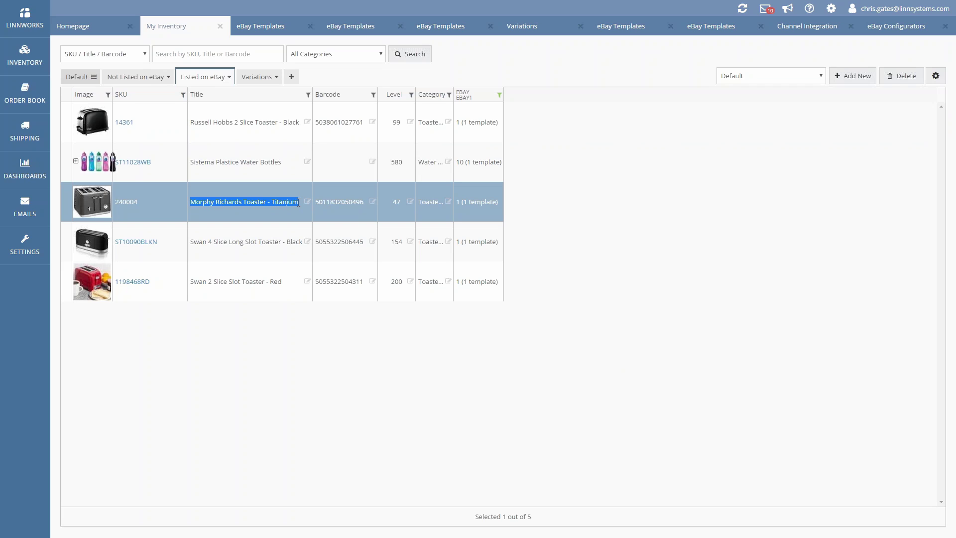
{"action": "left_click", "coordinate": [298, 202]}
{"action": "mouse_move", "coordinate": [132, 200]}
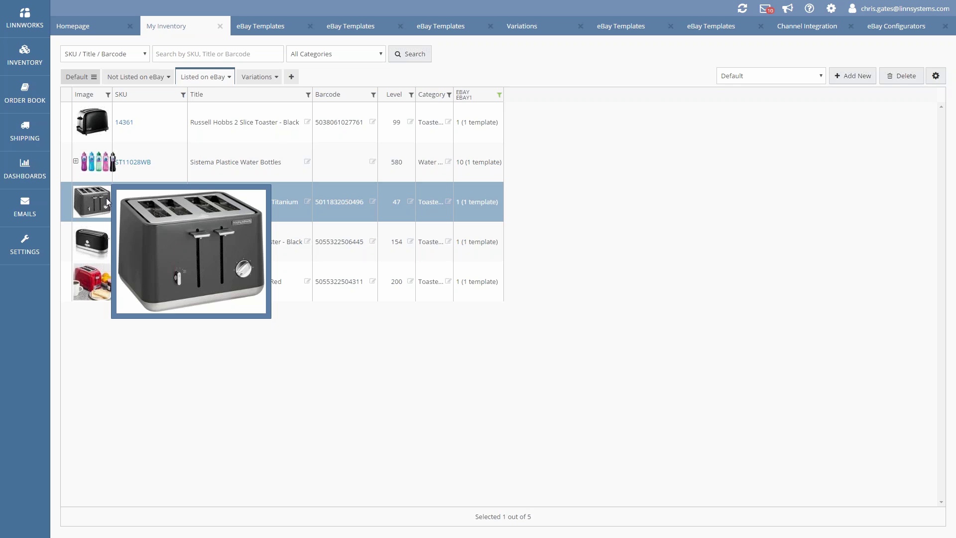
Step: Delete the EBAY1_UK channel price from the listing descriptions of toaster 240004
{"action": "left_click", "coordinate": [127, 201]}
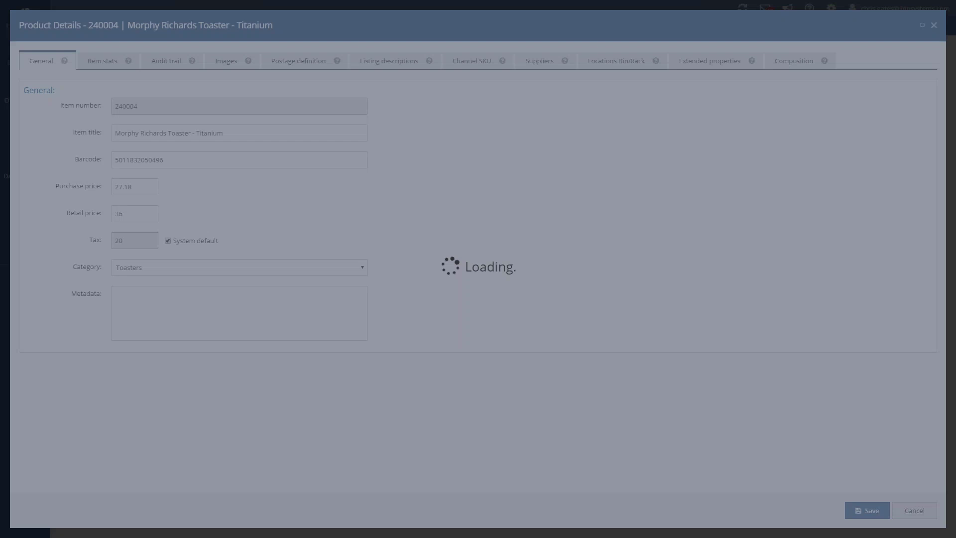
{"action": "left_click", "coordinate": [472, 61]}
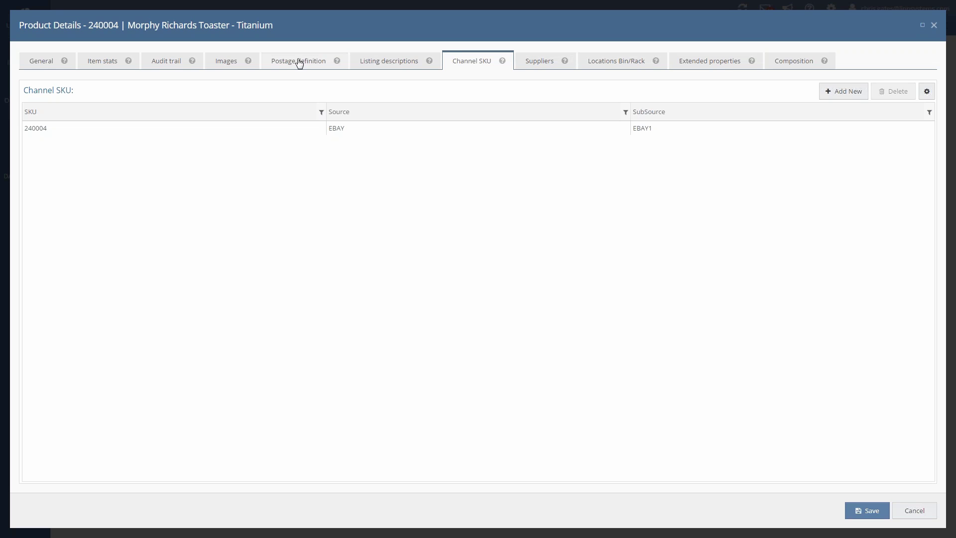
{"action": "left_click", "coordinate": [393, 61]}
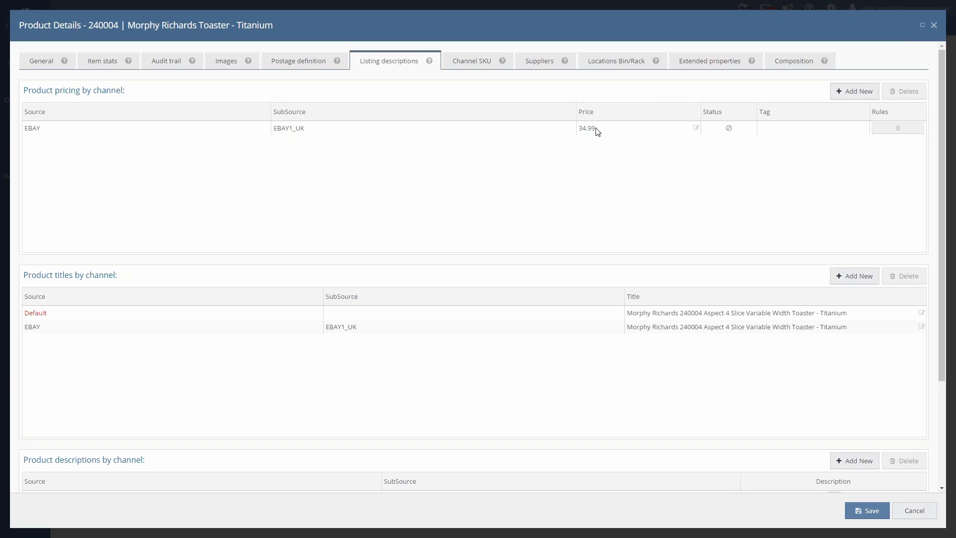
{"action": "left_click", "coordinate": [596, 130]}
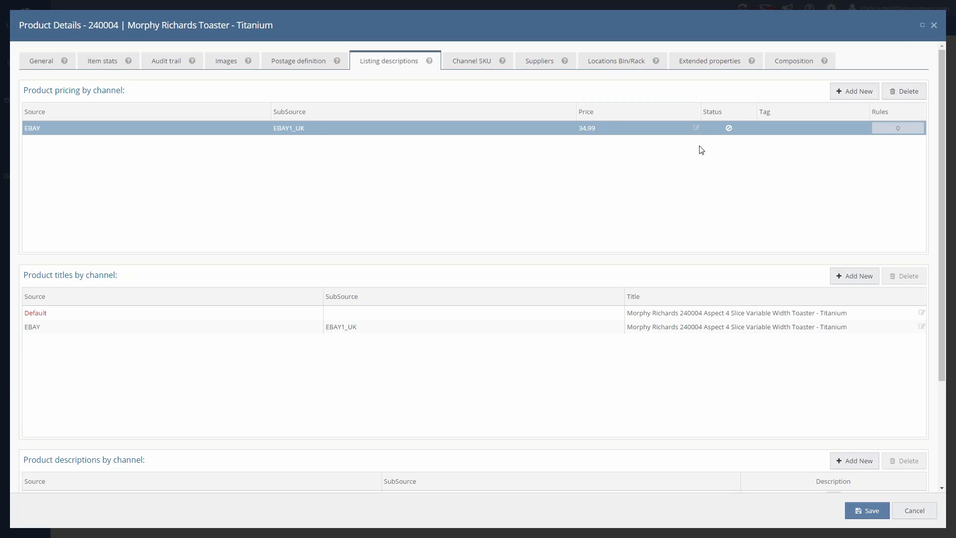
{"action": "left_click", "coordinate": [908, 97]}
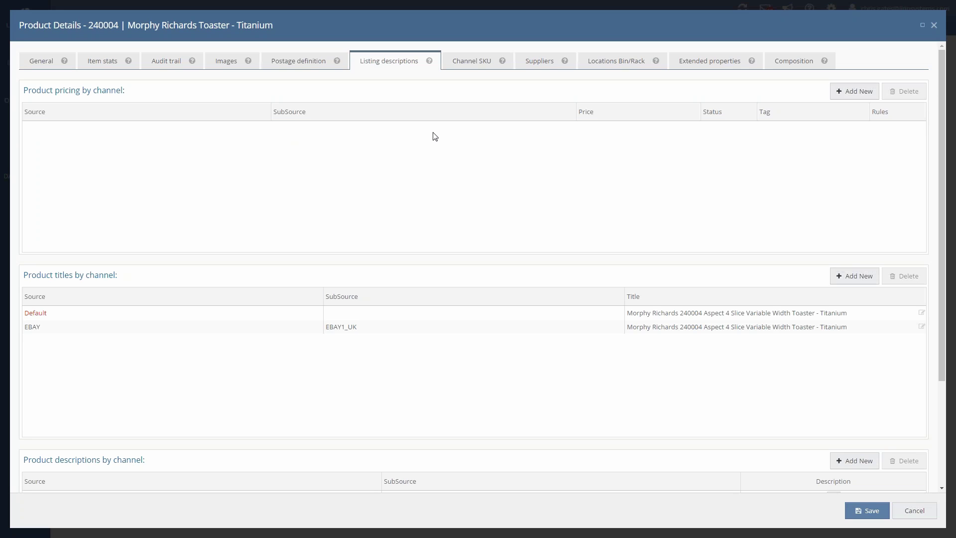
Step: Check the retail price in the general details of toaster 240004
{"action": "left_click", "coordinate": [45, 62]}
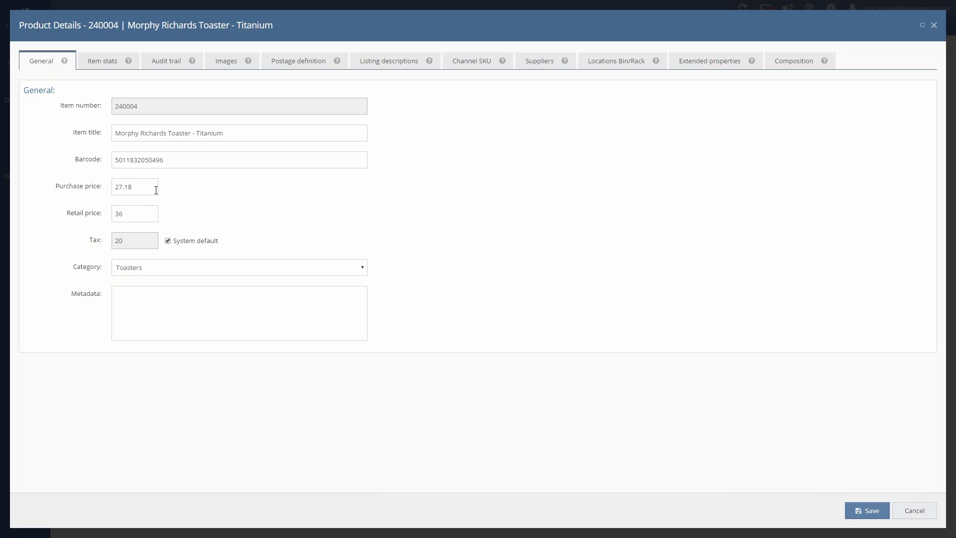
{"action": "double_click", "coordinate": [136, 213]}
{"action": "left_click", "coordinate": [299, 63]}
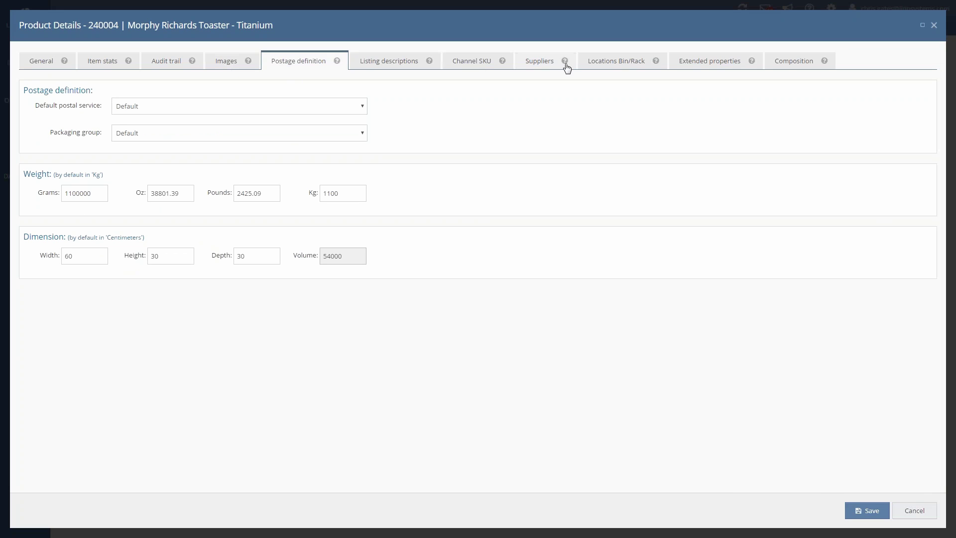
Step: Add a default channel price of 10.99 to the listing descriptions of toaster 240004 and select its entry
{"action": "left_click", "coordinate": [373, 65]}
{"action": "left_click", "coordinate": [850, 91]}
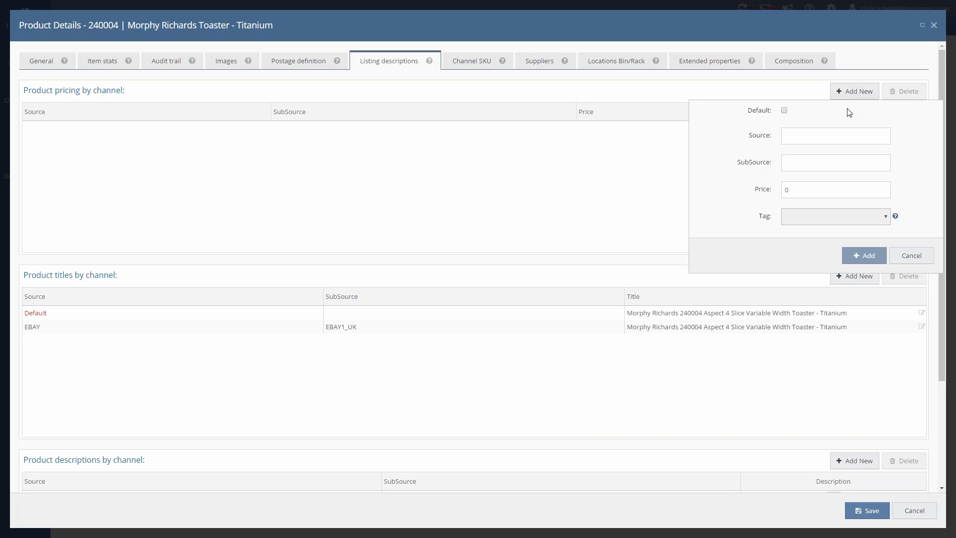
{"action": "left_click", "coordinate": [784, 110]}
{"action": "left_click", "coordinate": [797, 189]}
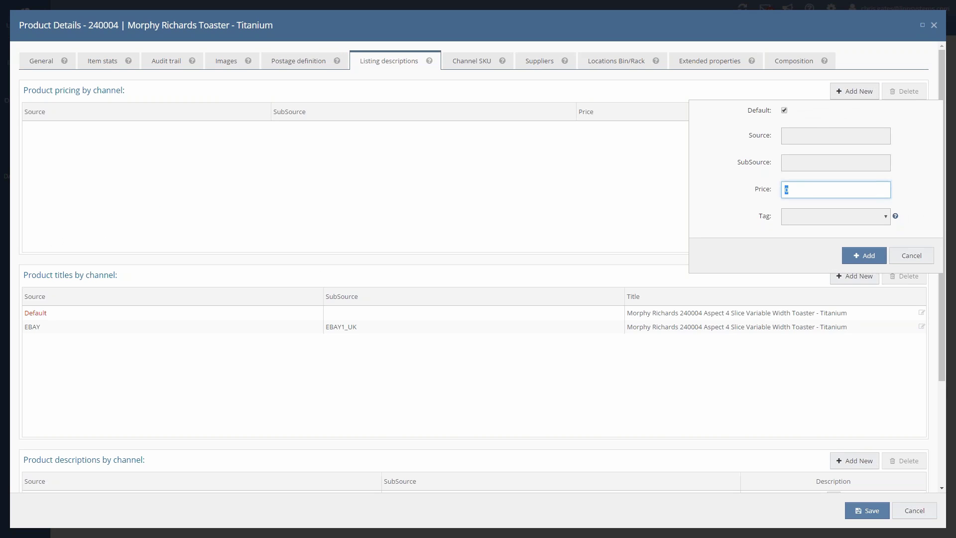
{"action": "type", "text": "10.99"}
{"action": "left_click", "coordinate": [864, 256]}
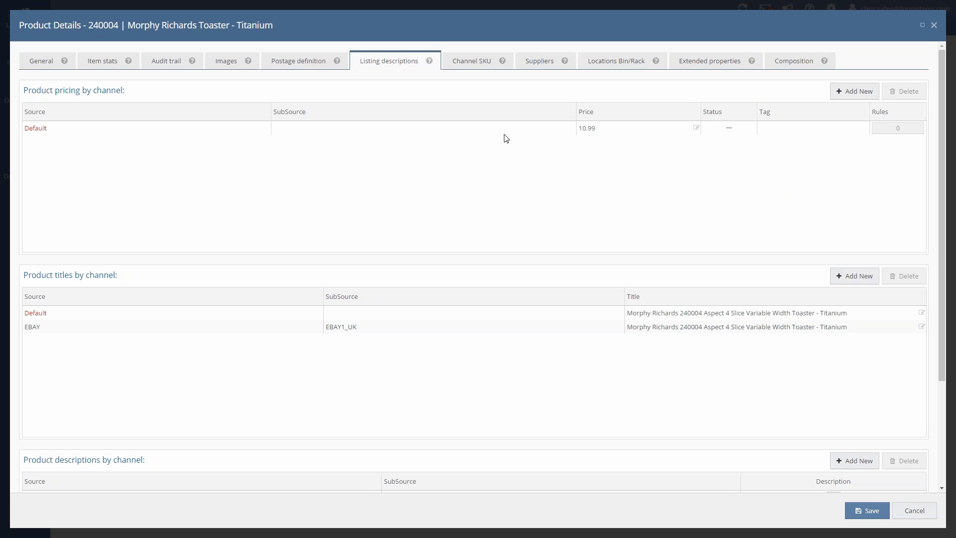
{"action": "left_click", "coordinate": [589, 128]}
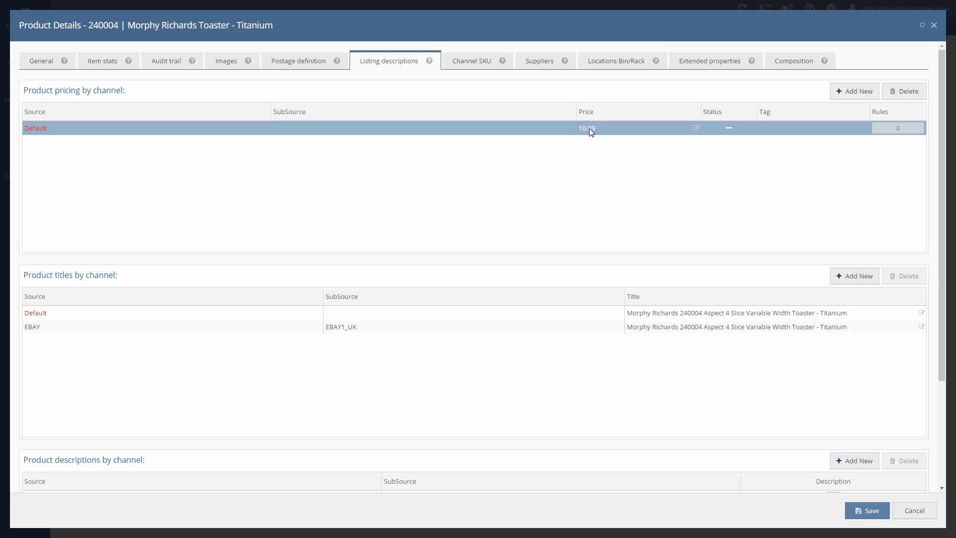